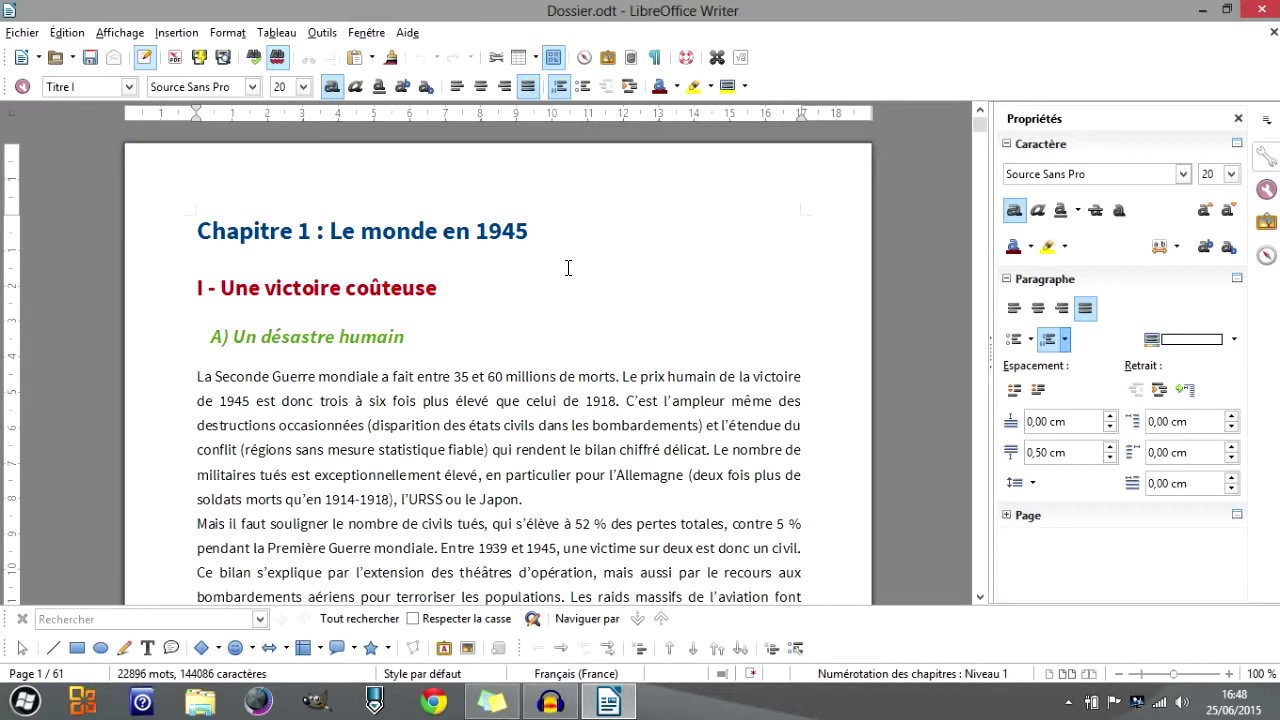
{"action": "left_click", "coordinate": [176, 32]}
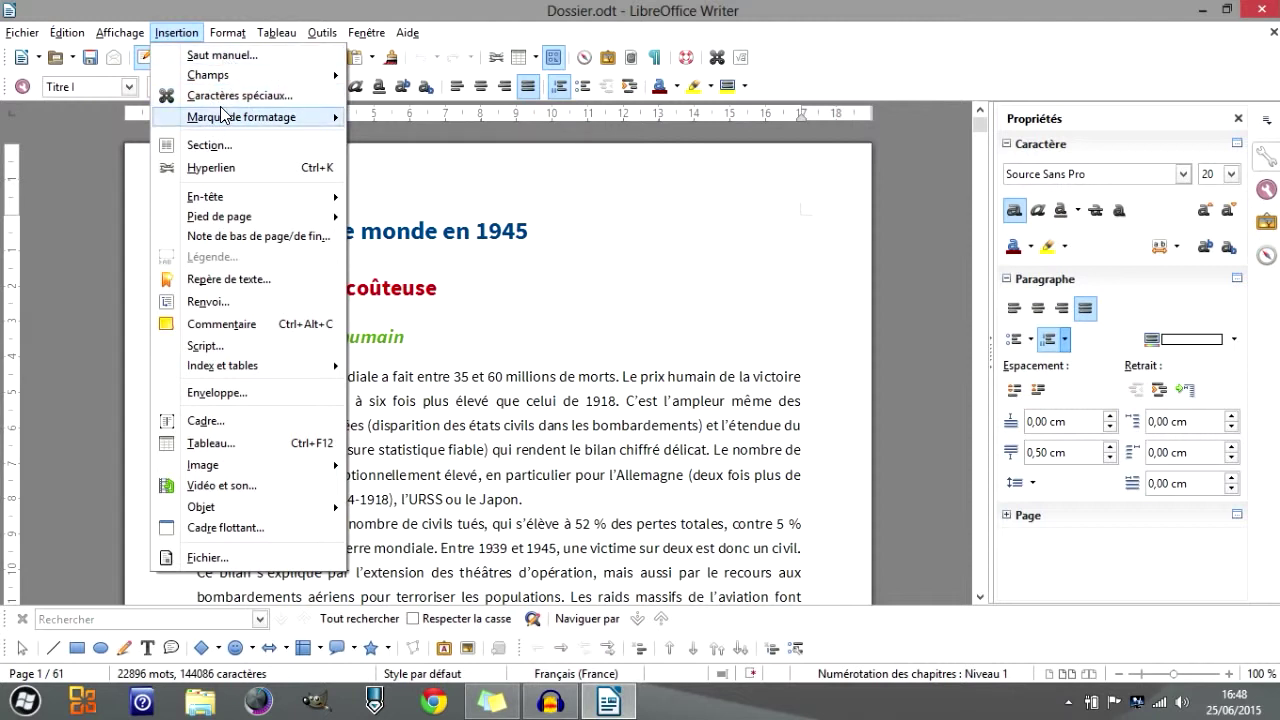
{"action": "mouse_move", "coordinate": [222, 113]}
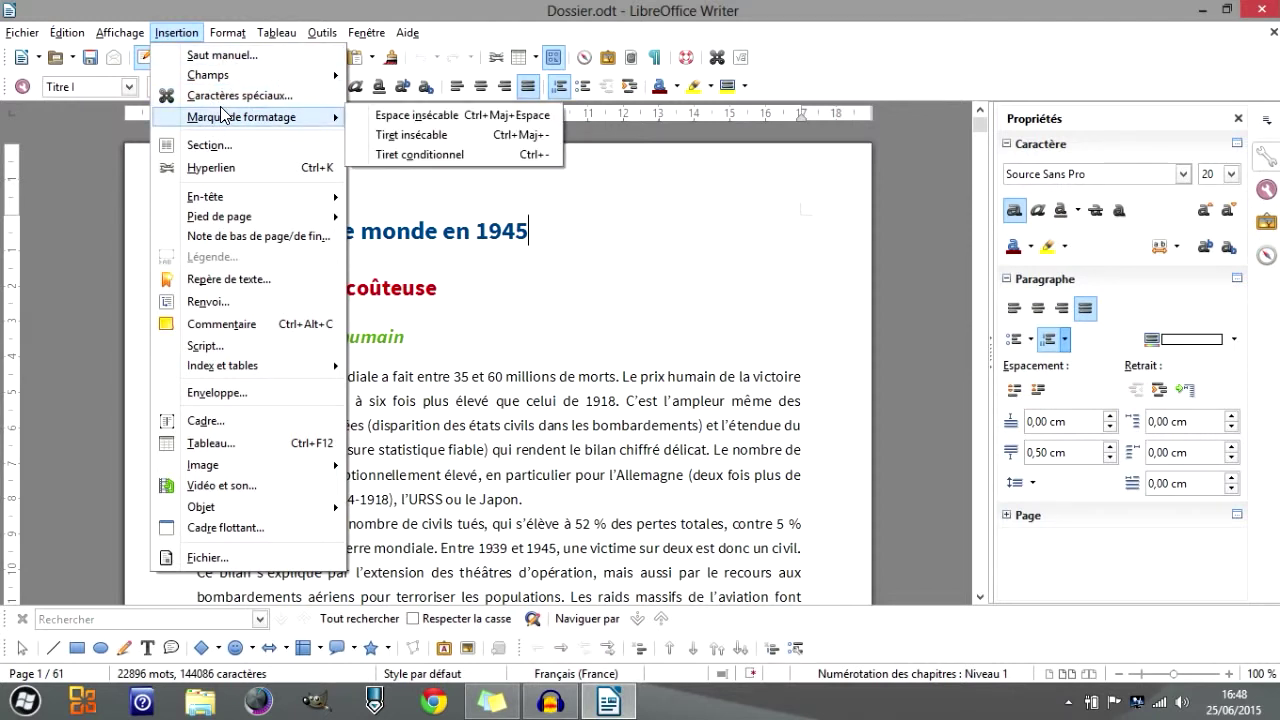
{"action": "left_click", "coordinate": [575, 288]}
{"action": "left_click", "coordinate": [574, 296]}
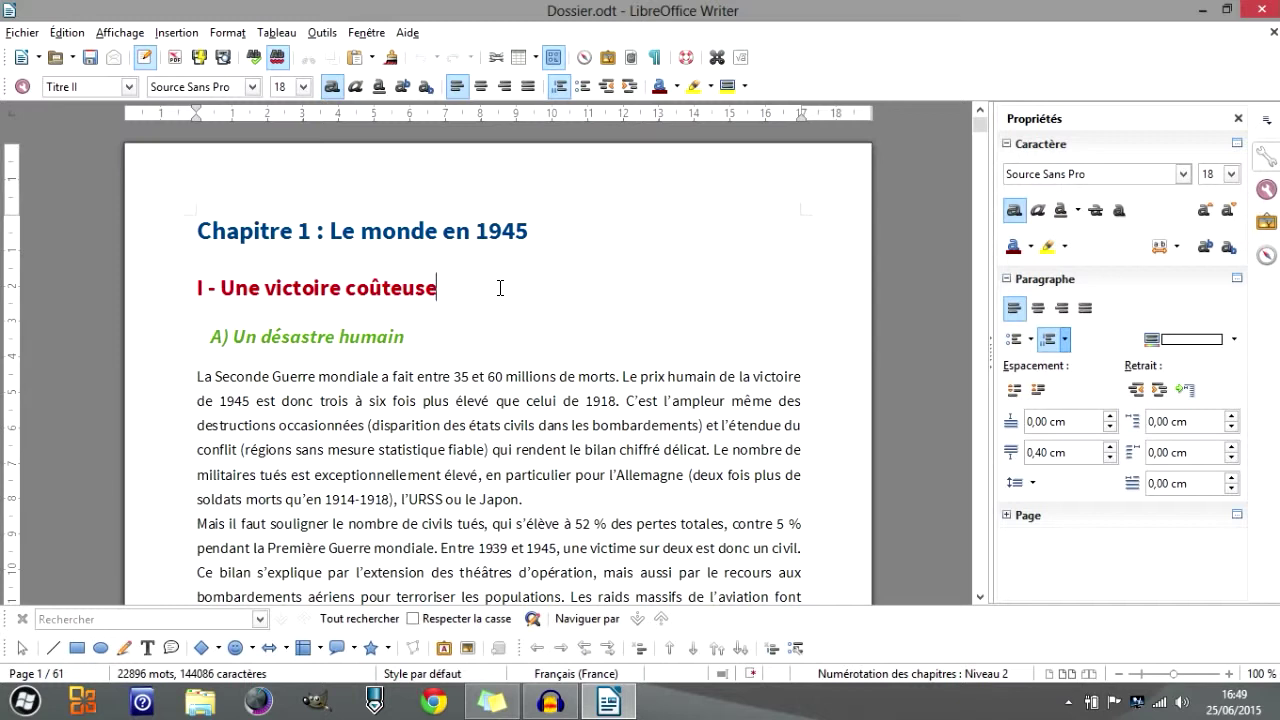
{"action": "right_click", "coordinate": [500, 288]}
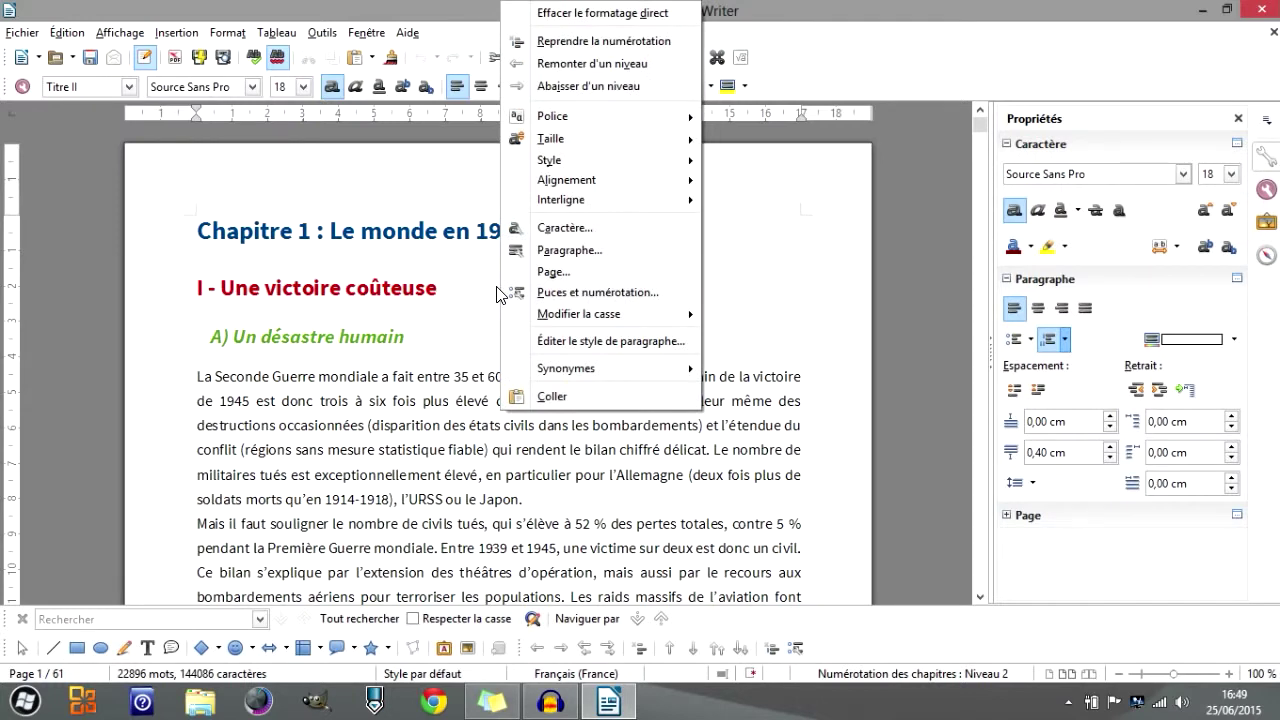
{"action": "left_click", "coordinate": [560, 274]}
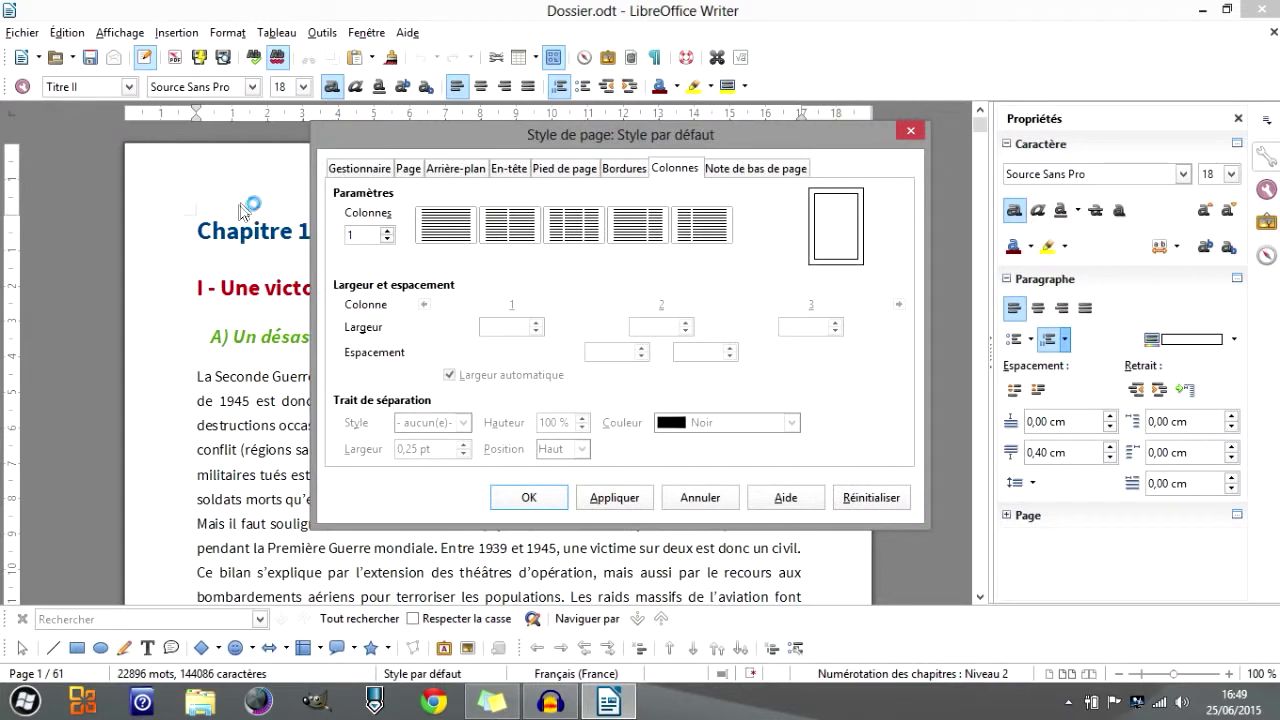
{"action": "left_click", "coordinate": [903, 134]}
Create a new page style named PageNumero, keeping PageNumero as its next style.
{"action": "left_click", "coordinate": [1266, 188]}
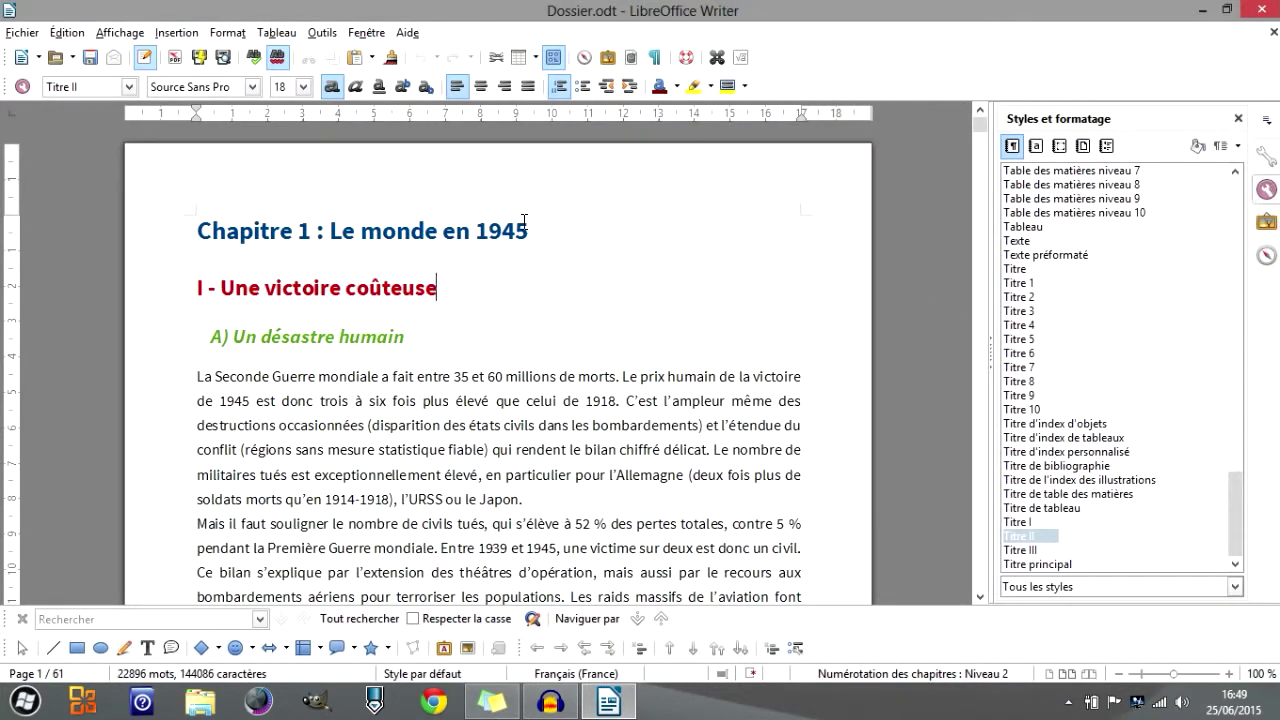
{"action": "left_click", "coordinate": [1059, 148]}
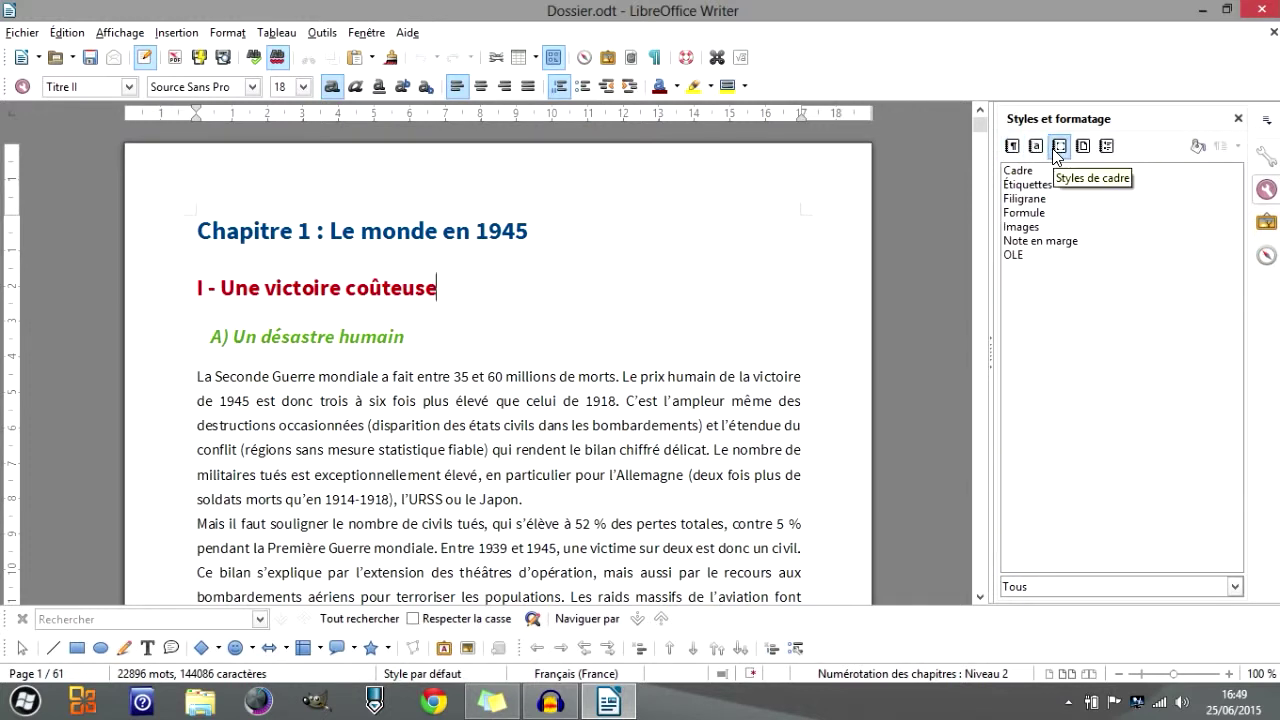
{"action": "left_click", "coordinate": [1082, 147]}
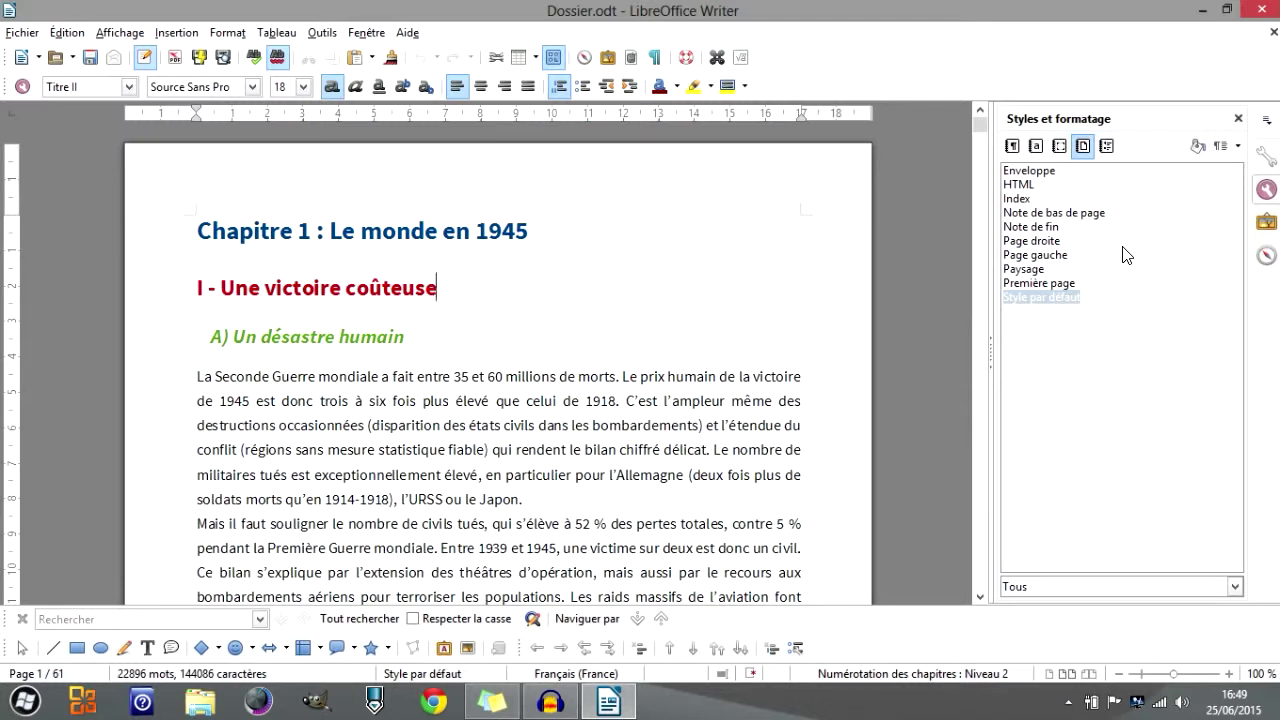
{"action": "left_click", "coordinate": [1062, 300]}
{"action": "right_click", "coordinate": [1036, 303]}
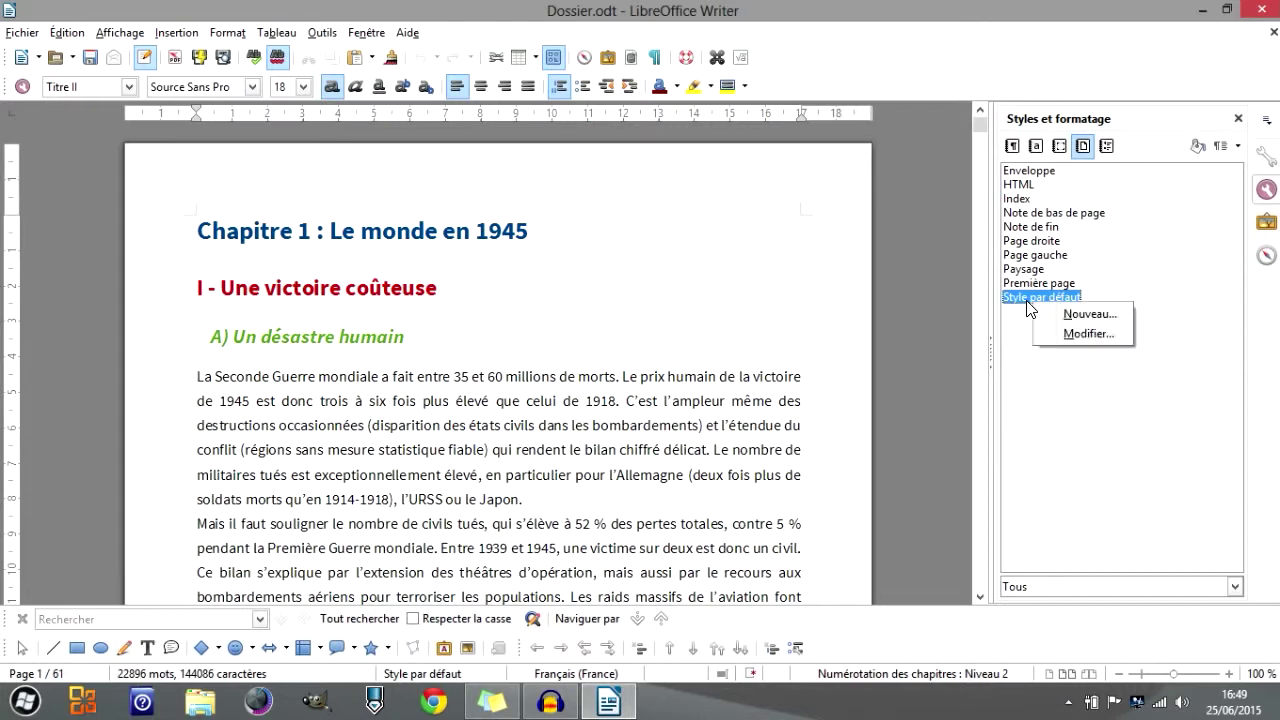
{"action": "left_click", "coordinate": [1092, 315]}
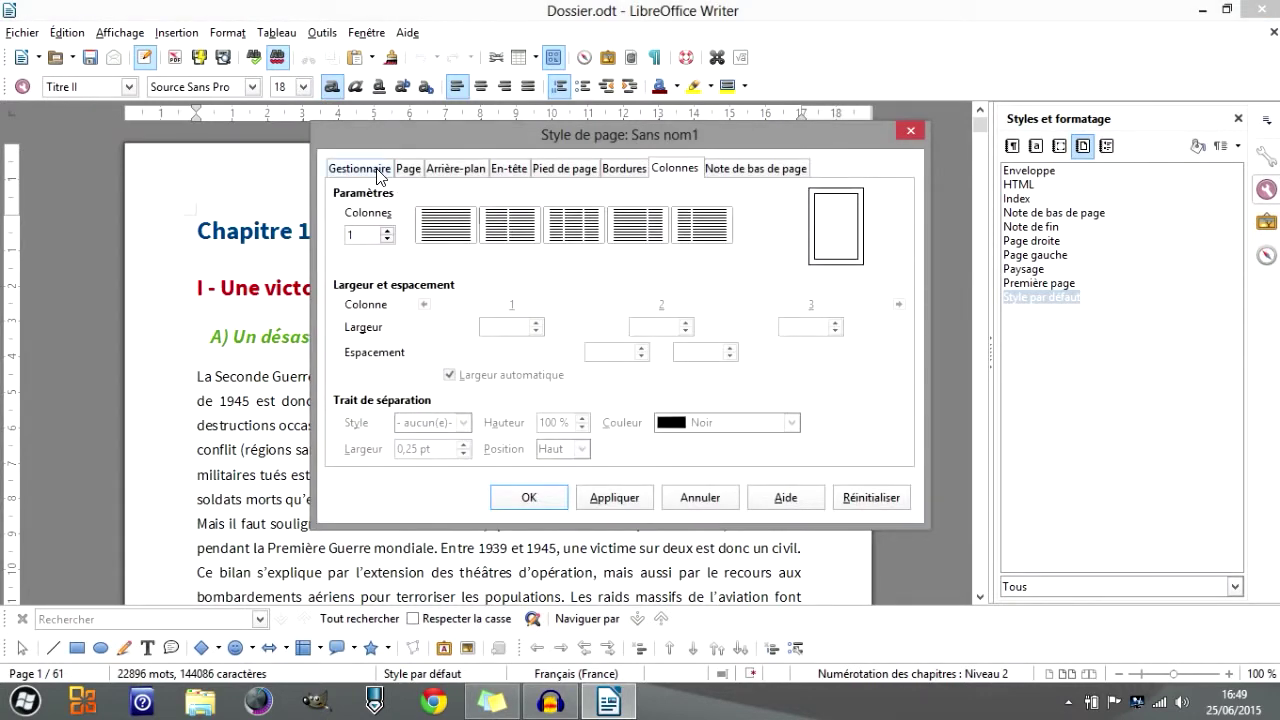
{"action": "left_click", "coordinate": [377, 172]}
{"action": "type", "text": "Pa"}
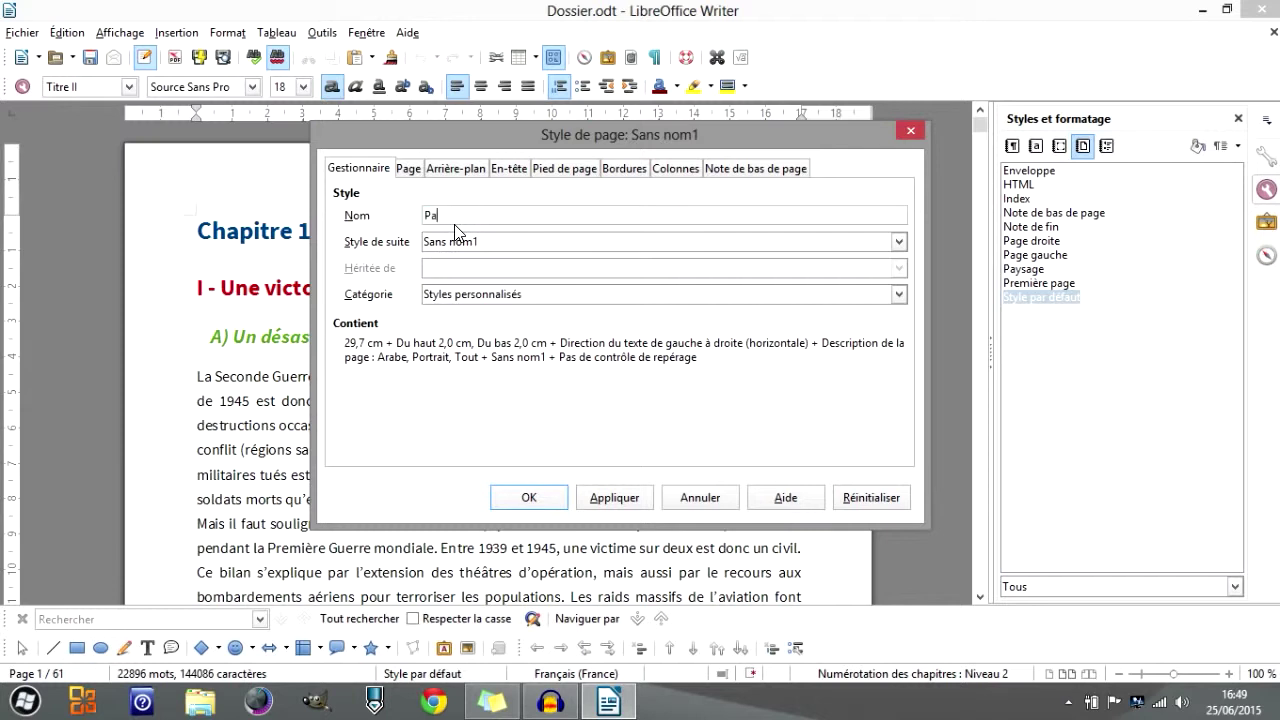
{"action": "type", "text": "geNumero"}
{"action": "left_click", "coordinate": [457, 242]}
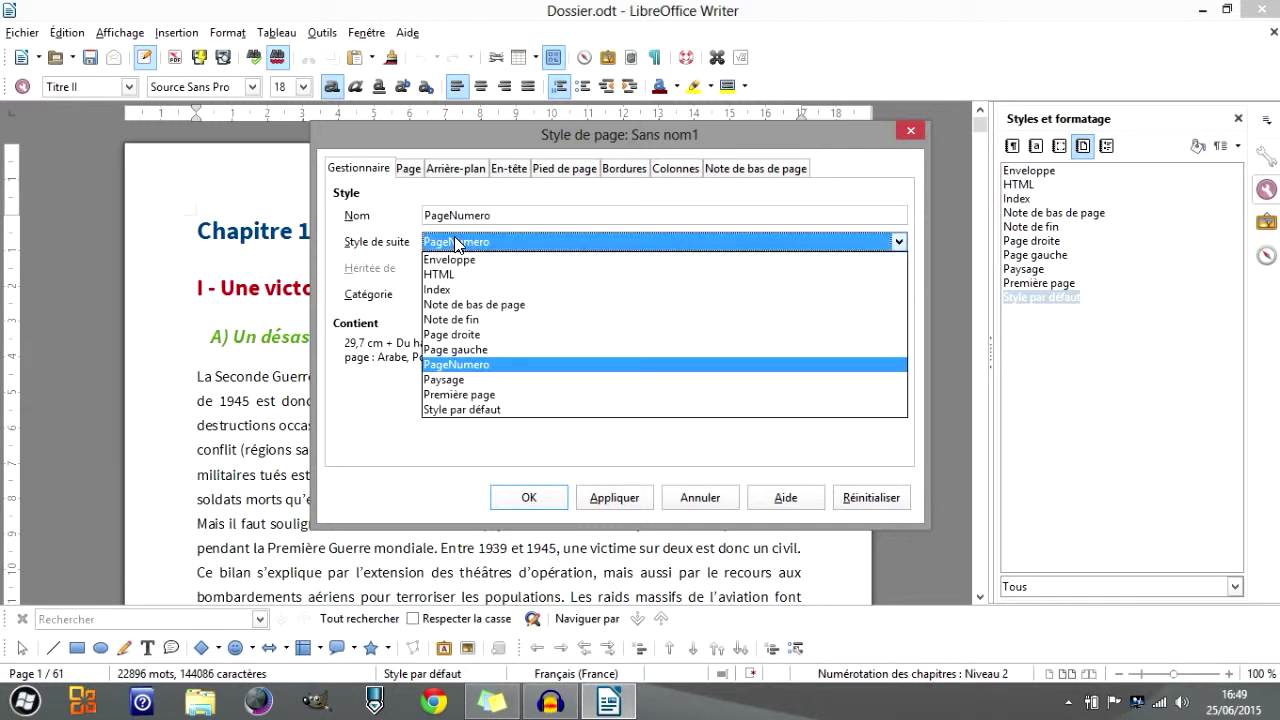
{"action": "left_click", "coordinate": [457, 242]}
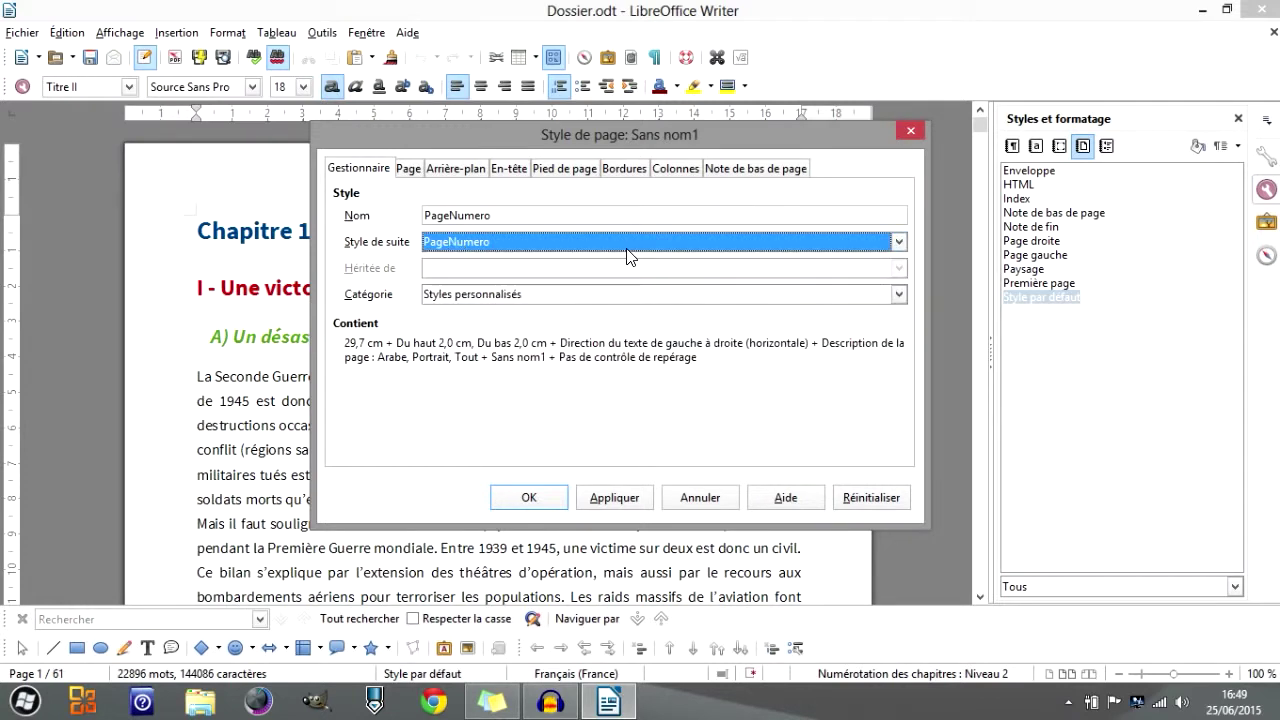
Set the top and bottom margins of the PageNumero page style to 1,50 cm.
{"action": "left_click", "coordinate": [408, 168]}
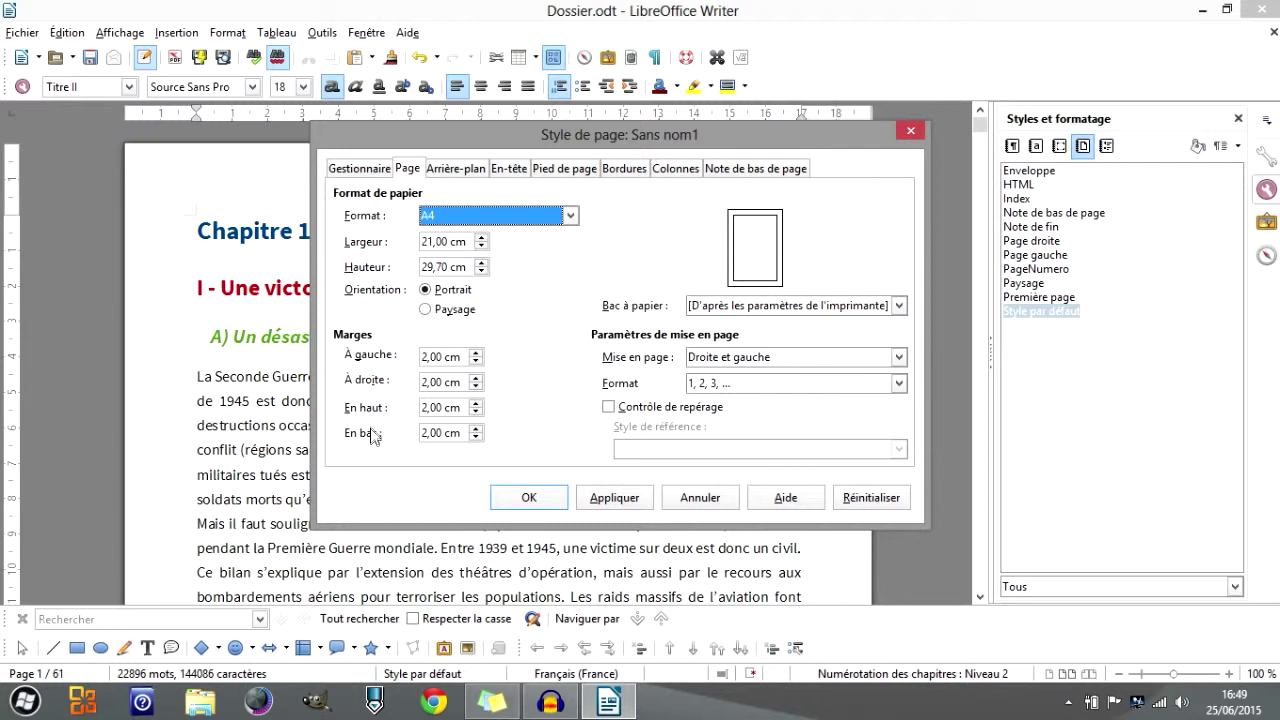
{"action": "double_click", "coordinate": [428, 410]}
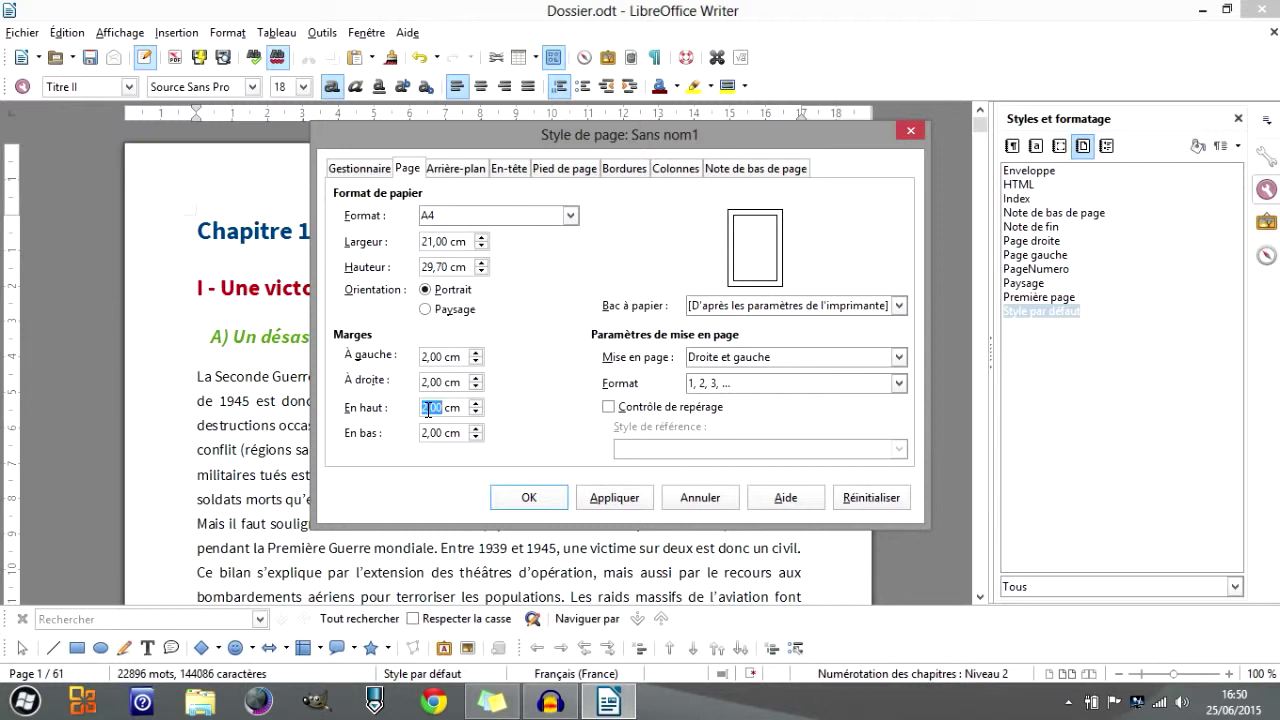
{"action": "type", "text": "1,5"}
{"action": "double_click", "coordinate": [426, 432]}
{"action": "type", "text": "1,50"}
Enable both the header and the footer in the PageNumero style and confirm the page style settings.
{"action": "left_click", "coordinate": [509, 168]}
{"action": "left_click", "coordinate": [350, 212]}
{"action": "left_click", "coordinate": [564, 168]}
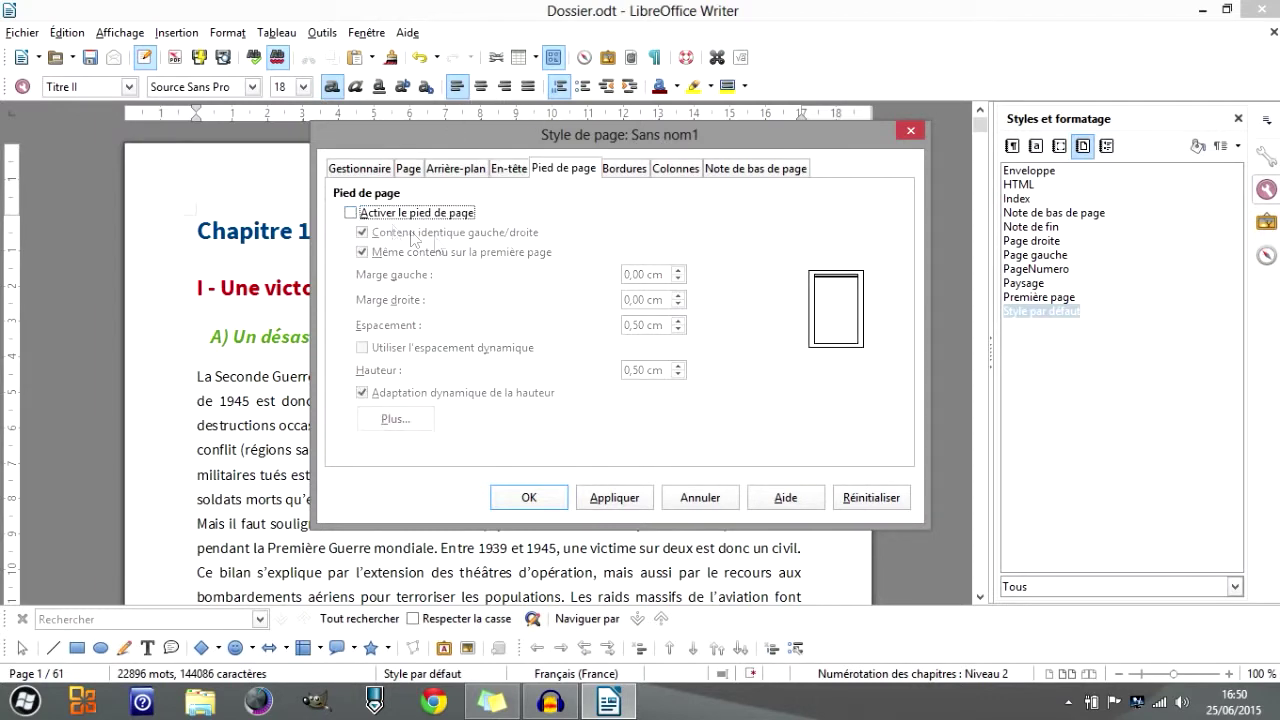
{"action": "left_click", "coordinate": [350, 212]}
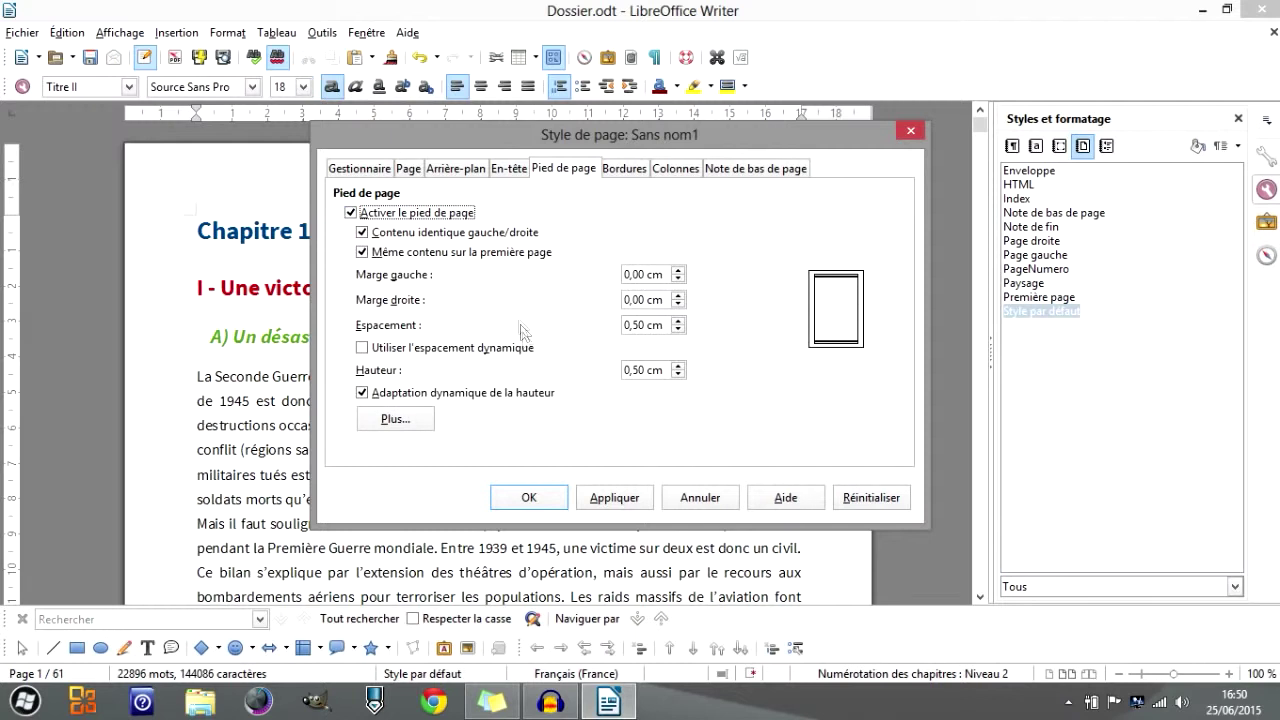
{"action": "left_click", "coordinate": [514, 172]}
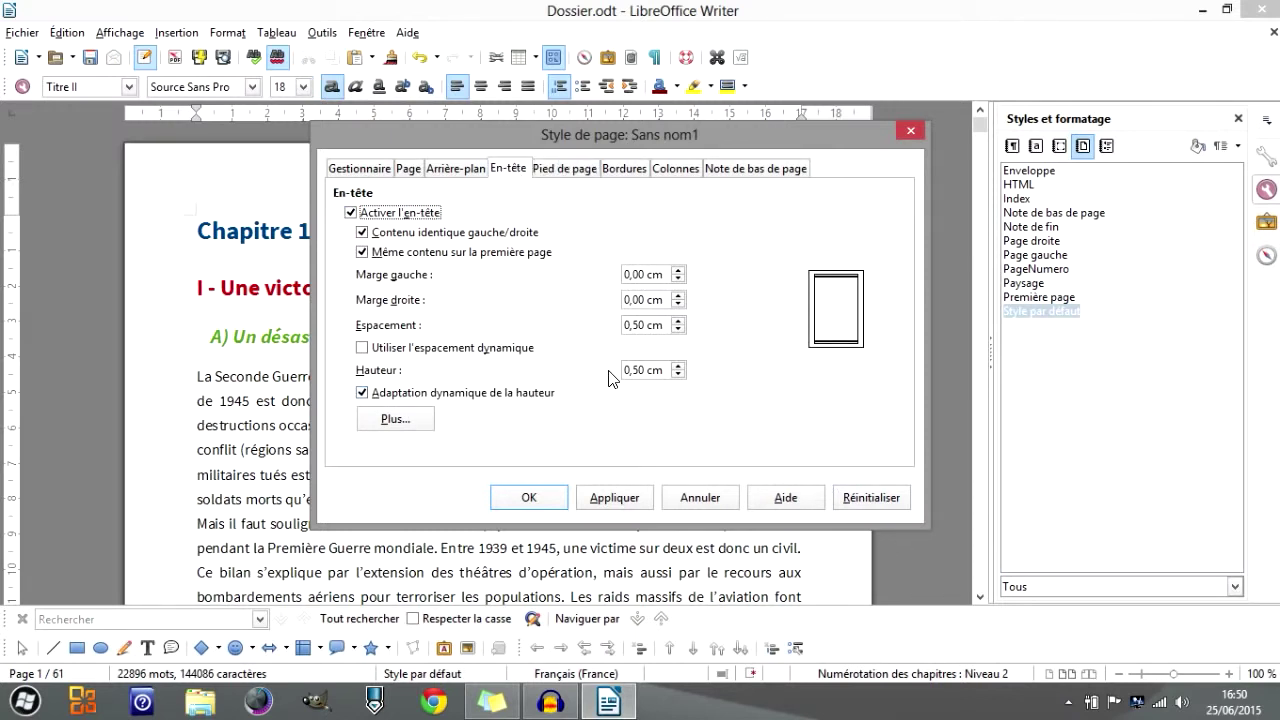
{"action": "left_click", "coordinate": [522, 498]}
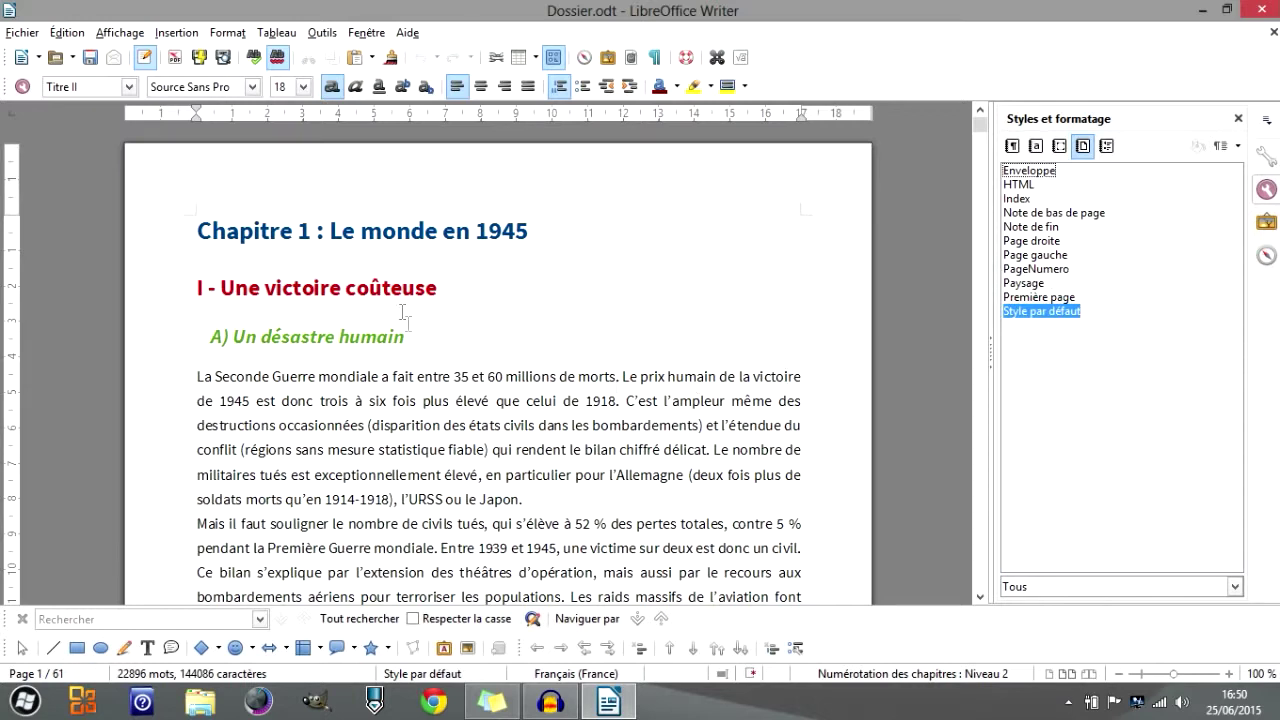
Apply the PageNumero page style to the page containing the heading "Une victoire coûteuse".
{"action": "left_click", "coordinate": [458, 288]}
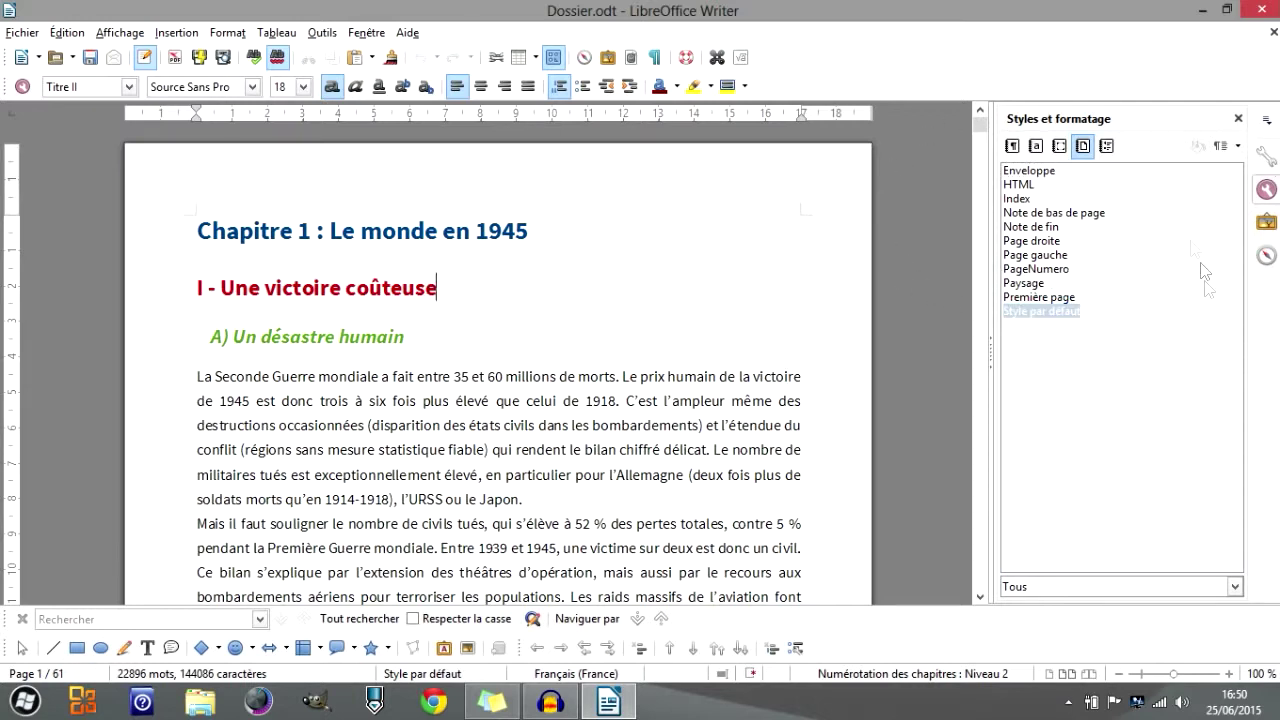
{"action": "left_click", "coordinate": [1049, 270]}
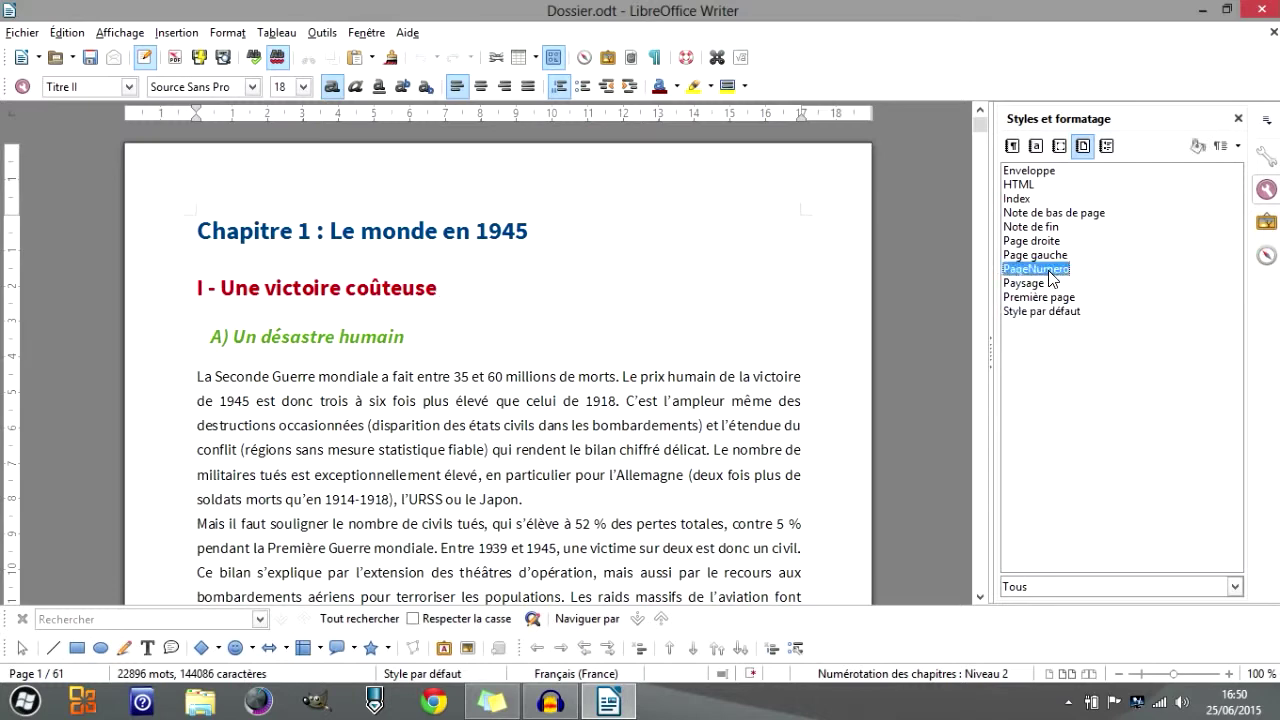
{"action": "double_click", "coordinate": [1048, 278]}
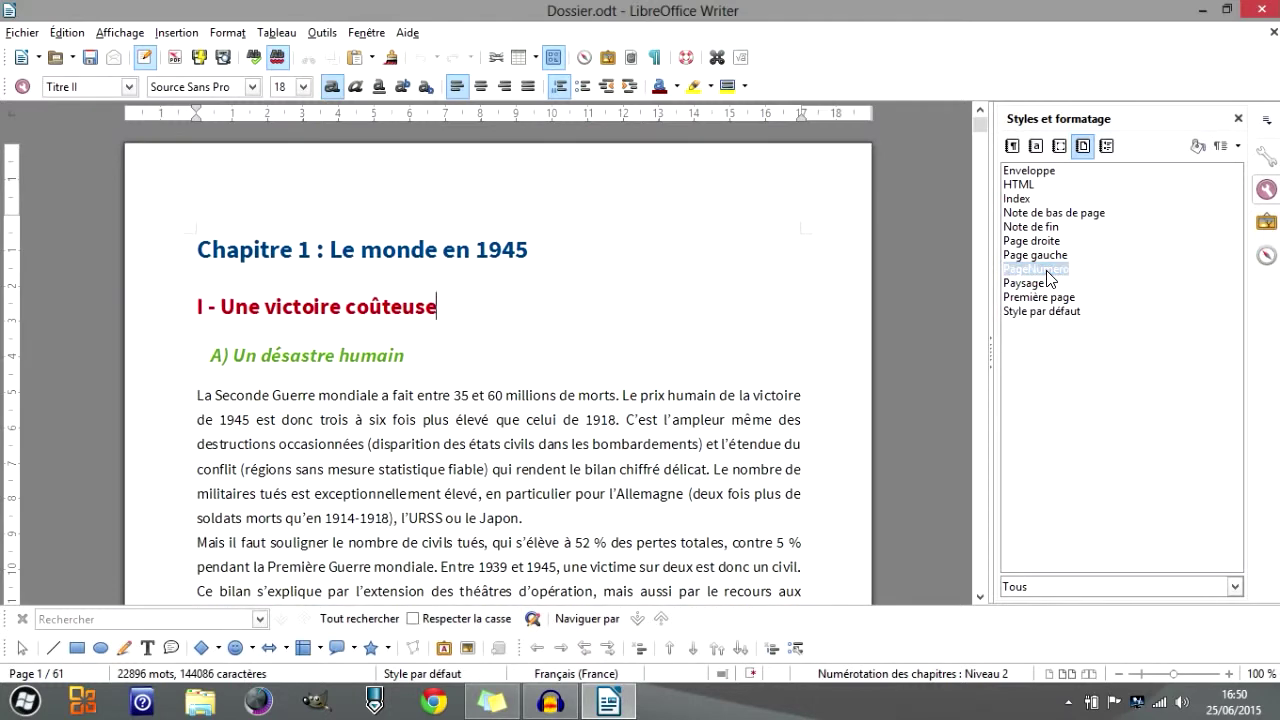
Examine the header and footer areas on the first pages of the document.
{"action": "left_click", "coordinate": [228, 196]}
{"action": "scroll", "coordinate": [230, 197], "scroll_direction": "down", "scroll_amount": 9}
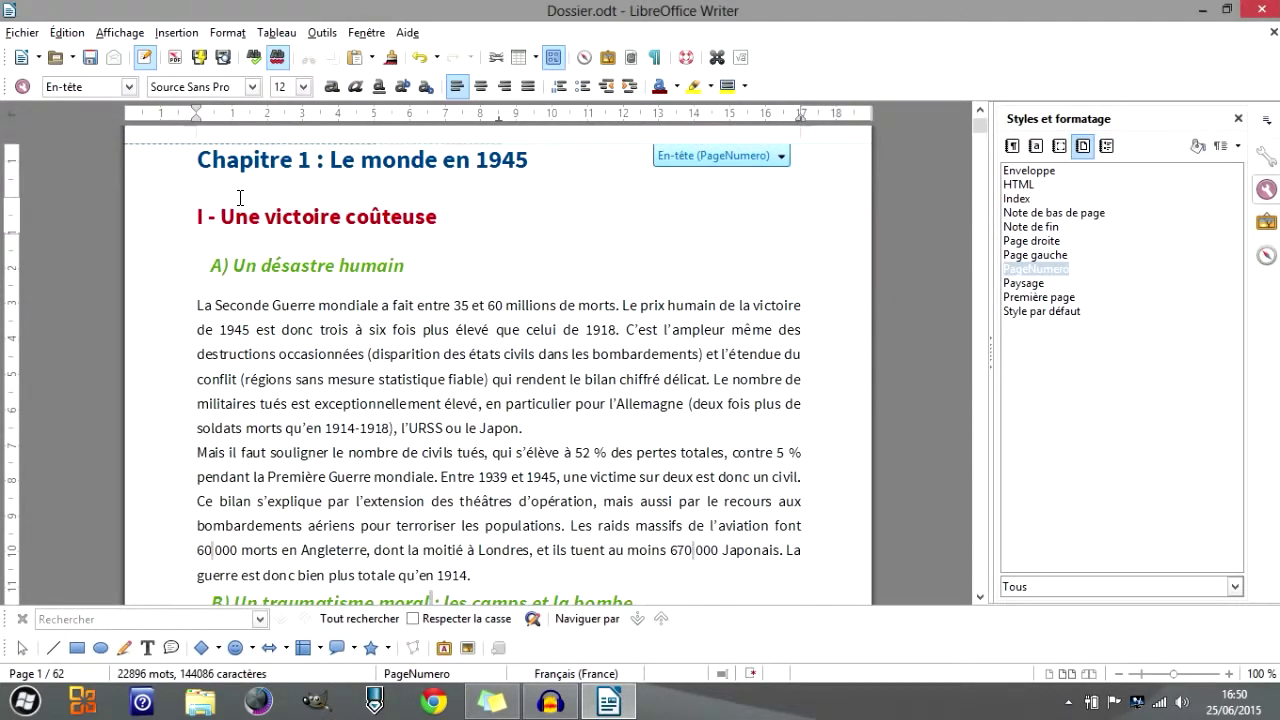
{"action": "scroll", "coordinate": [72, 528], "scroll_direction": "down", "scroll_amount": 3}
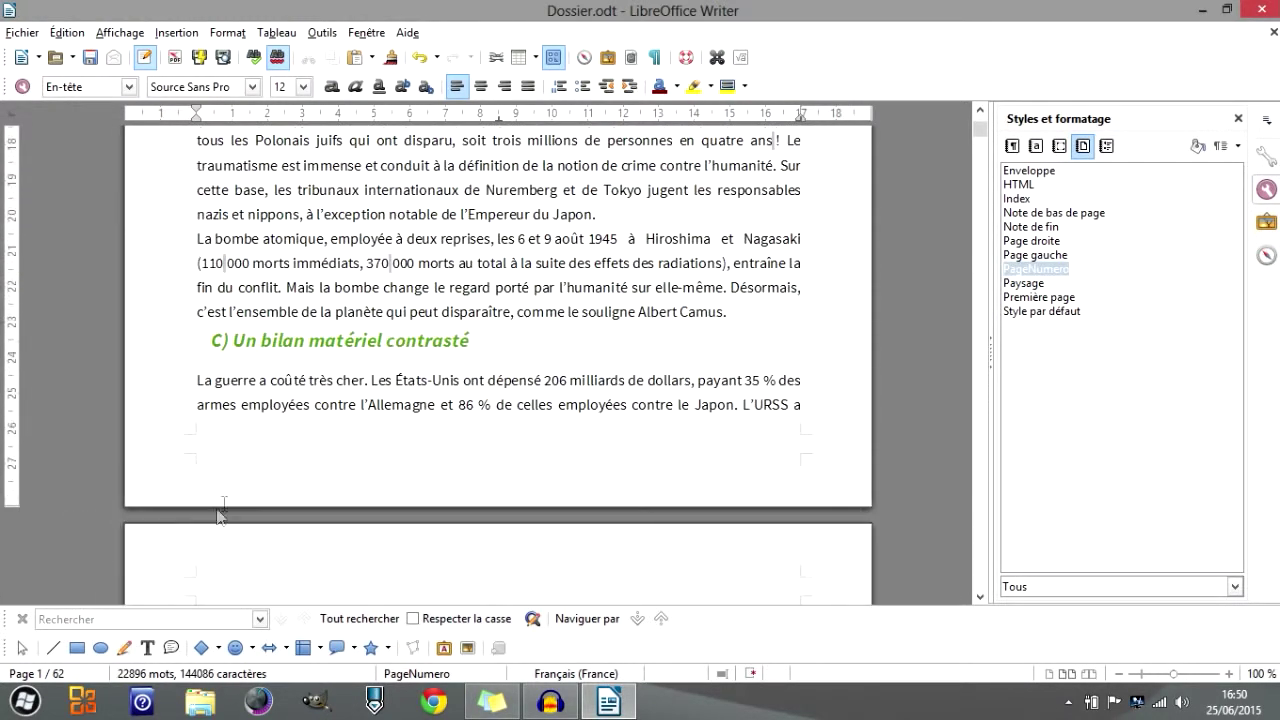
{"action": "left_click", "coordinate": [700, 403]}
{"action": "scroll", "coordinate": [474, 358], "scroll_direction": "down", "scroll_amount": 5}
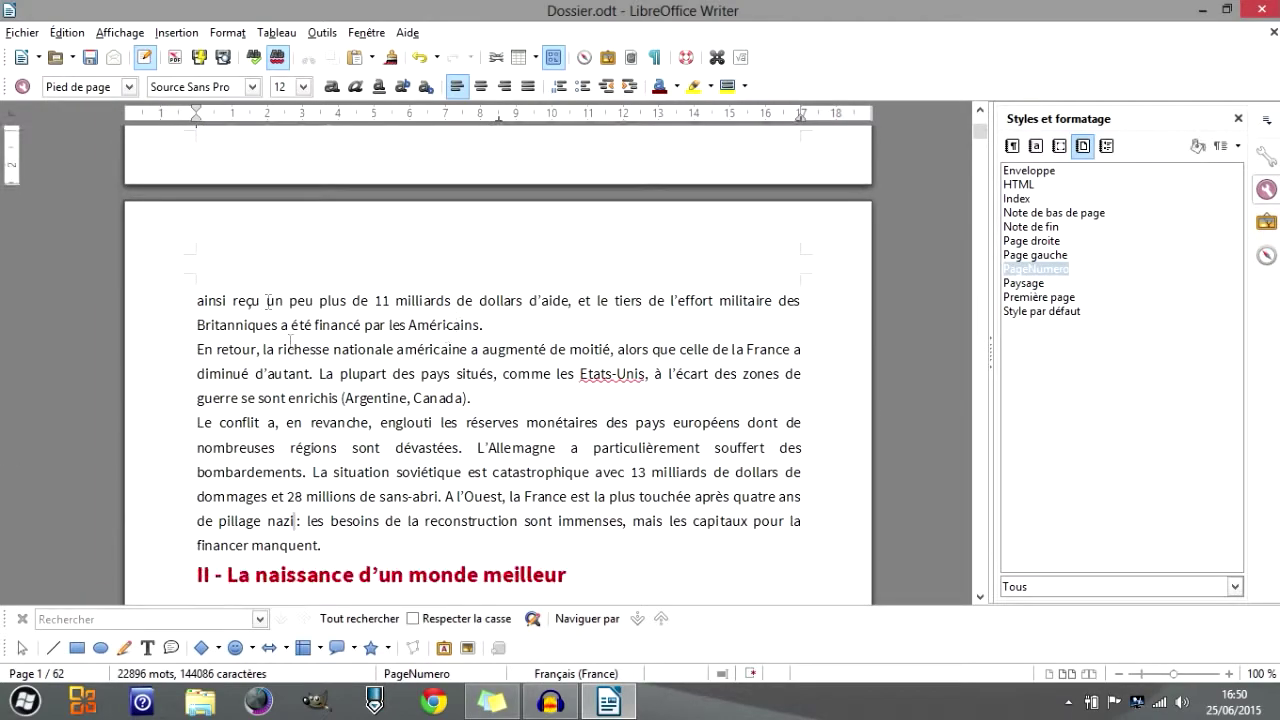
{"action": "scroll", "coordinate": [236, 272], "scroll_direction": "down", "scroll_amount": 15}
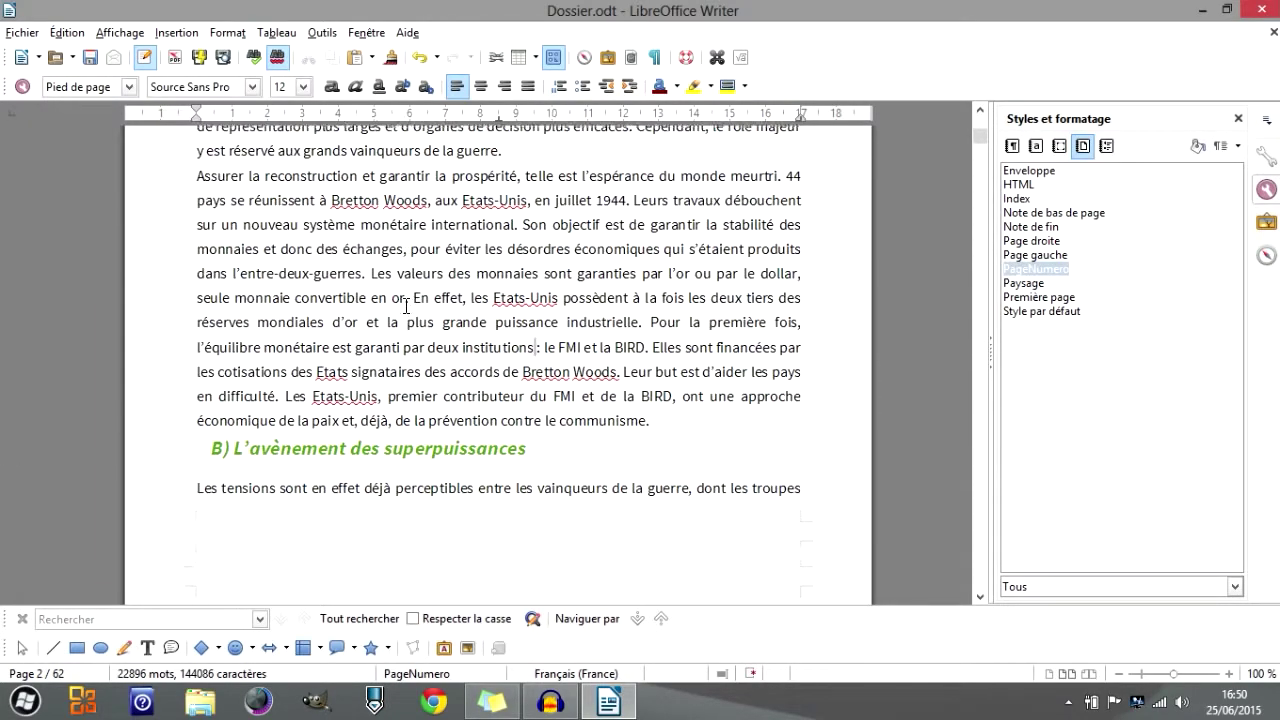
{"action": "left_click", "coordinate": [288, 443]}
{"action": "scroll", "coordinate": [520, 275], "scroll_direction": "up", "scroll_amount": 15}
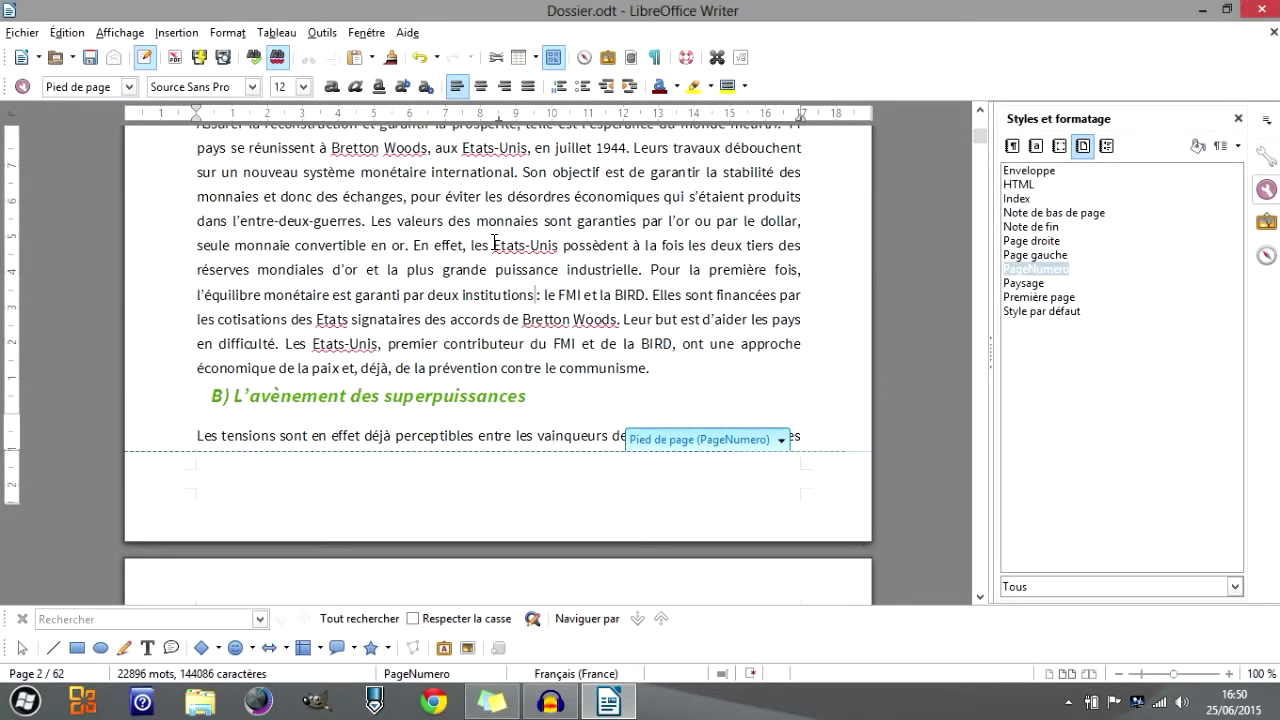
{"action": "scroll", "coordinate": [570, 288], "scroll_direction": "up", "scroll_amount": 2}
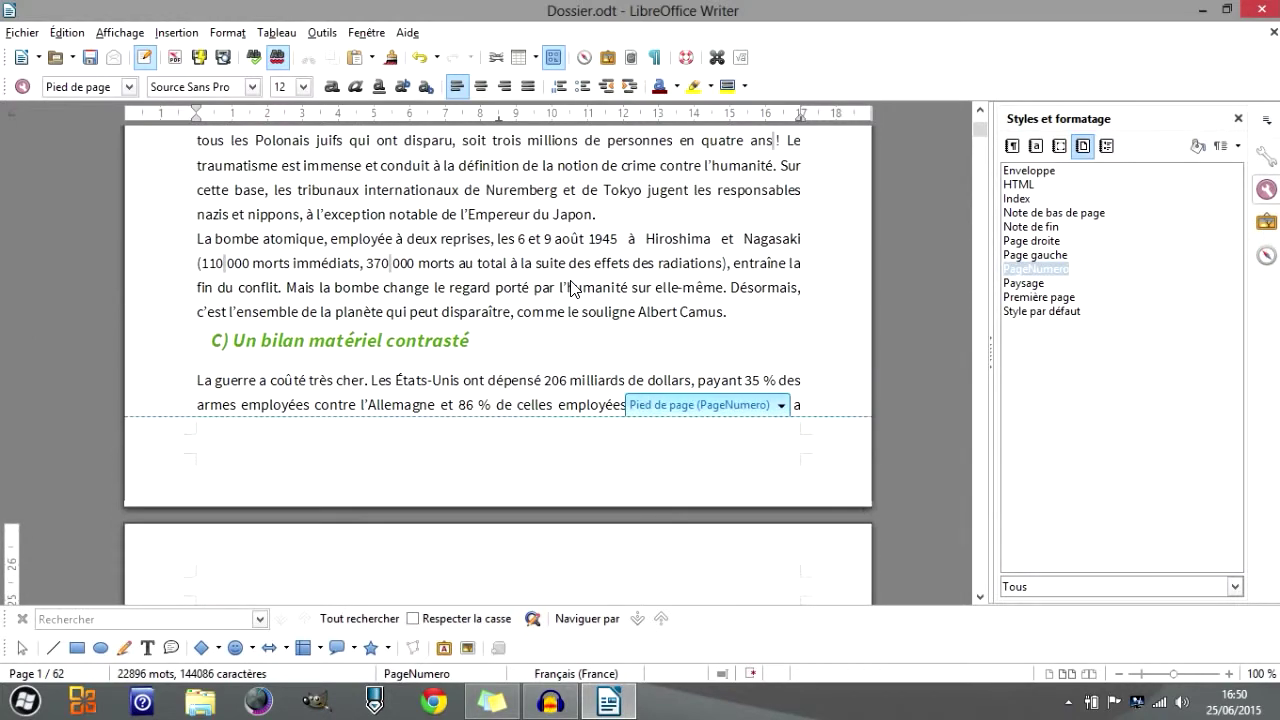
Enter the text "1 | 61" in the footer of page 1 and centre it.
{"action": "left_click", "coordinate": [374, 454]}
{"action": "type", "text": "1 | 61"}
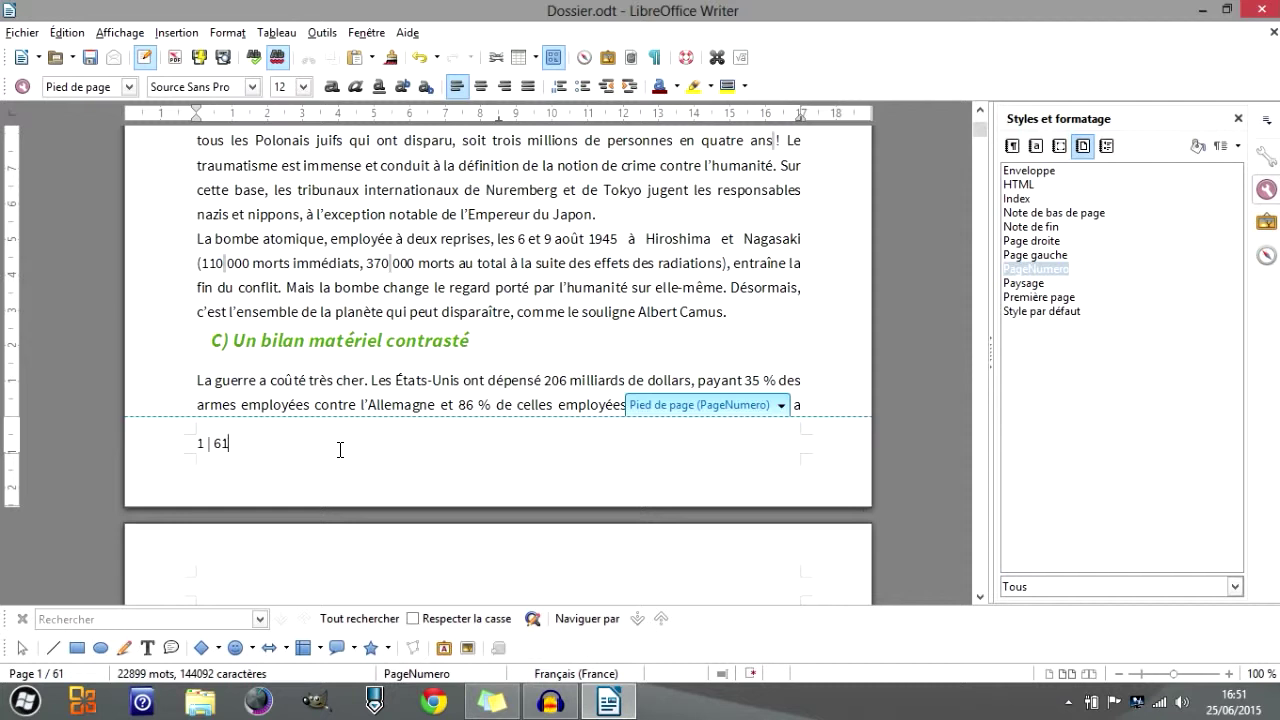
{"action": "left_click_drag", "start_coordinate": [203, 445], "coordinate": [157, 444]}
{"action": "key", "text": "End"}
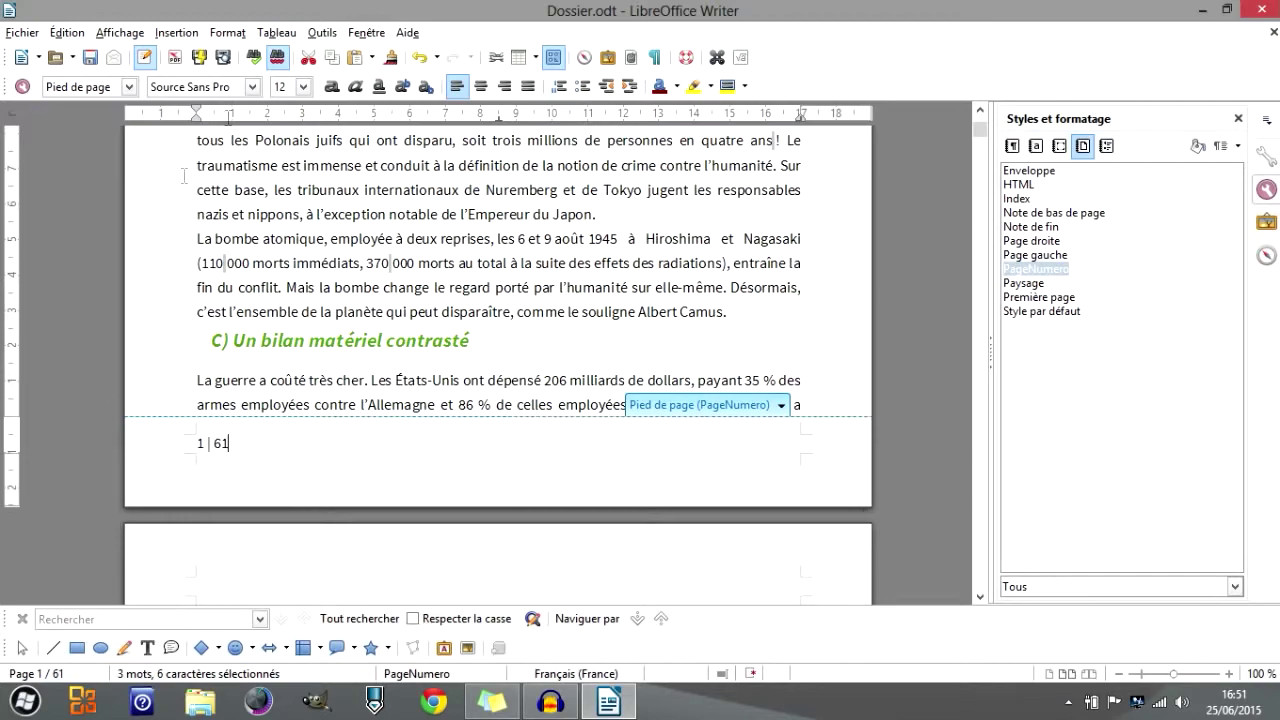
{"action": "left_click", "coordinate": [481, 86]}
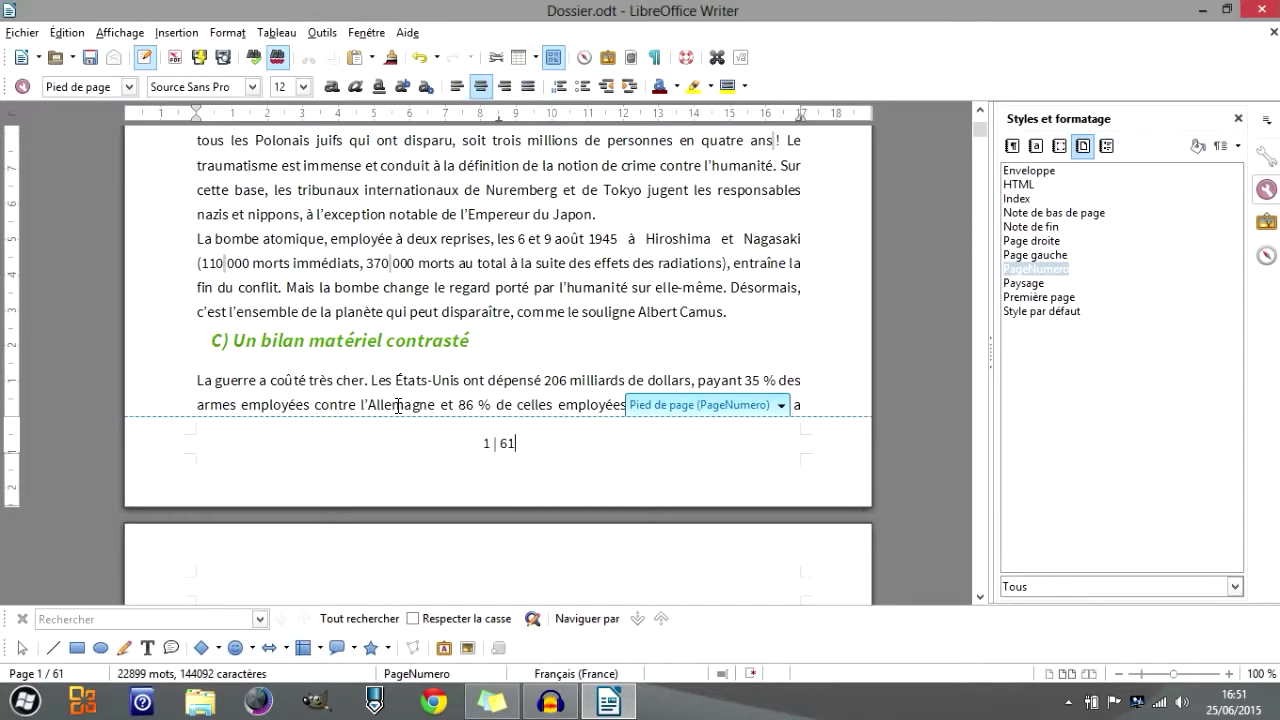
Compare the page number text in the footers of pages 1 and 2.
{"action": "scroll", "coordinate": [398, 405], "scroll_direction": "down", "scroll_amount": 15}
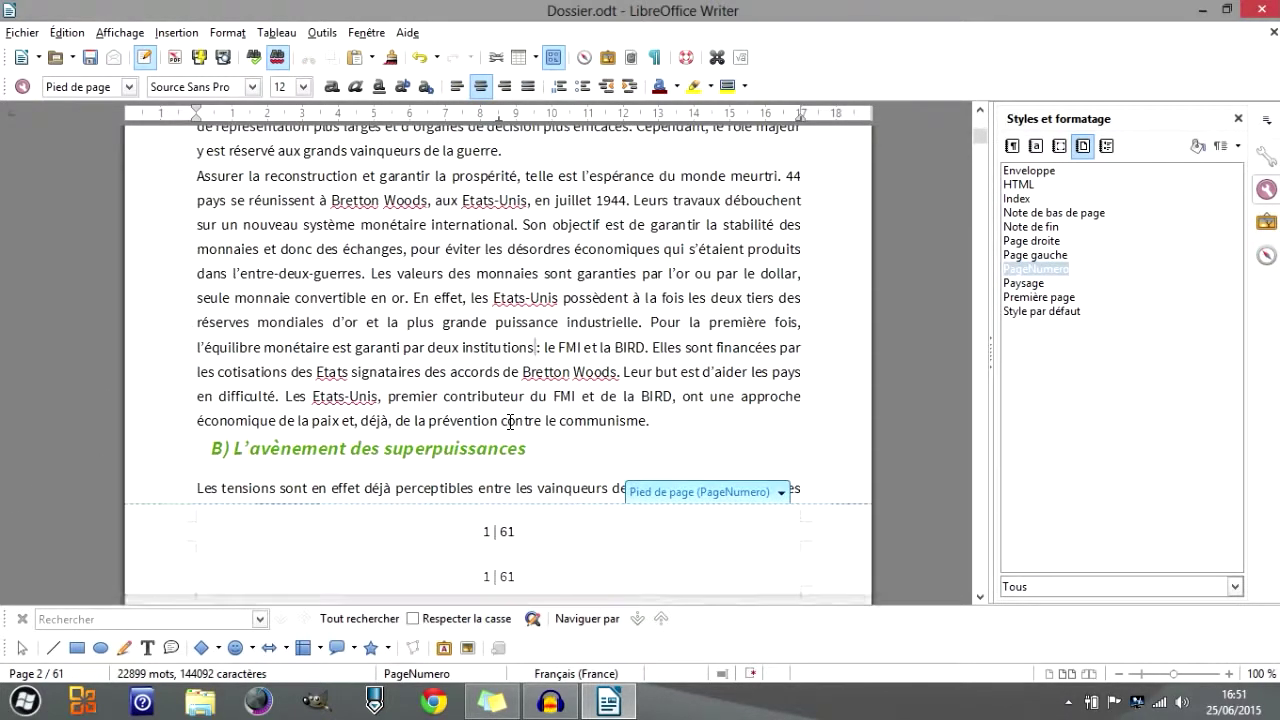
{"action": "scroll", "coordinate": [510, 421], "scroll_direction": "down", "scroll_amount": 2}
{"action": "left_click", "coordinate": [487, 442]}
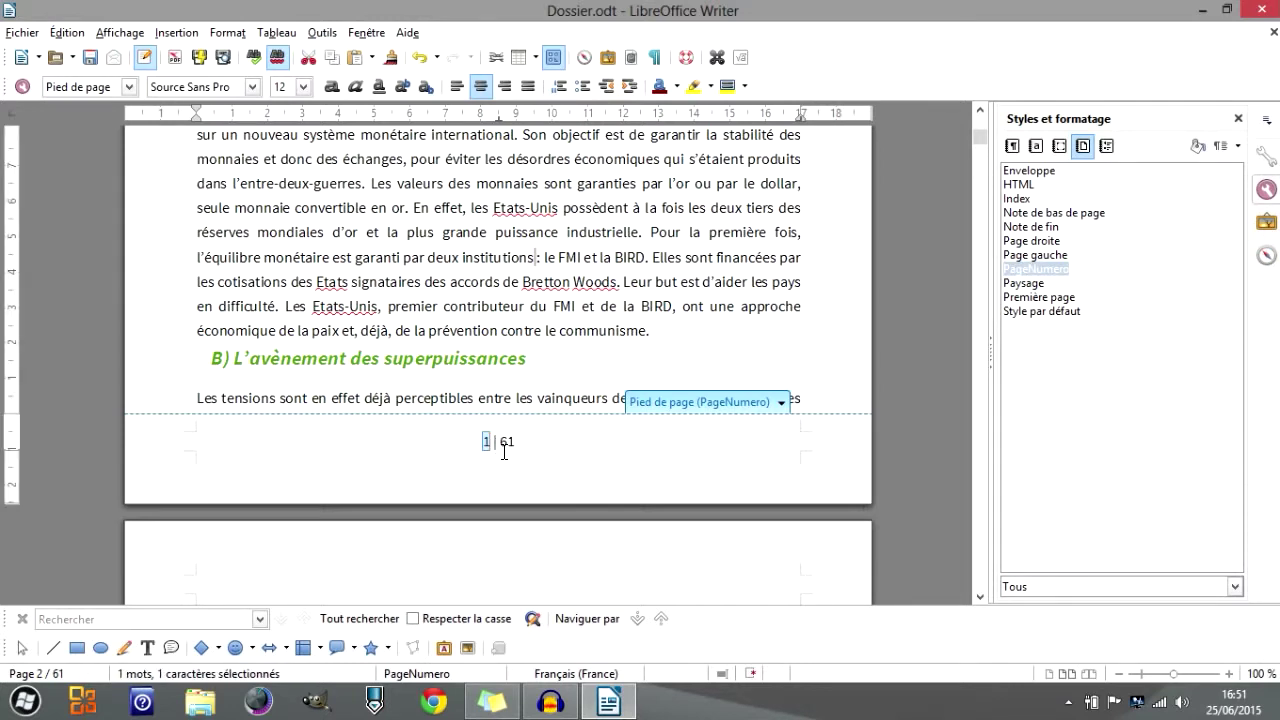
{"action": "scroll", "coordinate": [504, 452], "scroll_direction": "up", "scroll_amount": 12}
{"action": "scroll", "coordinate": [504, 452], "scroll_direction": "up", "scroll_amount": 2}
{"action": "scroll", "coordinate": [504, 452], "scroll_direction": "up", "scroll_amount": 6}
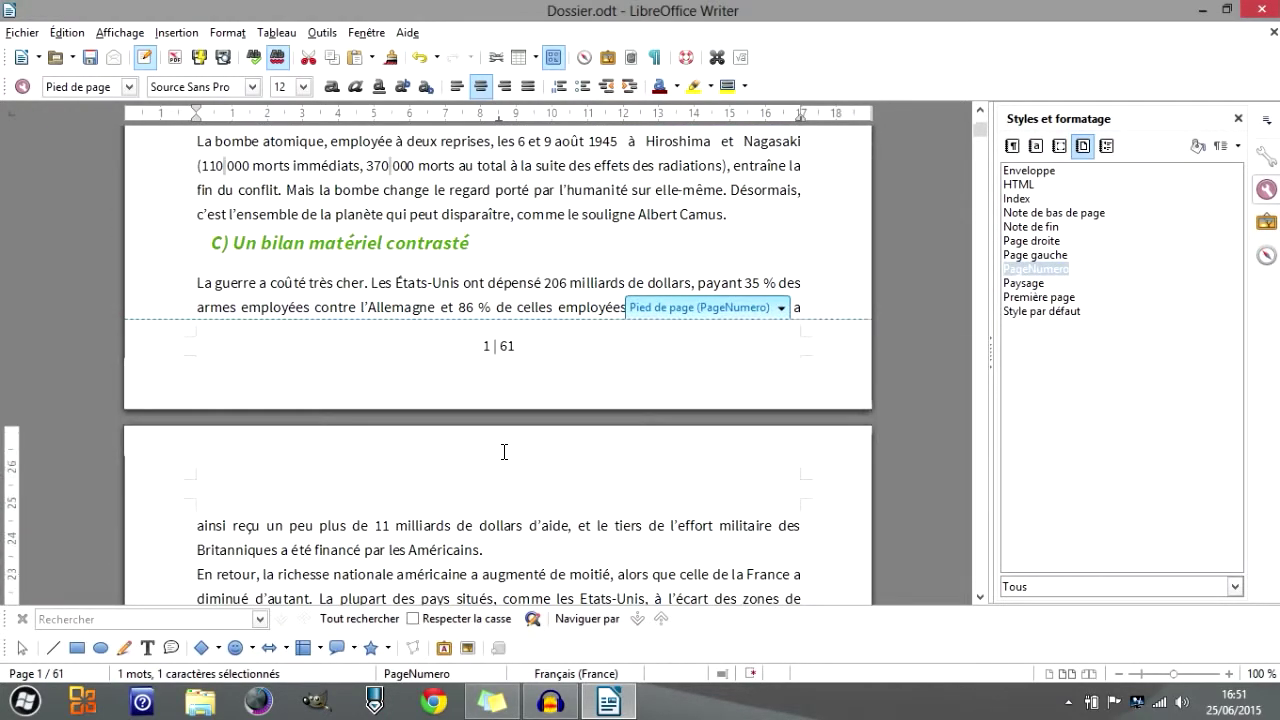
{"action": "left_click", "coordinate": [486, 347]}
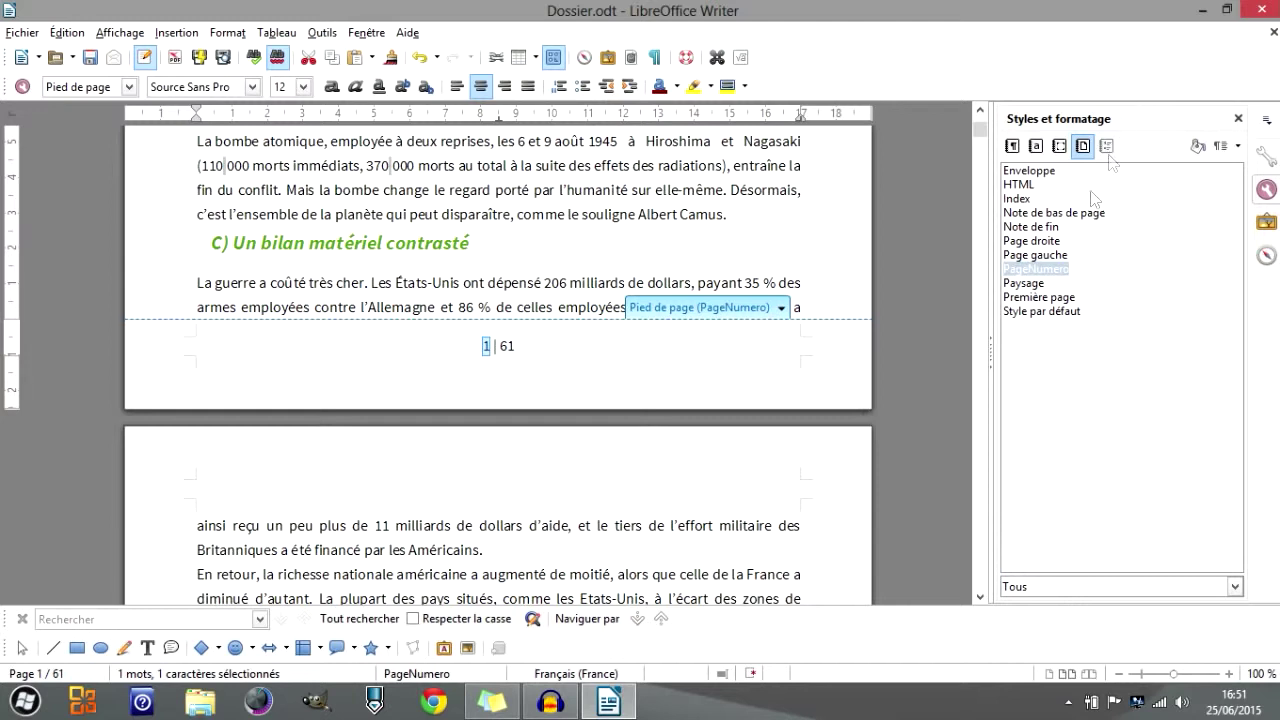
{"action": "left_click", "coordinate": [485, 346]}
{"action": "left_click", "coordinate": [486, 346]}
{"action": "left_click", "coordinate": [454, 348]}
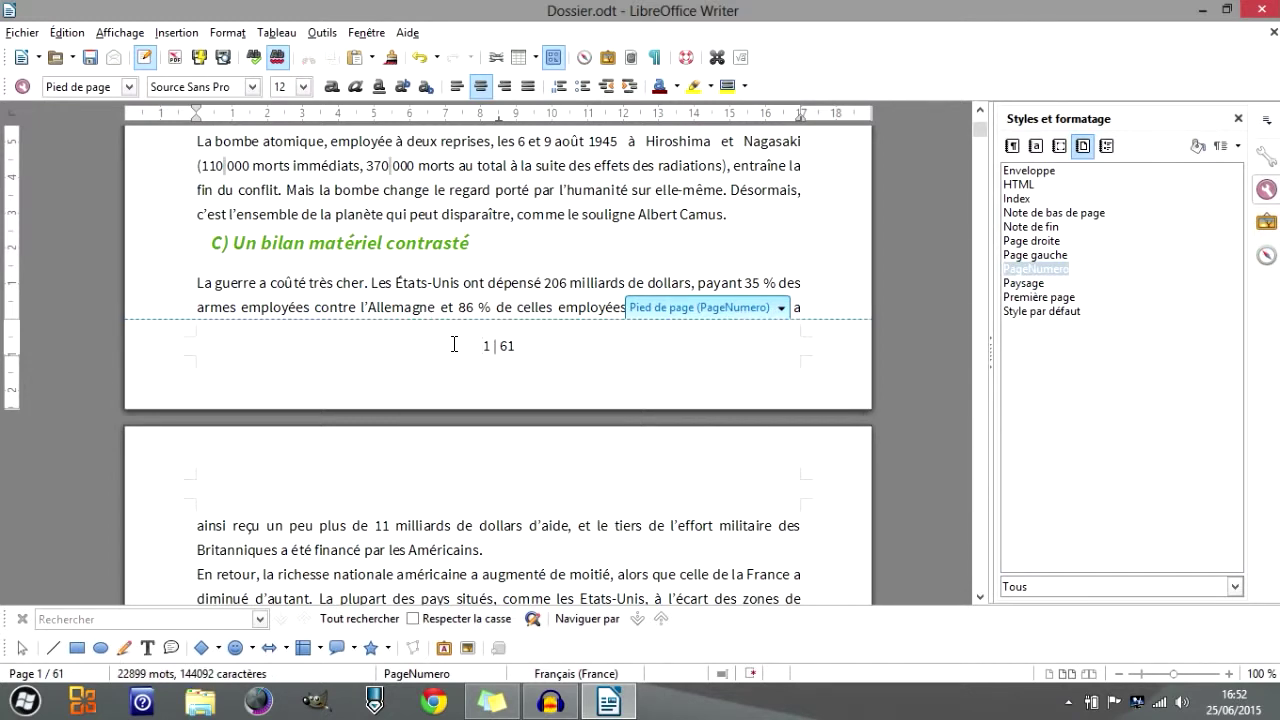
Delete the typed "1" from the footer of page 1 and open the full Champs dialog at that spot.
{"action": "left_click", "coordinate": [486, 346]}
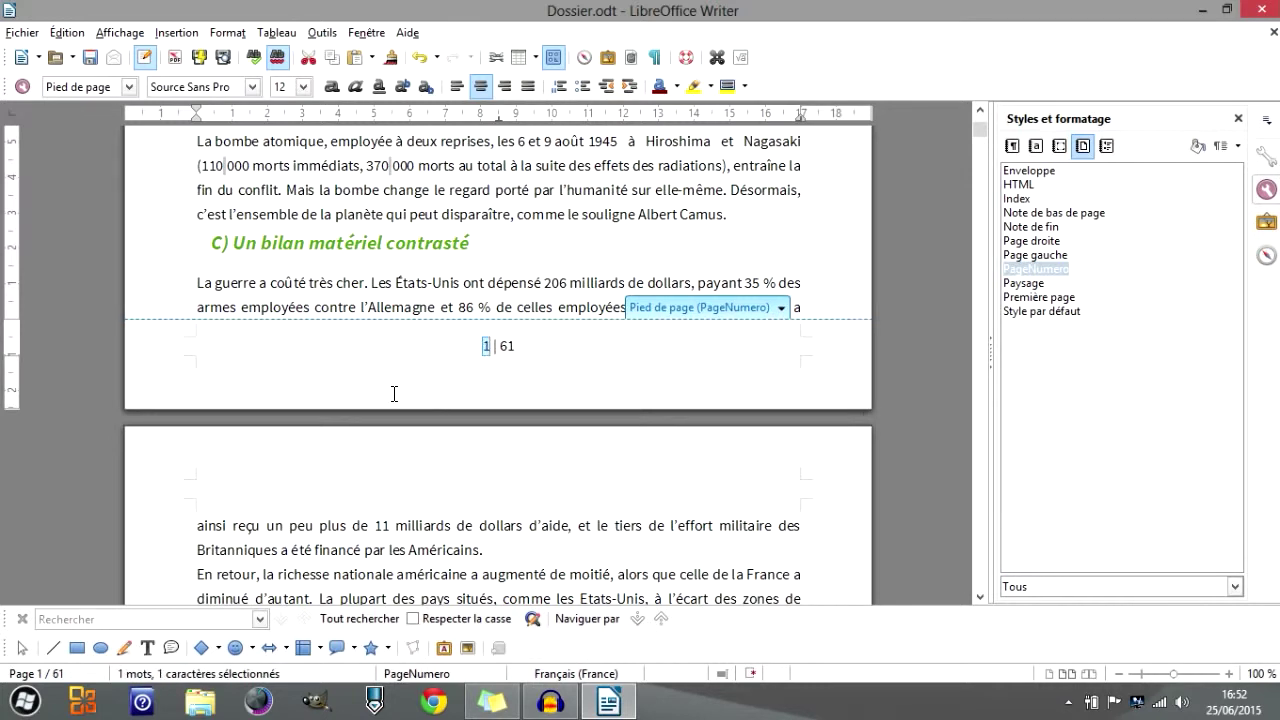
{"action": "key", "text": "Delete"}
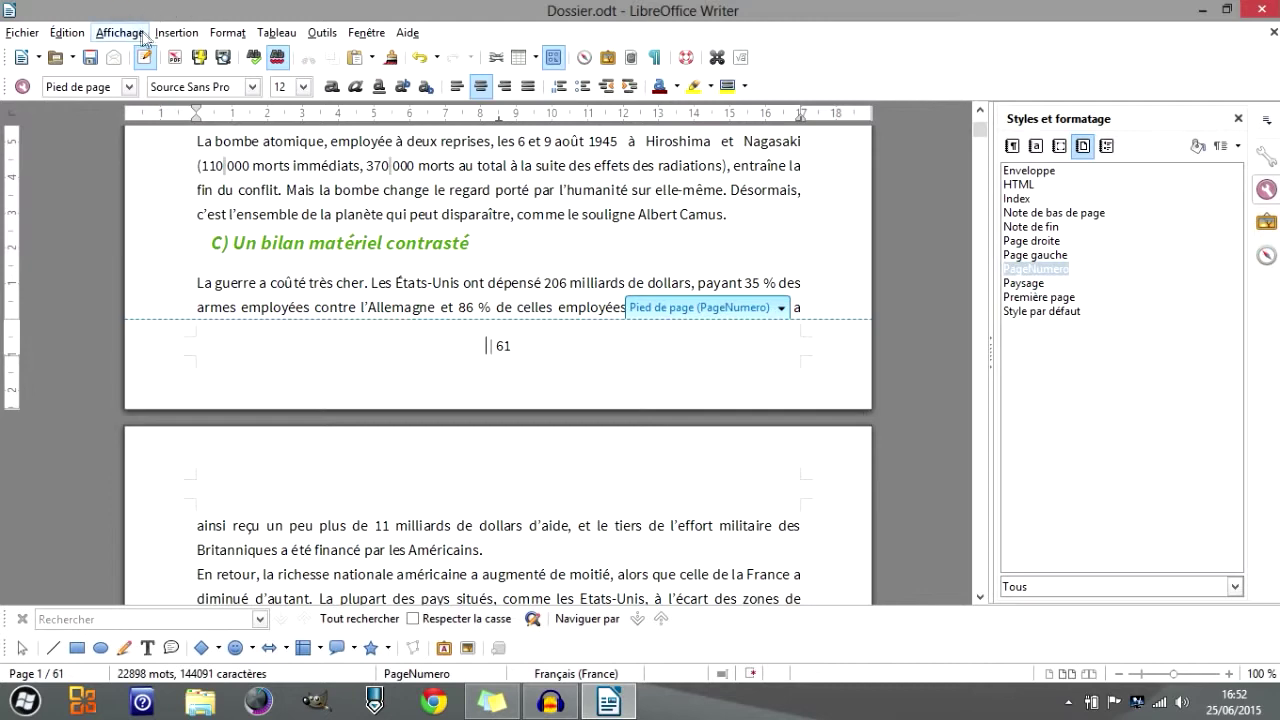
{"action": "left_click", "coordinate": [174, 32]}
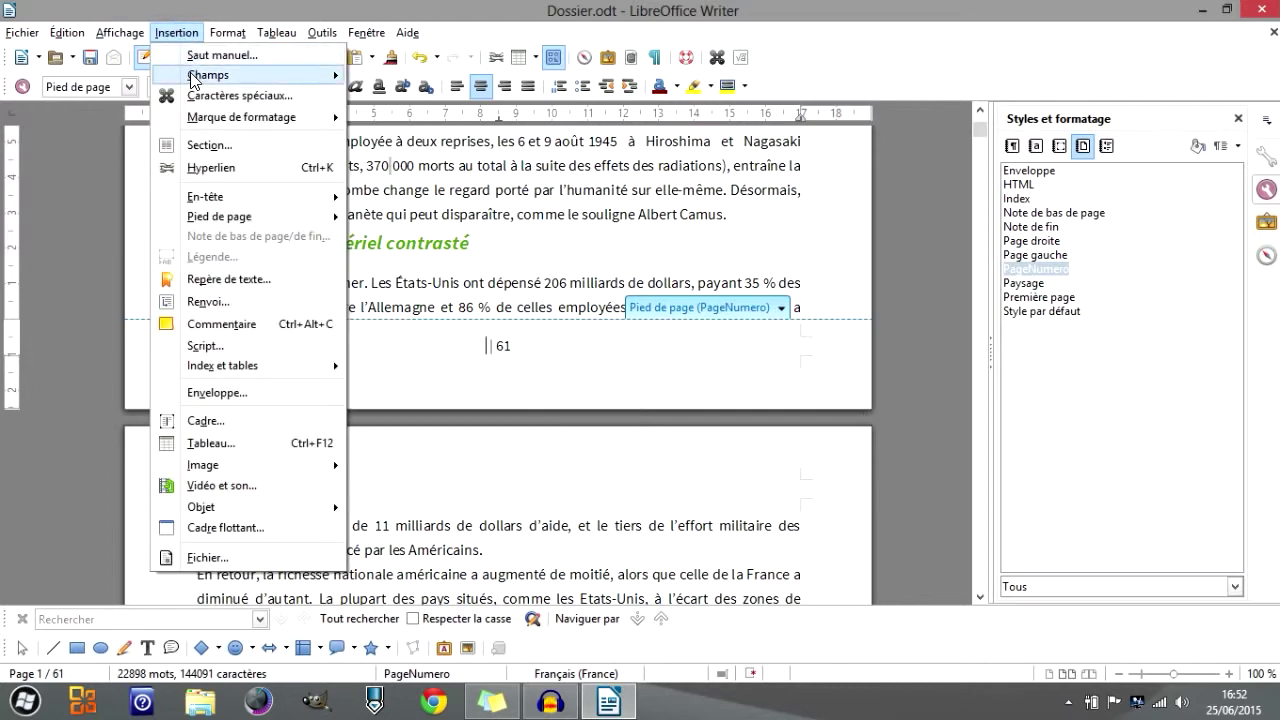
{"action": "mouse_move", "coordinate": [320, 75]}
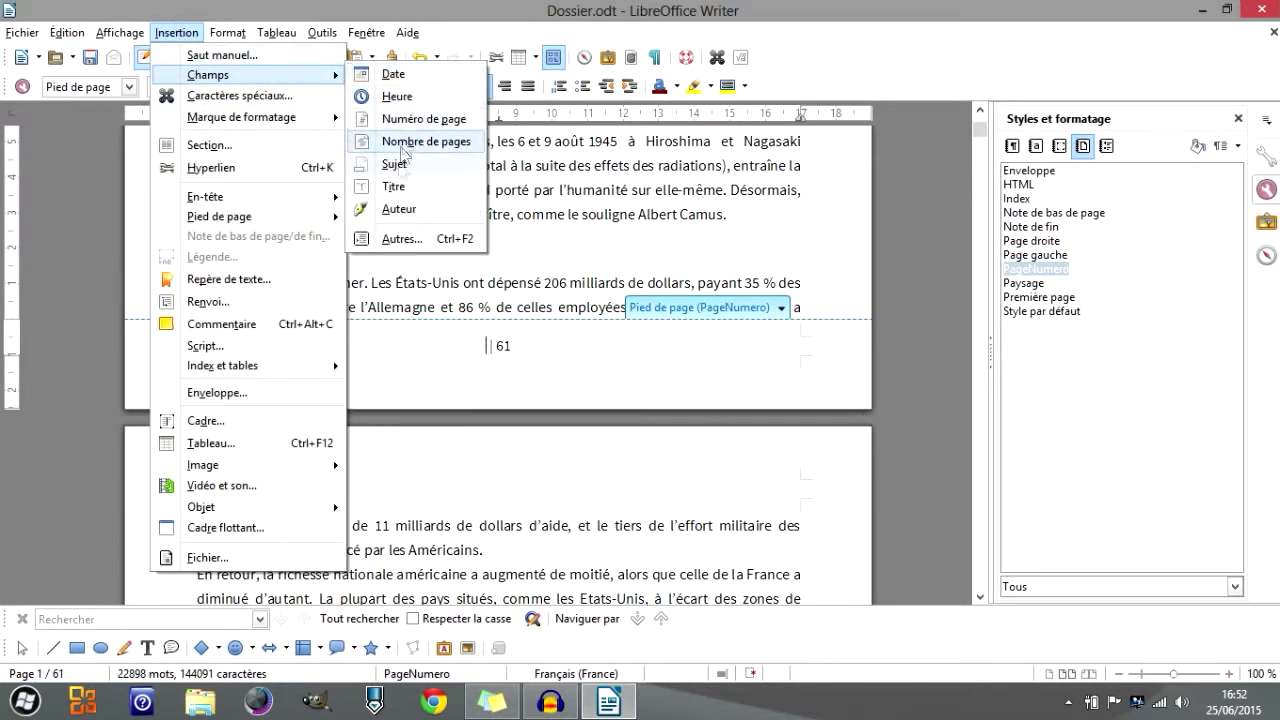
{"action": "left_click", "coordinate": [446, 247]}
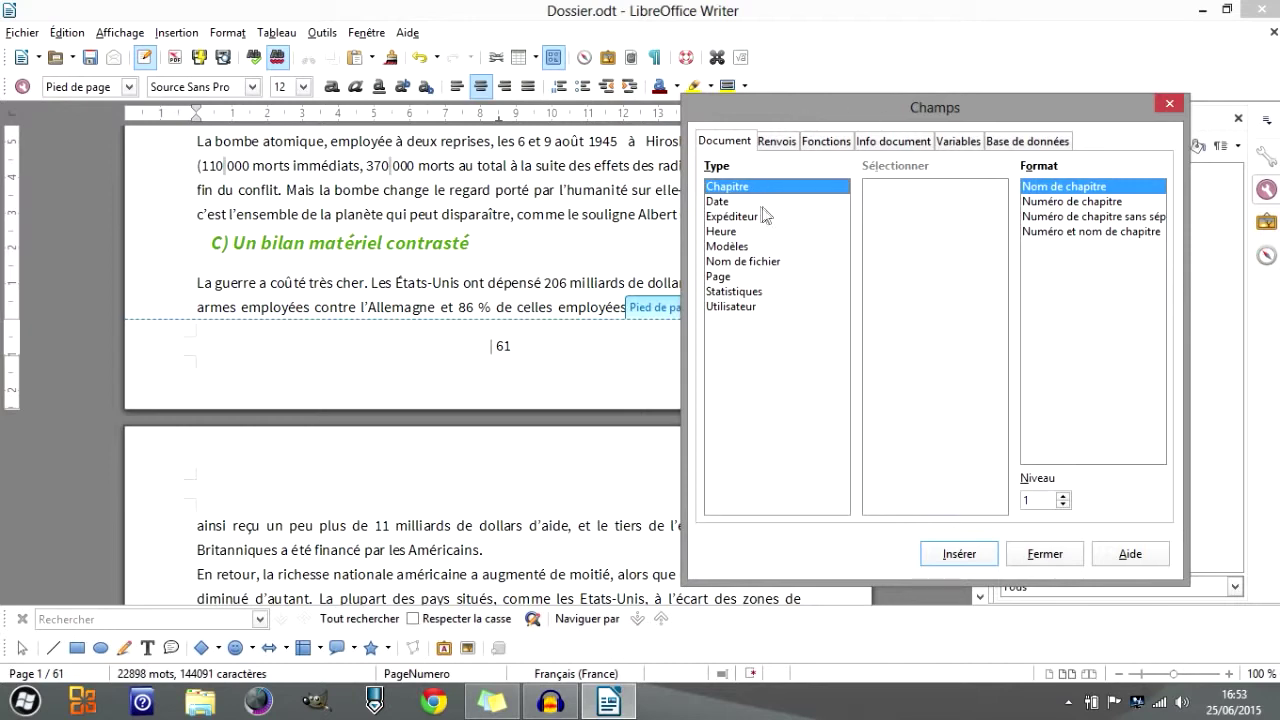
{"action": "left_click_drag", "start_coordinate": [862, 104], "coordinate": [860, 74]}
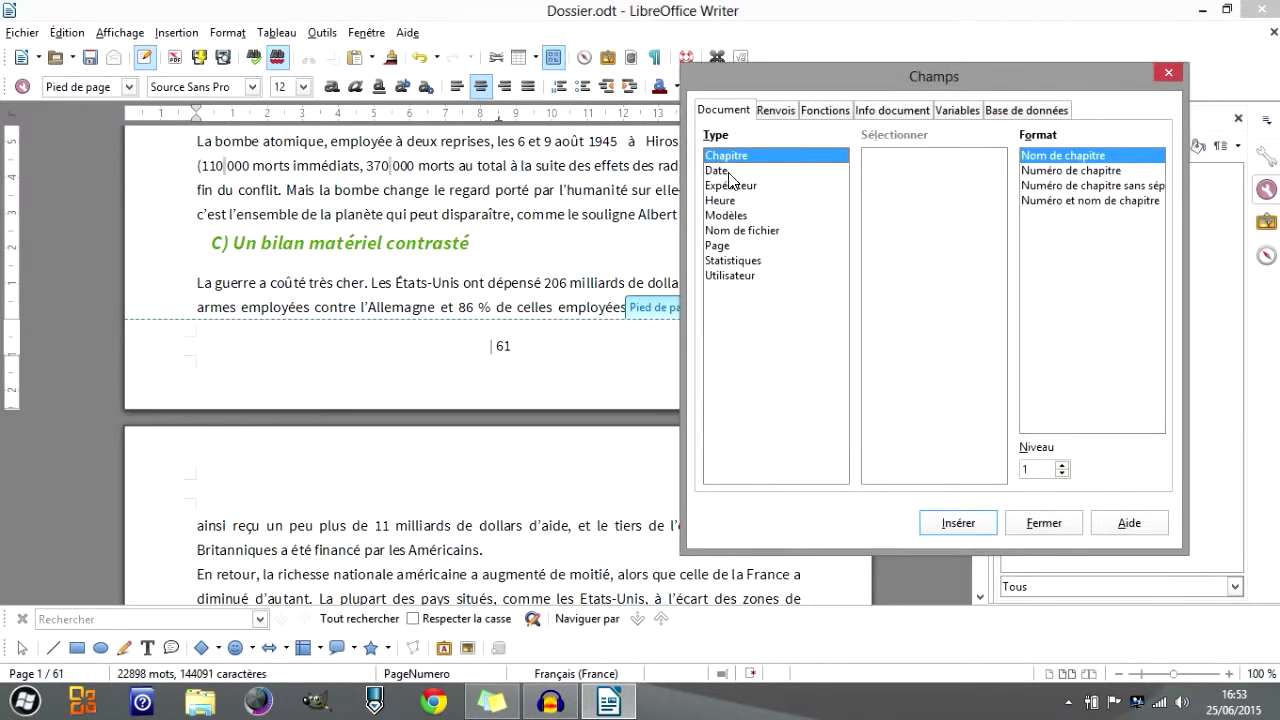
Examine the selections and formats offered for the Page, Chapitre, Date and Expéditeur field types.
{"action": "left_click", "coordinate": [726, 246]}
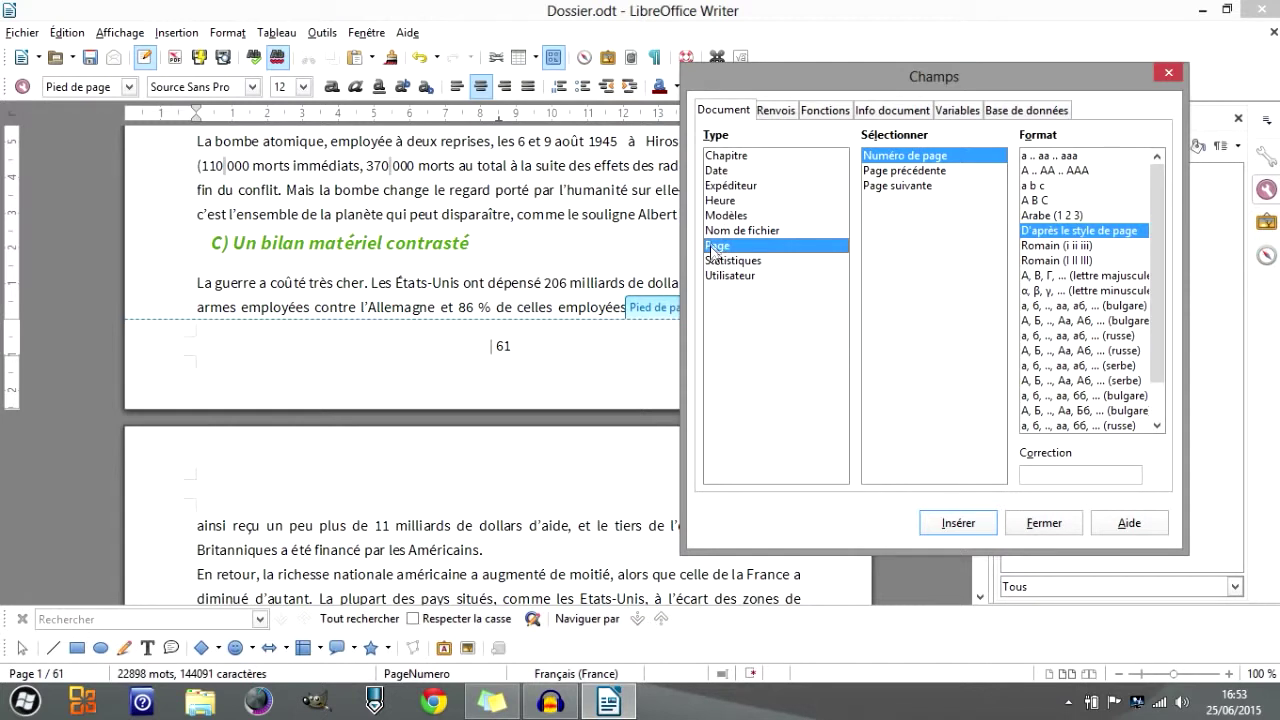
{"action": "left_click", "coordinate": [721, 156]}
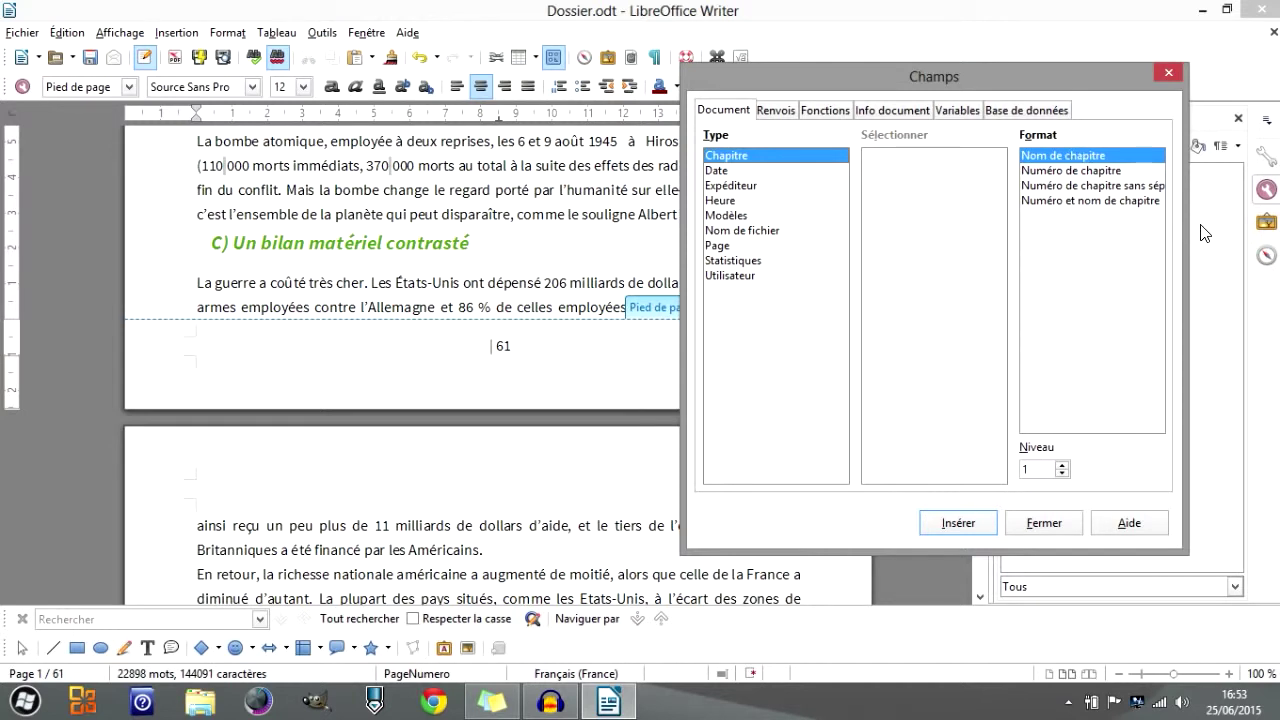
{"action": "left_click", "coordinate": [722, 171]}
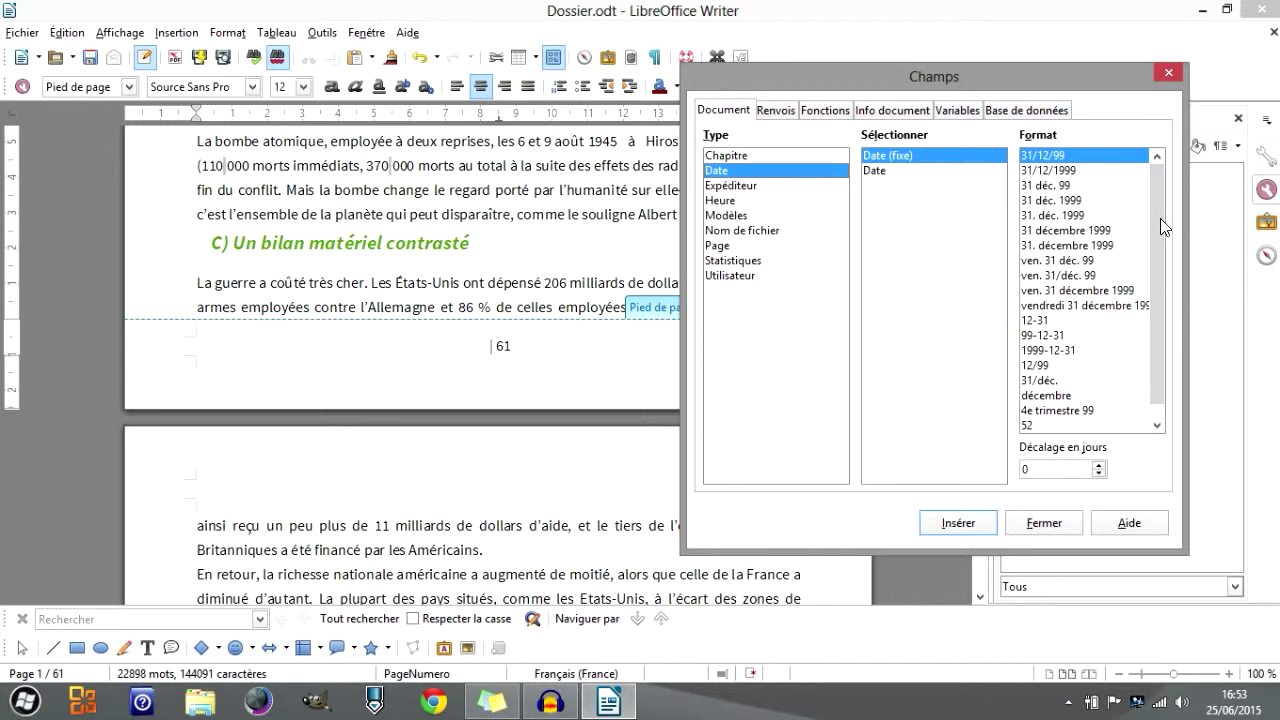
{"action": "scroll", "coordinate": [1156, 226], "scroll_direction": "down", "scroll_amount": 1}
{"action": "scroll", "coordinate": [1152, 215], "scroll_direction": "up", "scroll_amount": 1}
{"action": "scroll", "coordinate": [1148, 205], "scroll_direction": "down", "scroll_amount": 1}
{"action": "scroll", "coordinate": [1140, 192], "scroll_direction": "up", "scroll_amount": 1}
{"action": "left_click", "coordinate": [718, 186]}
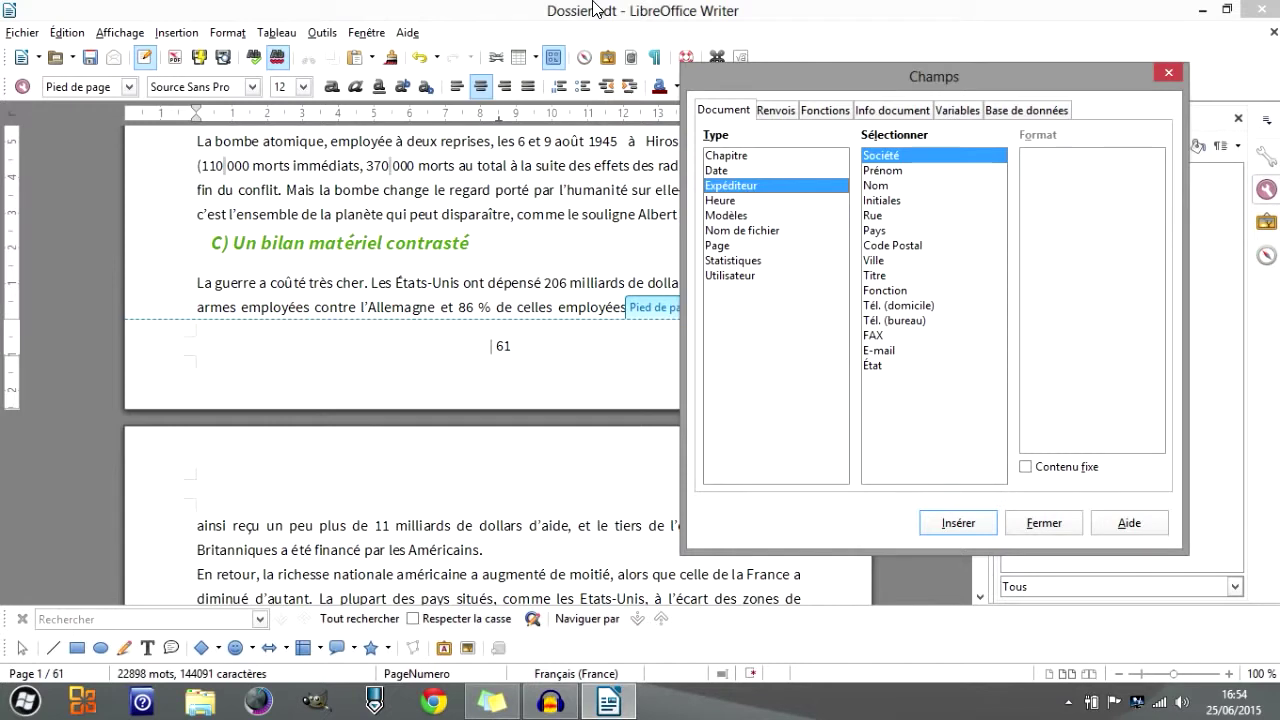
Examine the Données d'identité settings in the LibreOffice options and leave them without changes.
{"action": "left_click", "coordinate": [320, 36]}
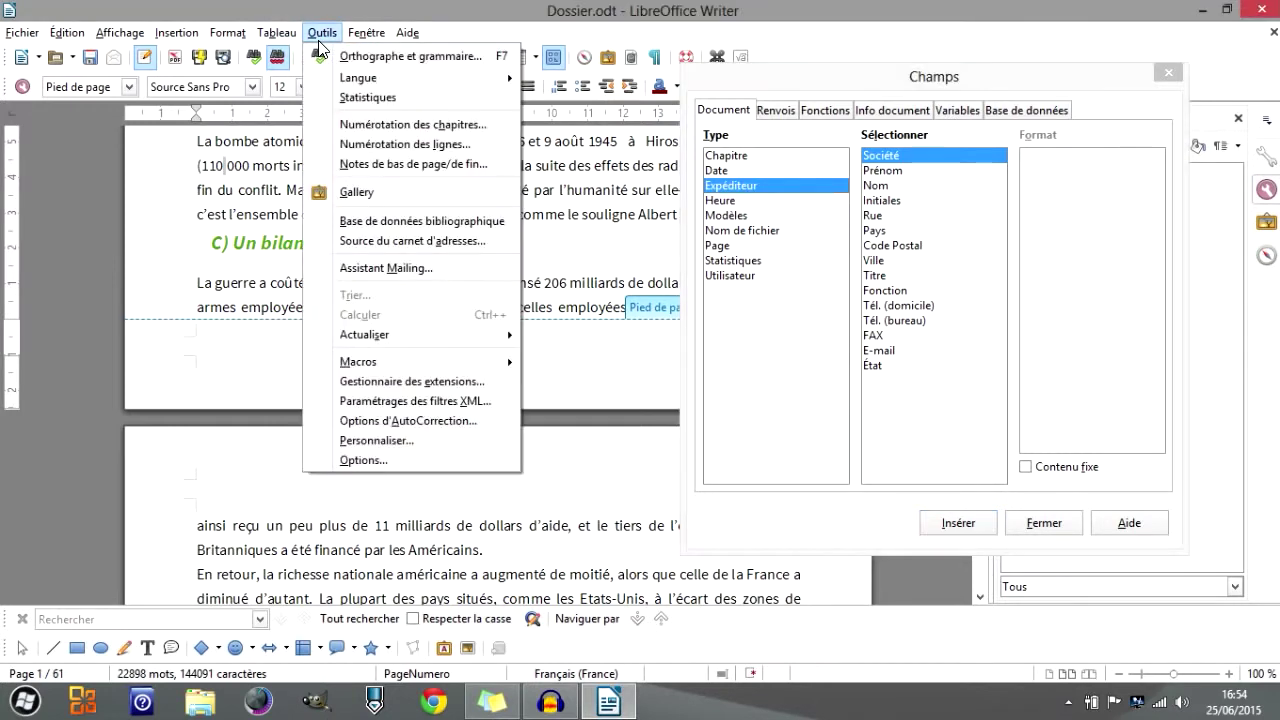
{"action": "left_click", "coordinate": [362, 460]}
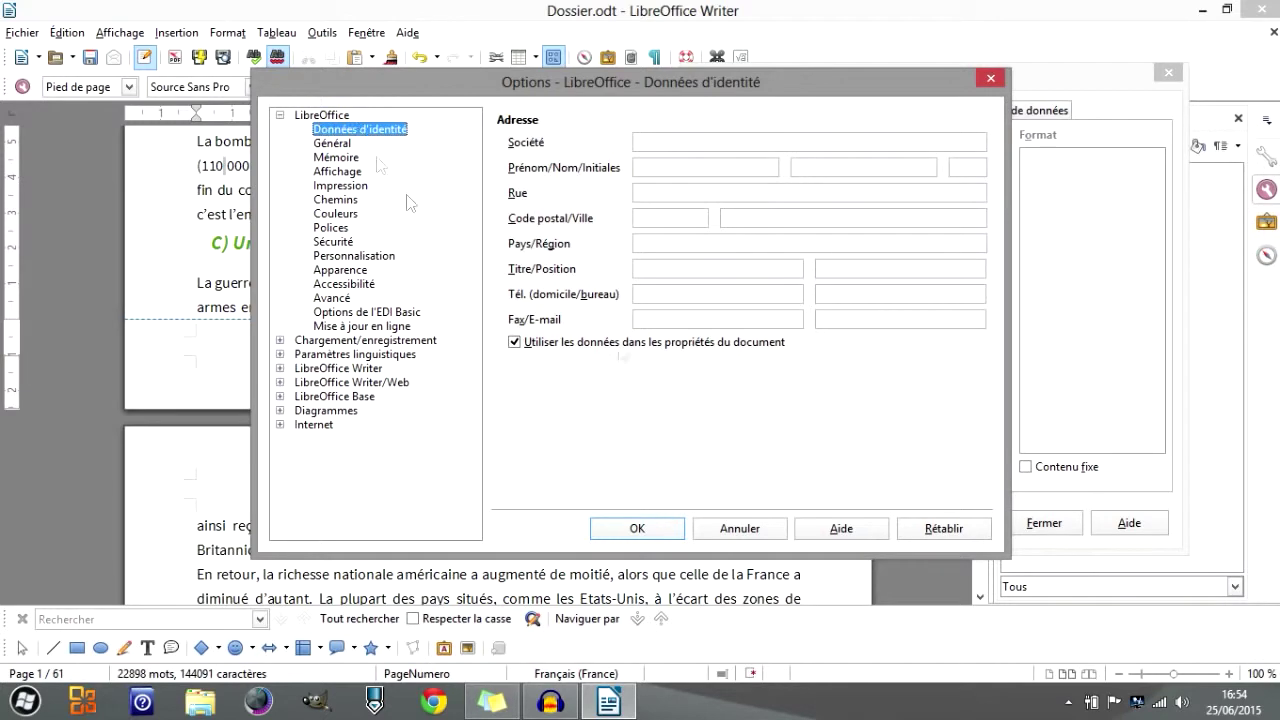
{"action": "left_click", "coordinate": [988, 77]}
Examine the selections and formats of the Heure, Modèles, Nom de fichier, Page, Statistiques and Utilisateur field types.
{"action": "left_click", "coordinate": [734, 204]}
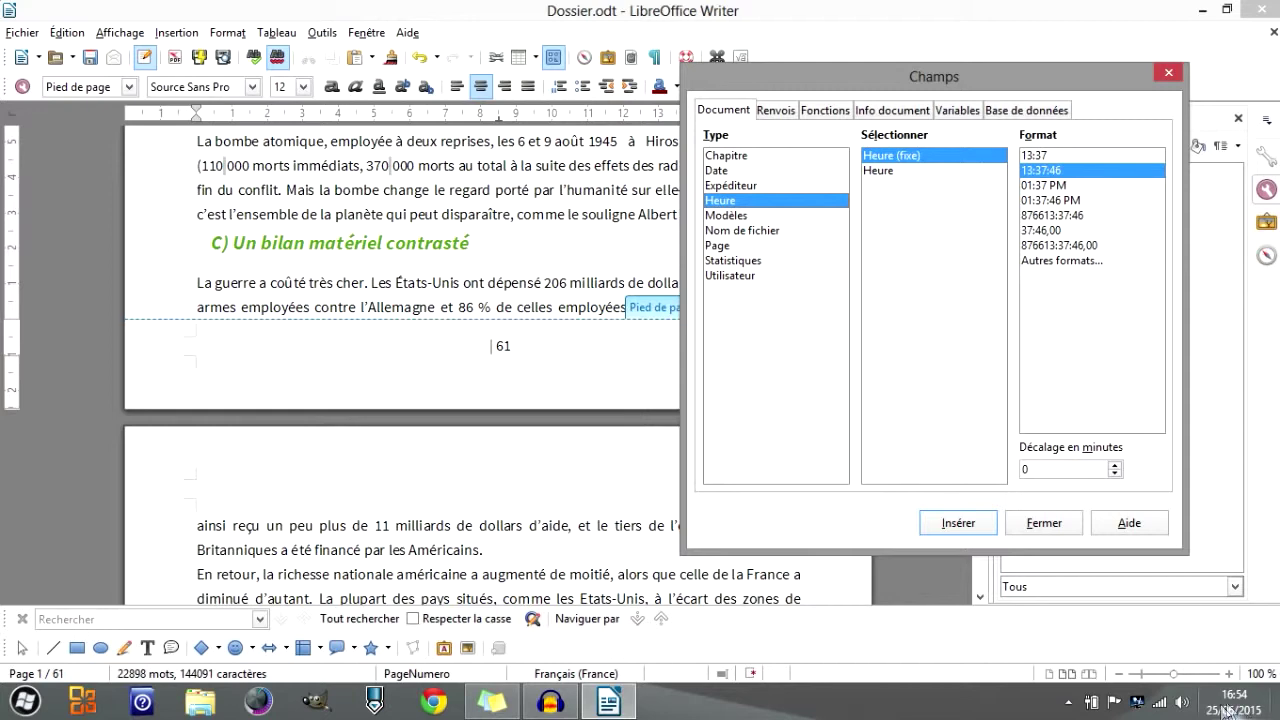
{"action": "left_click", "coordinate": [725, 216]}
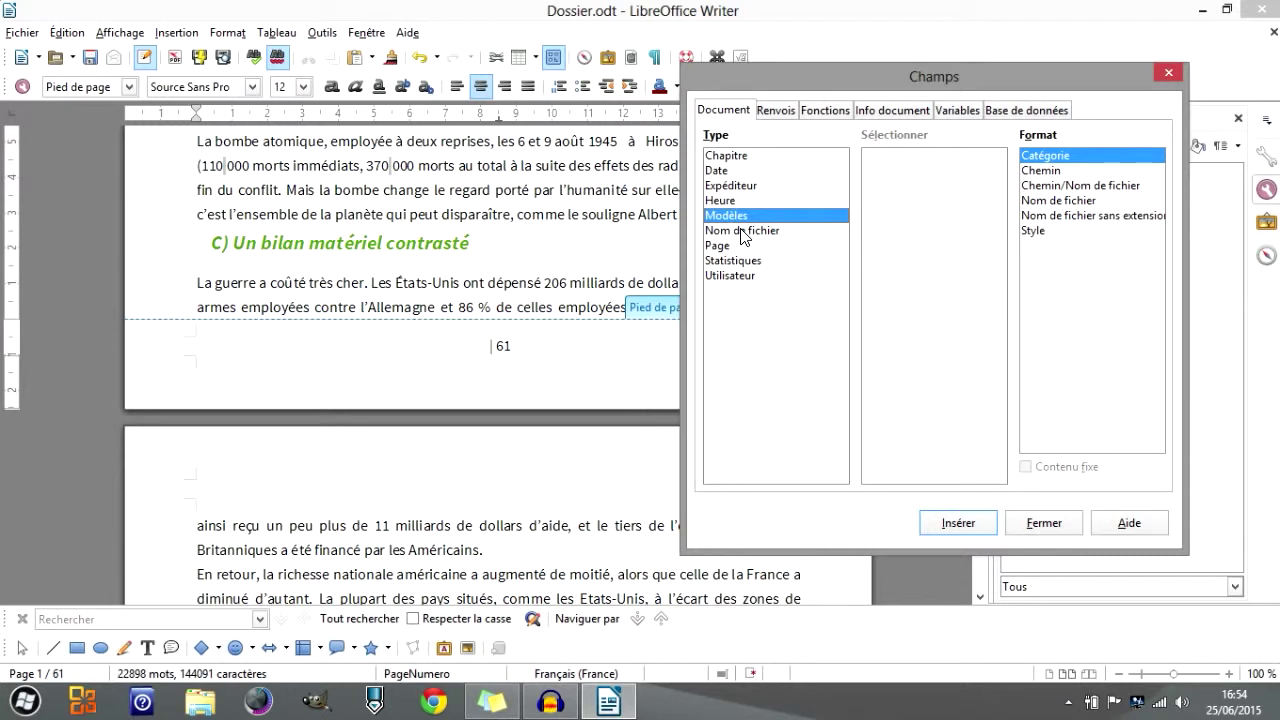
{"action": "left_click", "coordinate": [746, 232]}
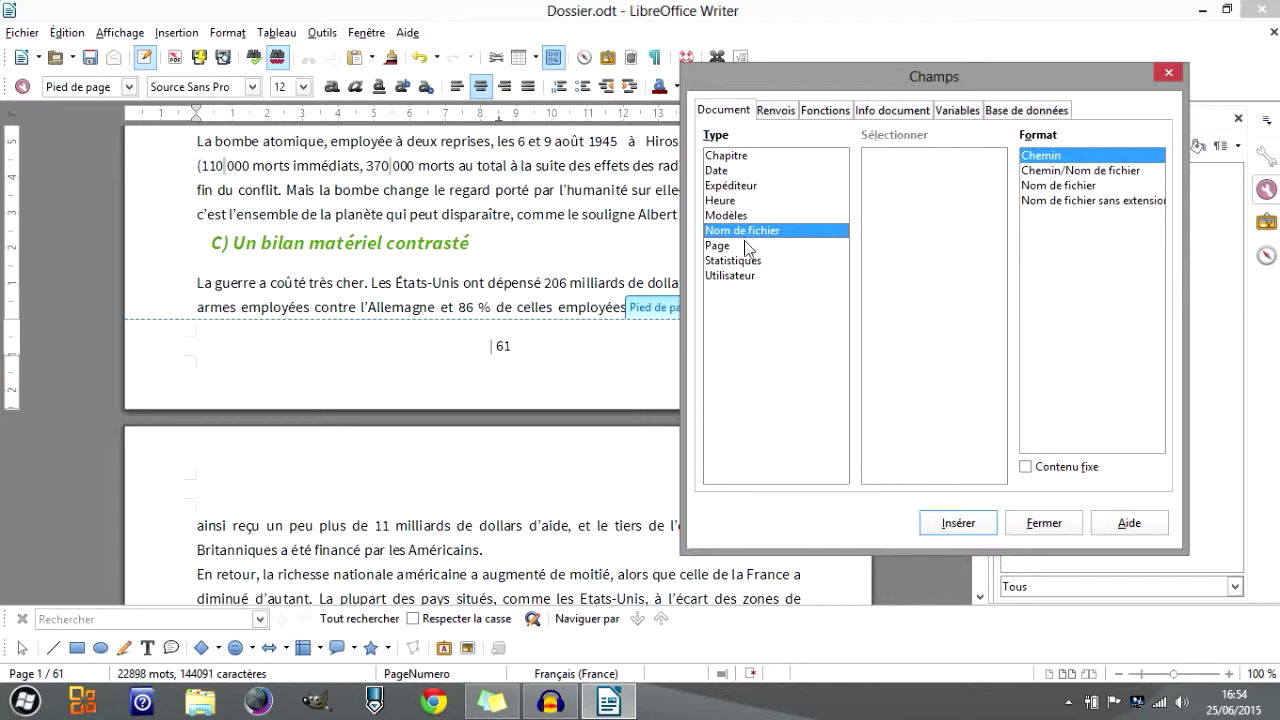
{"action": "left_click", "coordinate": [744, 245]}
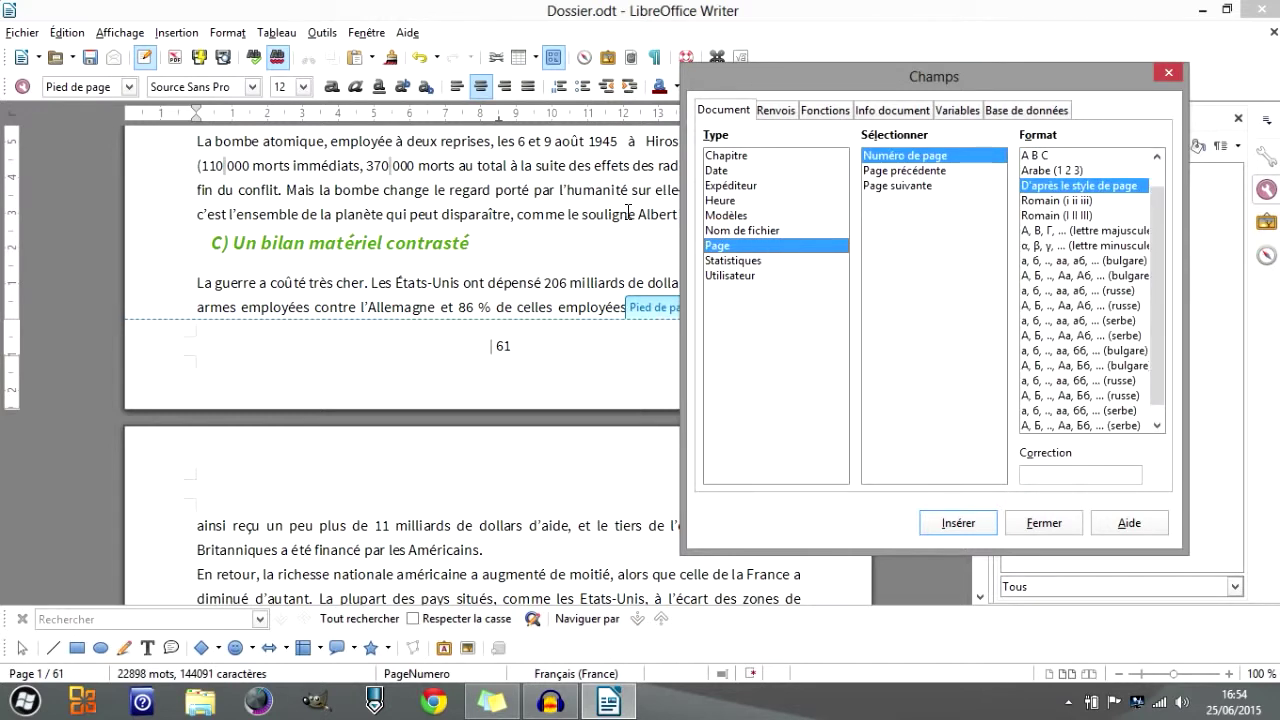
{"action": "left_click", "coordinate": [760, 262]}
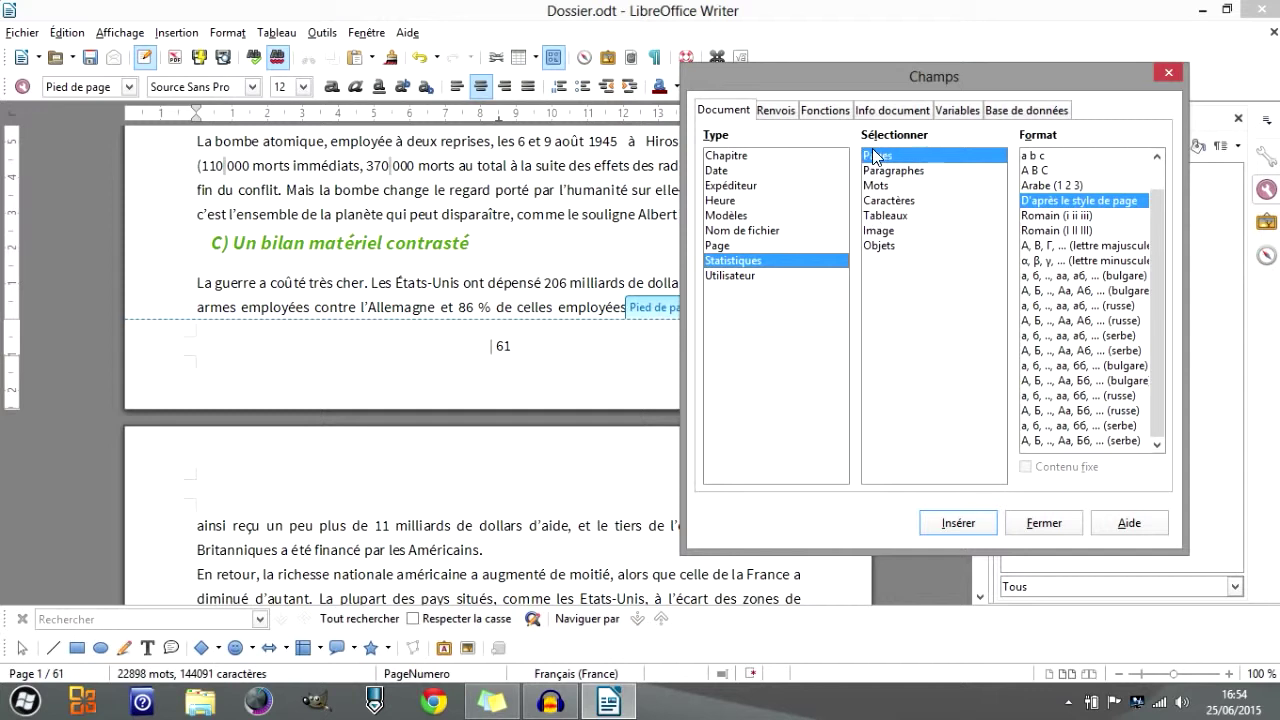
{"action": "left_click", "coordinate": [716, 276]}
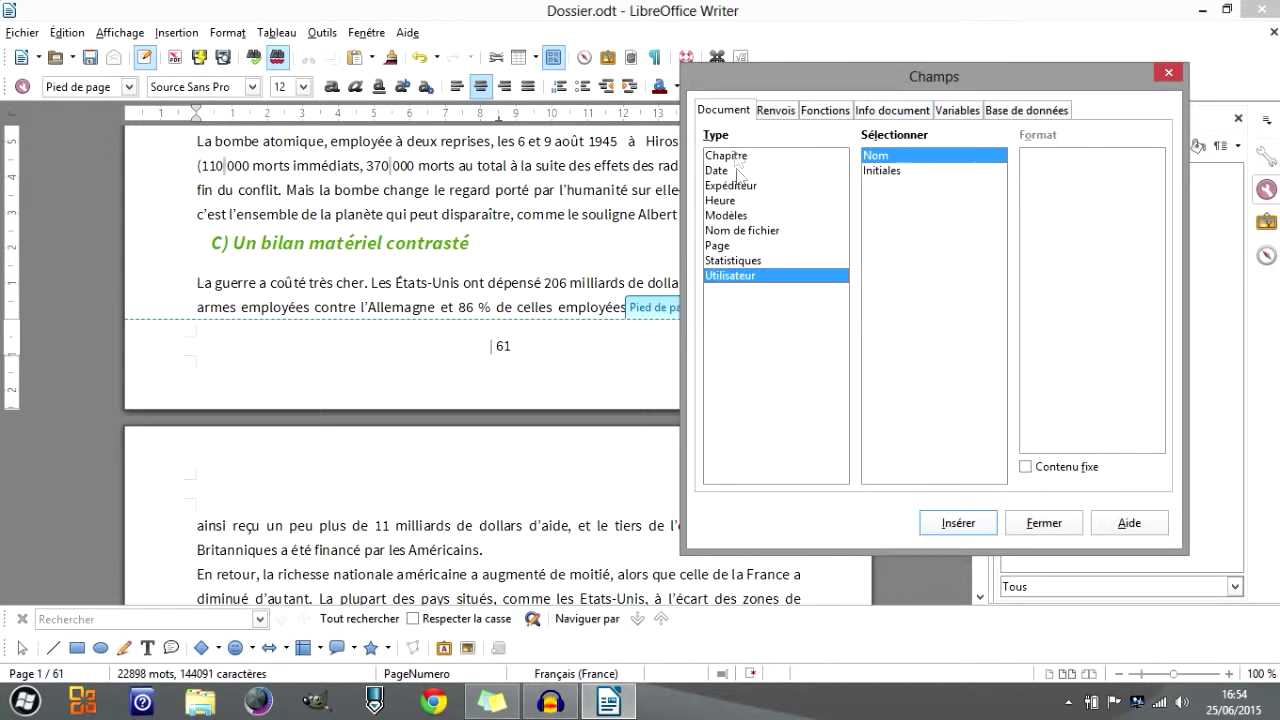
Insert a Page field with Numéro de page in the format "D'après le style de page" and close the Champs dialog.
{"action": "left_click", "coordinate": [722, 248]}
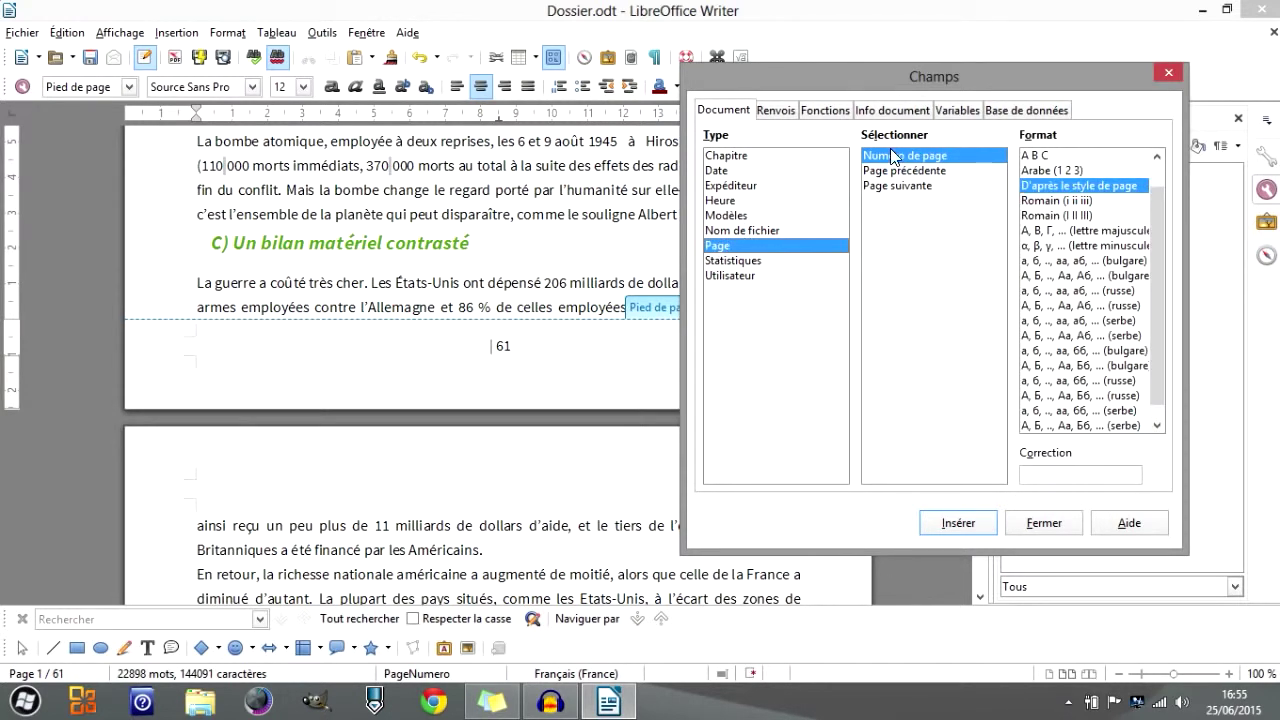
{"action": "left_click", "coordinate": [940, 525]}
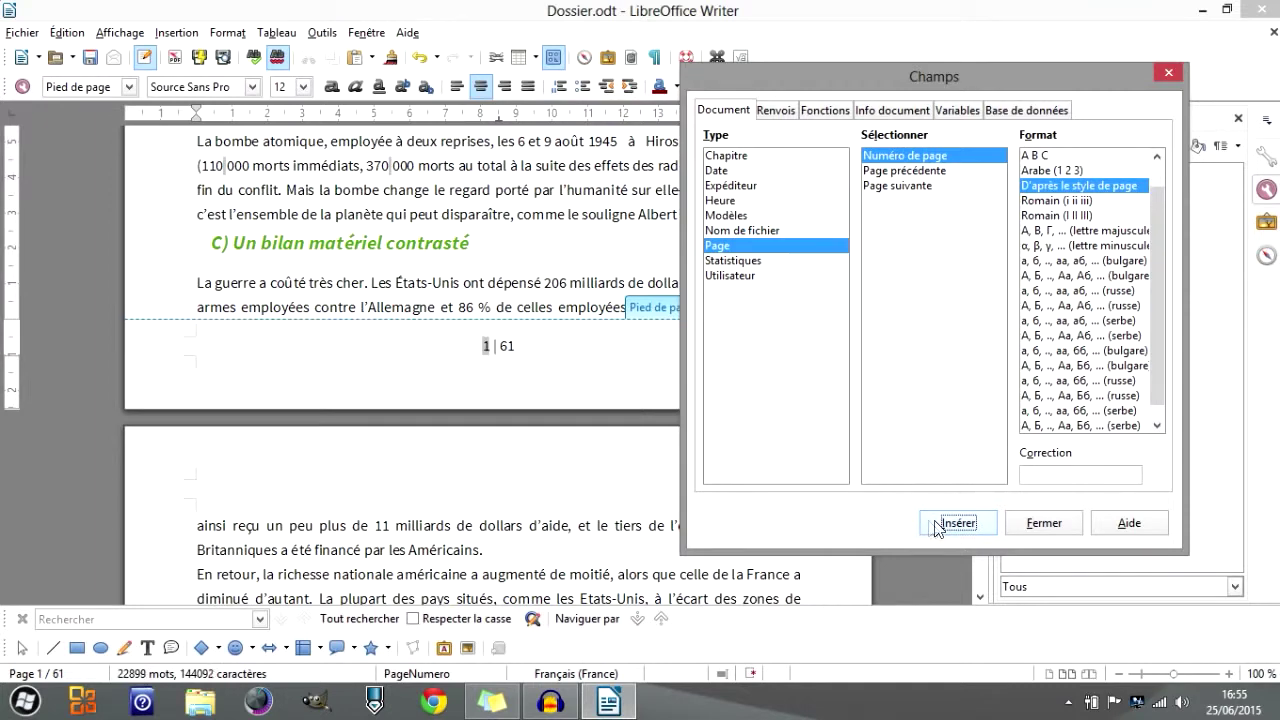
{"action": "left_click", "coordinate": [1166, 78]}
Check the page number field in the footers of pages 1 and 2.
{"action": "left_click_drag", "start_coordinate": [472, 351], "coordinate": [487, 351]}
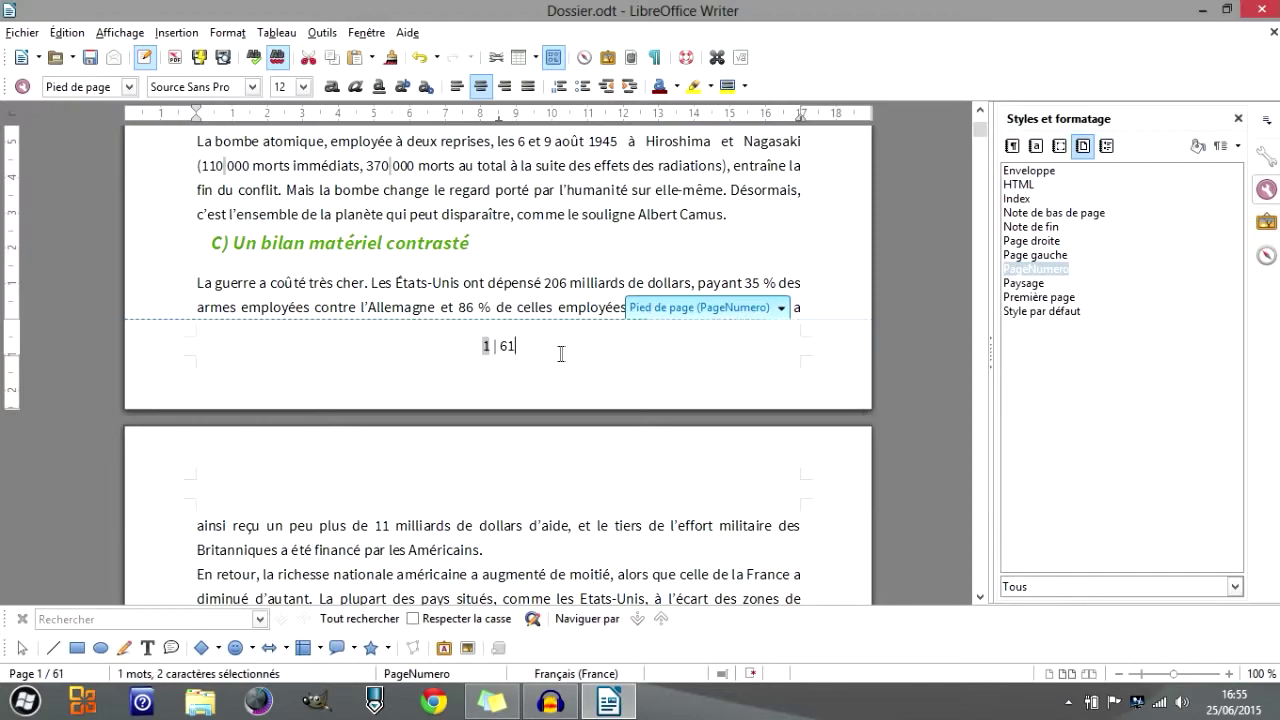
{"action": "scroll", "coordinate": [562, 352], "scroll_direction": "down", "scroll_amount": 5}
{"action": "scroll", "coordinate": [564, 352], "scroll_direction": "down", "scroll_amount": 8}
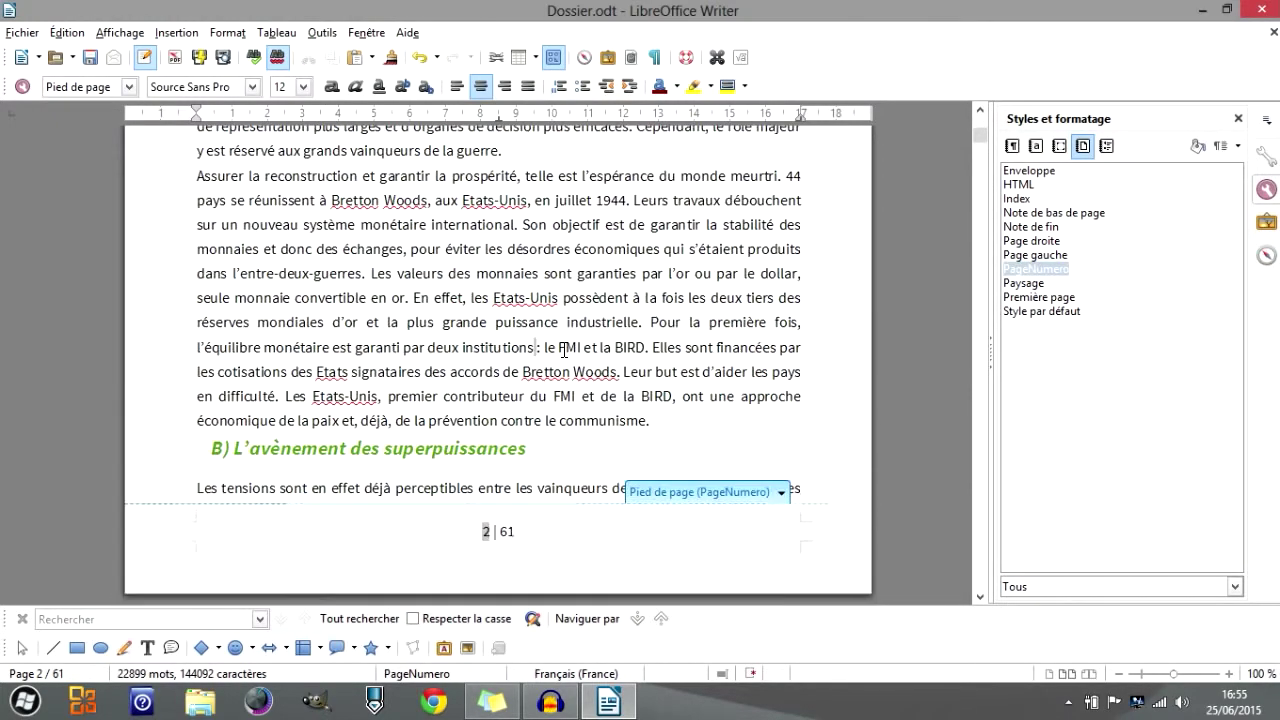
{"action": "left_click_drag", "start_coordinate": [478, 443], "coordinate": [487, 443]}
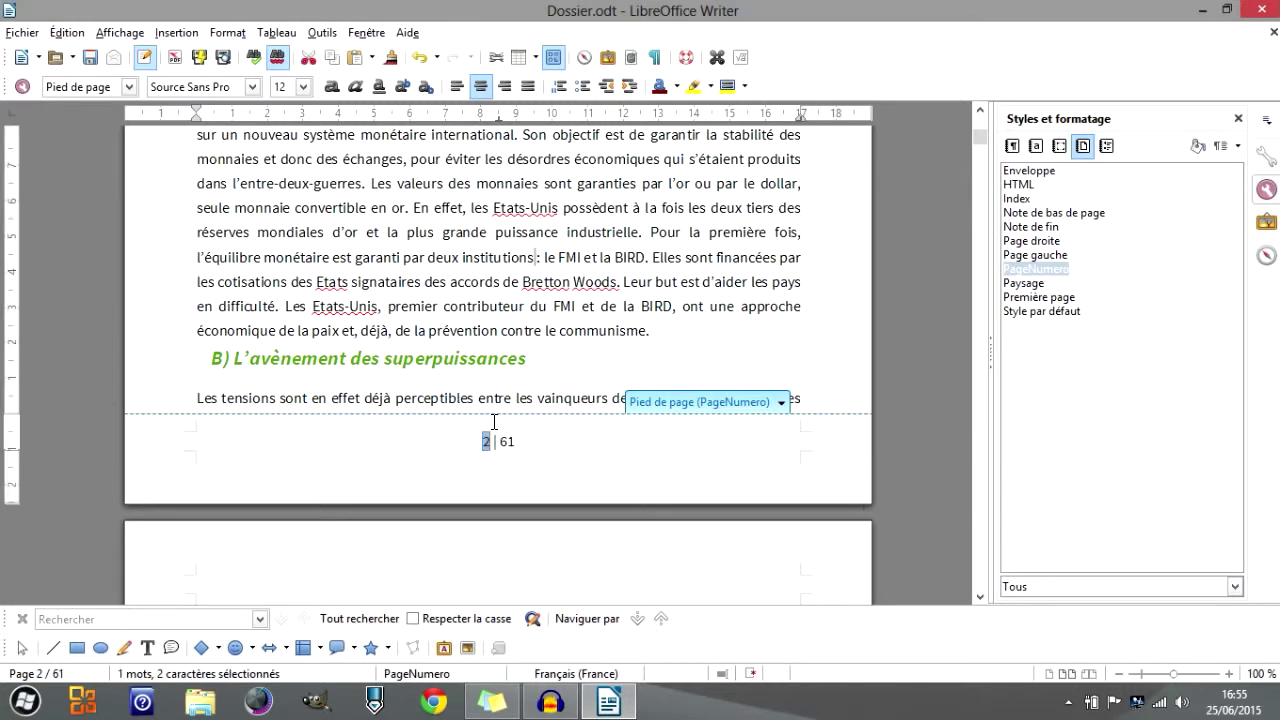
{"action": "left_click", "coordinate": [488, 441]}
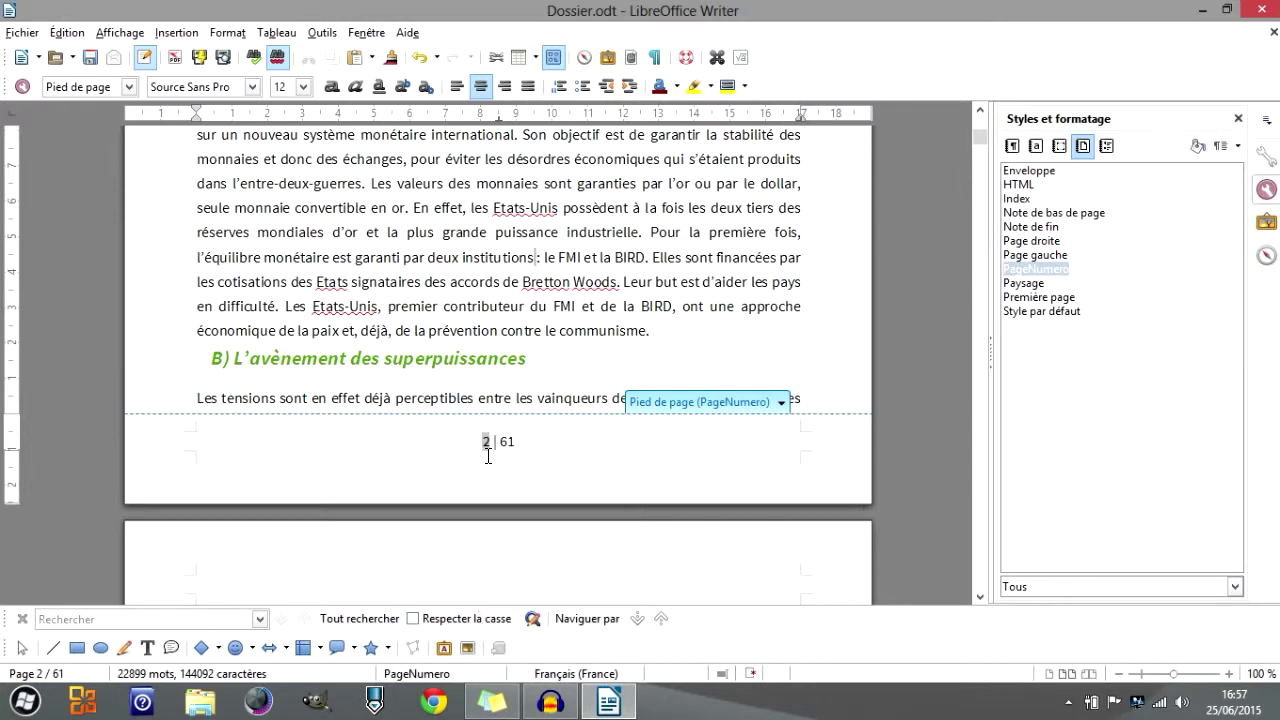
View the available commands for updating fields and the document without running any of them.
{"action": "left_click", "coordinate": [322, 32]}
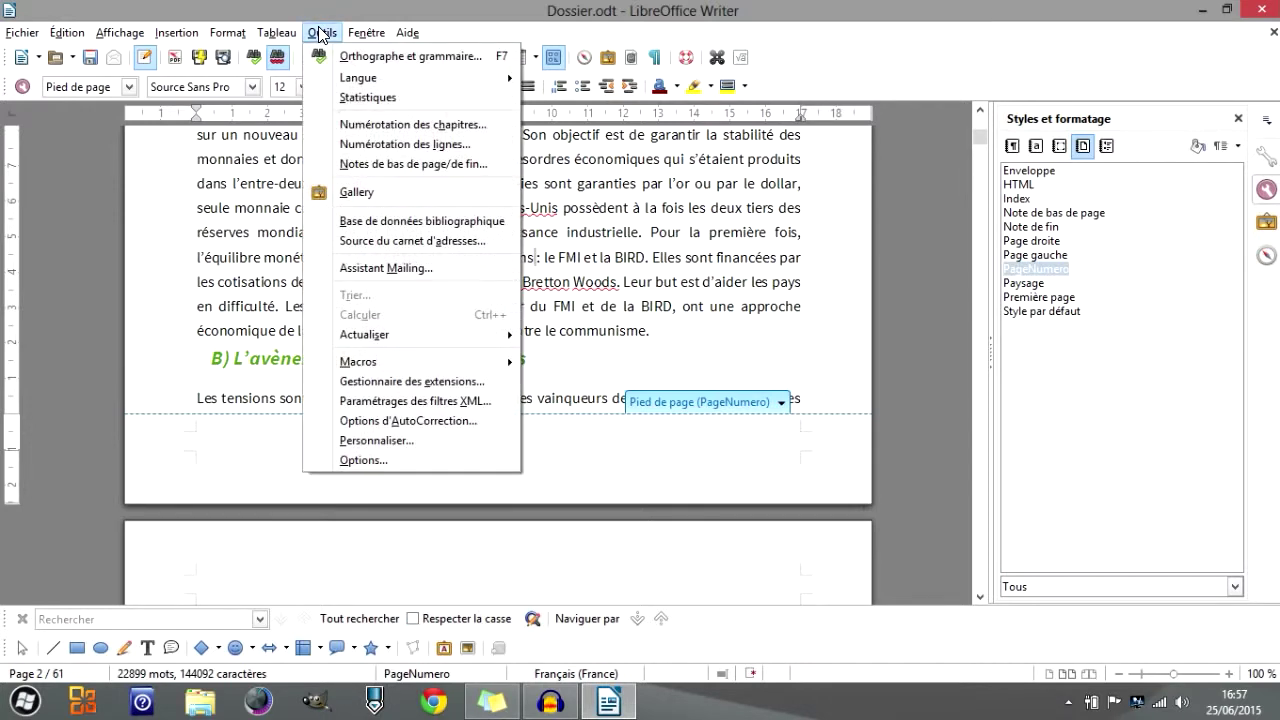
{"action": "mouse_move", "coordinate": [393, 334]}
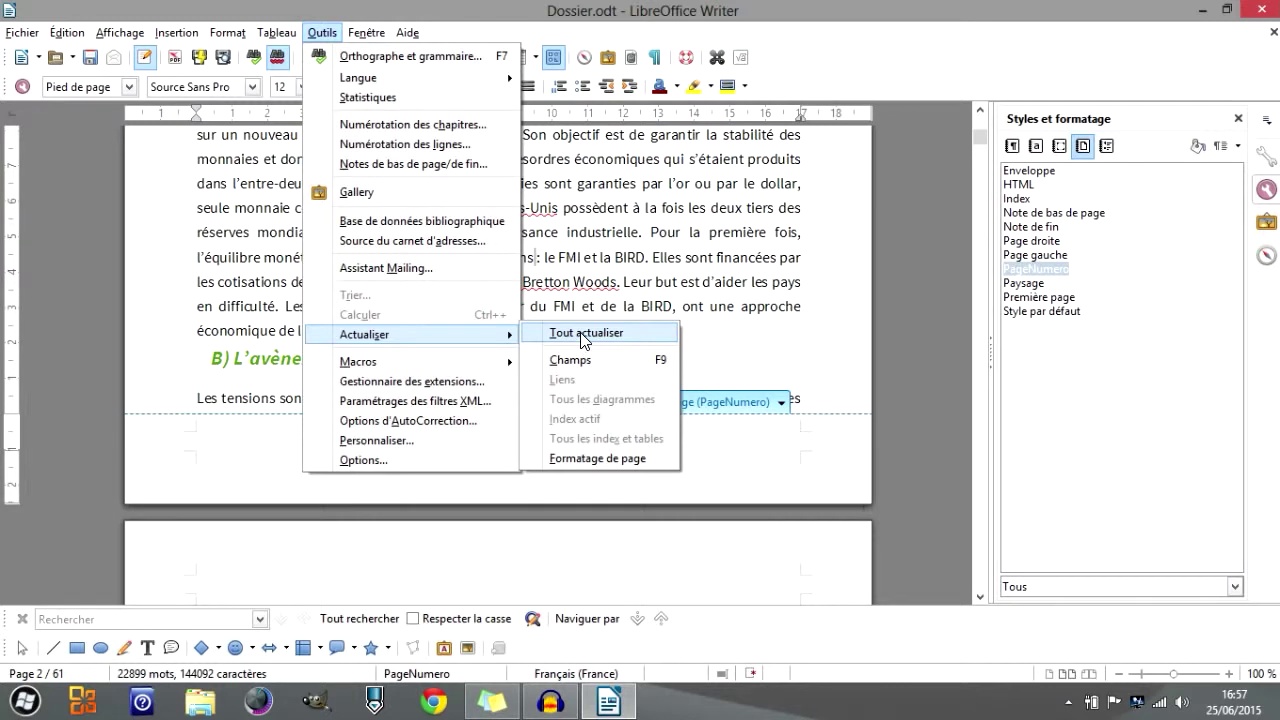
{"action": "left_click", "coordinate": [725, 344]}
Replace the typed "61" in the footer of page 2 with the Nombre de pages field.
{"action": "left_click_drag", "start_coordinate": [506, 443], "coordinate": [500, 444]}
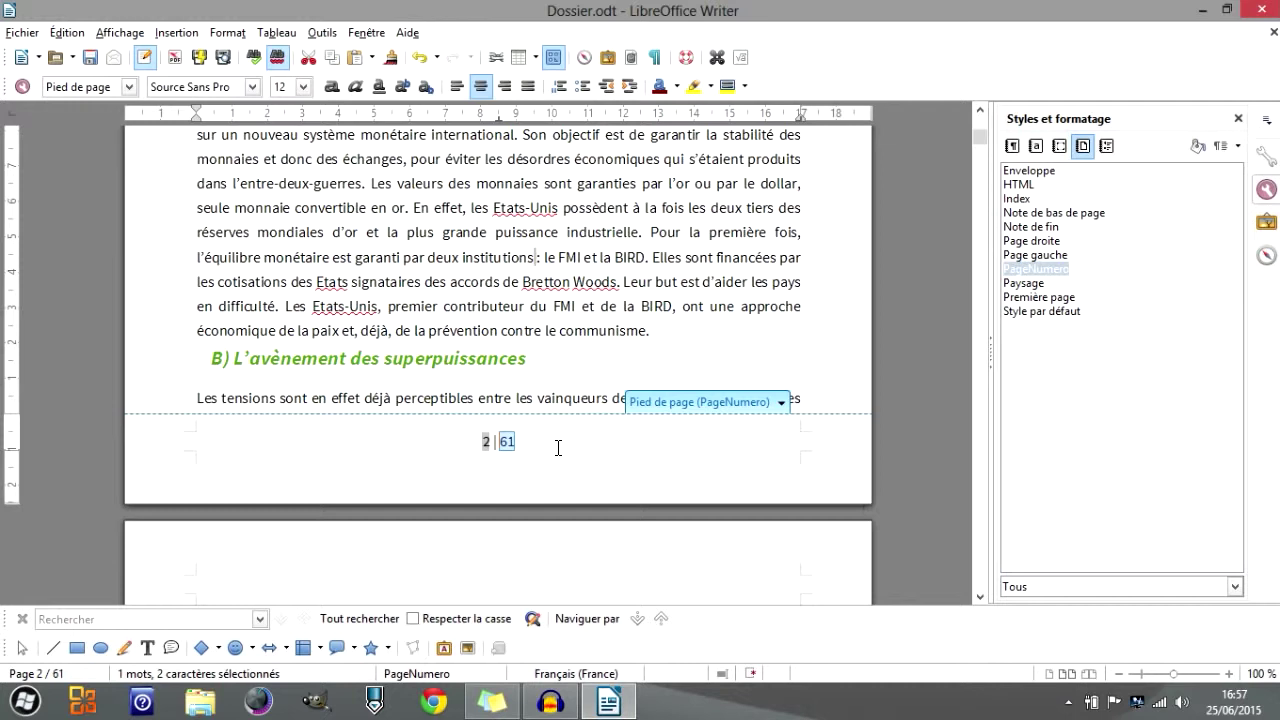
{"action": "key", "text": "Delete"}
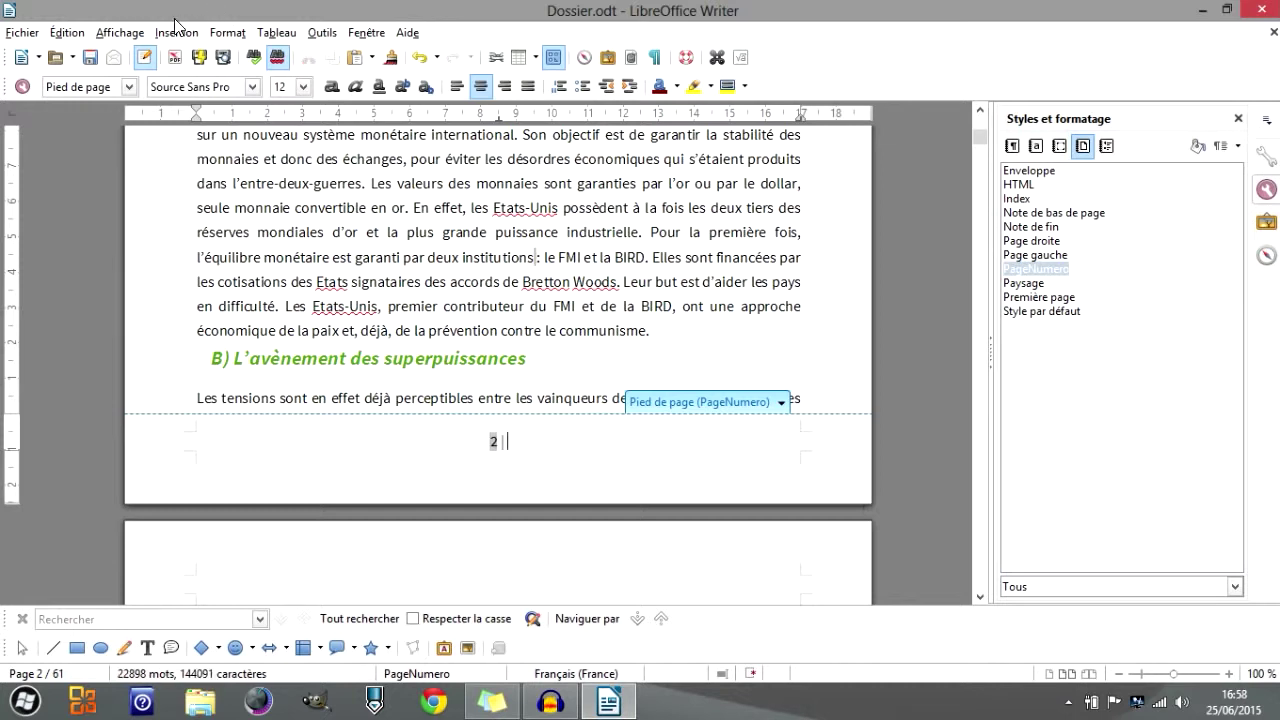
{"action": "left_click", "coordinate": [176, 32]}
{"action": "mouse_move", "coordinate": [258, 80]}
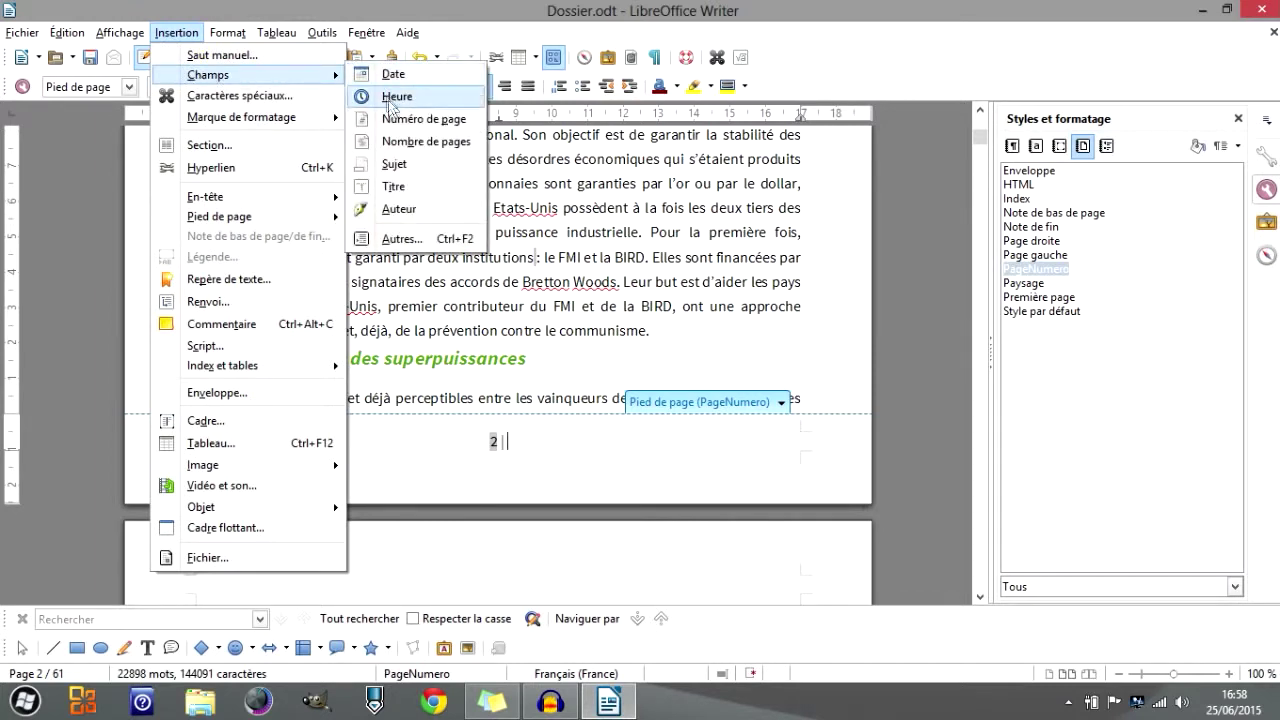
{"action": "left_click", "coordinate": [405, 141]}
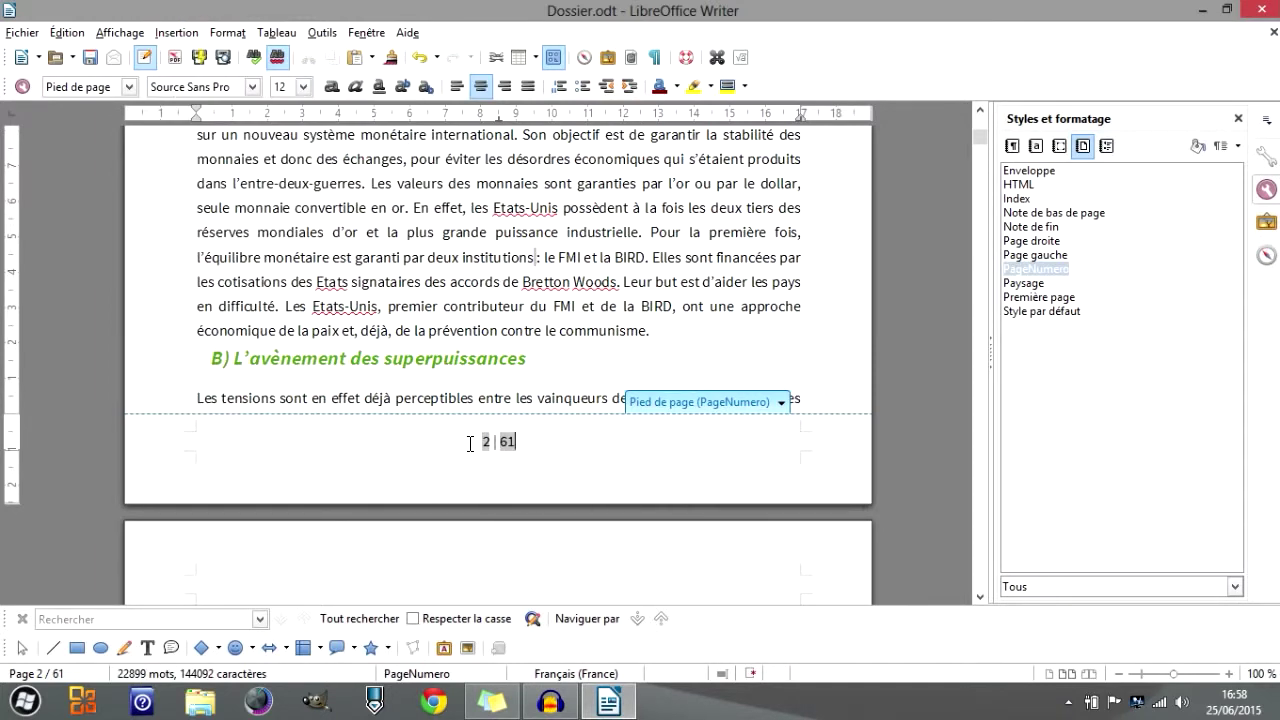
Check the page number and page count fields in the footer of page 3 and return to page 1.
{"action": "scroll", "coordinate": [580, 437], "scroll_direction": "down", "scroll_amount": 10}
{"action": "scroll", "coordinate": [586, 412], "scroll_direction": "down", "scroll_amount": 9}
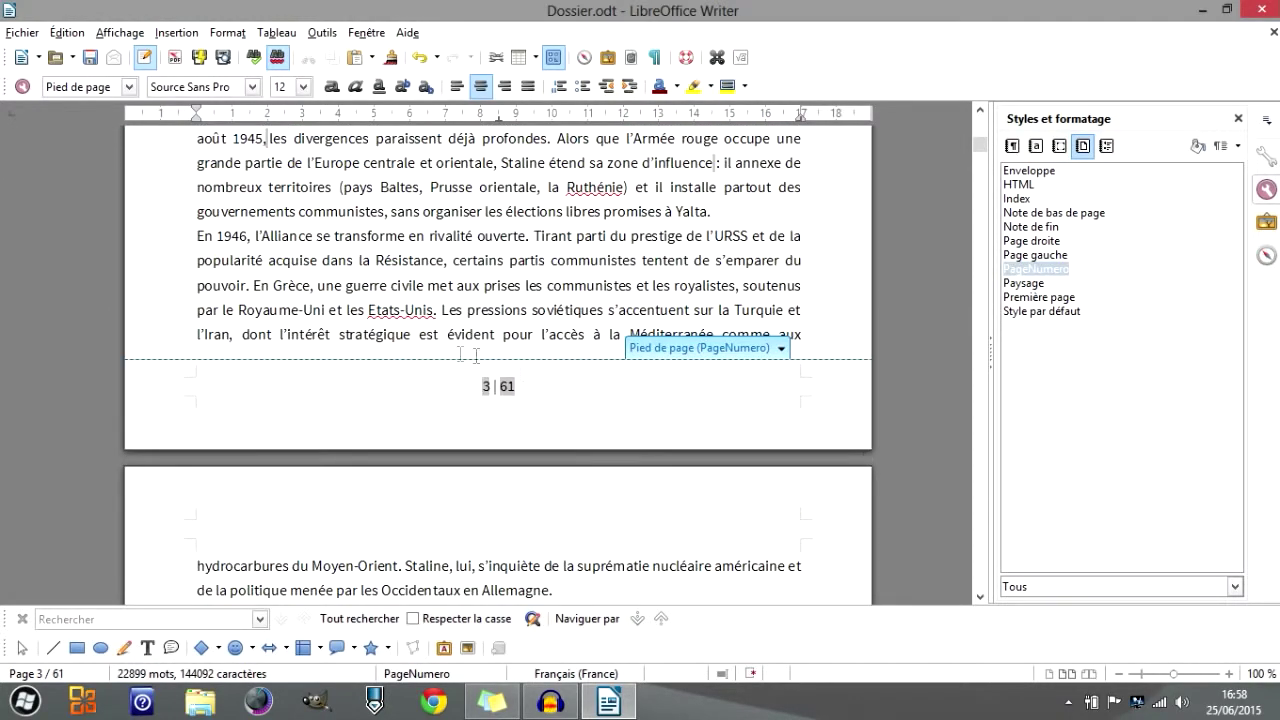
{"action": "left_click_drag", "start_coordinate": [985, 144], "coordinate": [982, 123]}
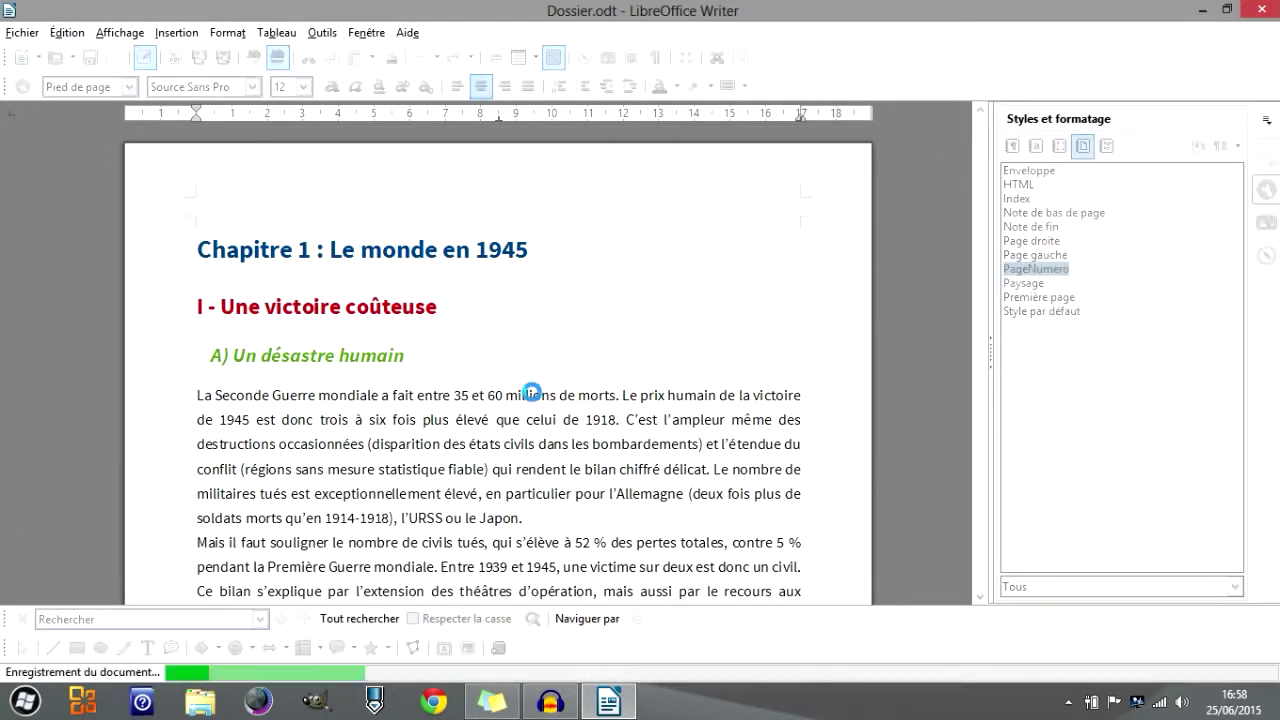
Insert a centred Chapitre field with the format Nom de chapitre at level 1 in the header of page 1 and close the Champs dialog.
{"action": "left_click", "coordinate": [231, 205]}
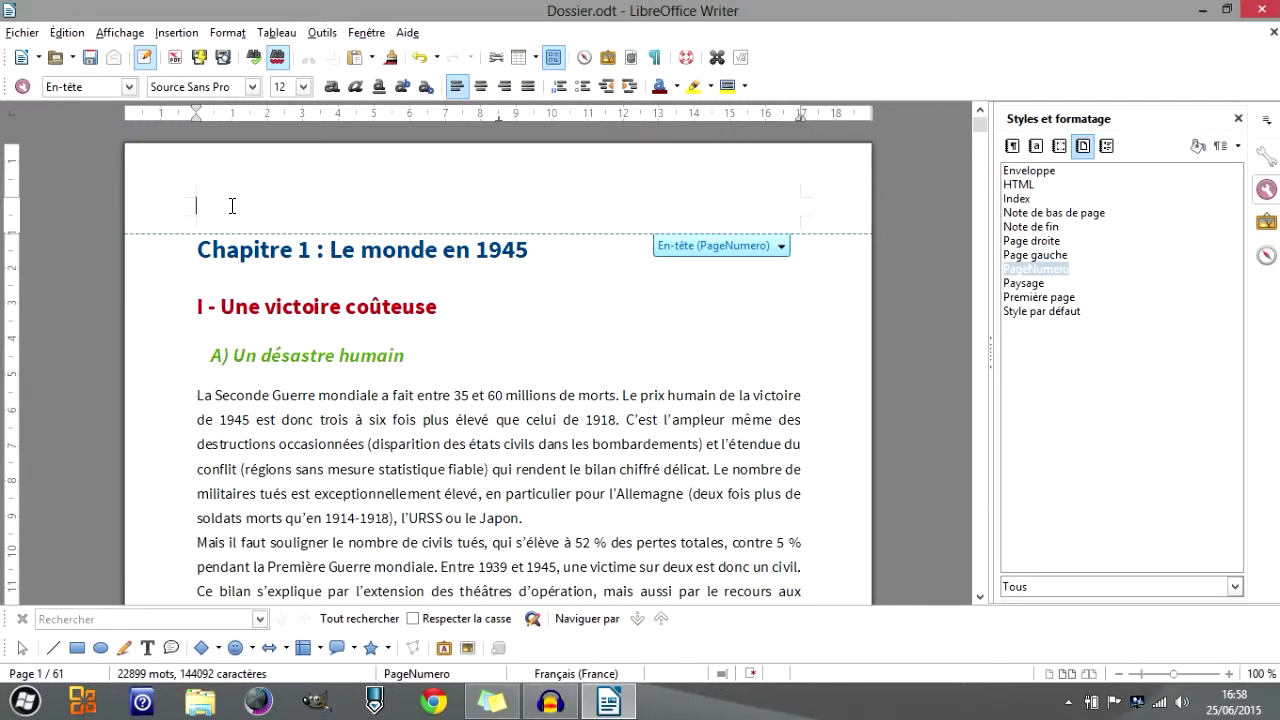
{"action": "key", "text": "ctrl+e"}
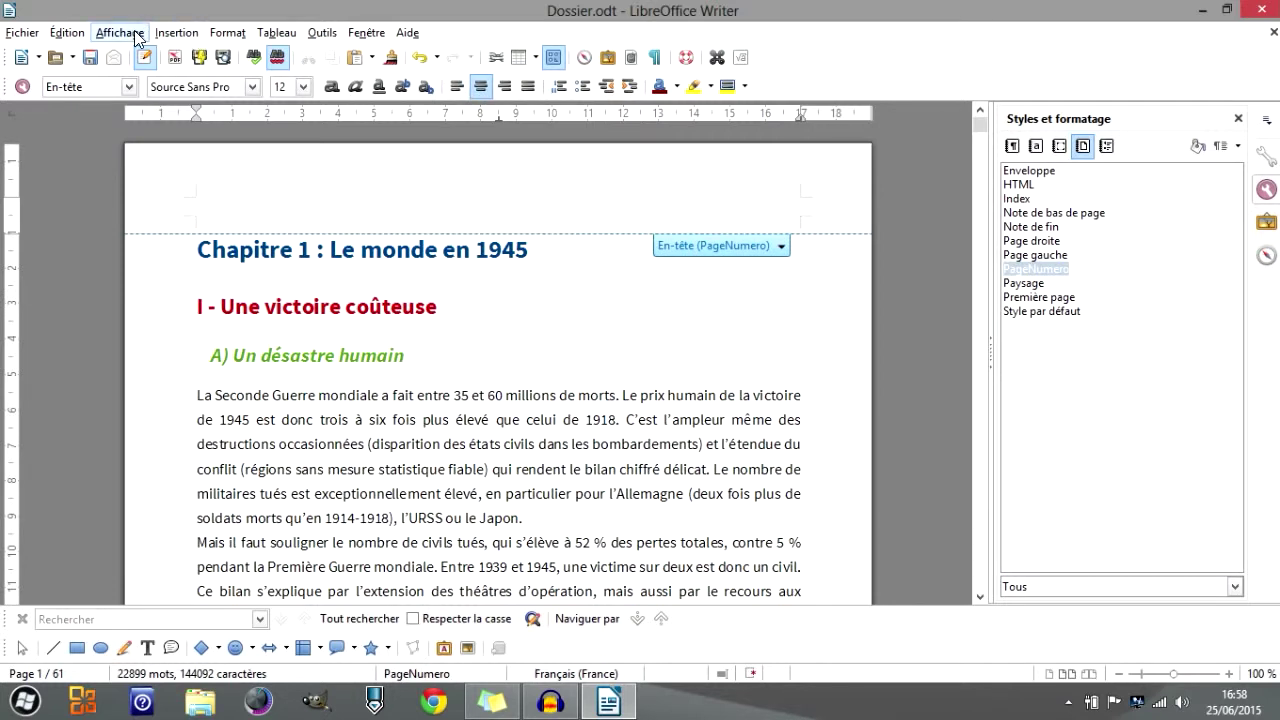
{"action": "left_click", "coordinate": [175, 32]}
{"action": "mouse_move", "coordinate": [221, 68]}
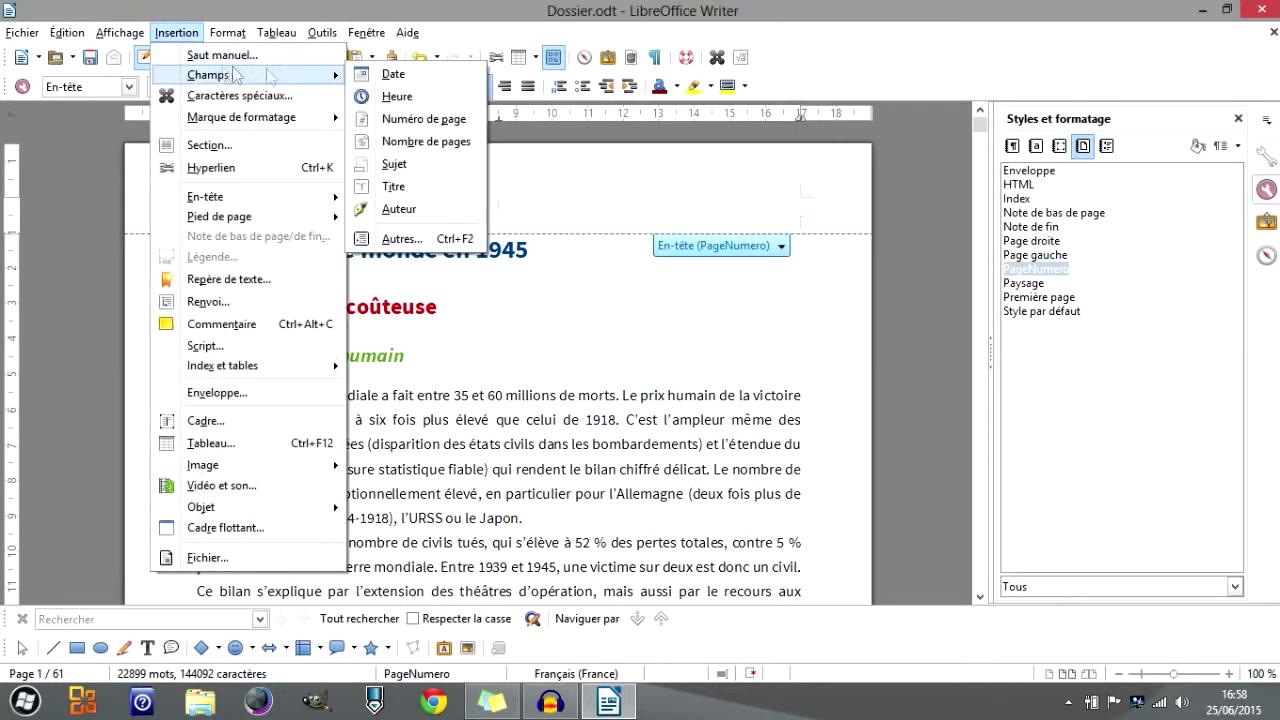
{"action": "left_click", "coordinate": [400, 239]}
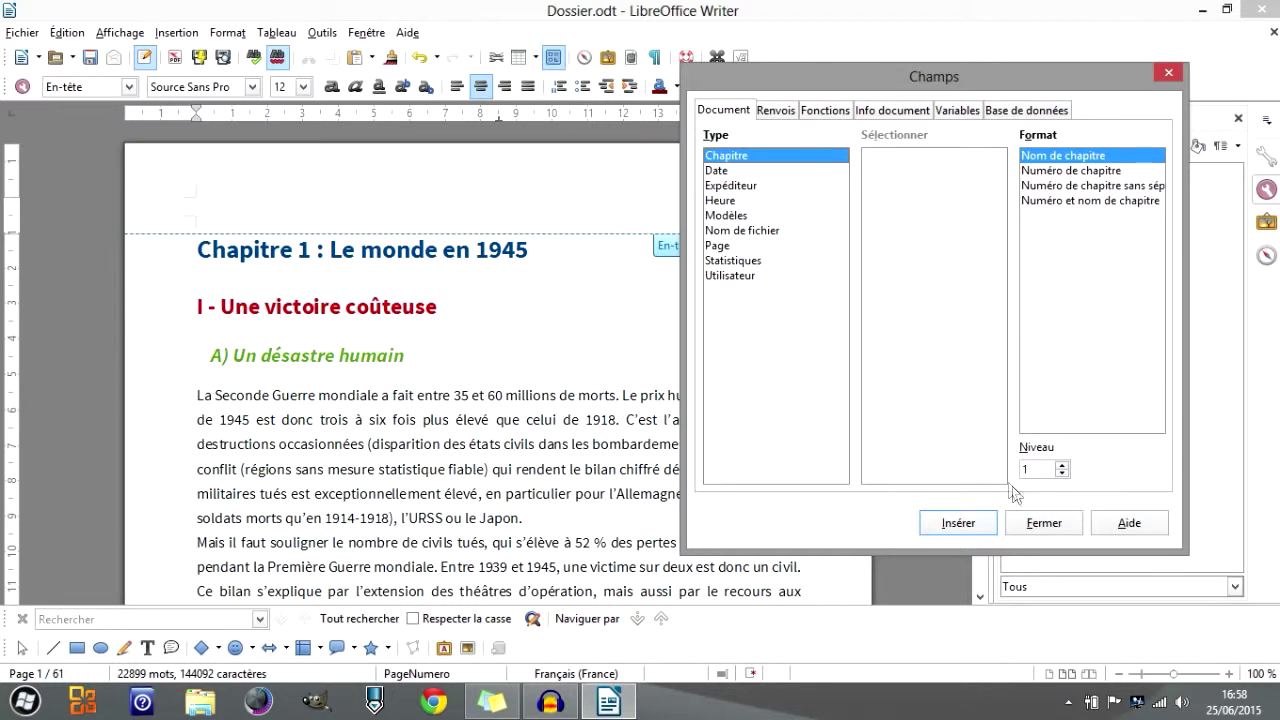
{"action": "left_click", "coordinate": [947, 523]}
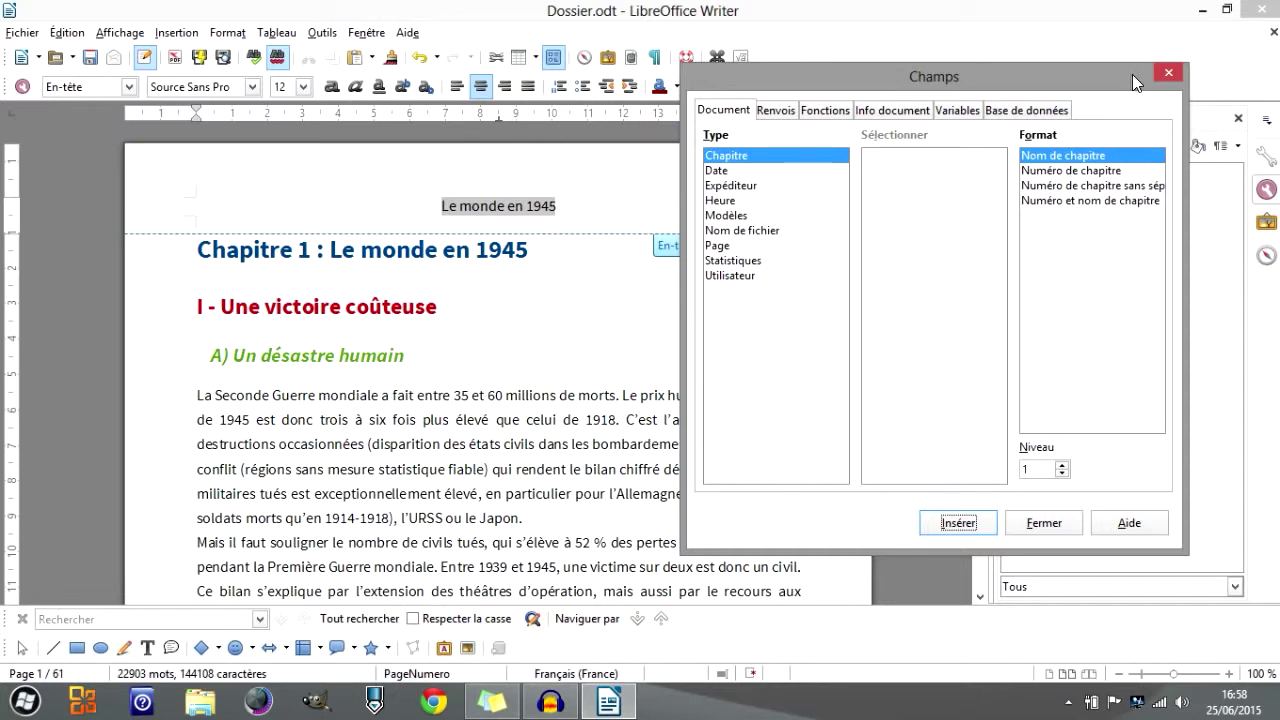
{"action": "left_click_drag", "start_coordinate": [1132, 80], "coordinate": [962, 80]}
{"action": "left_click", "coordinate": [1030, 74]}
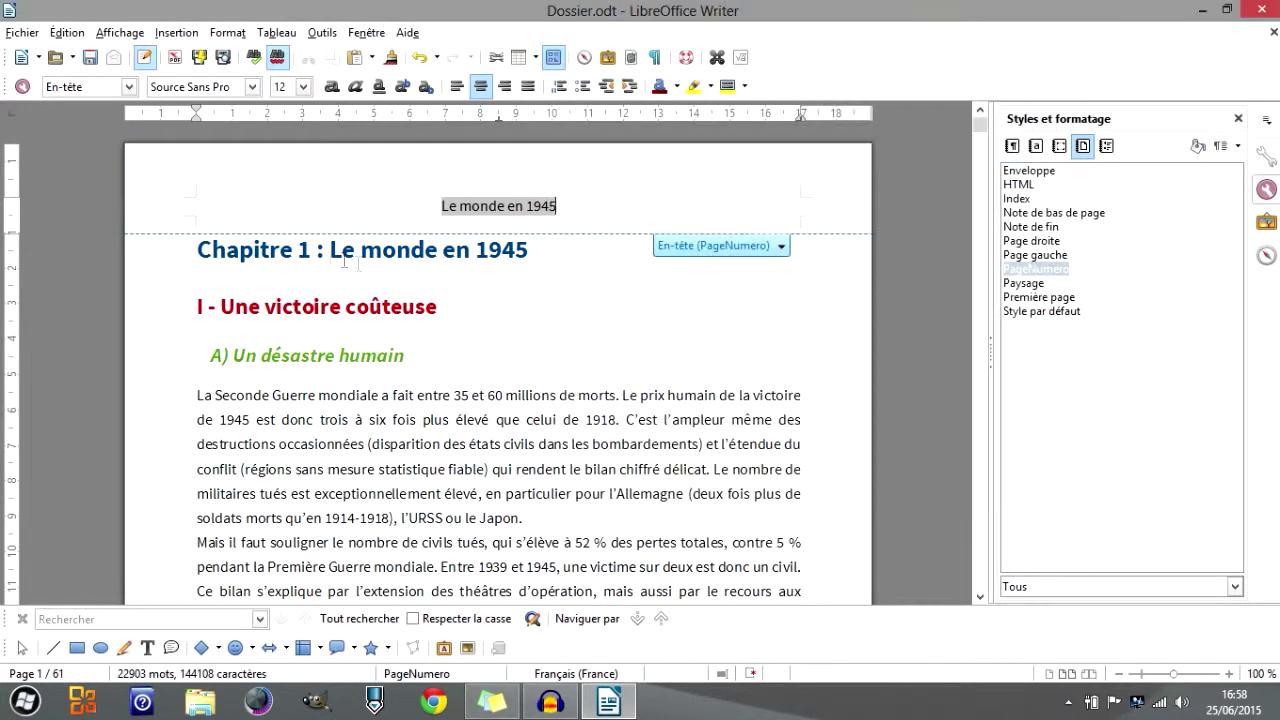
{"action": "left_click", "coordinate": [488, 310]}
{"action": "left_click_drag", "start_coordinate": [488, 310], "coordinate": [206, 320]}
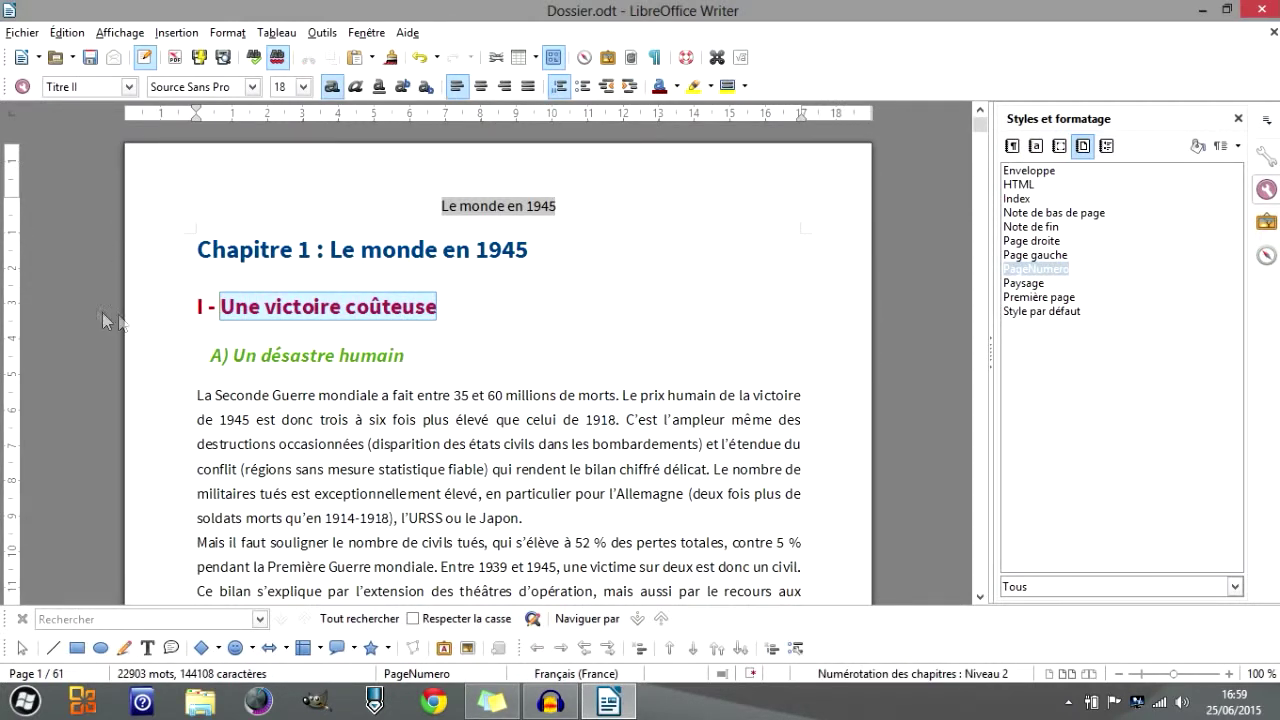
{"action": "left_click", "coordinate": [580, 207]}
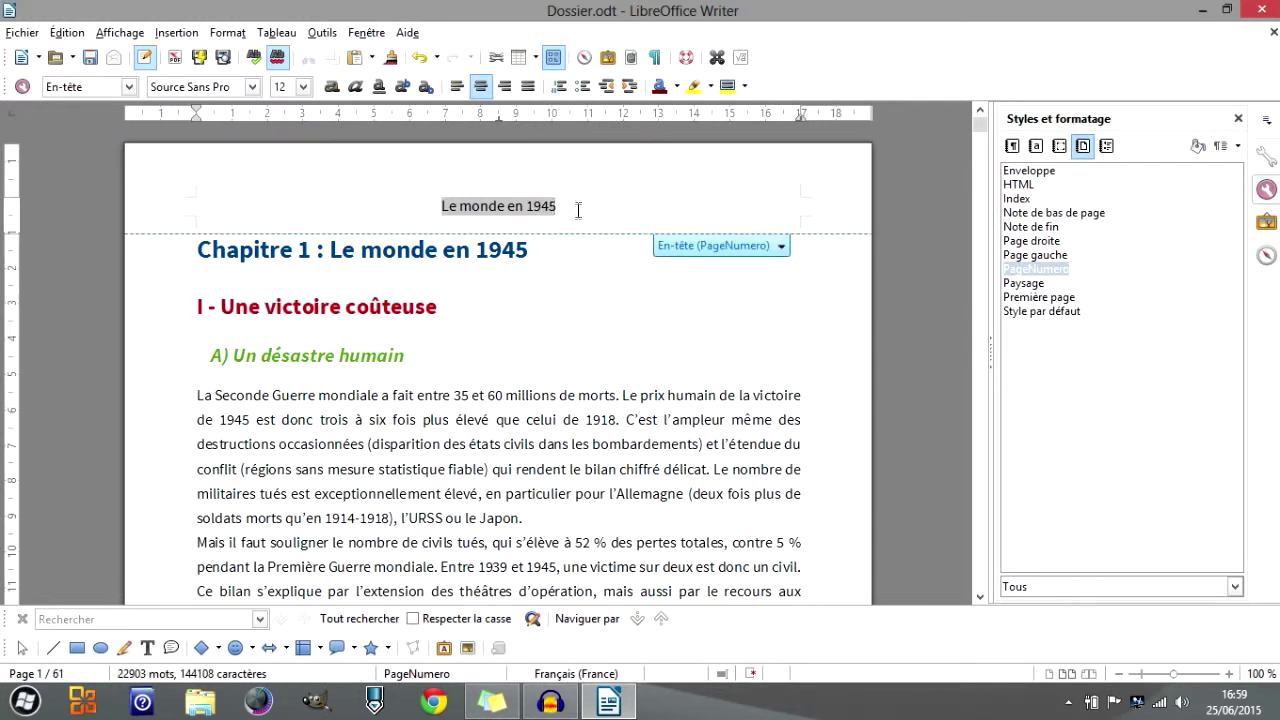
{"action": "left_click_drag", "start_coordinate": [460, 311], "coordinate": [124, 318]}
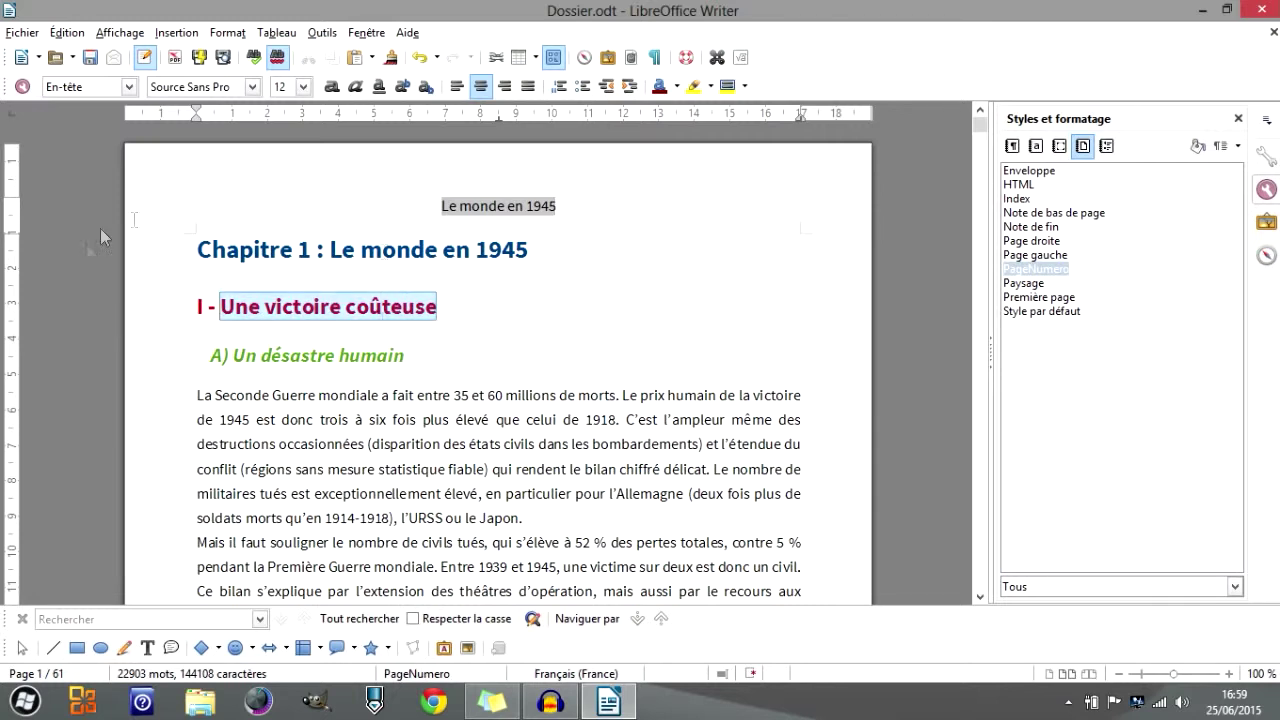
{"action": "left_click", "coordinate": [556, 212]}
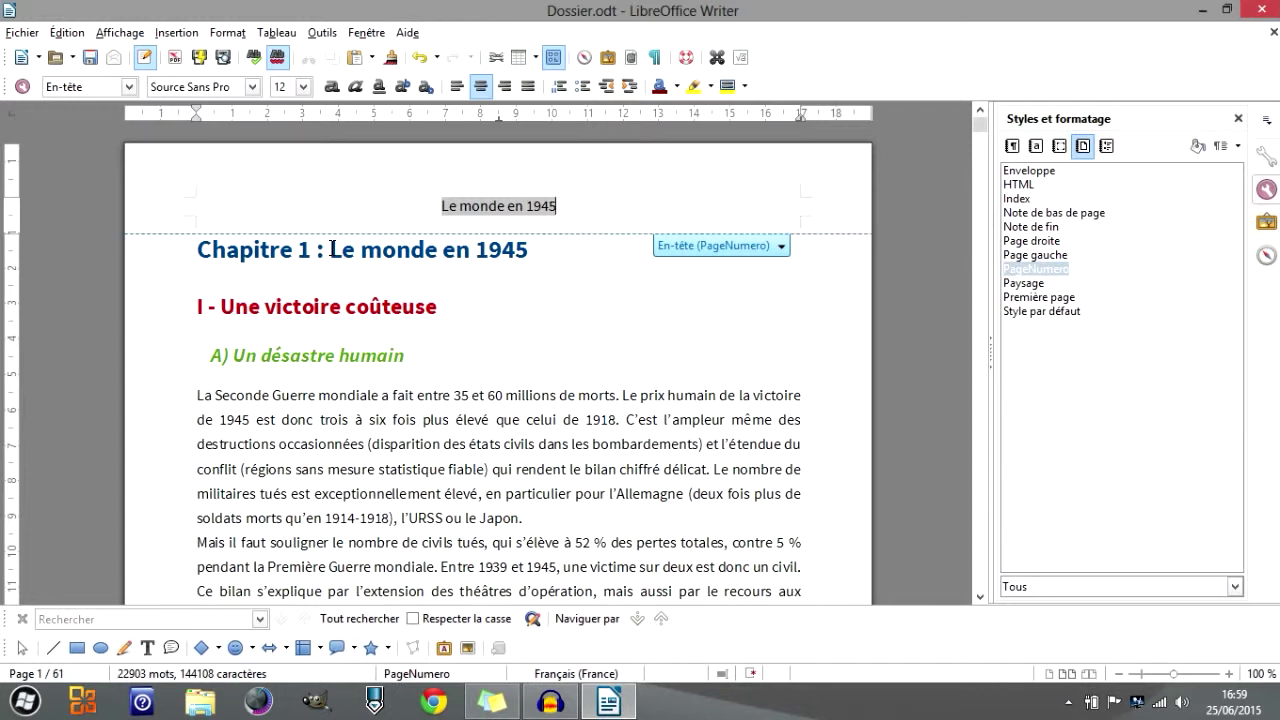
Edit the chapter name field in the header of page 1 and set its Niveau to 2.
{"action": "right_click", "coordinate": [562, 207]}
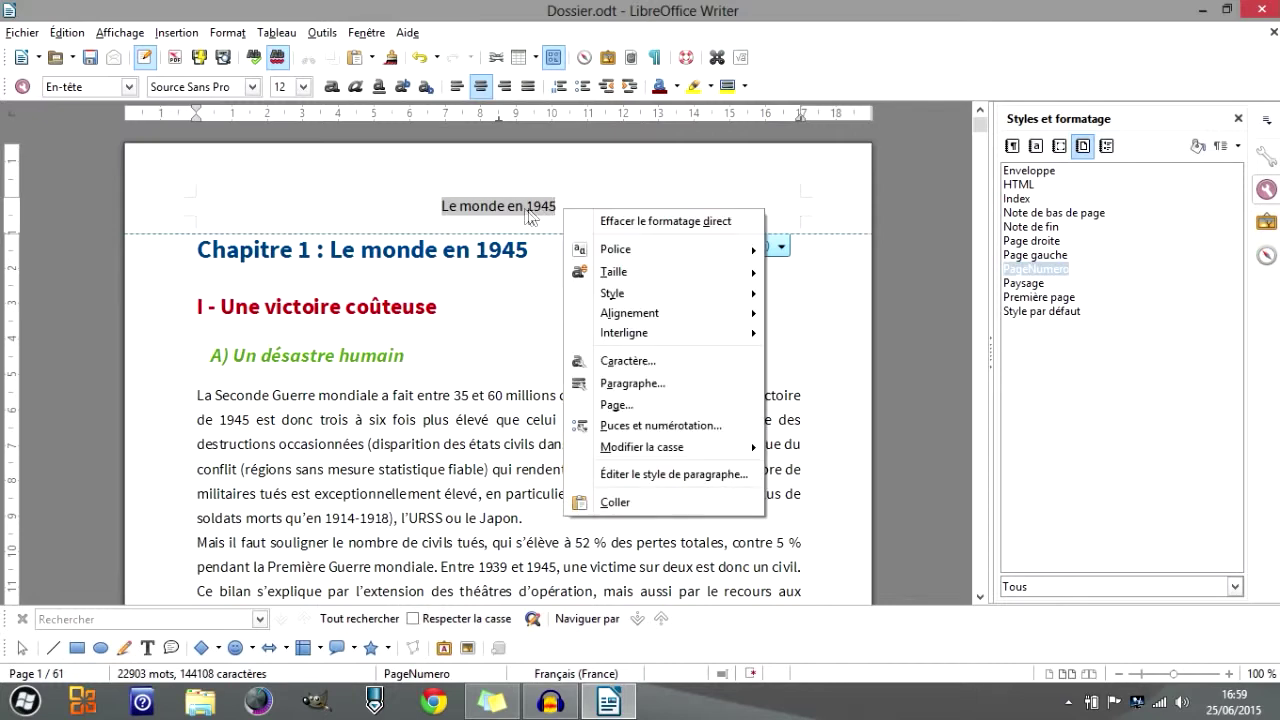
{"action": "left_click", "coordinate": [512, 207]}
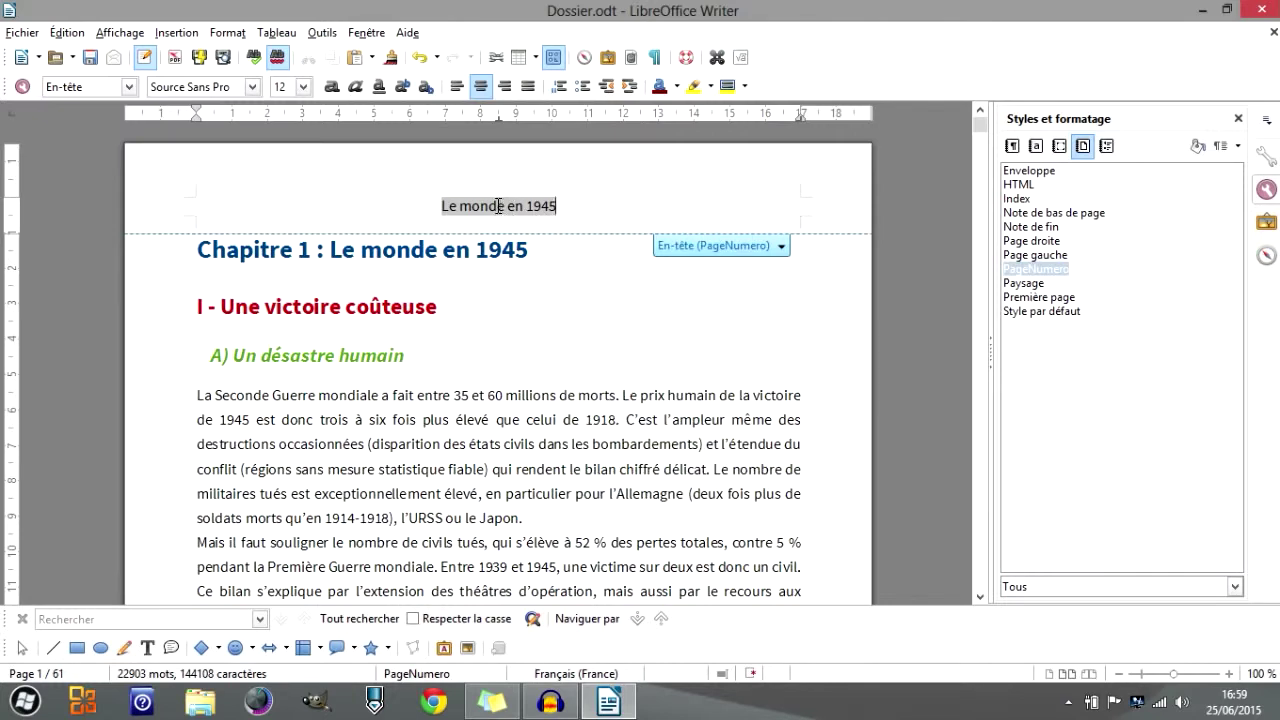
{"action": "right_click", "coordinate": [498, 206]}
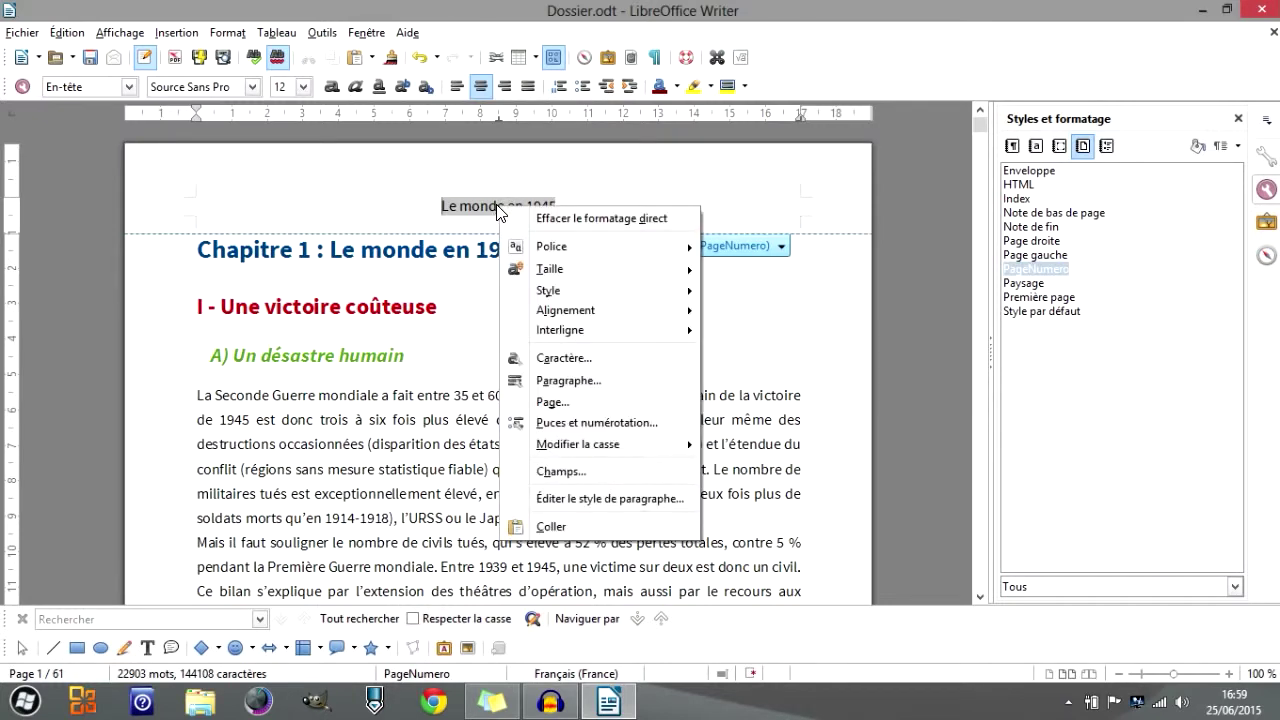
{"action": "left_click", "coordinate": [561, 471]}
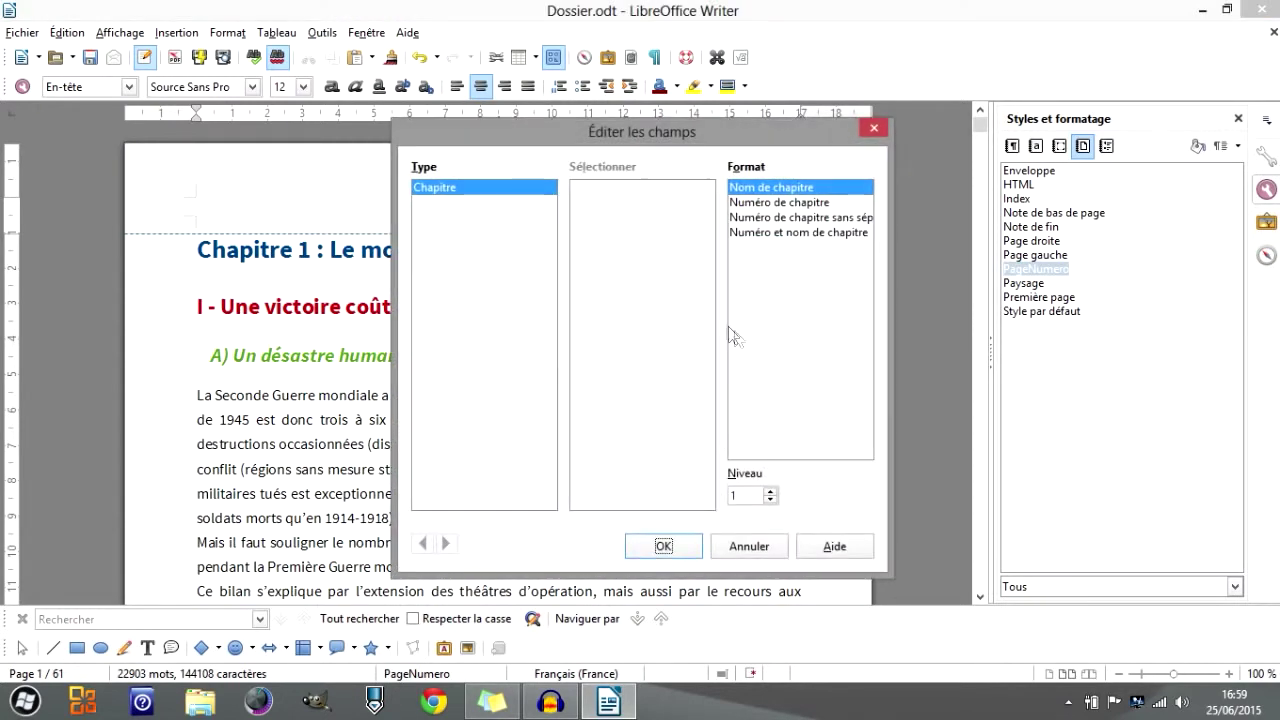
{"action": "left_click_drag", "start_coordinate": [649, 131], "coordinate": [732, 140]}
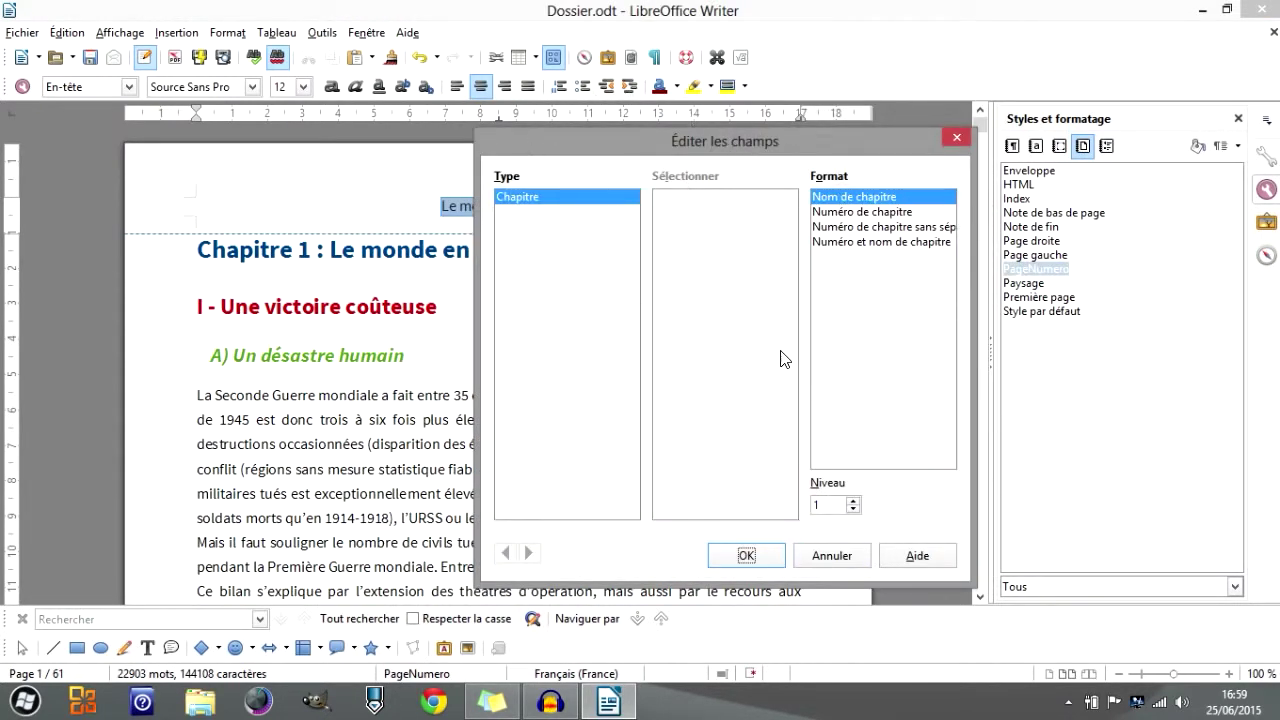
{"action": "left_click_drag", "start_coordinate": [693, 147], "coordinate": [866, 129]}
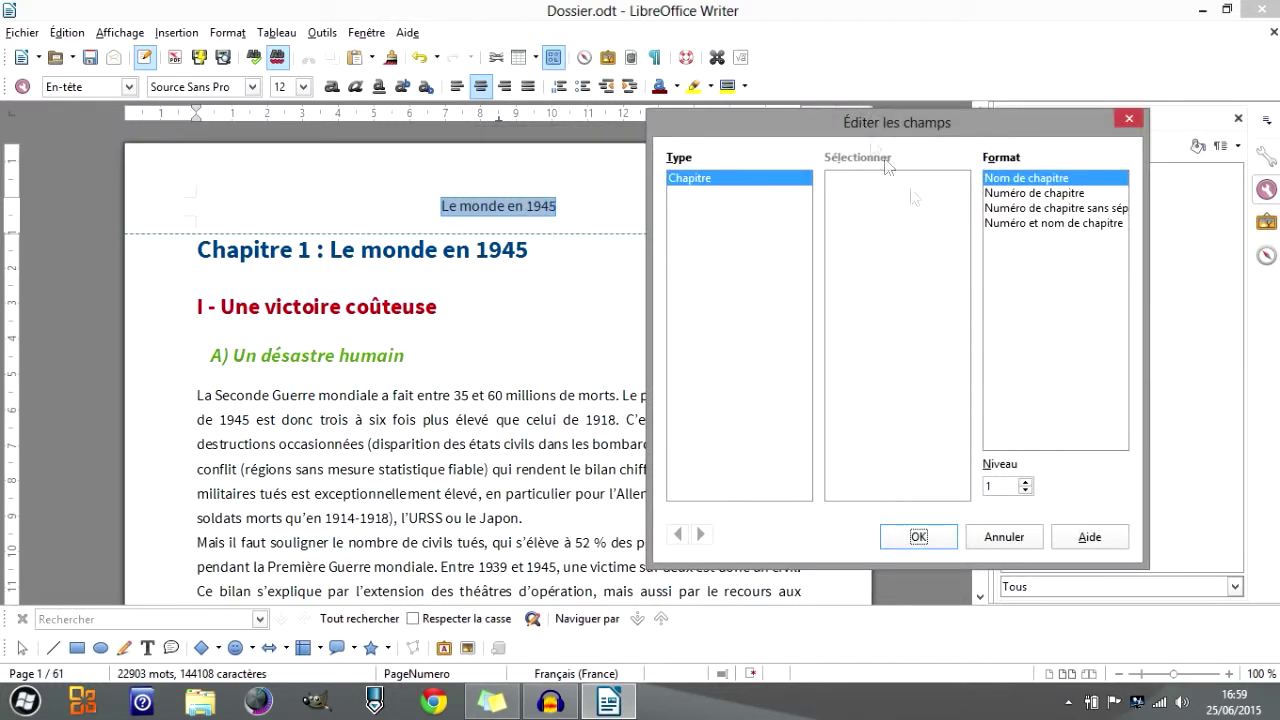
{"action": "left_click", "coordinate": [1024, 481]}
{"action": "left_click", "coordinate": [918, 537]}
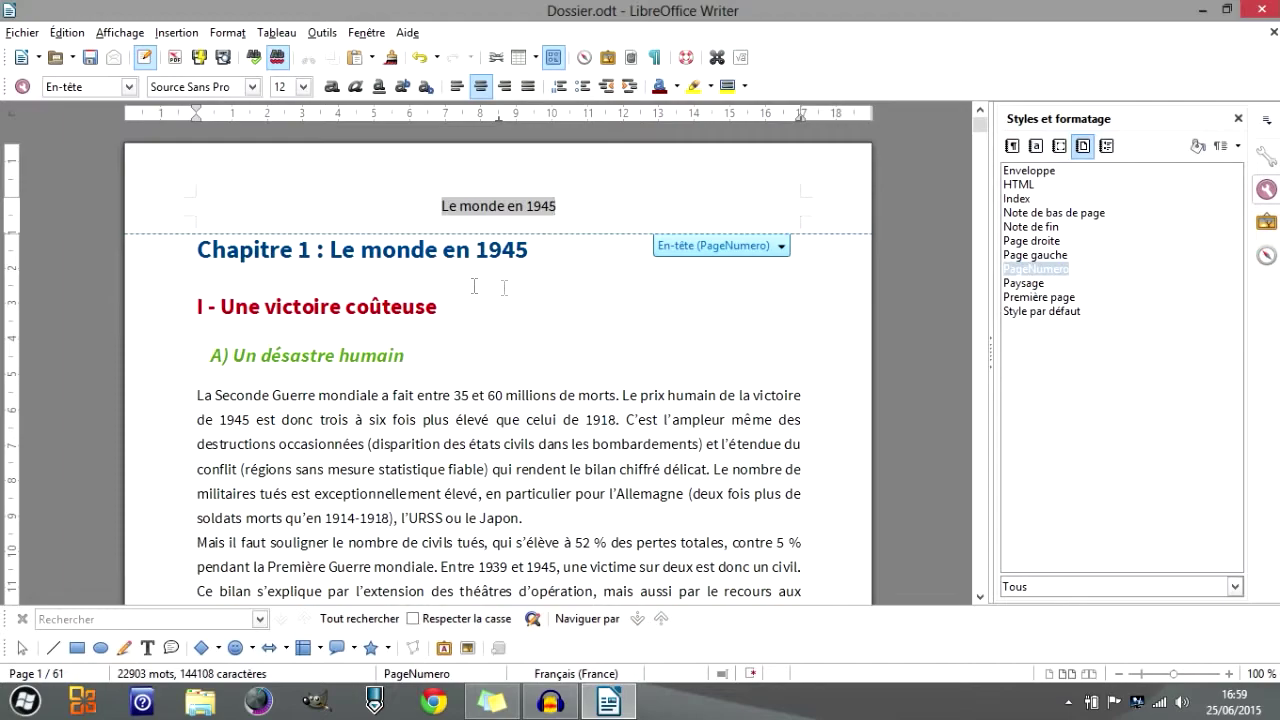
Compare the chapter name field in the headers of pages 1 and 2 with the level 2 heading on page 1.
{"action": "scroll", "coordinate": [560, 280], "scroll_direction": "down", "scroll_amount": 8}
{"action": "scroll", "coordinate": [590, 265], "scroll_direction": "down", "scroll_amount": 8}
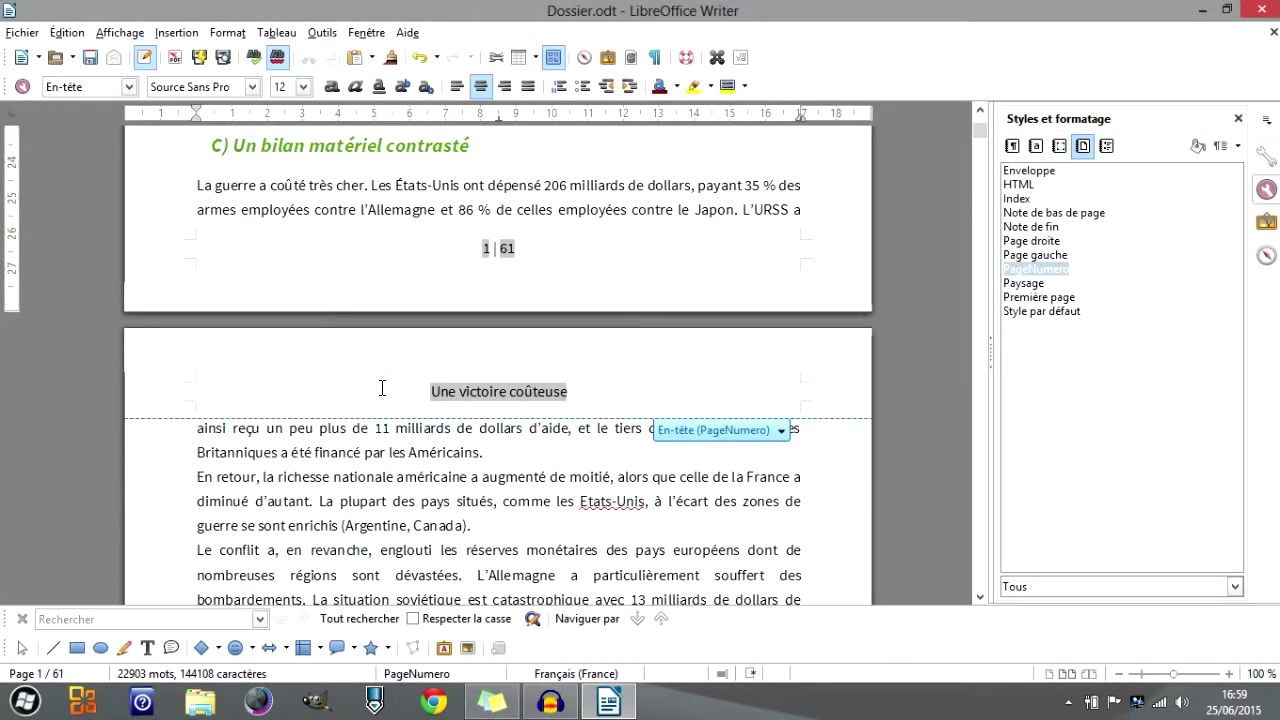
{"action": "scroll", "coordinate": [590, 386], "scroll_direction": "up", "scroll_amount": 15}
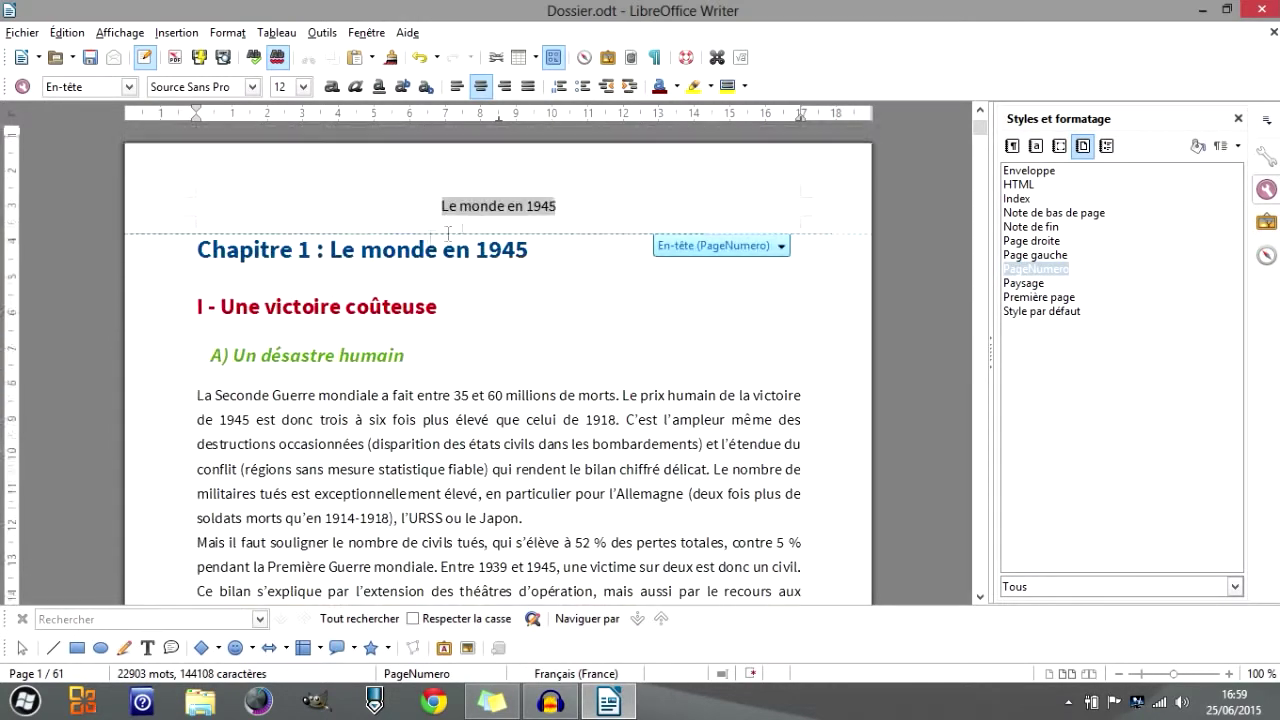
{"action": "left_click_drag", "start_coordinate": [220, 306], "coordinate": [450, 306]}
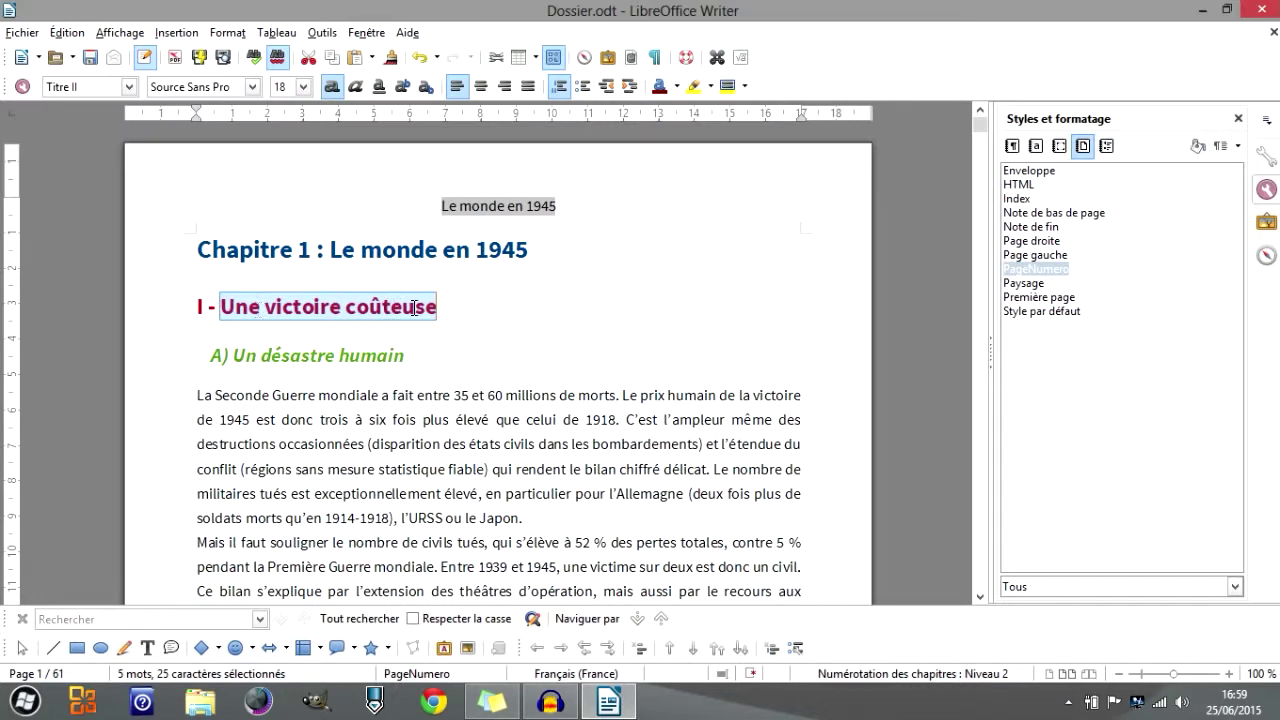
{"action": "left_click", "coordinate": [448, 306]}
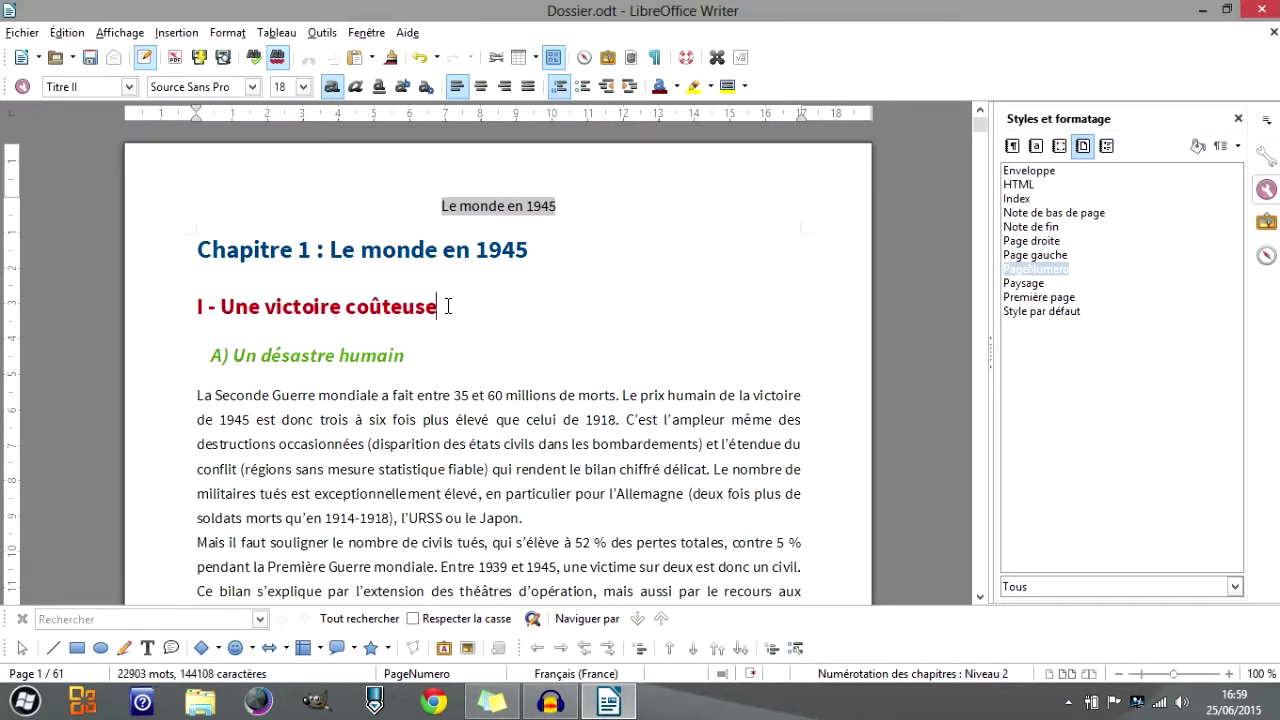
{"action": "scroll", "coordinate": [360, 299], "scroll_direction": "down", "scroll_amount": 15}
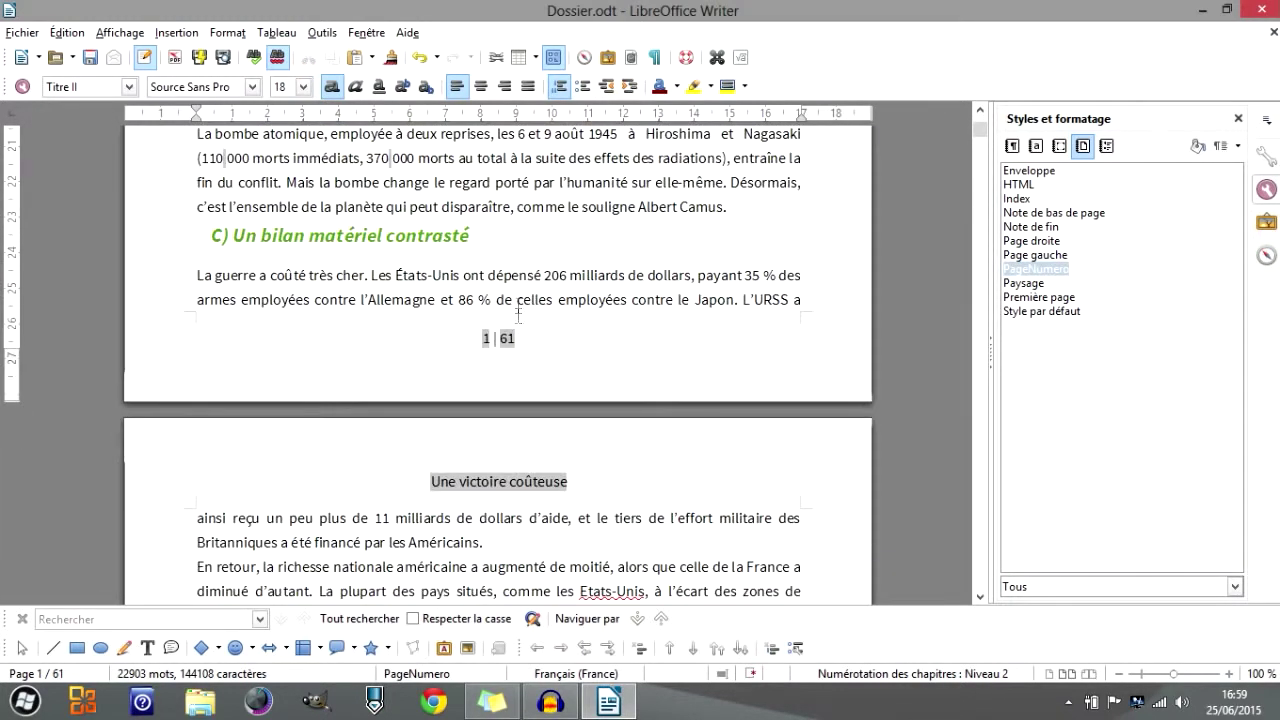
{"action": "scroll", "coordinate": [251, 442], "scroll_direction": "up", "scroll_amount": 15}
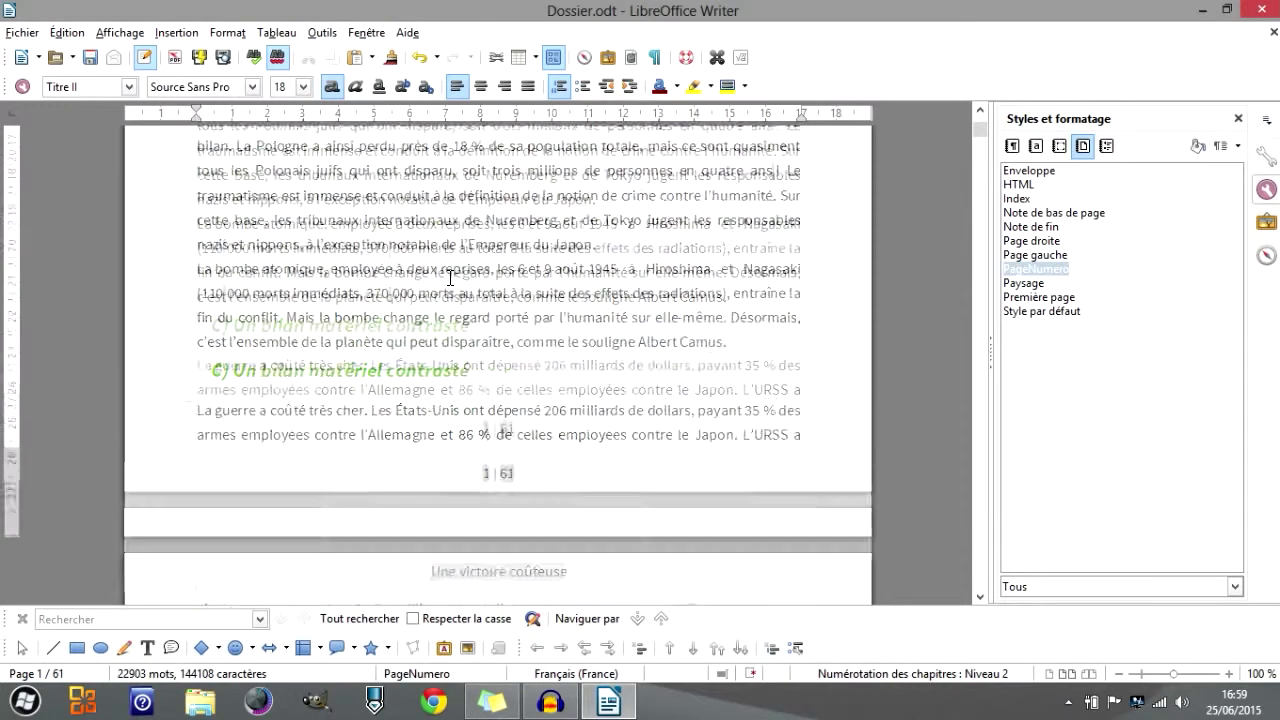
{"action": "scroll", "coordinate": [474, 438], "scroll_direction": "up", "scroll_amount": 1}
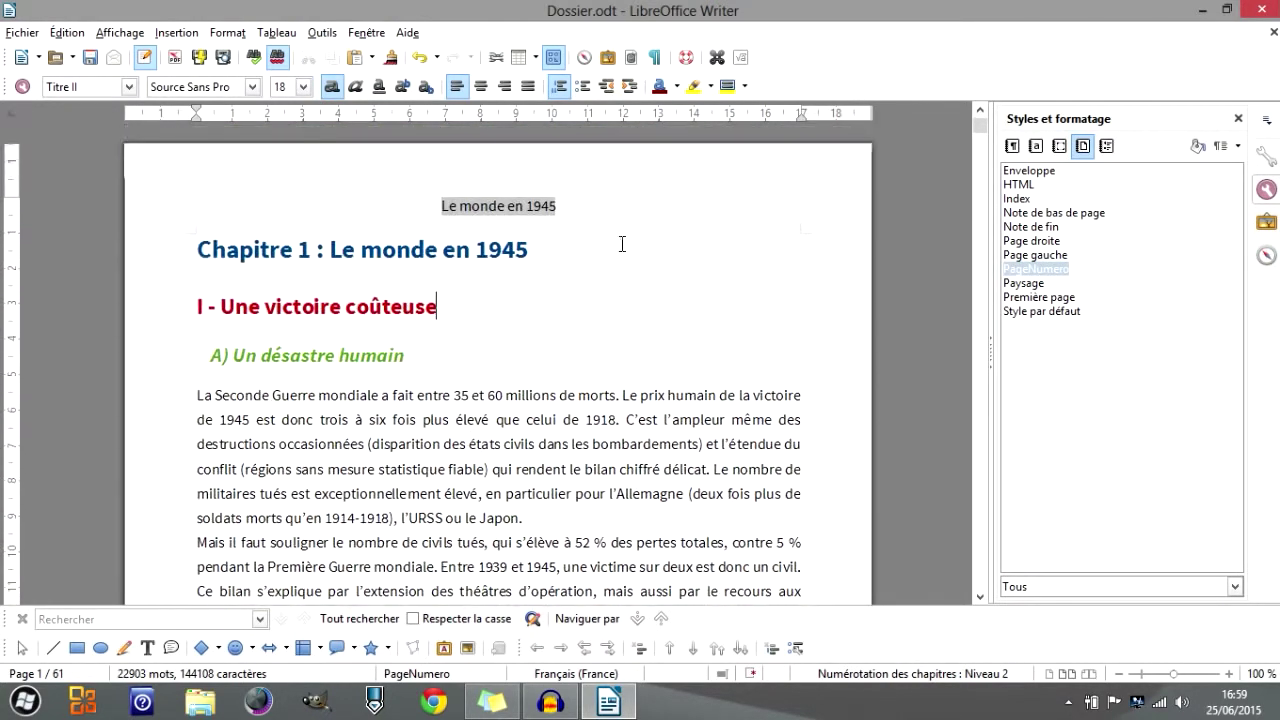
Set the Niveau of the chapter name field in the page 1 header back to 1.
{"action": "right_click", "coordinate": [584, 212]}
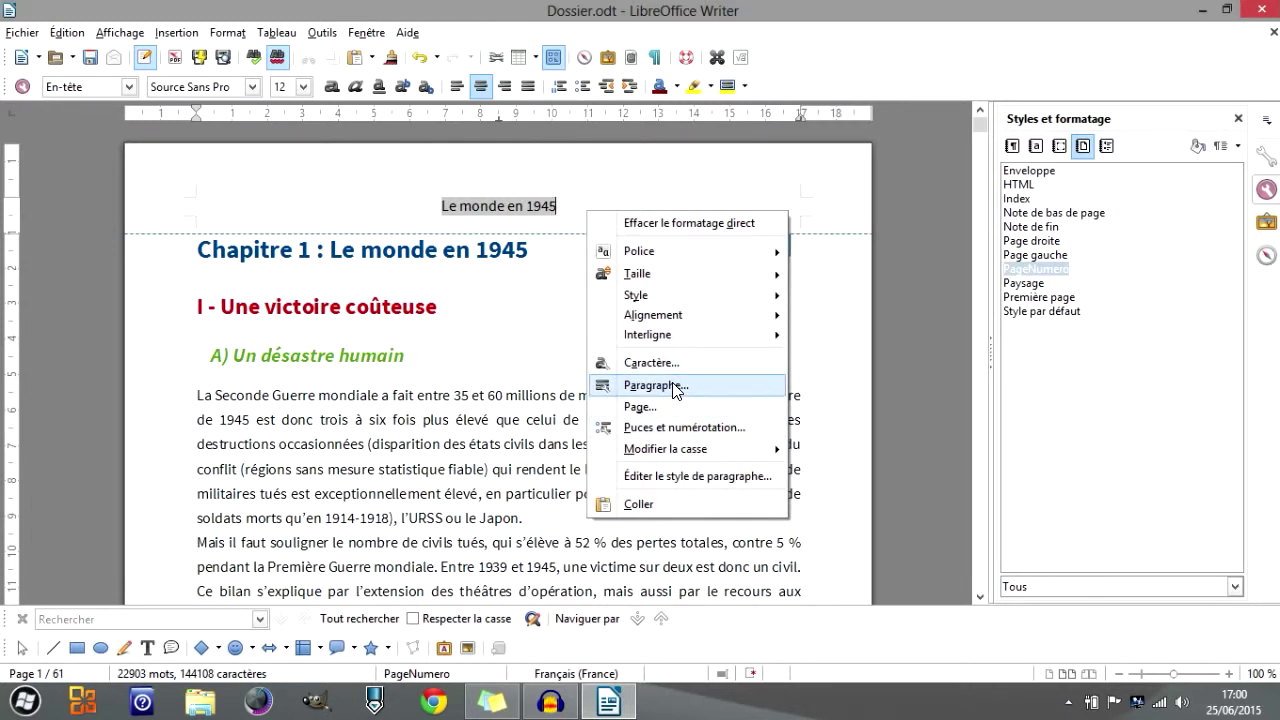
{"action": "left_click", "coordinate": [528, 208]}
{"action": "right_click", "coordinate": [529, 206]}
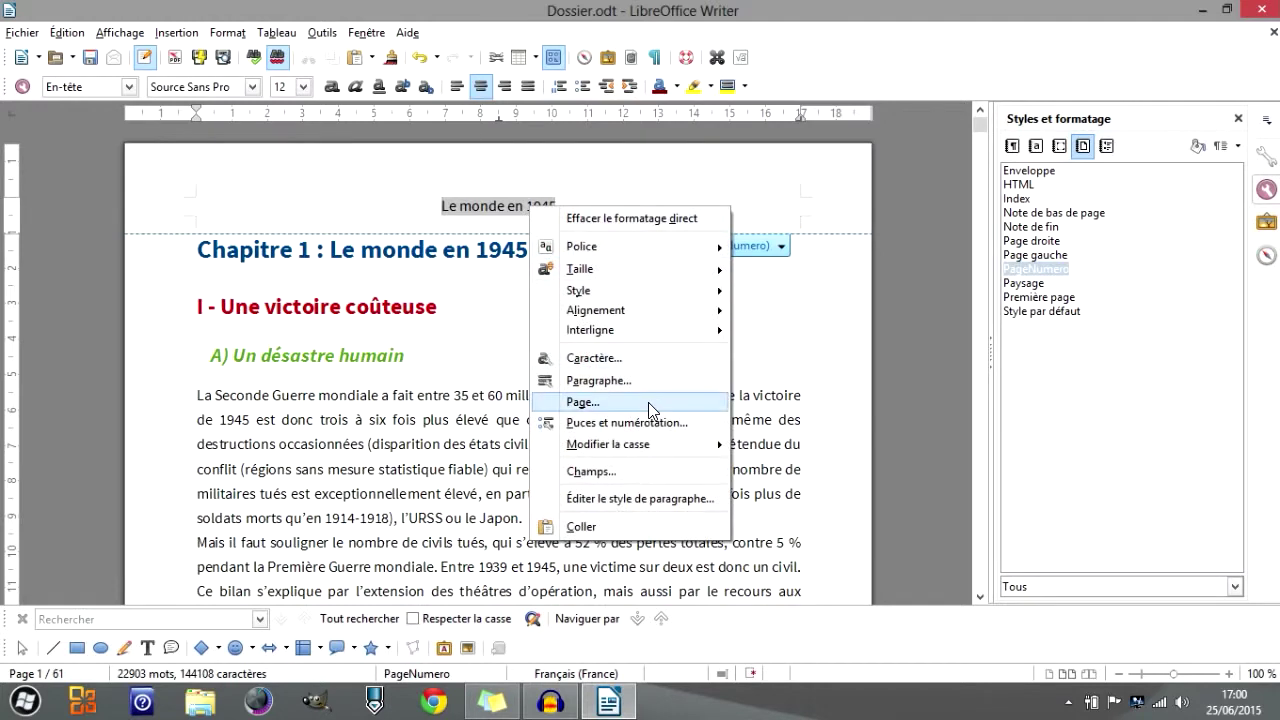
{"action": "left_click", "coordinate": [590, 471]}
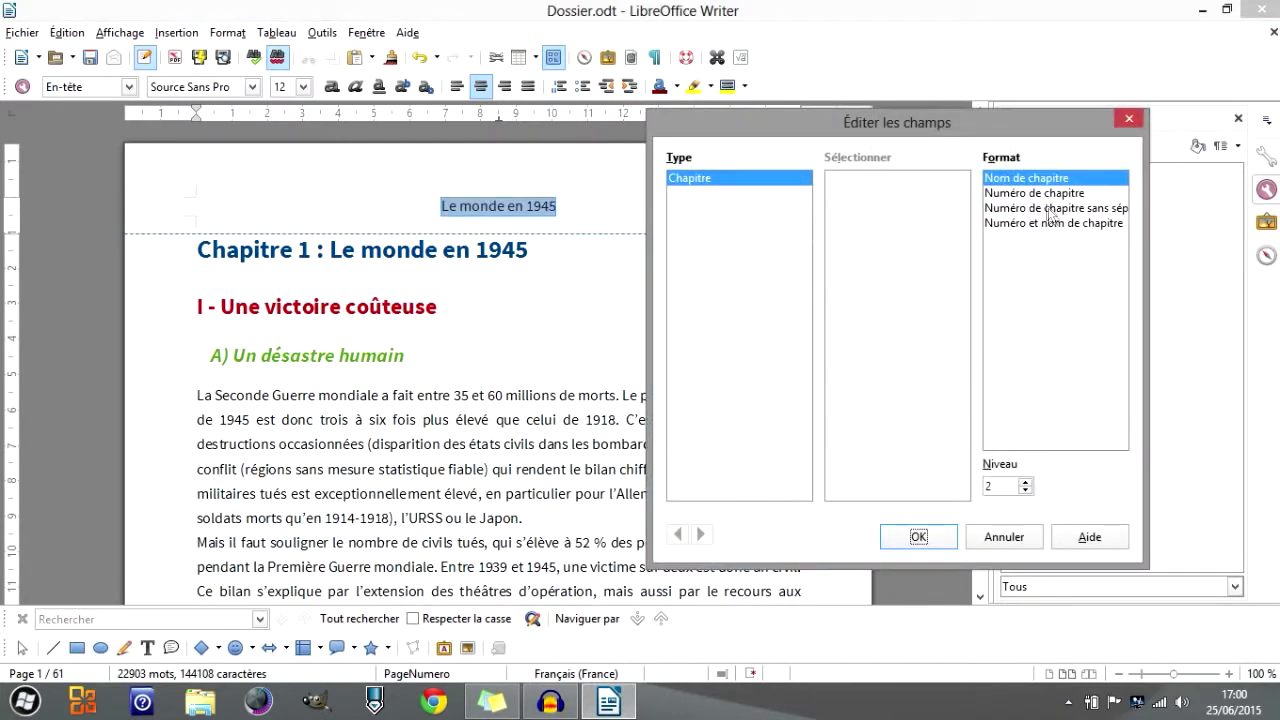
{"action": "left_click", "coordinate": [1025, 490]}
{"action": "left_click", "coordinate": [940, 540]}
Check the chapter name field in the header of page 2 and return to page 1.
{"action": "scroll", "coordinate": [488, 226], "scroll_direction": "down", "scroll_amount": 15}
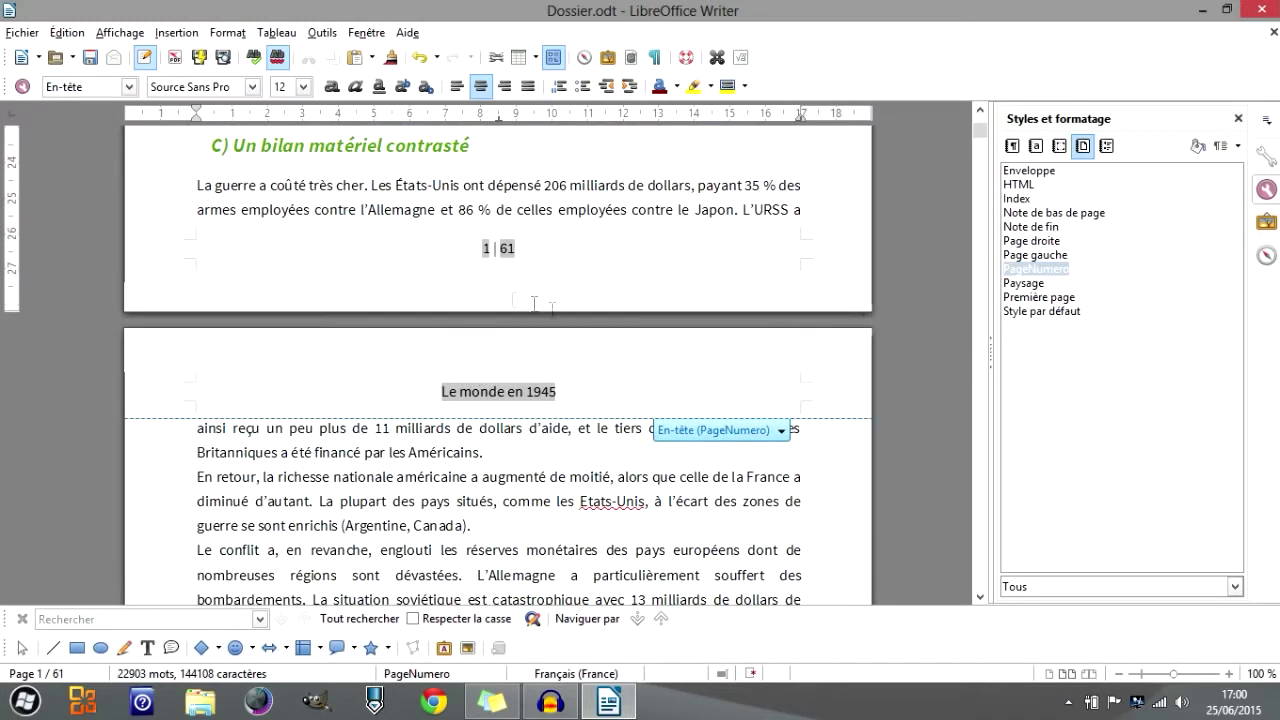
{"action": "left_click", "coordinate": [574, 390]}
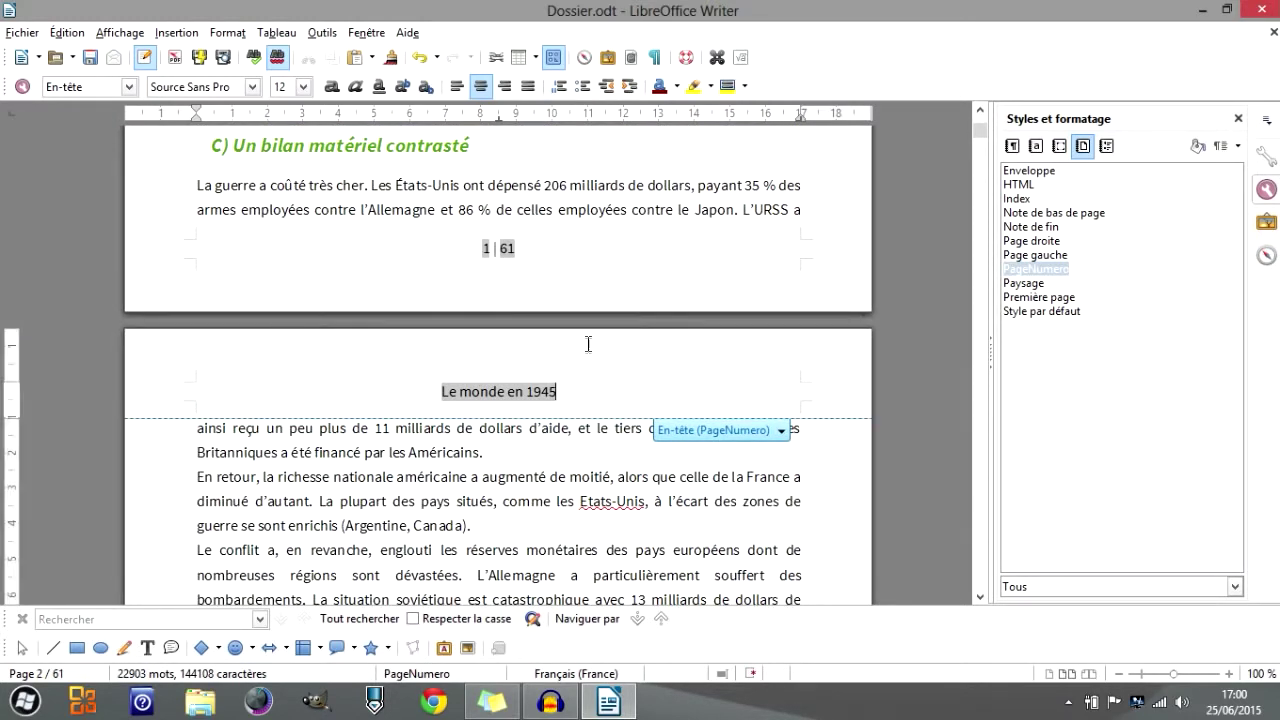
{"action": "scroll", "coordinate": [638, 310], "scroll_direction": "down", "scroll_amount": 1}
{"action": "scroll", "coordinate": [638, 310], "scroll_direction": "down", "scroll_amount": 8}
{"action": "scroll", "coordinate": [640, 300], "scroll_direction": "up", "scroll_amount": 15}
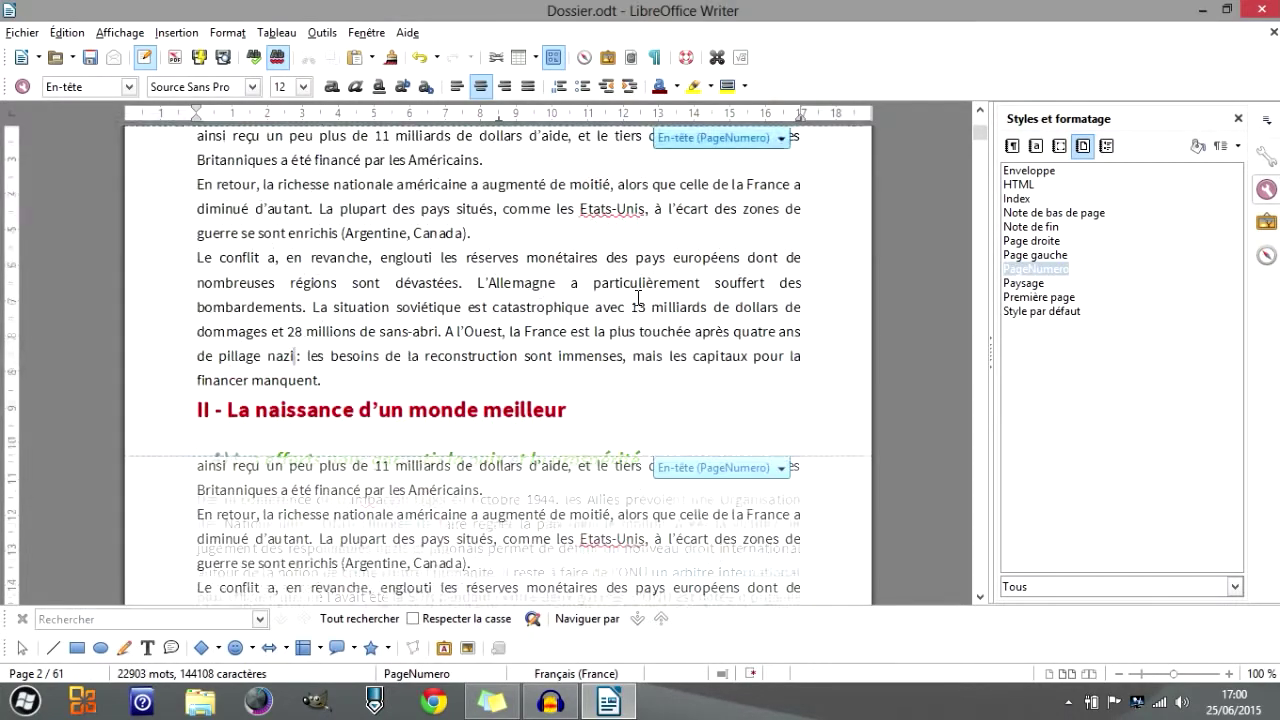
{"action": "scroll", "coordinate": [642, 291], "scroll_direction": "up", "scroll_amount": 12}
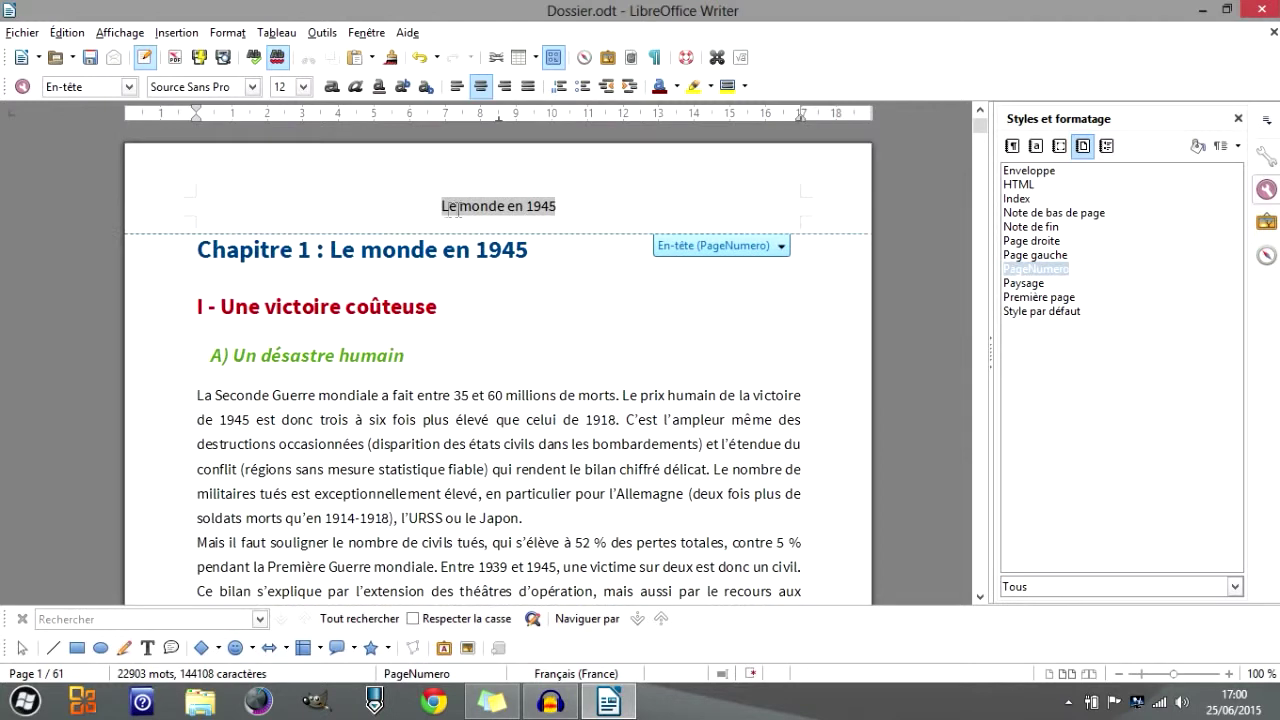
Open the special characters from the page 1 header containing the chapter name field and browse the Source Sans Pro set.
{"action": "left_click", "coordinate": [424, 209]}
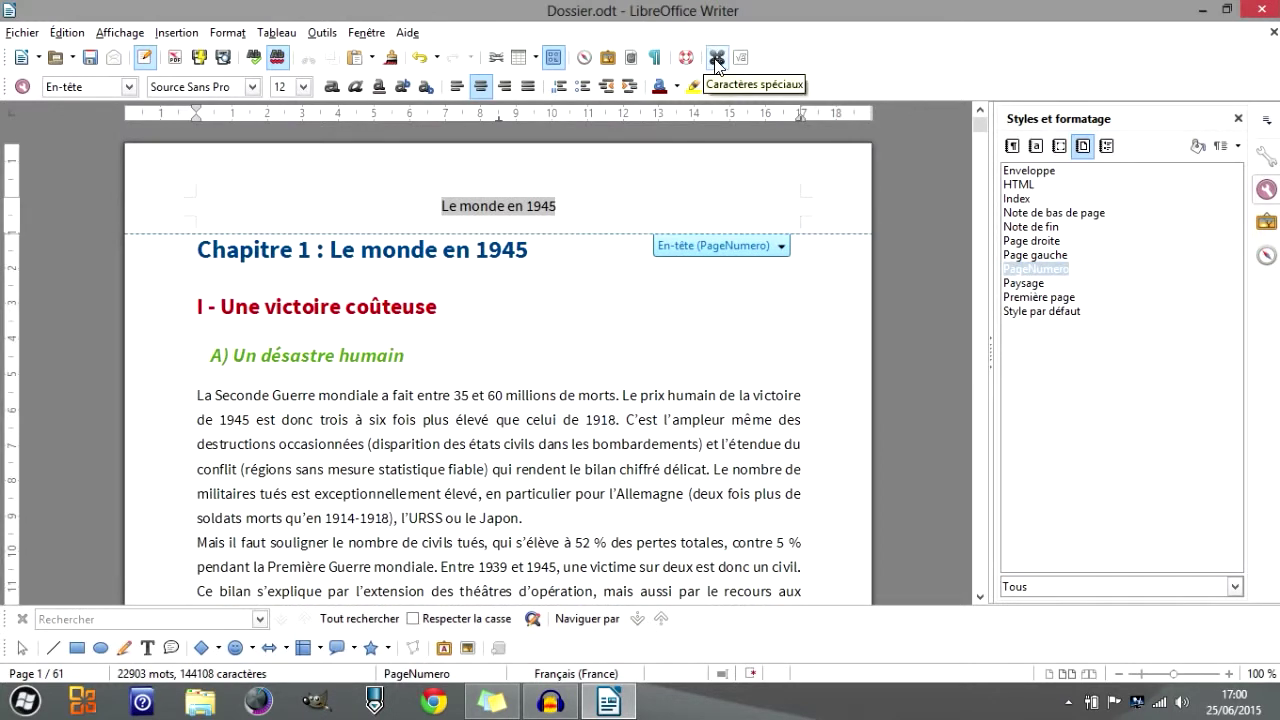
{"action": "left_click", "coordinate": [177, 32]}
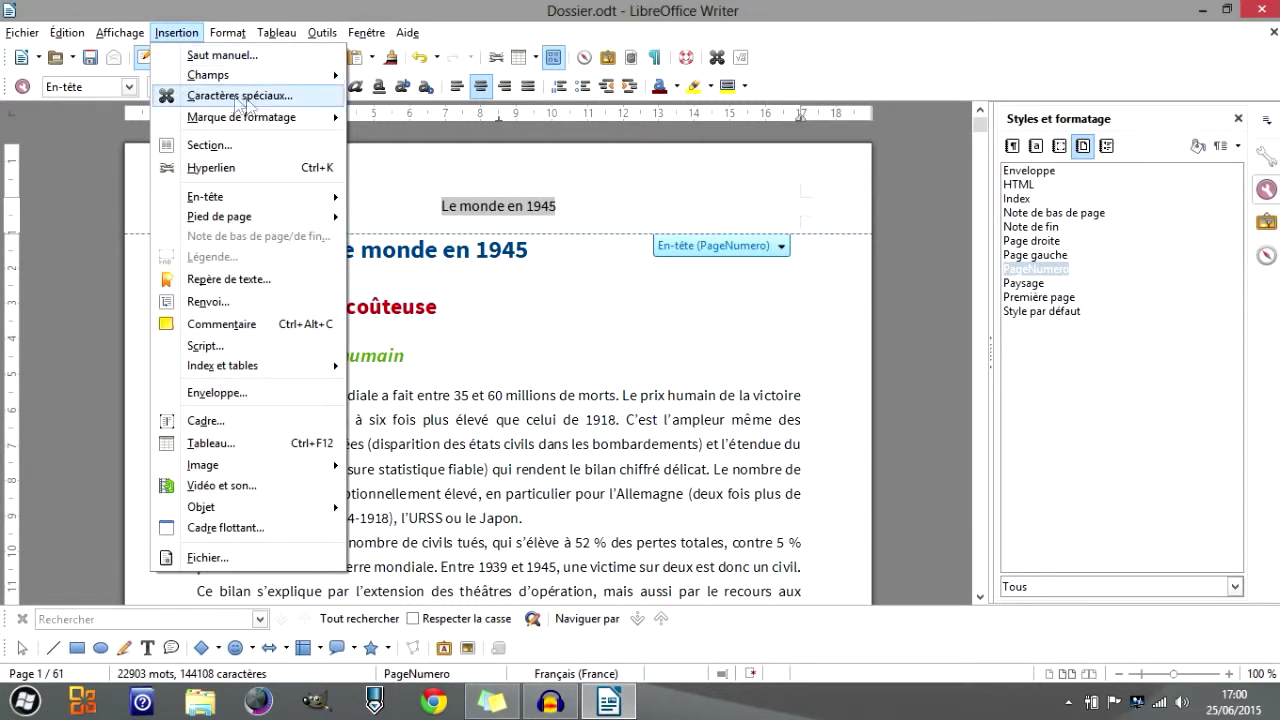
{"action": "left_click", "coordinate": [426, 208]}
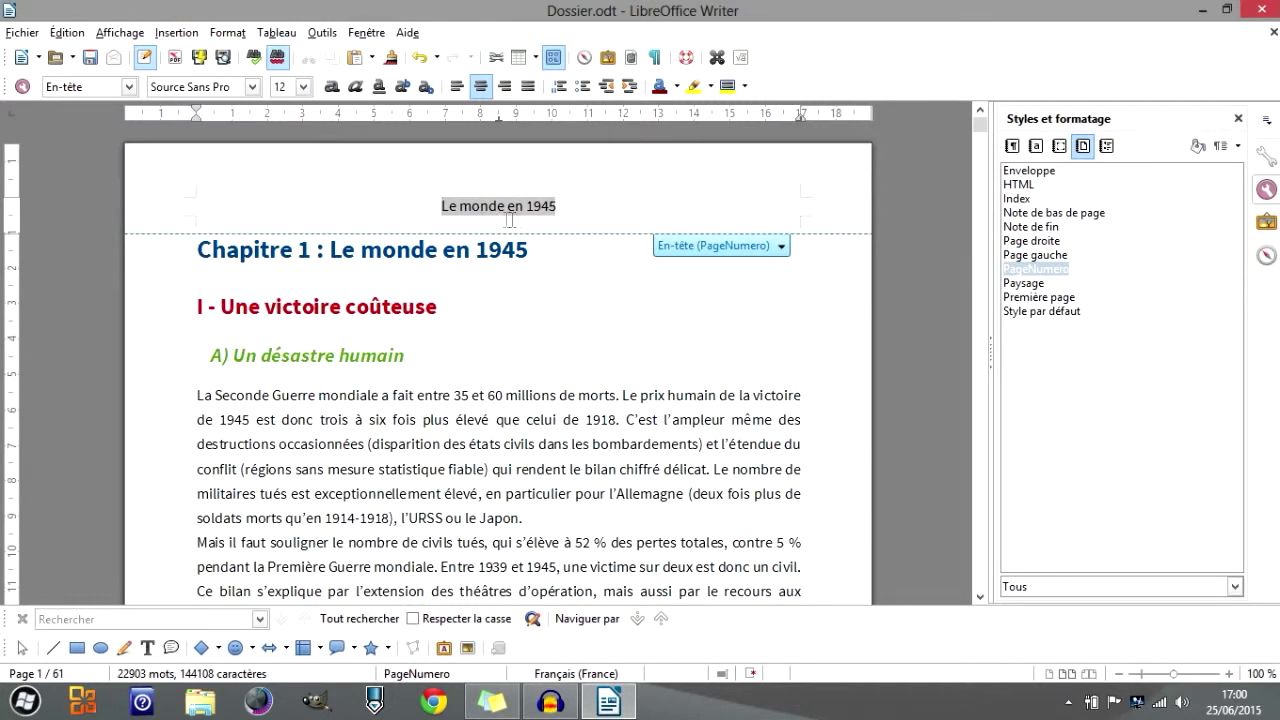
{"action": "left_click", "coordinate": [594, 206]}
{"action": "left_click", "coordinate": [176, 32]}
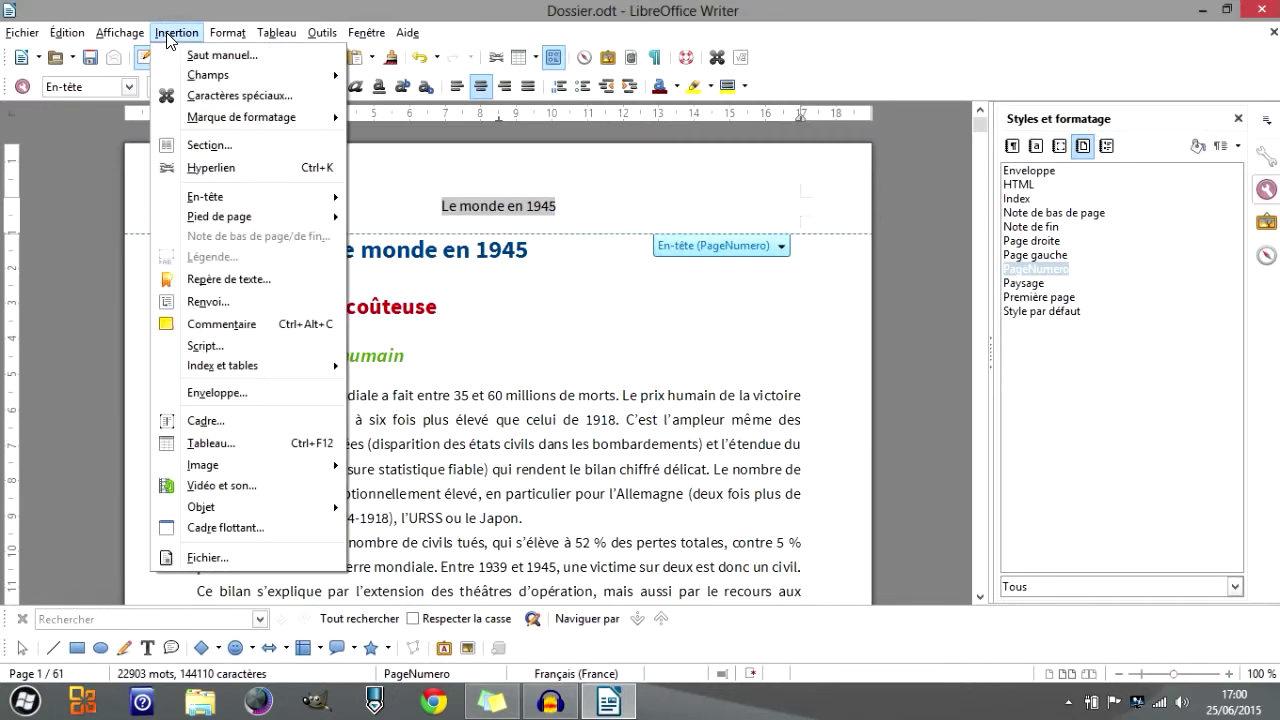
{"action": "left_click", "coordinate": [200, 94]}
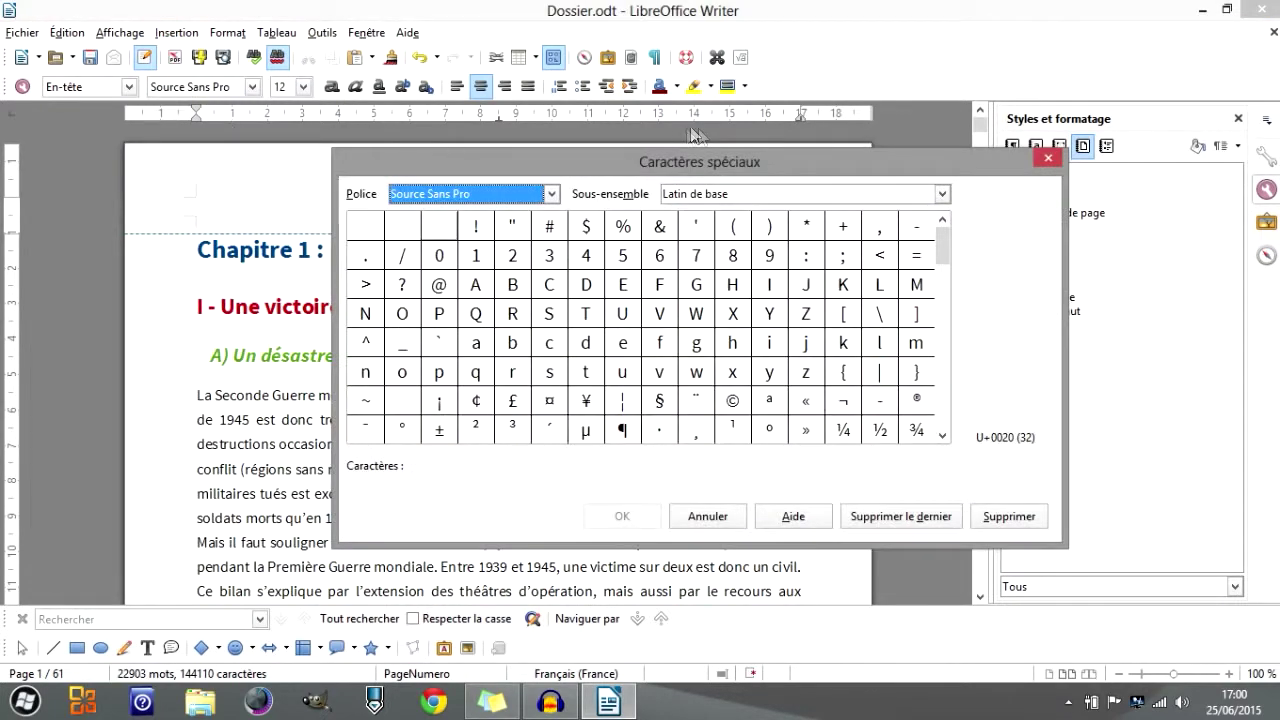
{"action": "left_click_drag", "start_coordinate": [776, 158], "coordinate": [706, 92]}
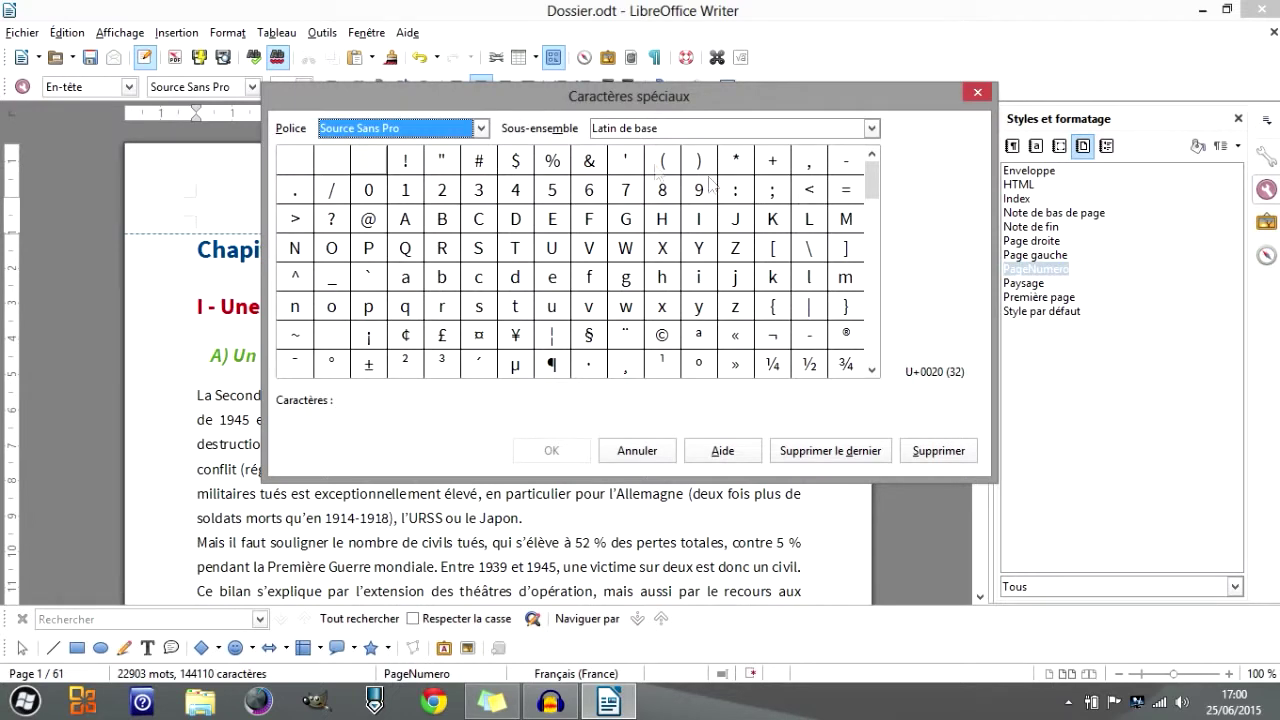
{"action": "left_click", "coordinate": [481, 128]}
{"action": "left_click", "coordinate": [481, 128]}
{"action": "left_click_drag", "start_coordinate": [872, 172], "coordinate": [880, 352]}
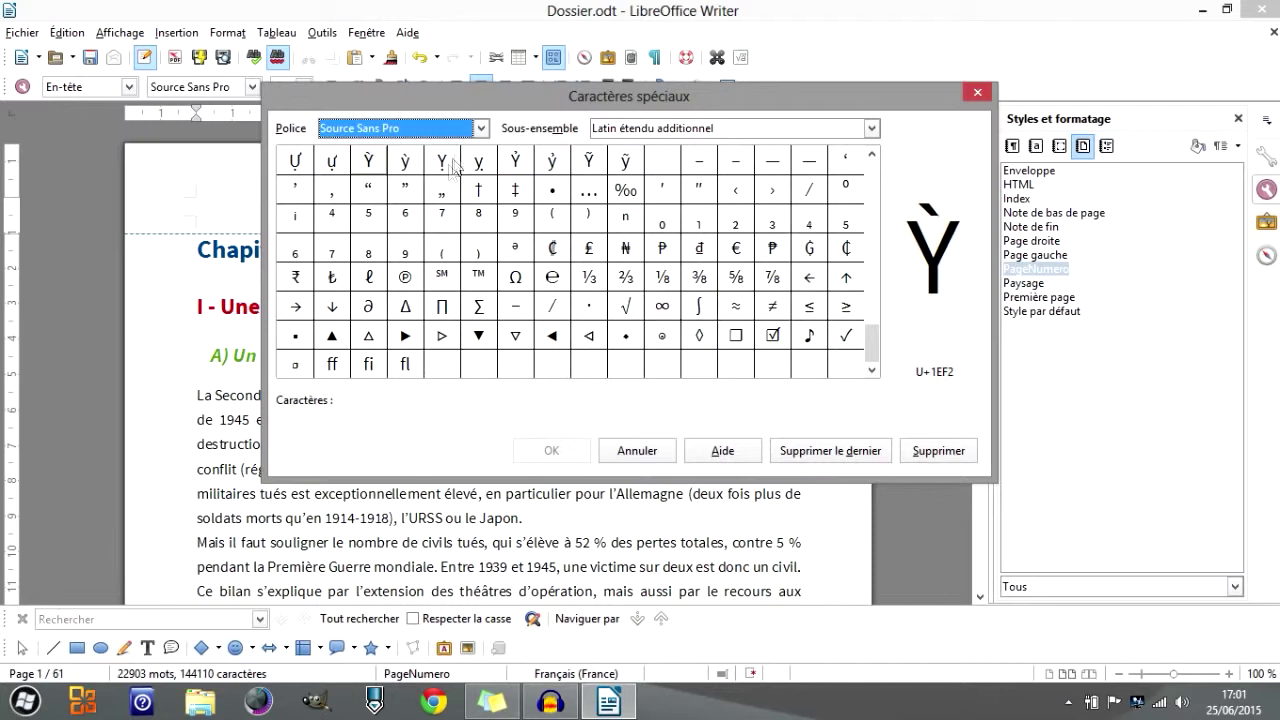
Insert the black square ■ (U+25A0) from the Arial special characters in front of the chapter name field in the page 1 header.
{"action": "left_click", "coordinate": [480, 128]}
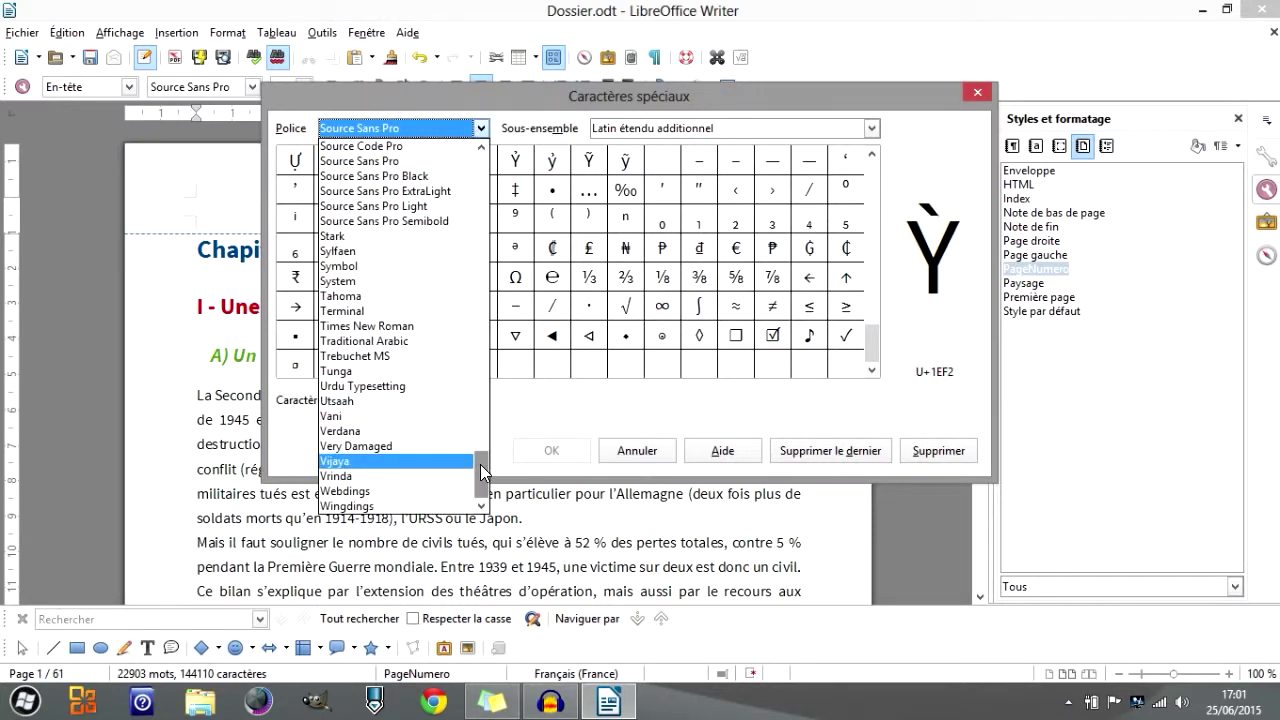
{"action": "left_click_drag", "start_coordinate": [480, 464], "coordinate": [455, 172]}
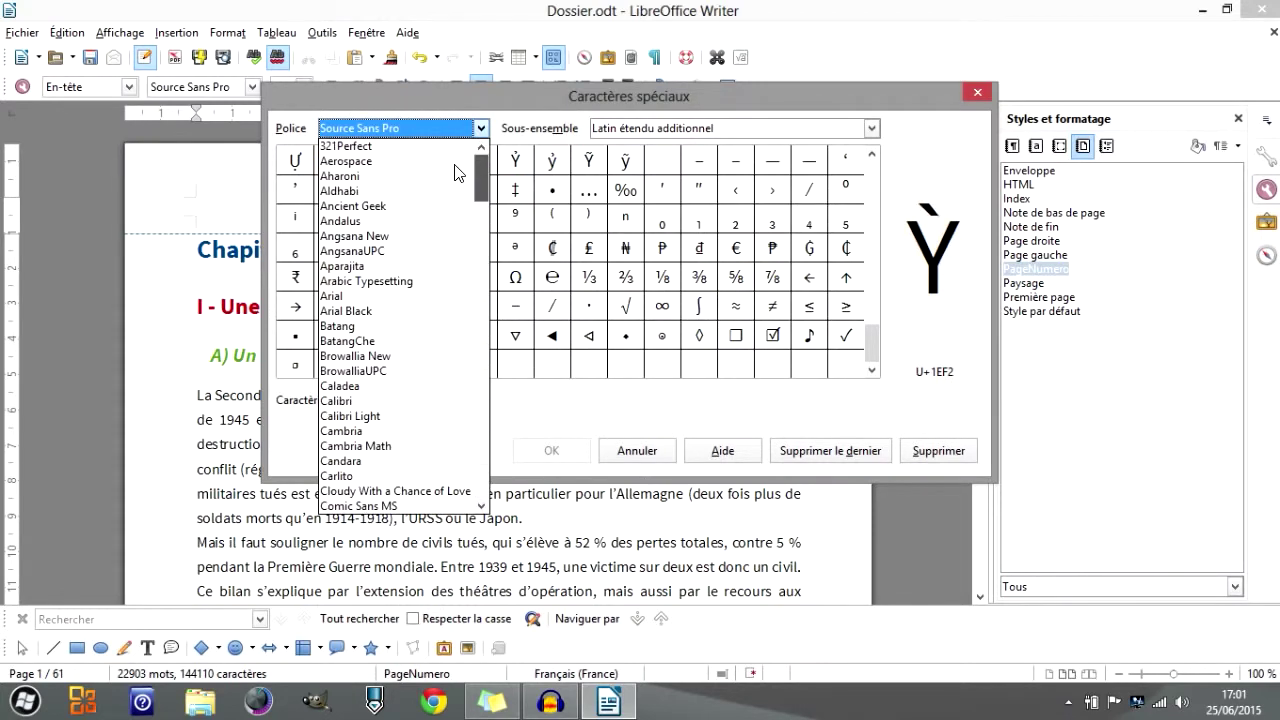
{"action": "left_click", "coordinate": [390, 296]}
{"action": "left_click_drag", "start_coordinate": [868, 236], "coordinate": [884, 340]}
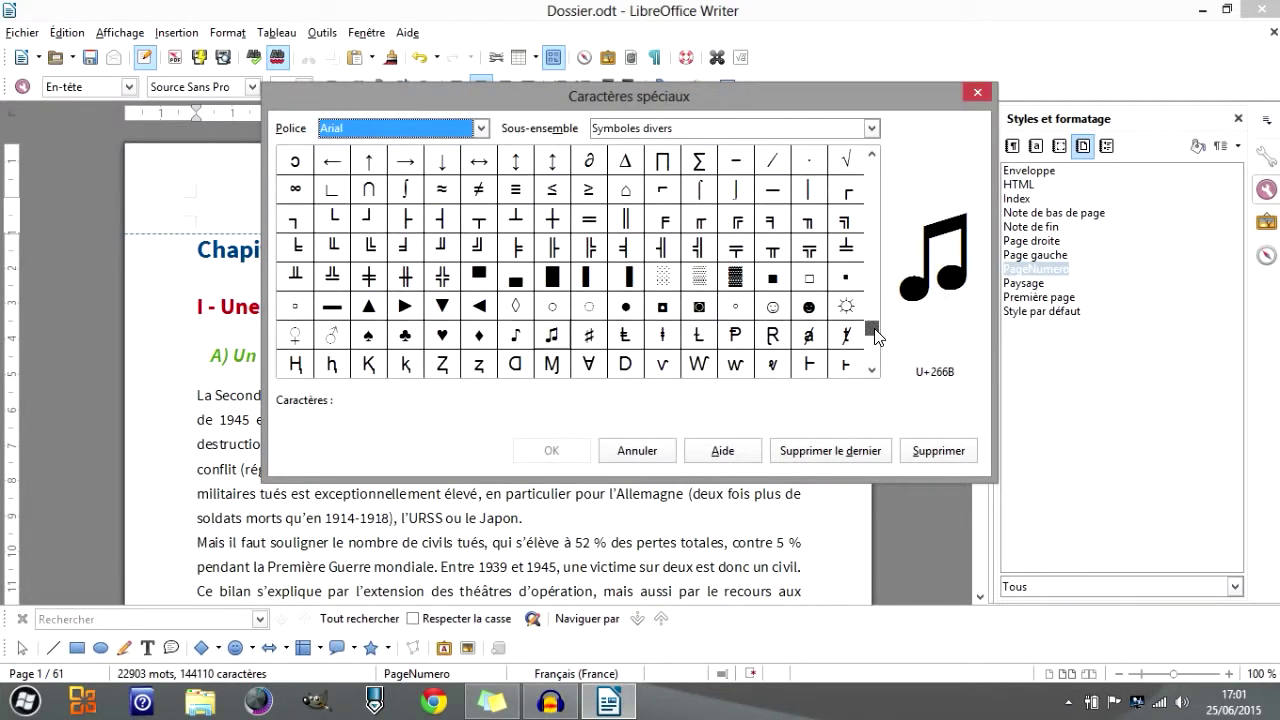
{"action": "left_click_drag", "start_coordinate": [875, 329], "coordinate": [875, 323]}
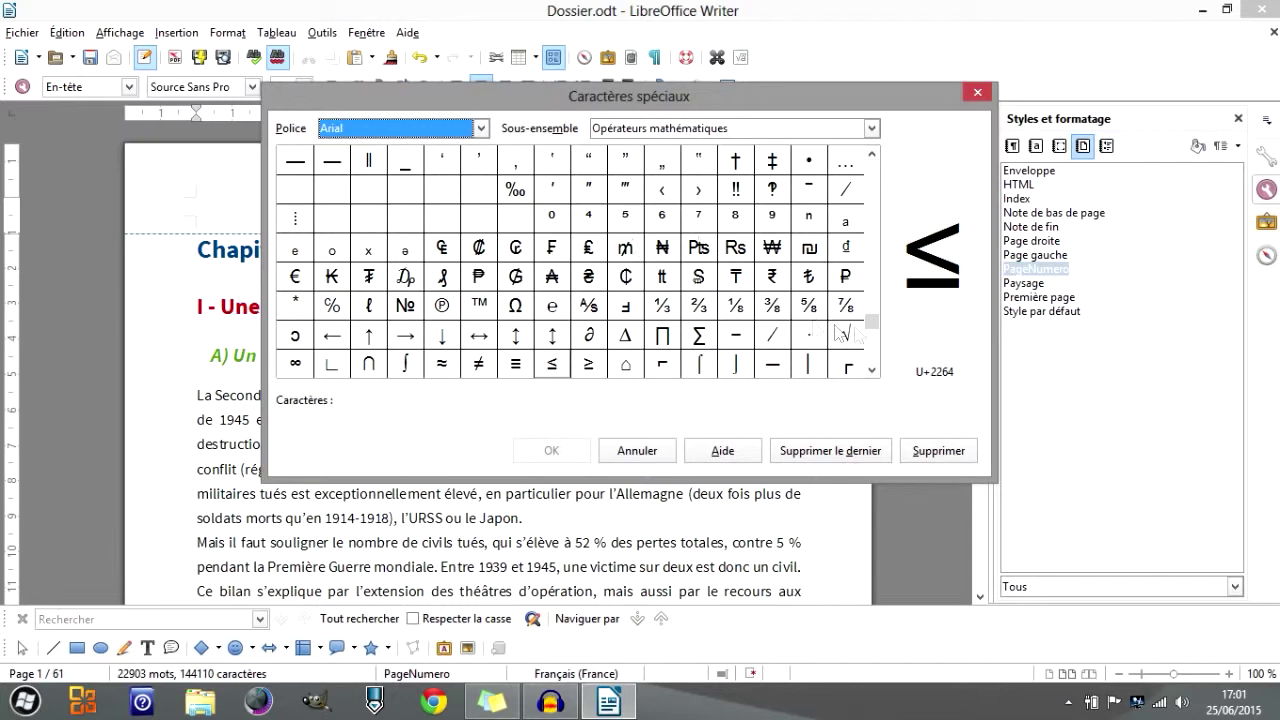
{"action": "mouse_move", "coordinate": [871, 319]}
{"action": "left_mouse_down"}
{"action": "mouse_move", "coordinate": [870, 308]}
{"action": "mouse_move", "coordinate": [870, 330]}
{"action": "mouse_move", "coordinate": [866, 313]}
{"action": "left_mouse_up"}
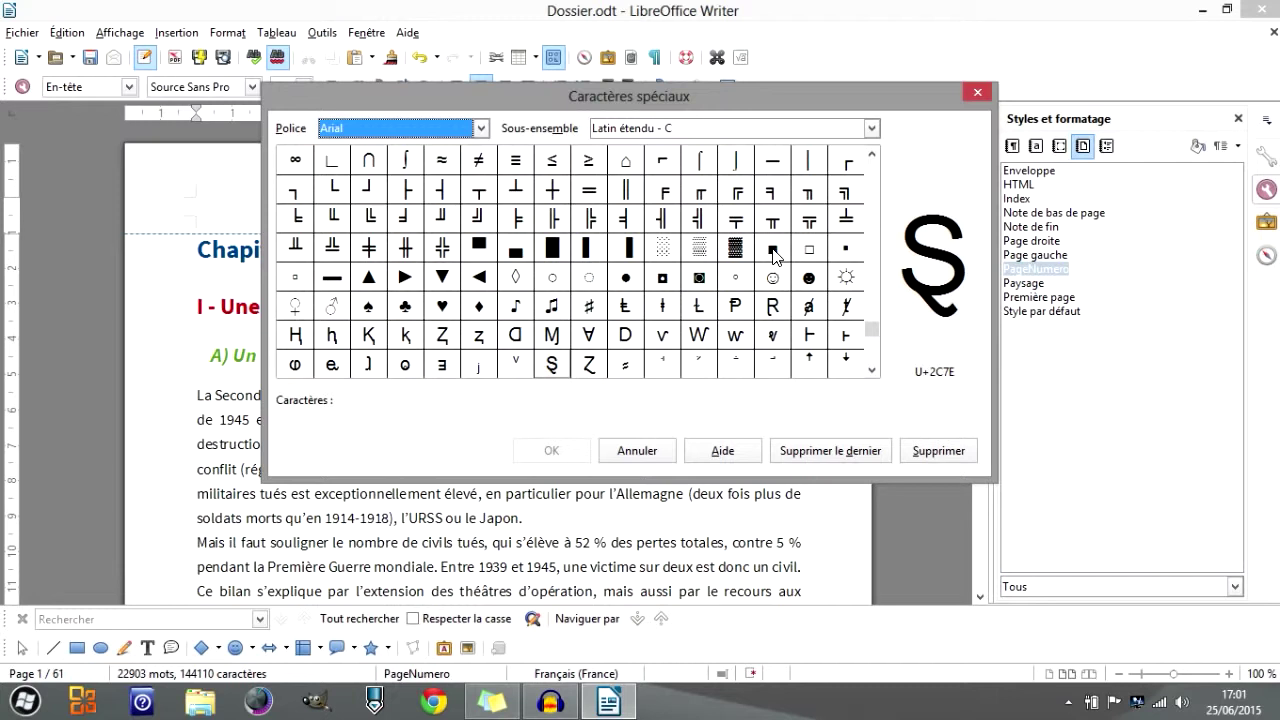
{"action": "left_click", "coordinate": [773, 250]}
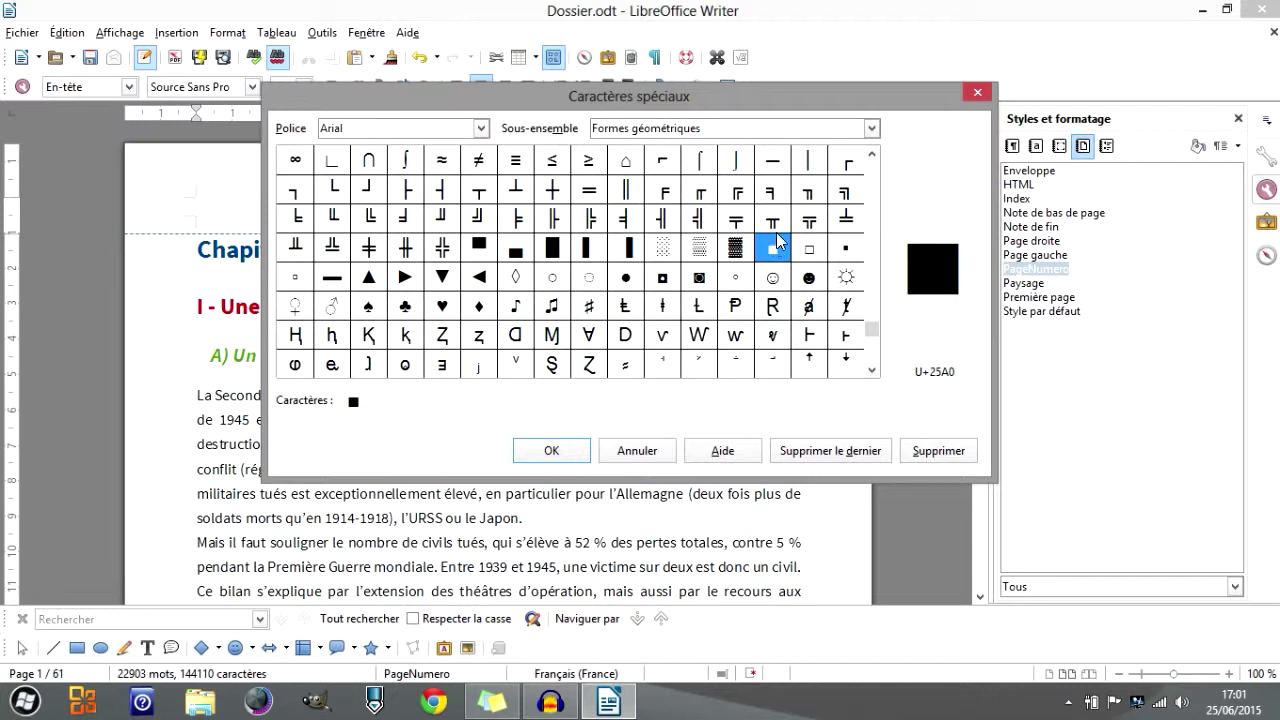
{"action": "left_click", "coordinate": [782, 228]}
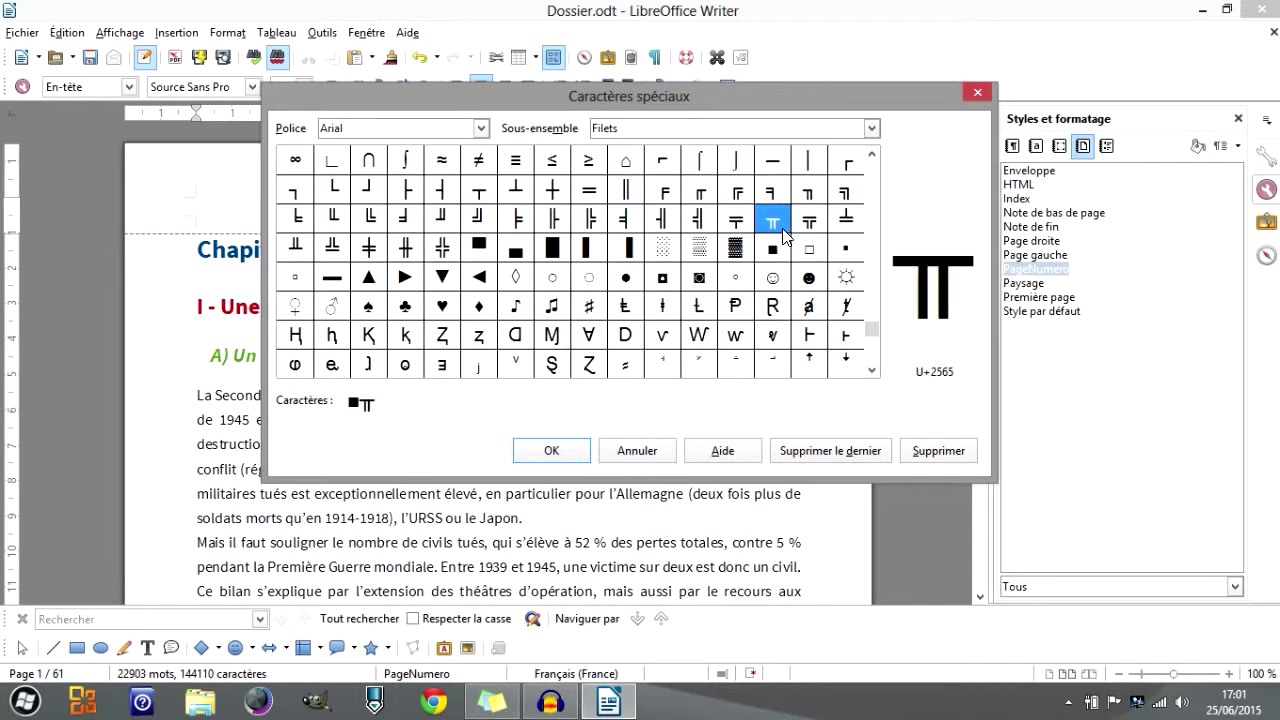
{"action": "left_click", "coordinate": [847, 455]}
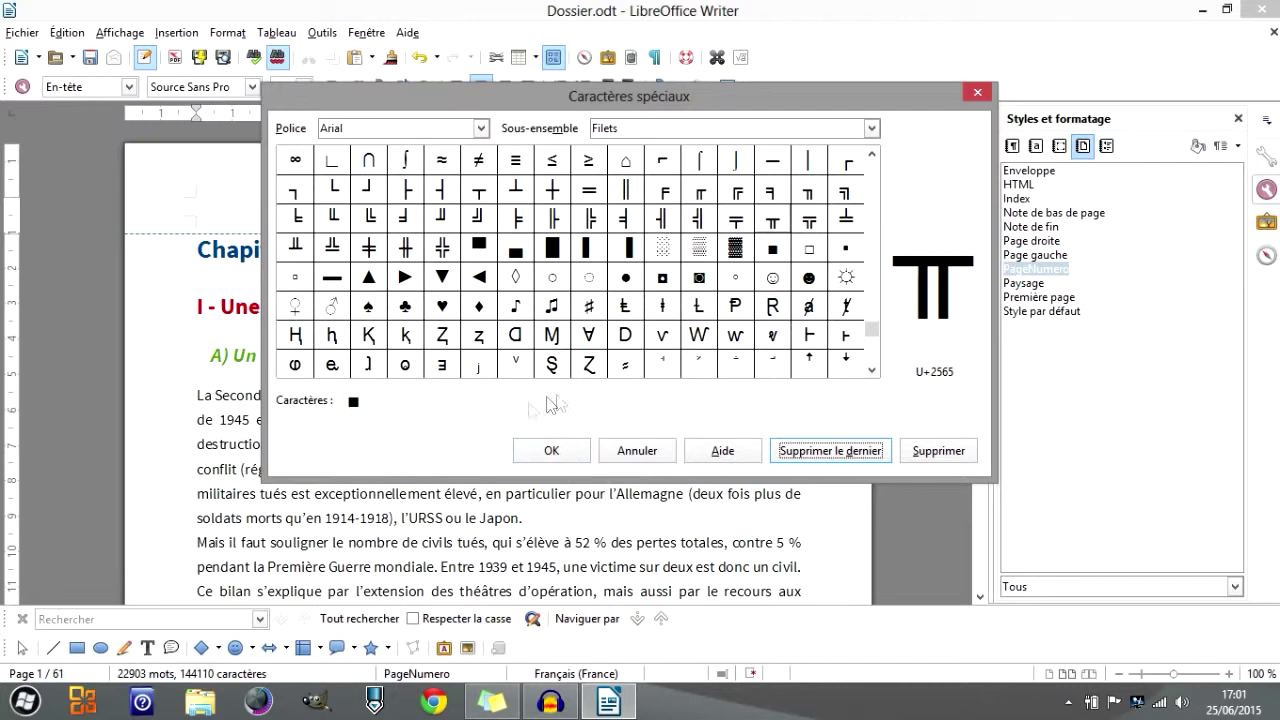
{"action": "left_click", "coordinate": [551, 451]}
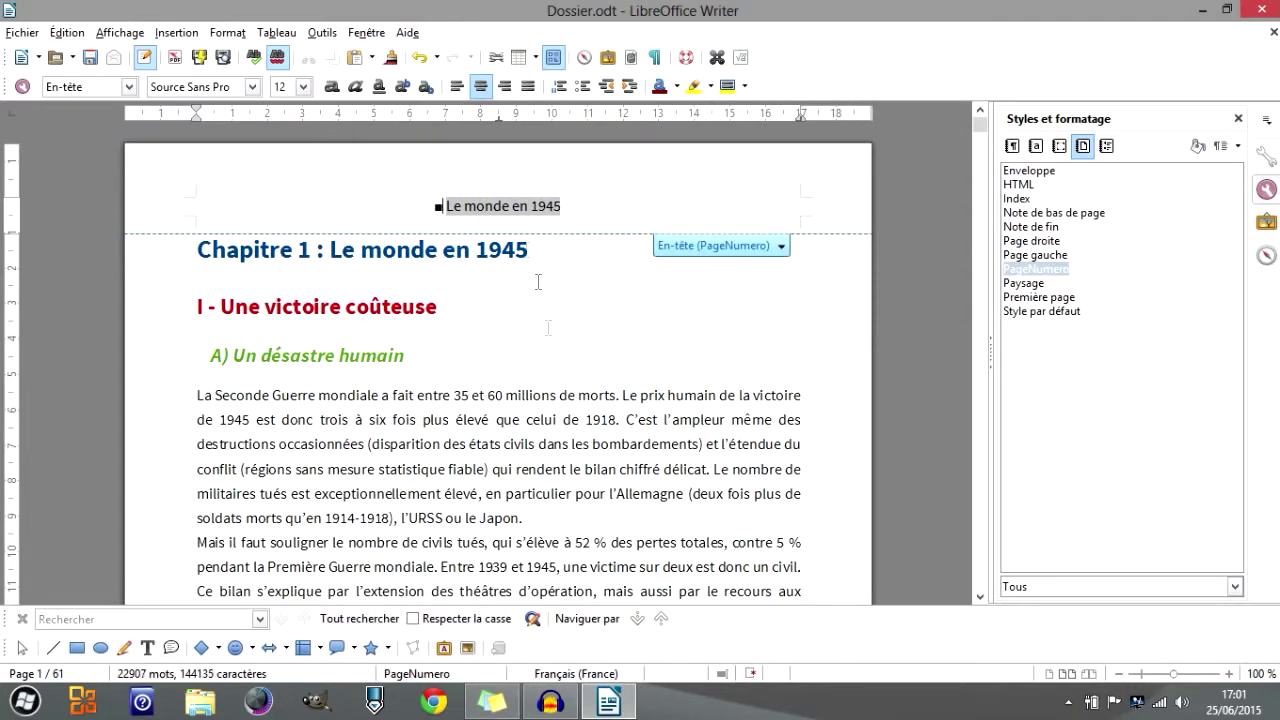
Copy the black square in the page 1 header and paste it after the chapter name field.
{"action": "double_click", "coordinate": [438, 208]}
{"action": "key", "text": "ctrl+c"}
{"action": "left_click", "coordinate": [588, 206]}
{"action": "left_click", "coordinate": [716, 57]}
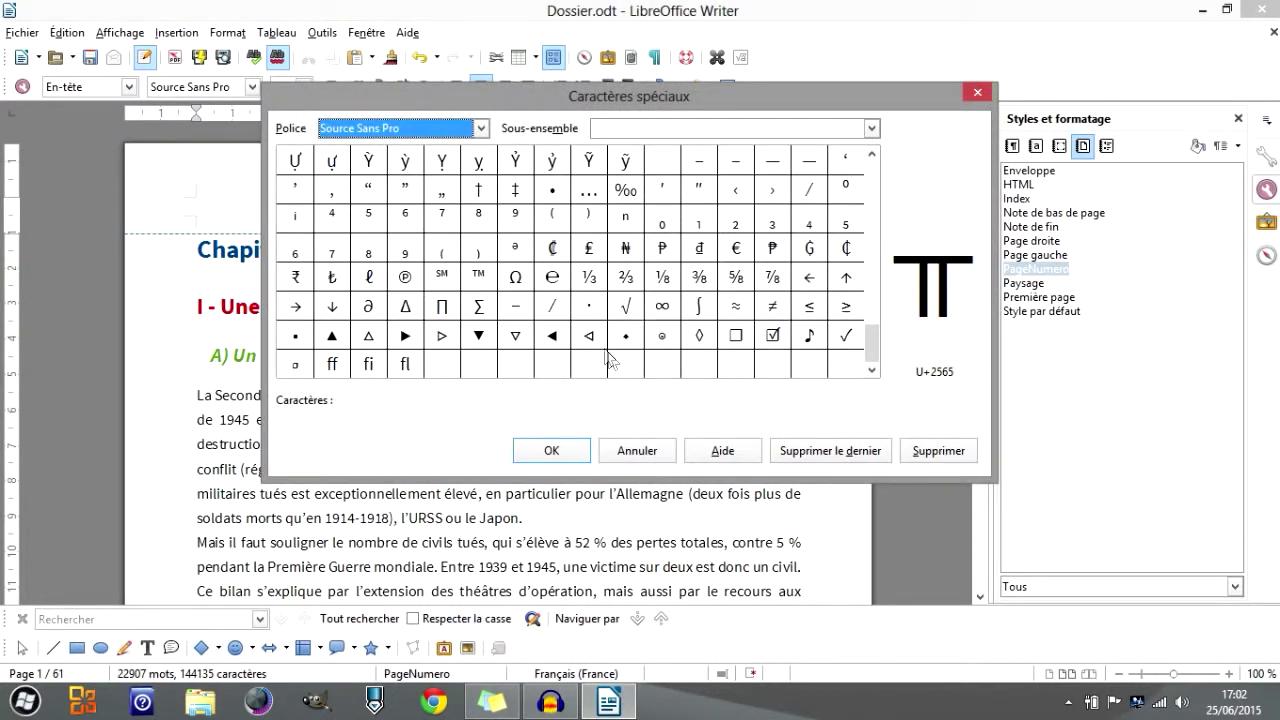
{"action": "left_click", "coordinate": [977, 92]}
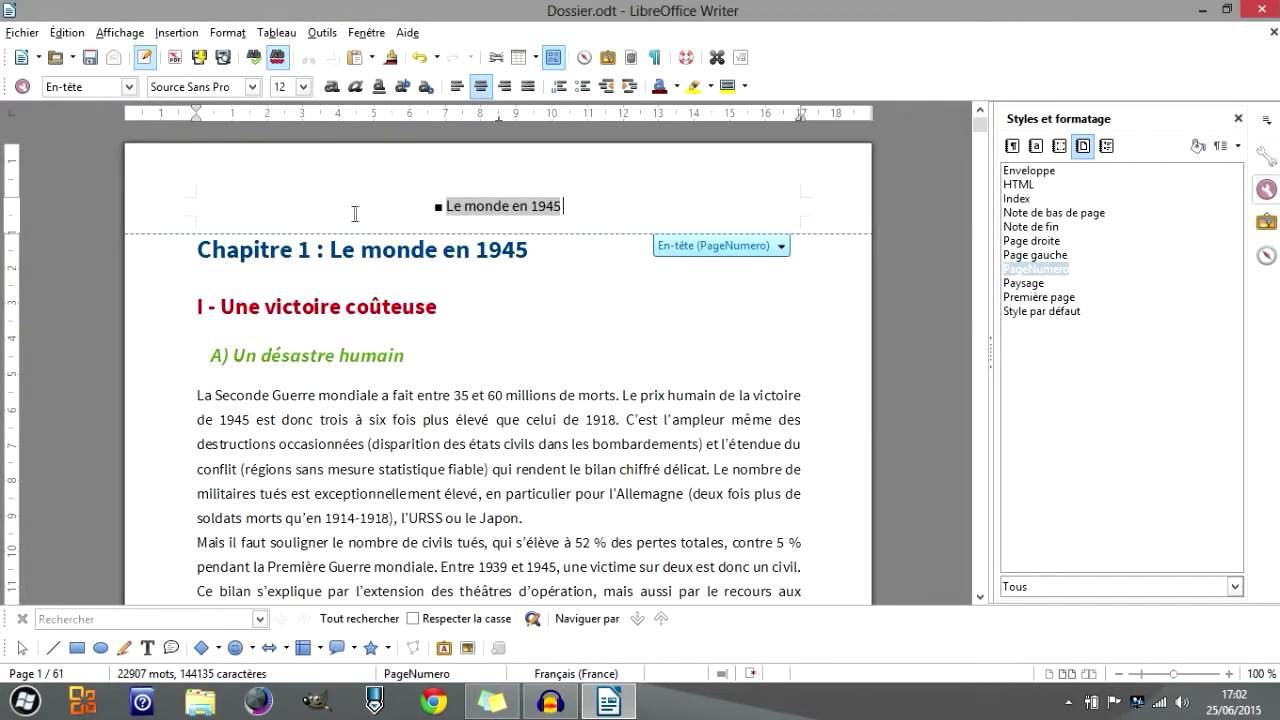
{"action": "left_click", "coordinate": [436, 209]}
{"action": "left_click", "coordinate": [574, 209]}
{"action": "key", "text": "ctrl+v"}
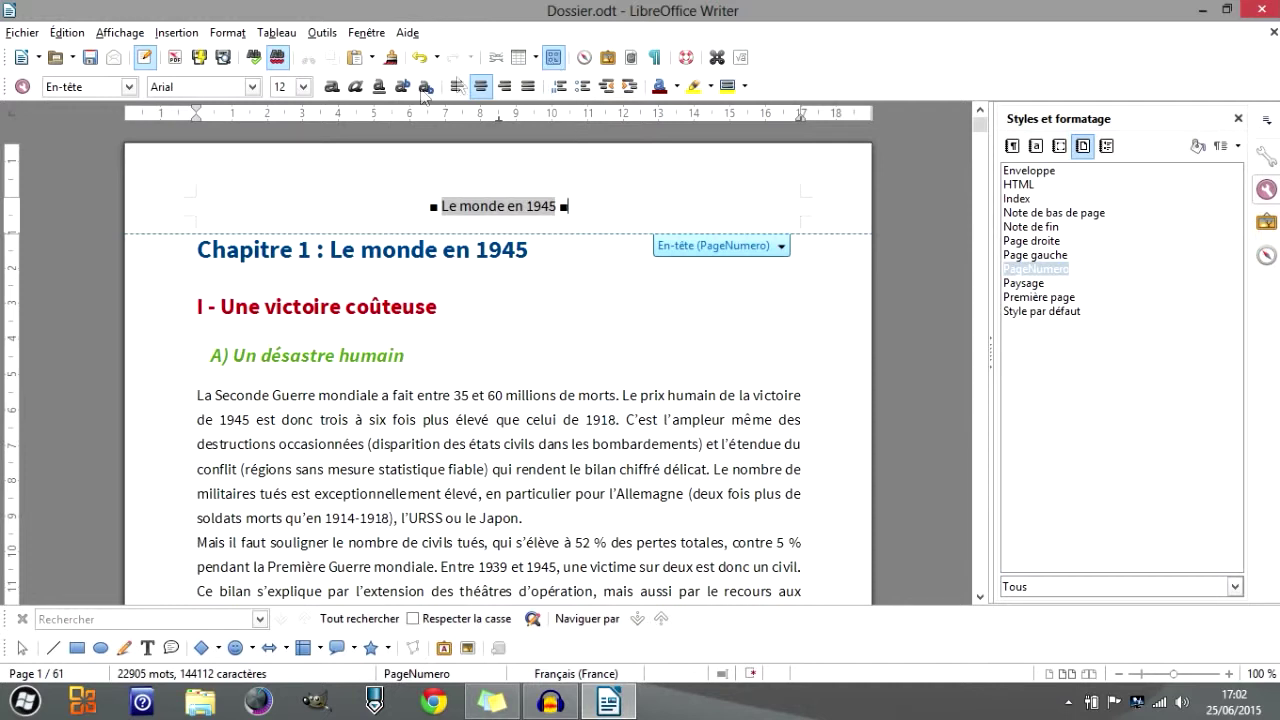
Examine the special character subsets available in Arial, including Opérateurs mathématiques, and leave without inserting a character.
{"action": "left_click", "coordinate": [411, 211]}
{"action": "left_click", "coordinate": [717, 57]}
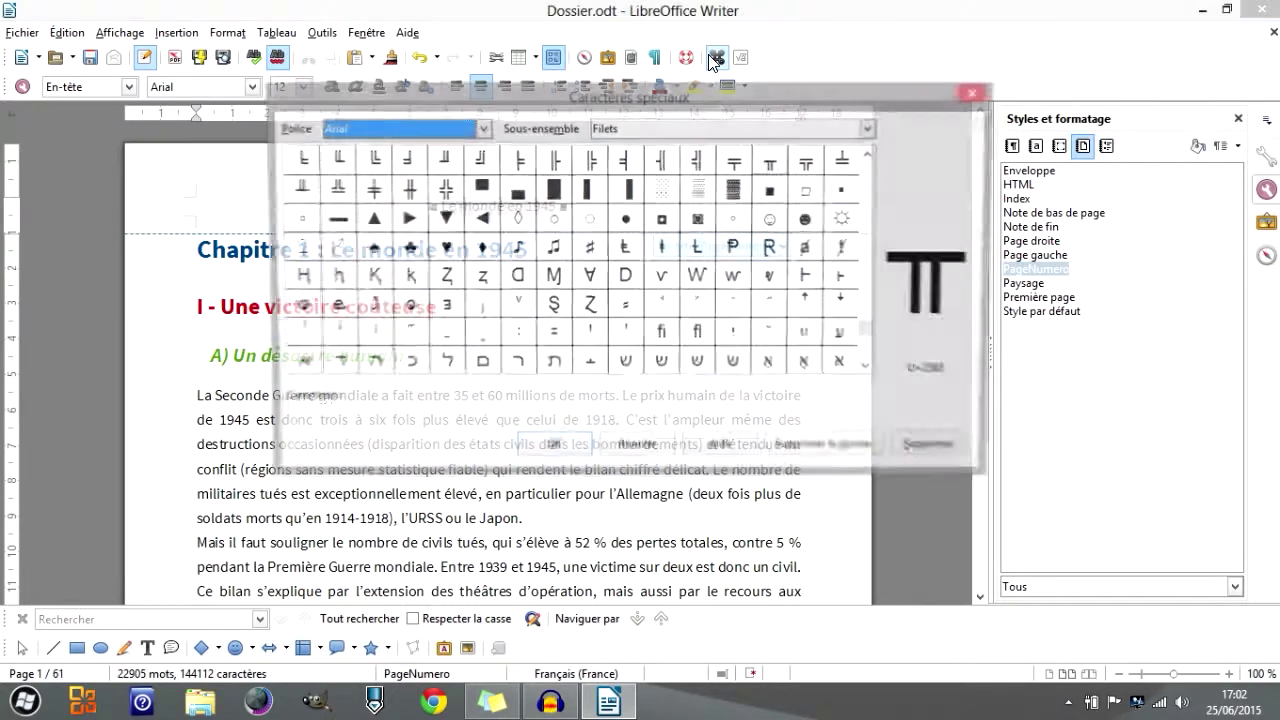
{"action": "left_click", "coordinate": [872, 128]}
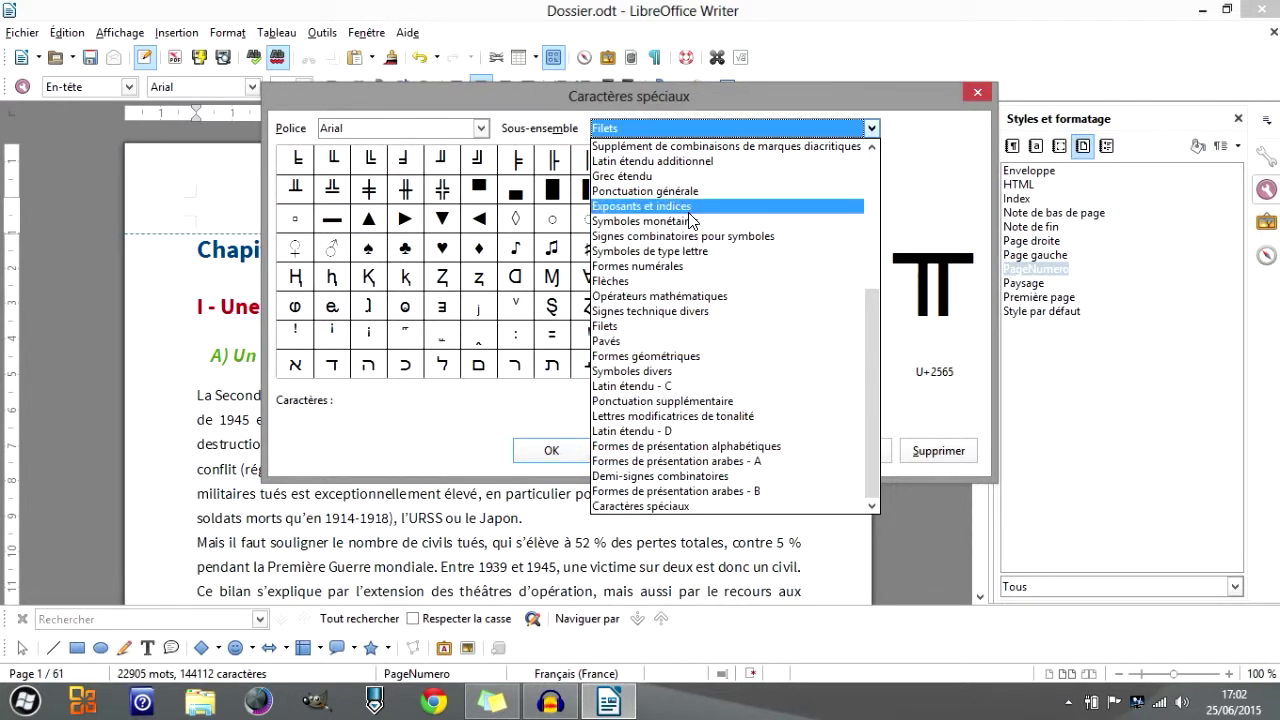
{"action": "left_click", "coordinate": [655, 298]}
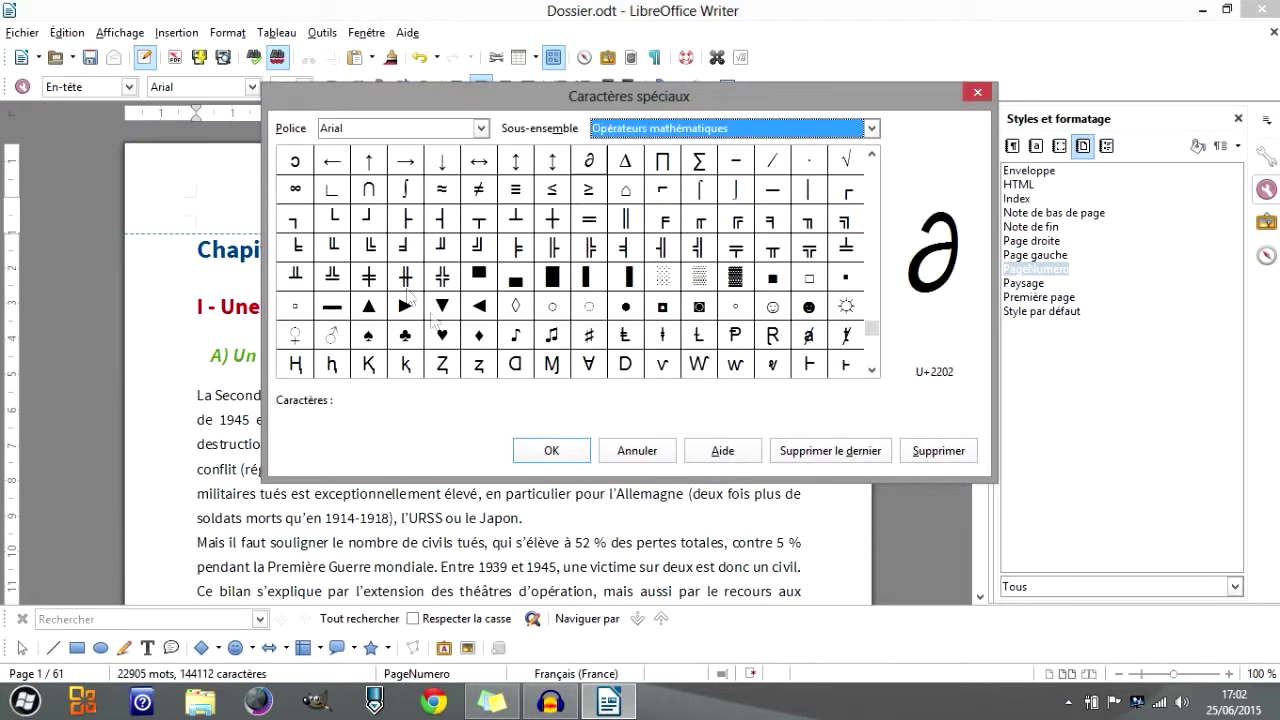
{"action": "left_click", "coordinate": [871, 129]}
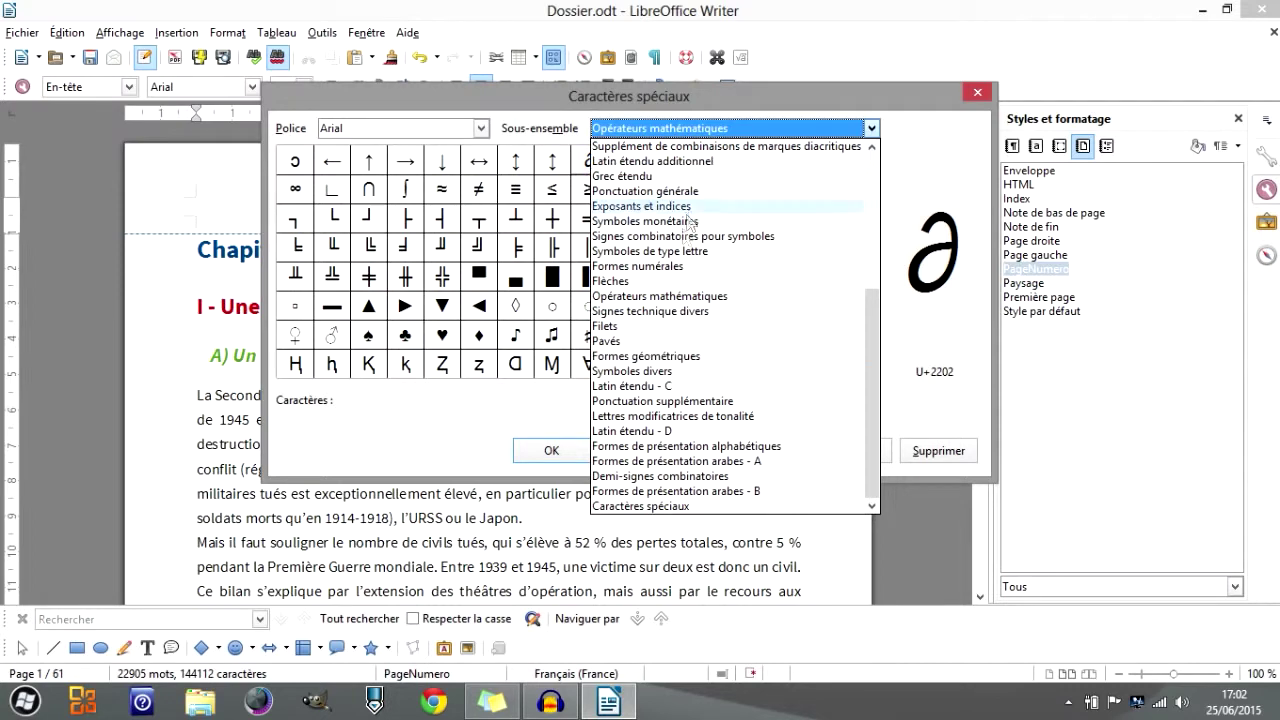
{"action": "key", "text": "Escape"}
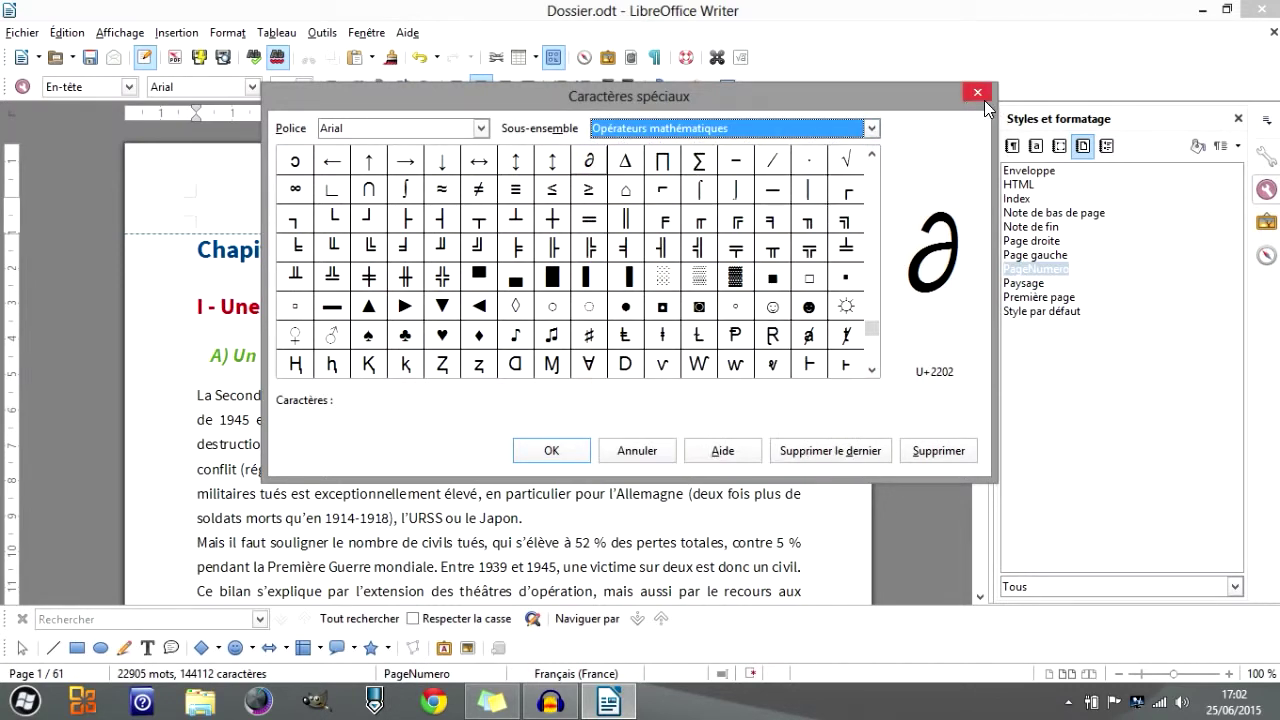
{"action": "left_click", "coordinate": [977, 92]}
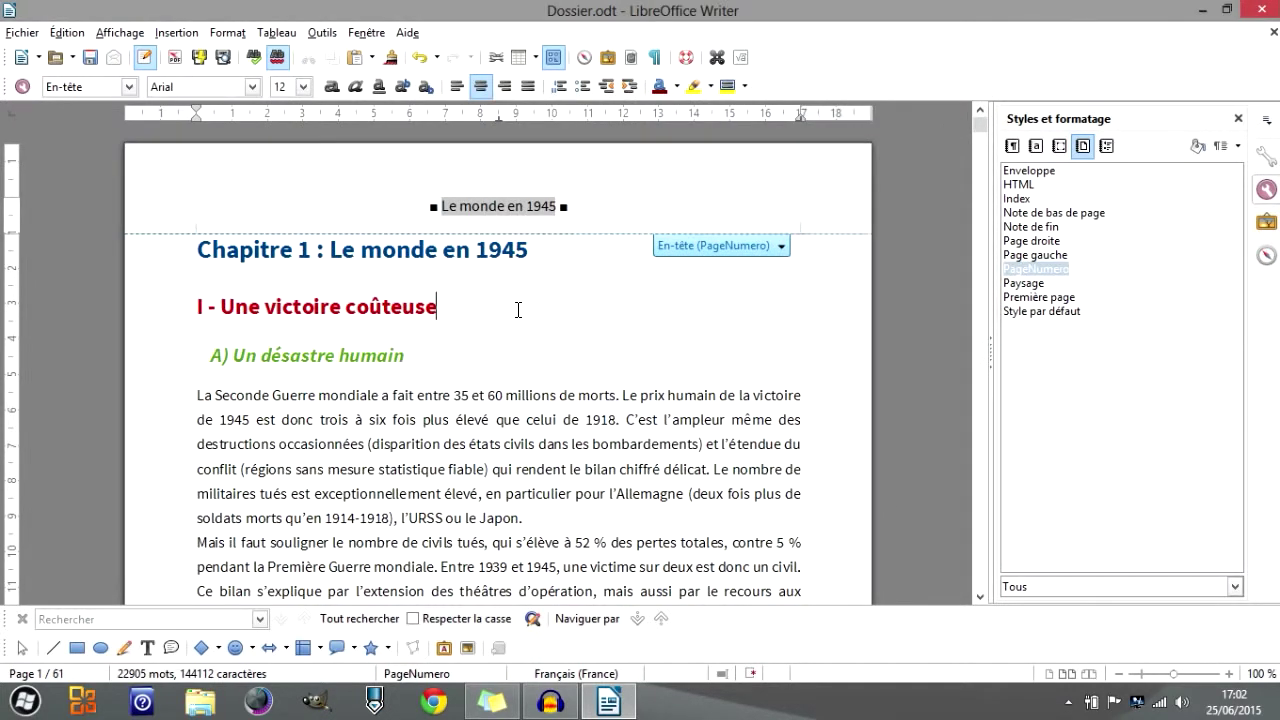
Insert a manual break of type Saut de ligne after the heading "A) Un désastre humain" and display the formatting marks.
{"action": "left_click", "coordinate": [518, 310]}
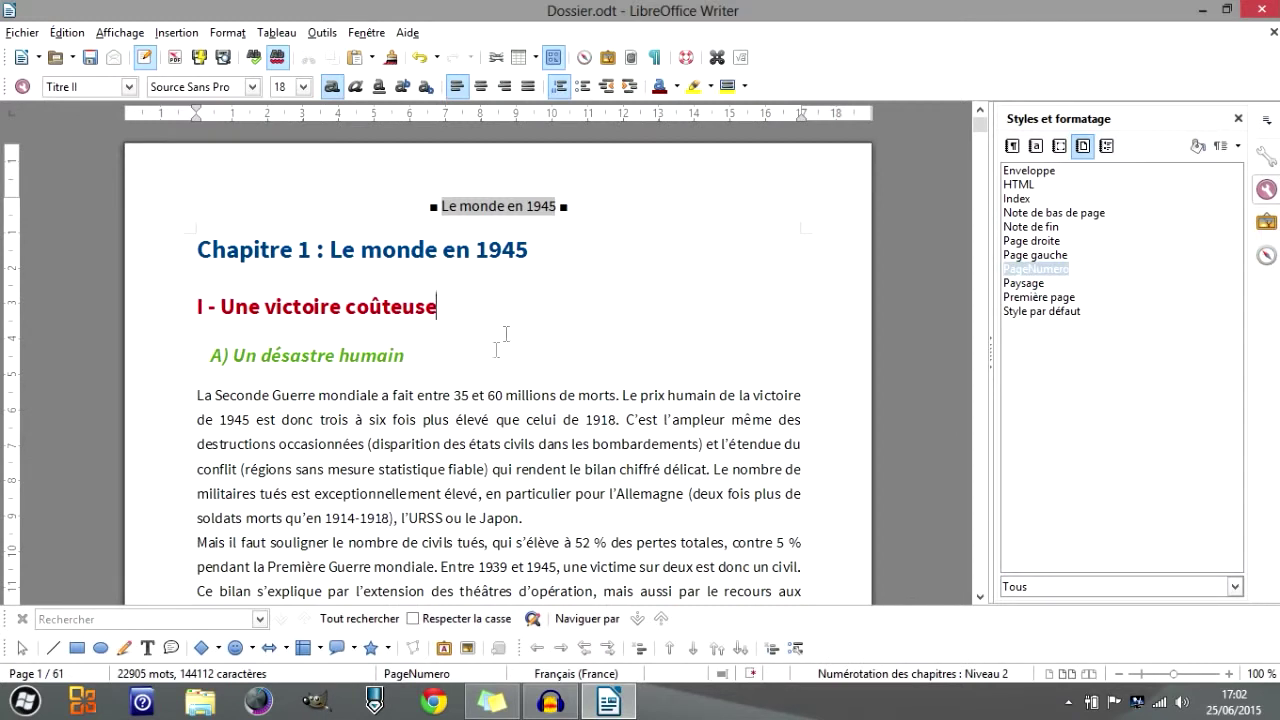
{"action": "left_click", "coordinate": [466, 366]}
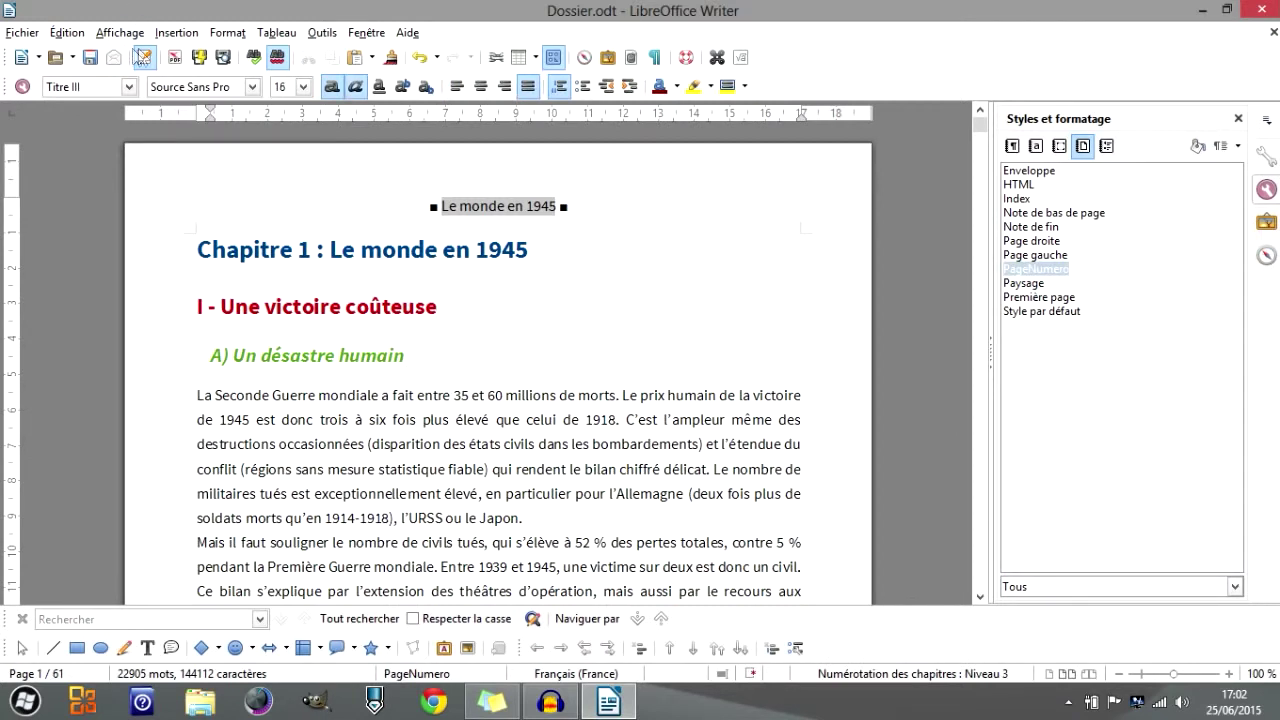
{"action": "left_click", "coordinate": [172, 34]}
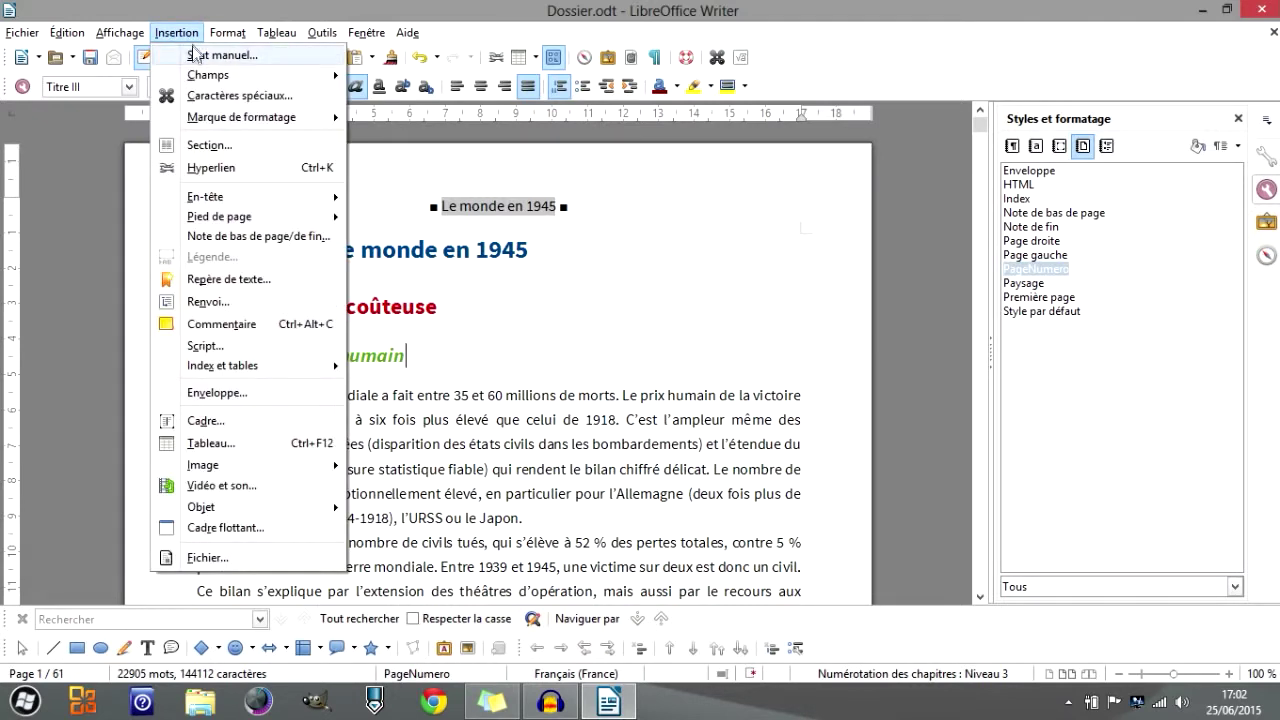
{"action": "left_click", "coordinate": [247, 62]}
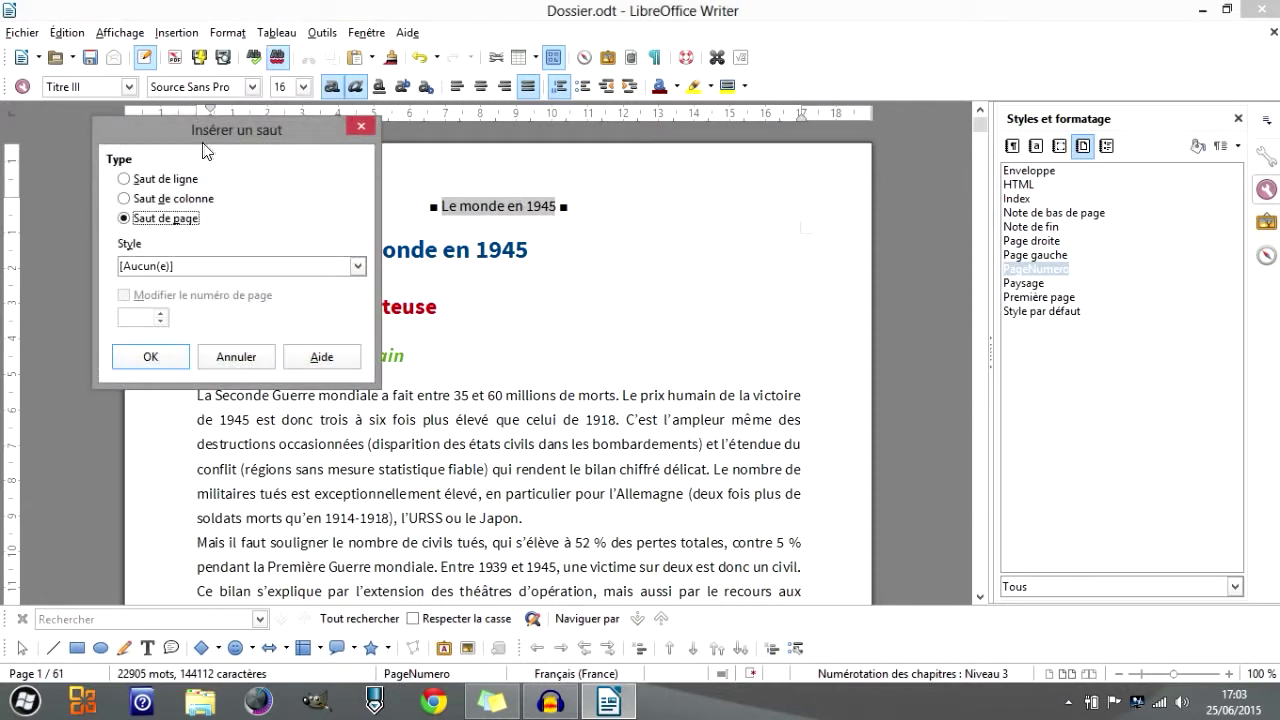
{"action": "left_click", "coordinate": [270, 167]}
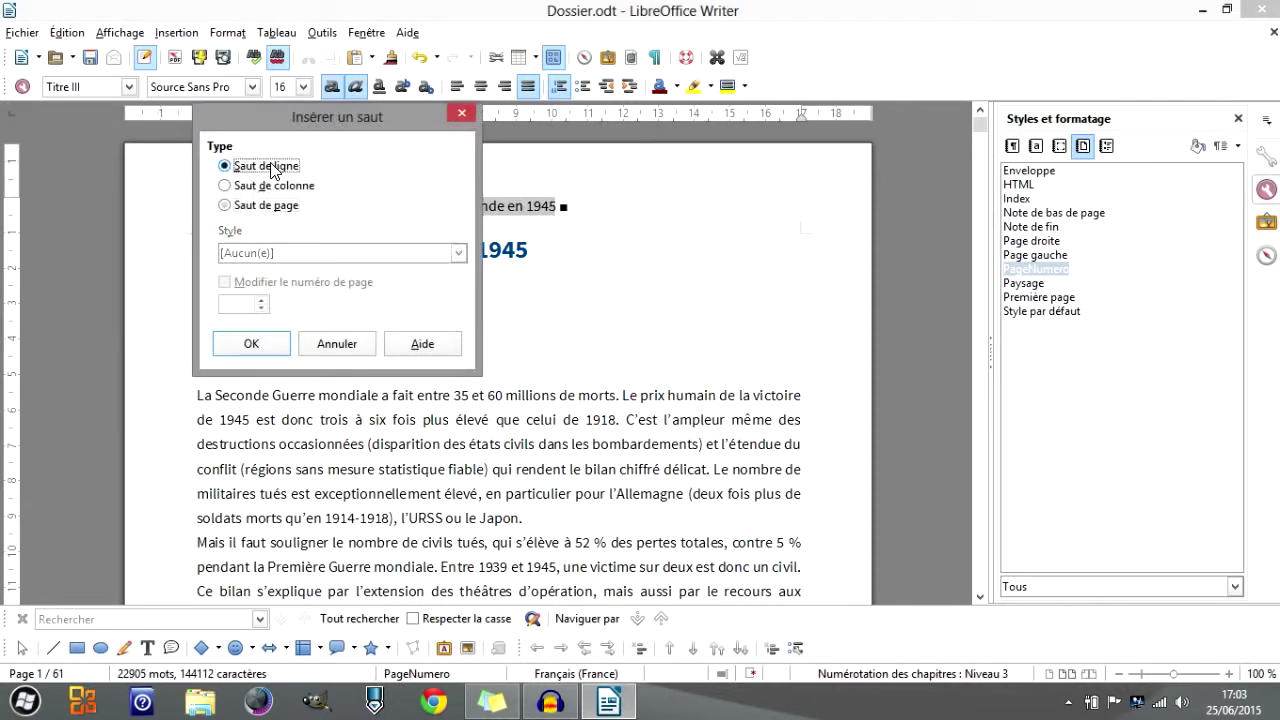
{"action": "left_click", "coordinate": [272, 186]}
{"action": "left_click", "coordinate": [270, 206]}
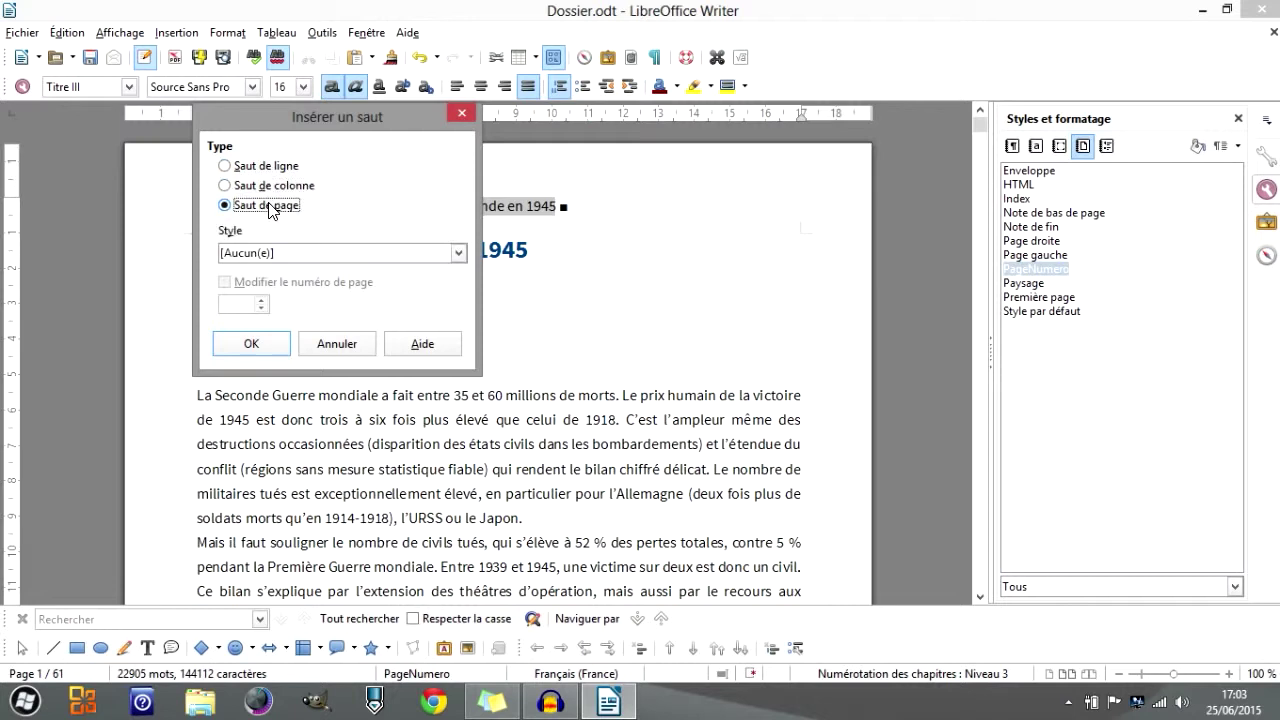
{"action": "left_click", "coordinate": [254, 168]}
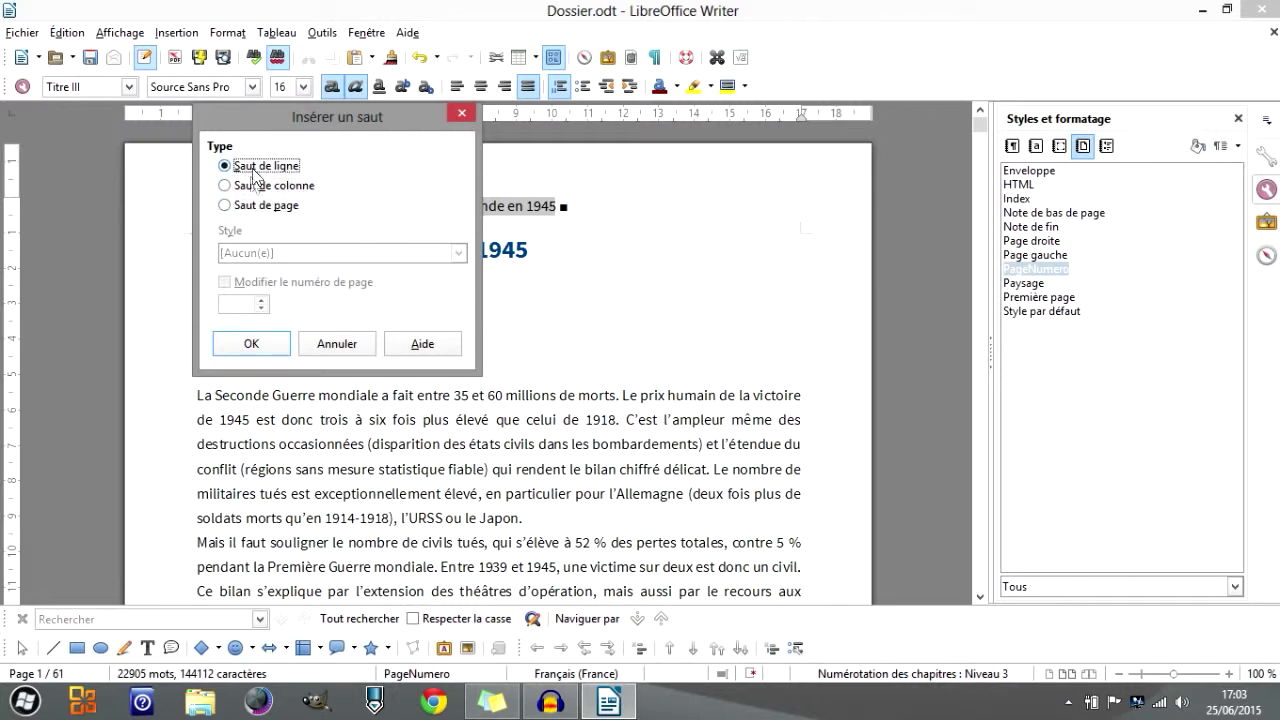
{"action": "left_click", "coordinate": [266, 352]}
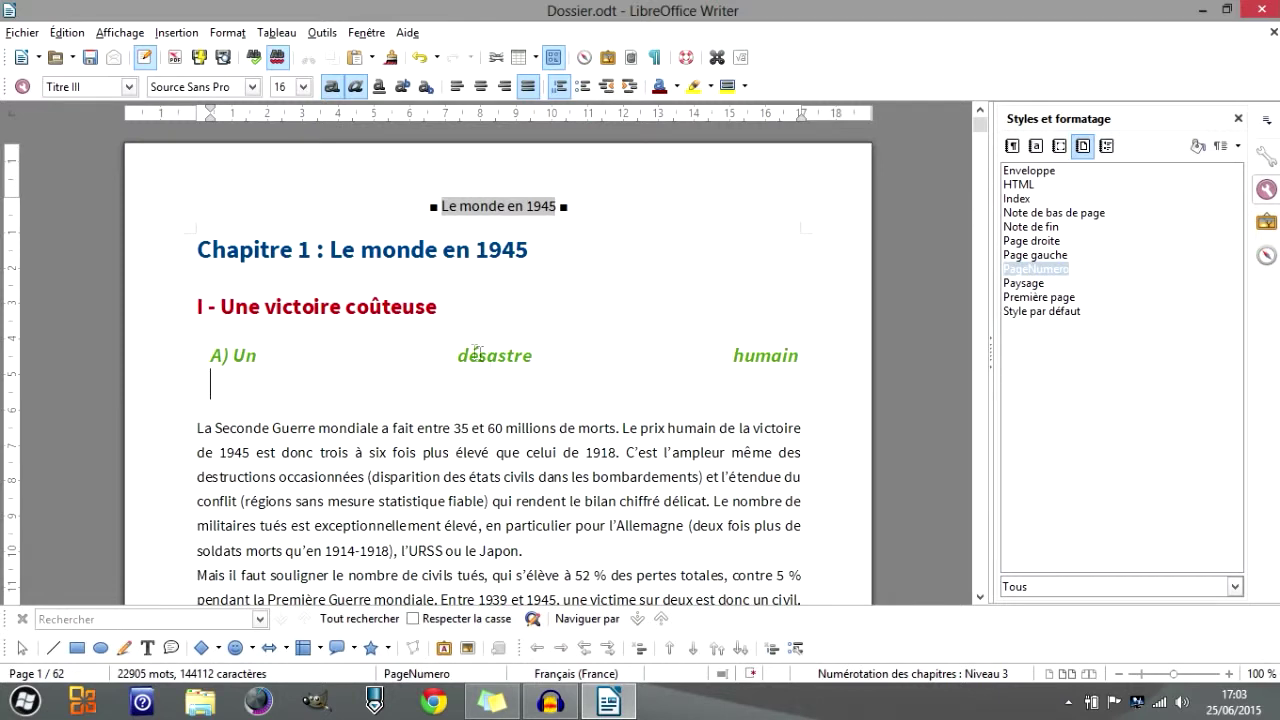
{"action": "left_click", "coordinate": [657, 58]}
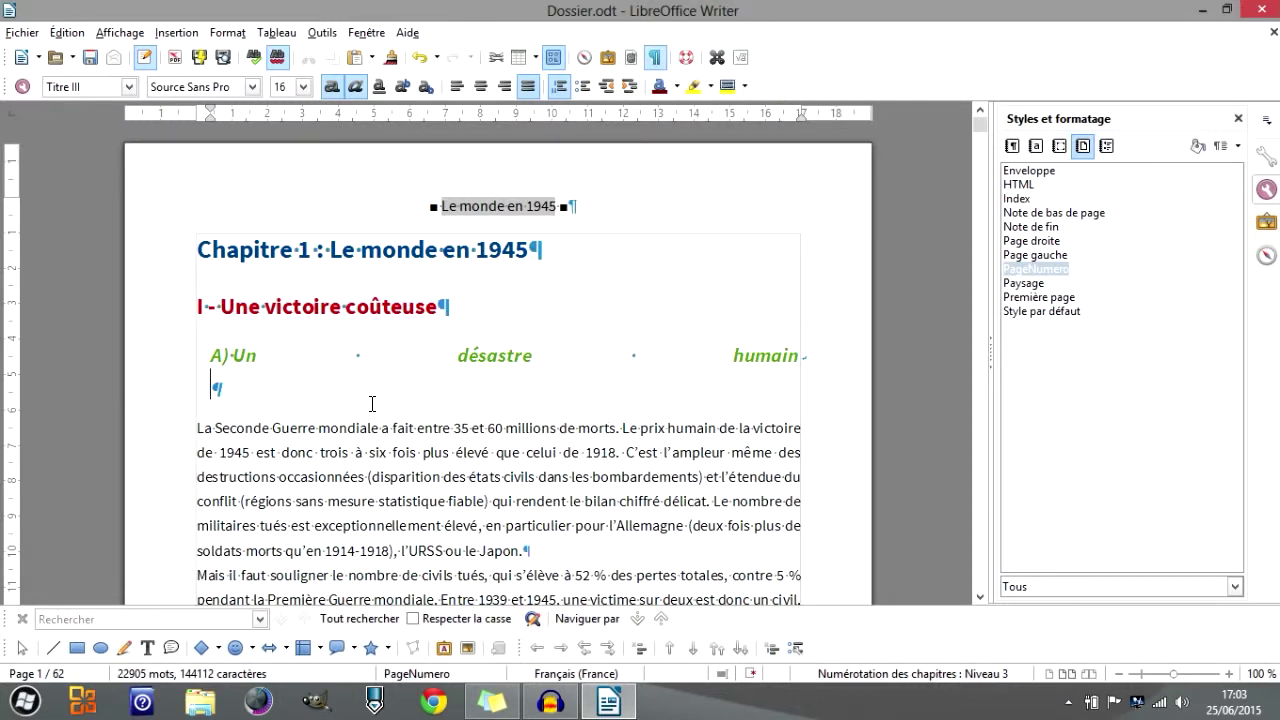
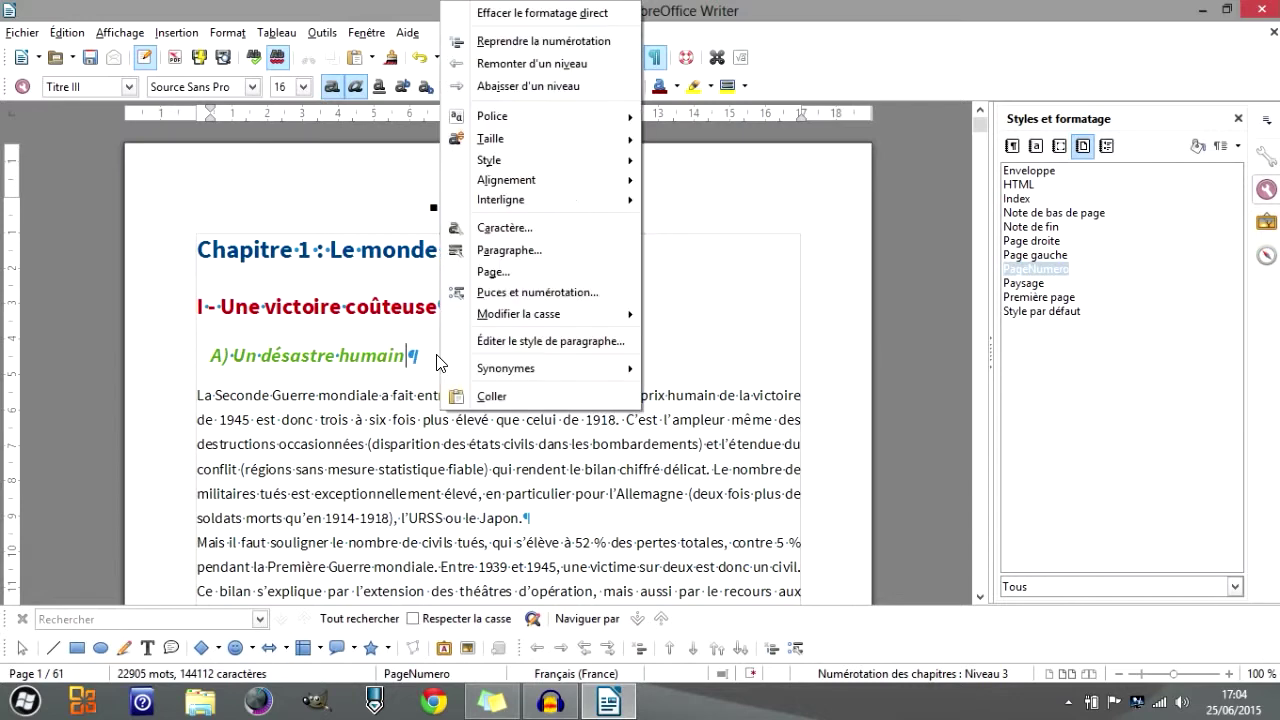
Set the PageNumero page style to two equal columns with 1 cm spacing between them.
{"action": "left_click", "coordinate": [512, 274]}
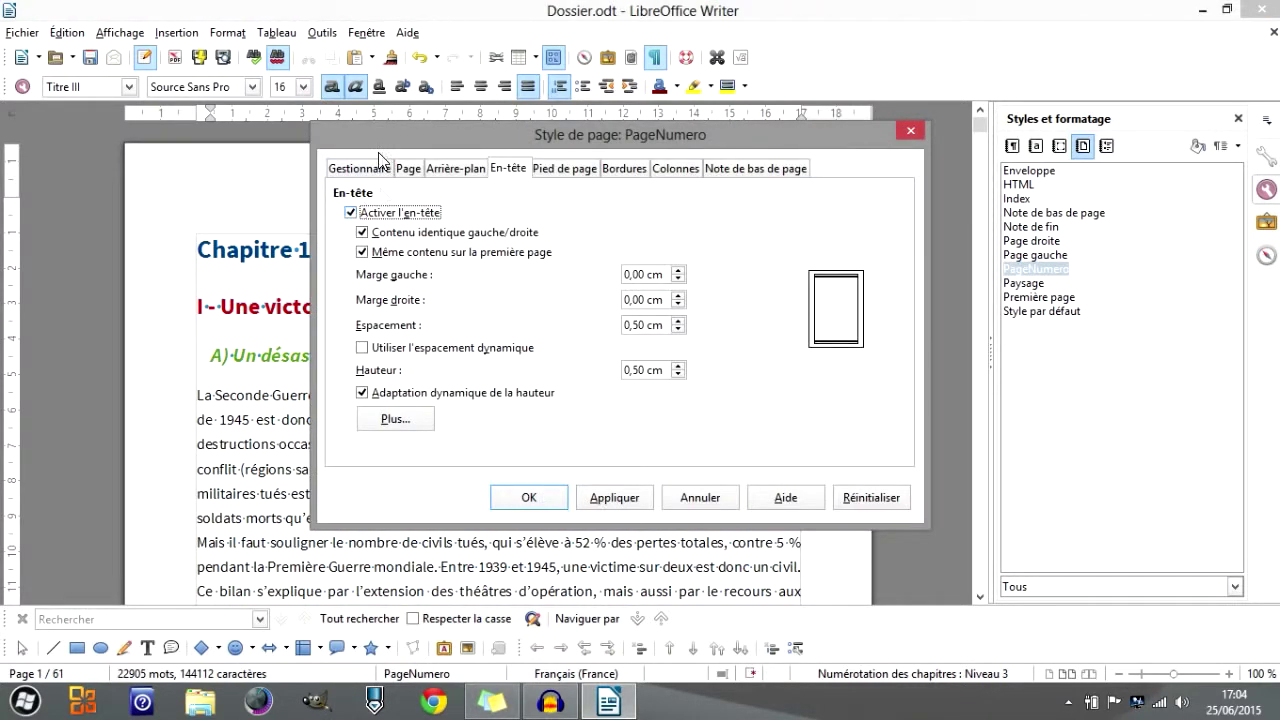
{"action": "left_click", "coordinate": [405, 168]}
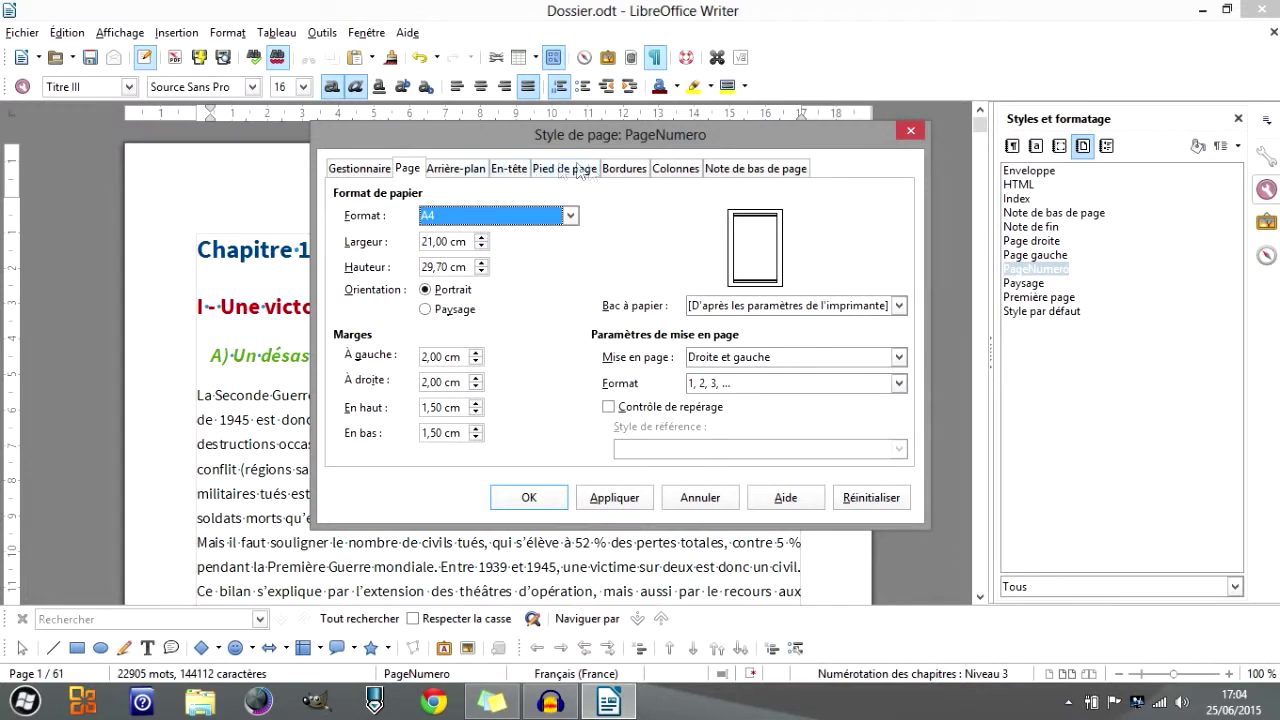
{"action": "left_click", "coordinate": [674, 170]}
{"action": "left_click", "coordinate": [510, 230]}
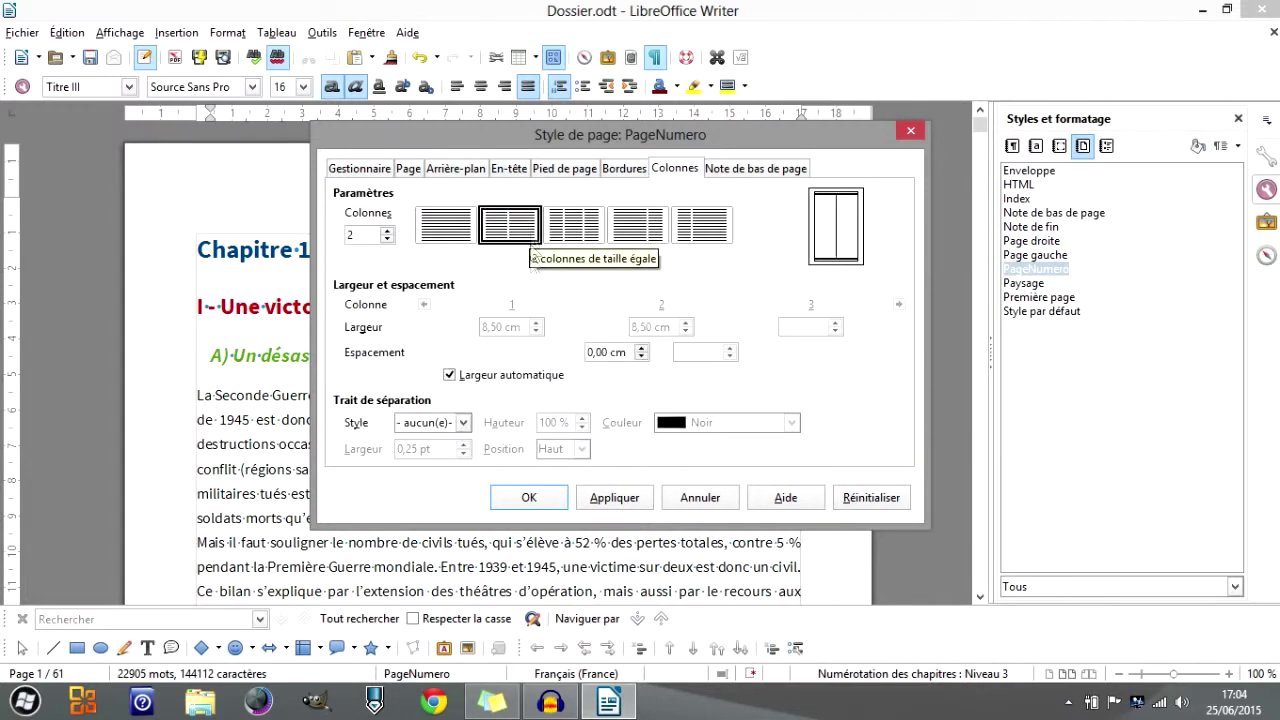
{"action": "double_click", "coordinate": [596, 353]}
{"action": "type", "text": "1"}
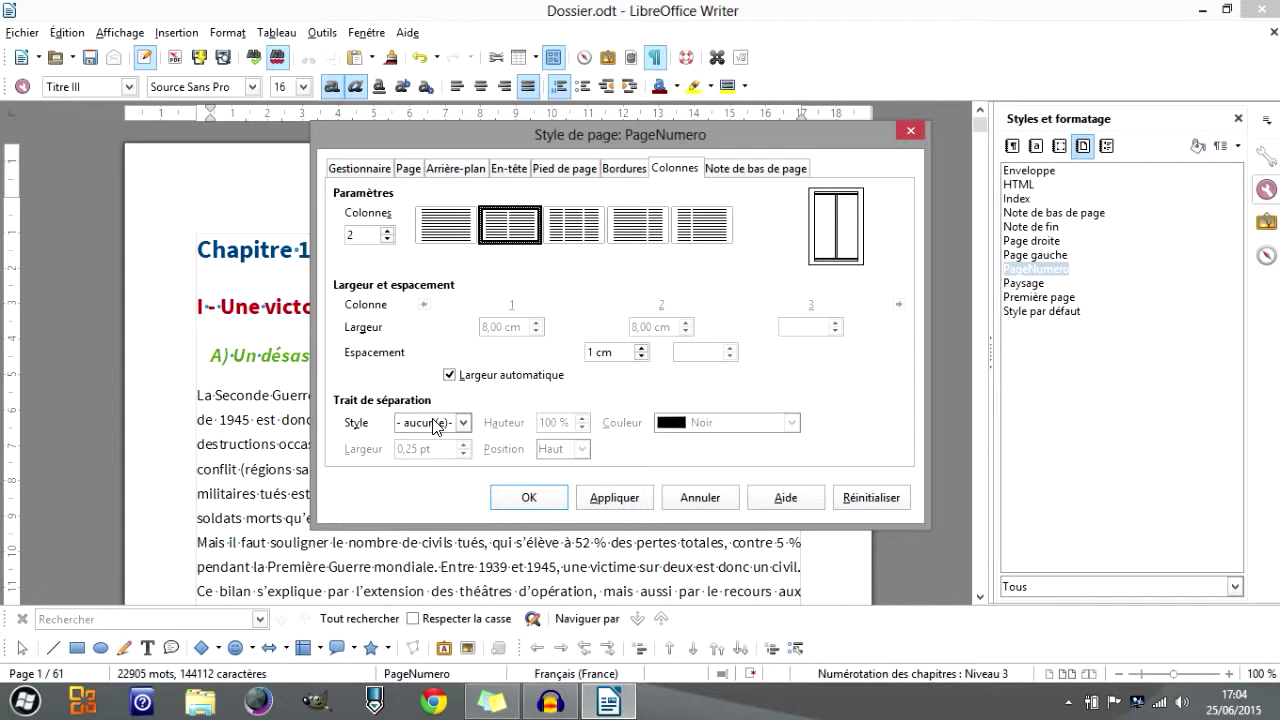
{"action": "left_click", "coordinate": [528, 500]}
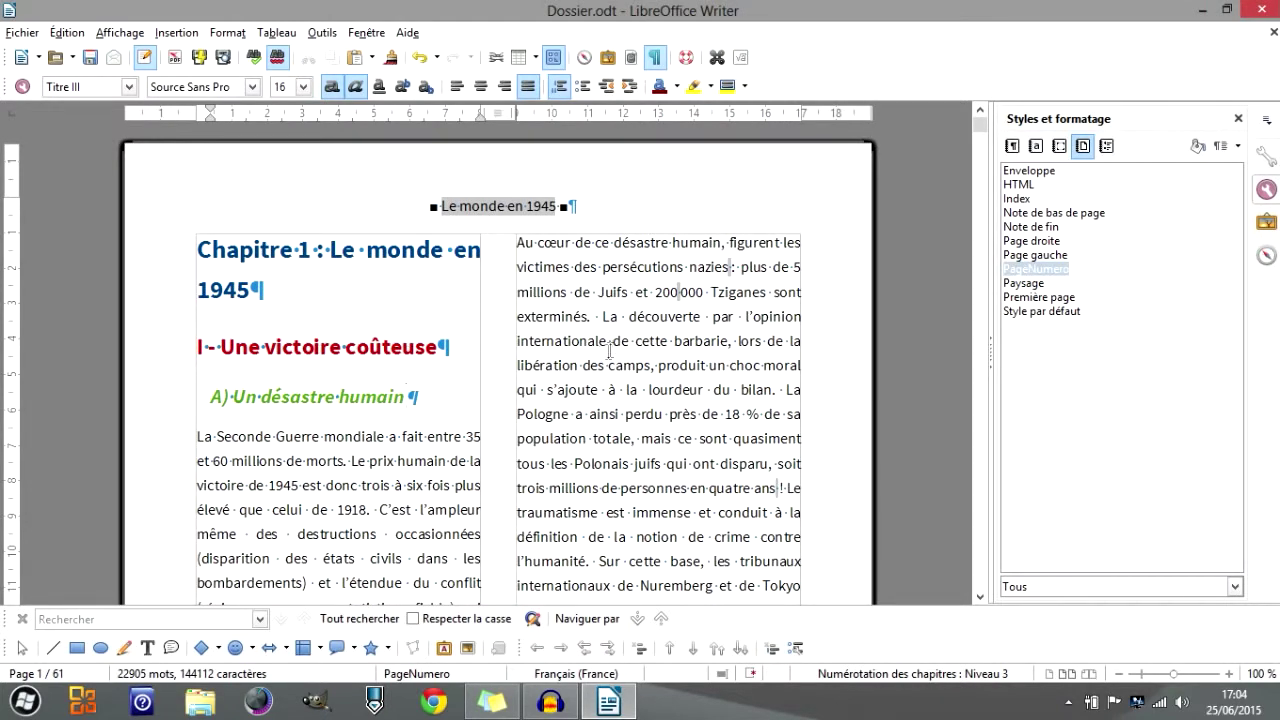
Insert a manual break of type Saut de colonne after "est donc bien plus totale qu'en 1914.", before the heading "B) Un traumatisme moral".
{"action": "scroll", "coordinate": [670, 298], "scroll_direction": "down", "scroll_amount": 7}
{"action": "scroll", "coordinate": [665, 303], "scroll_direction": "down", "scroll_amount": 2}
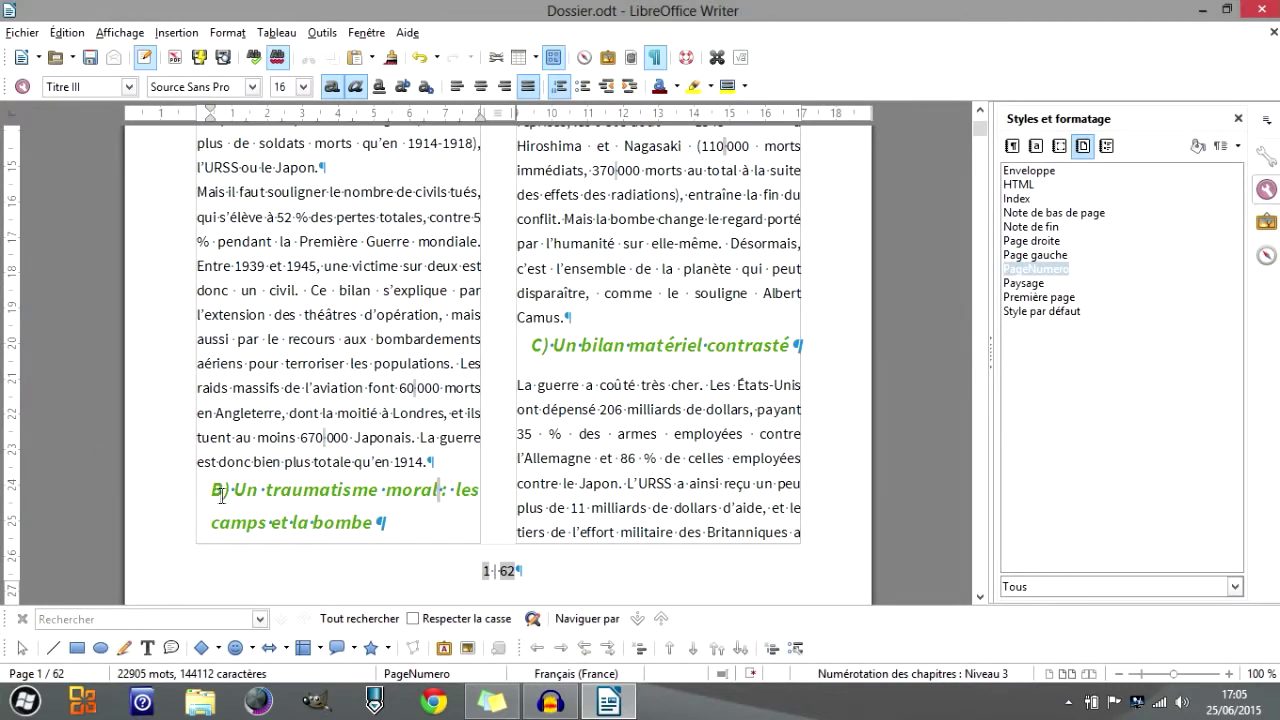
{"action": "scroll", "coordinate": [568, 384], "scroll_direction": "up", "scroll_amount": 9}
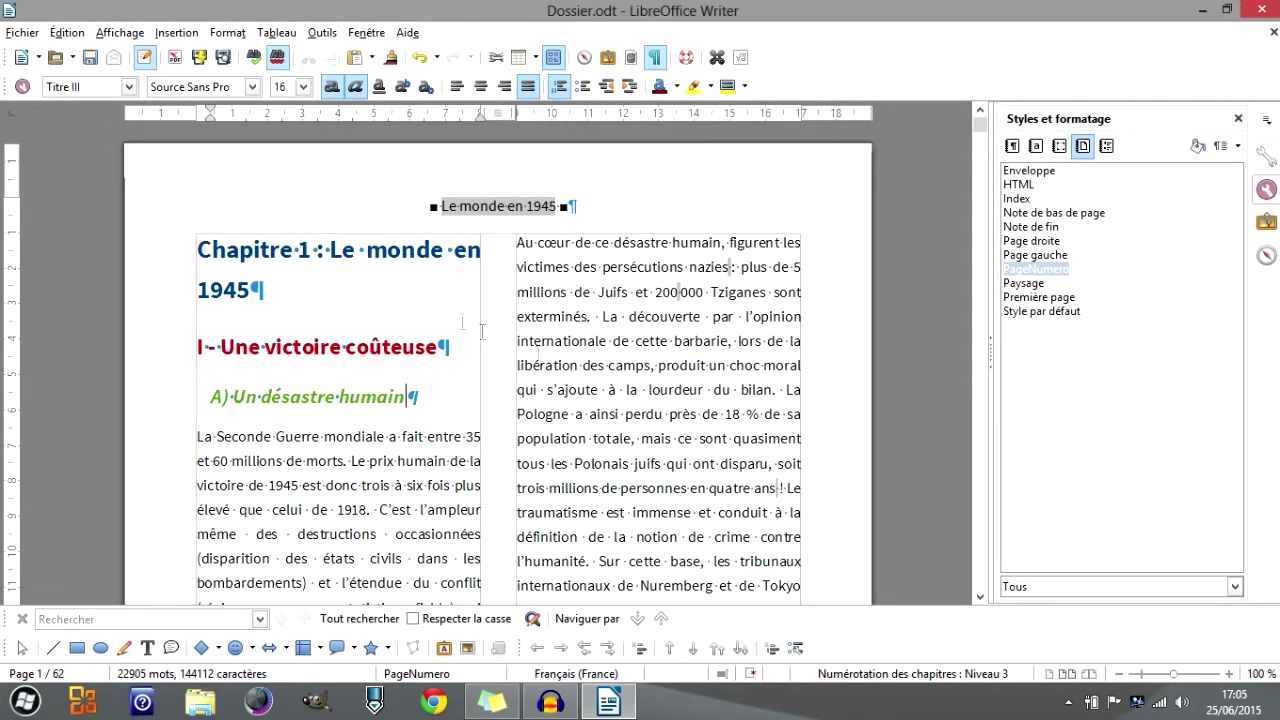
{"action": "scroll", "coordinate": [505, 497], "scroll_direction": "down", "scroll_amount": 10}
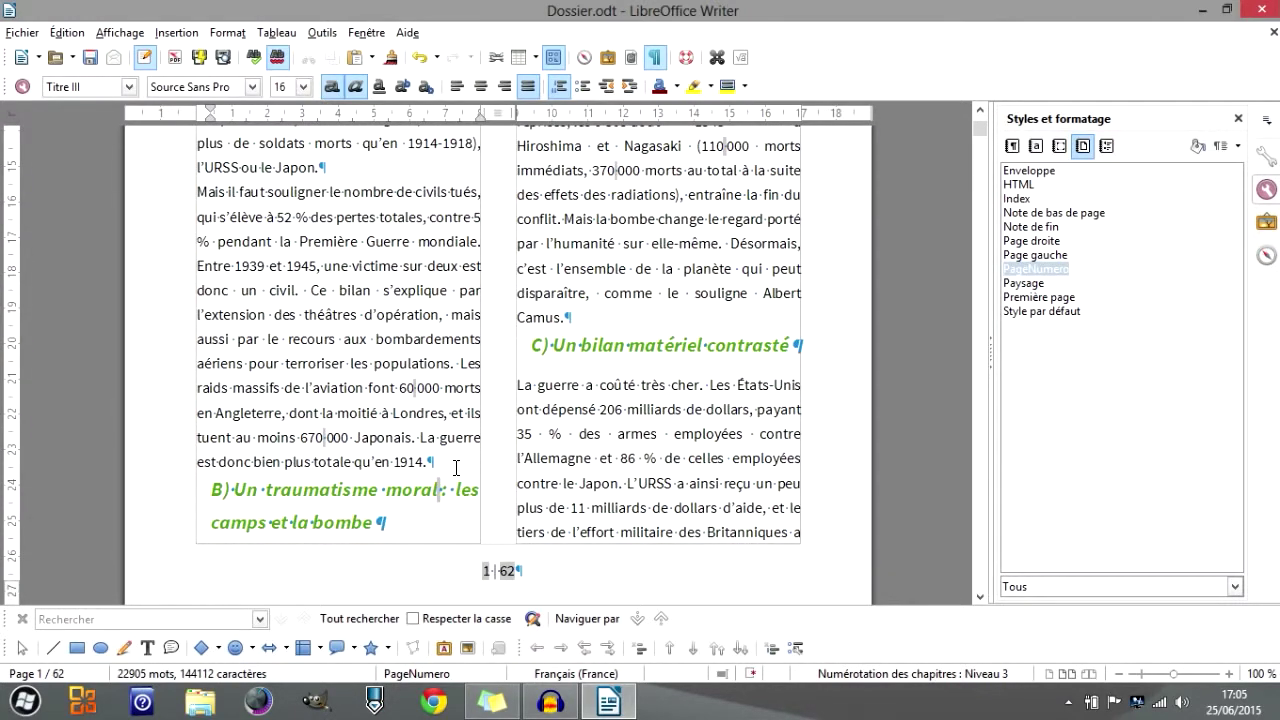
{"action": "left_click", "coordinate": [455, 466]}
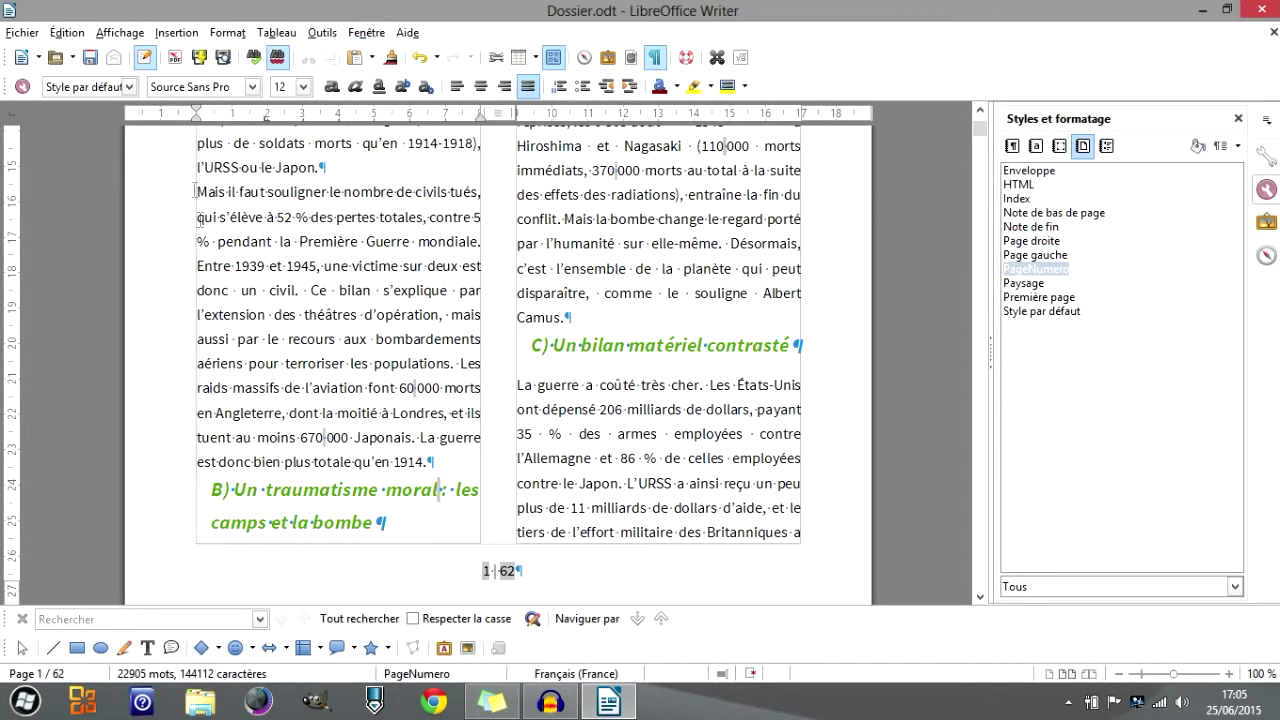
{"action": "left_click", "coordinate": [176, 32]}
{"action": "left_click", "coordinate": [214, 55]}
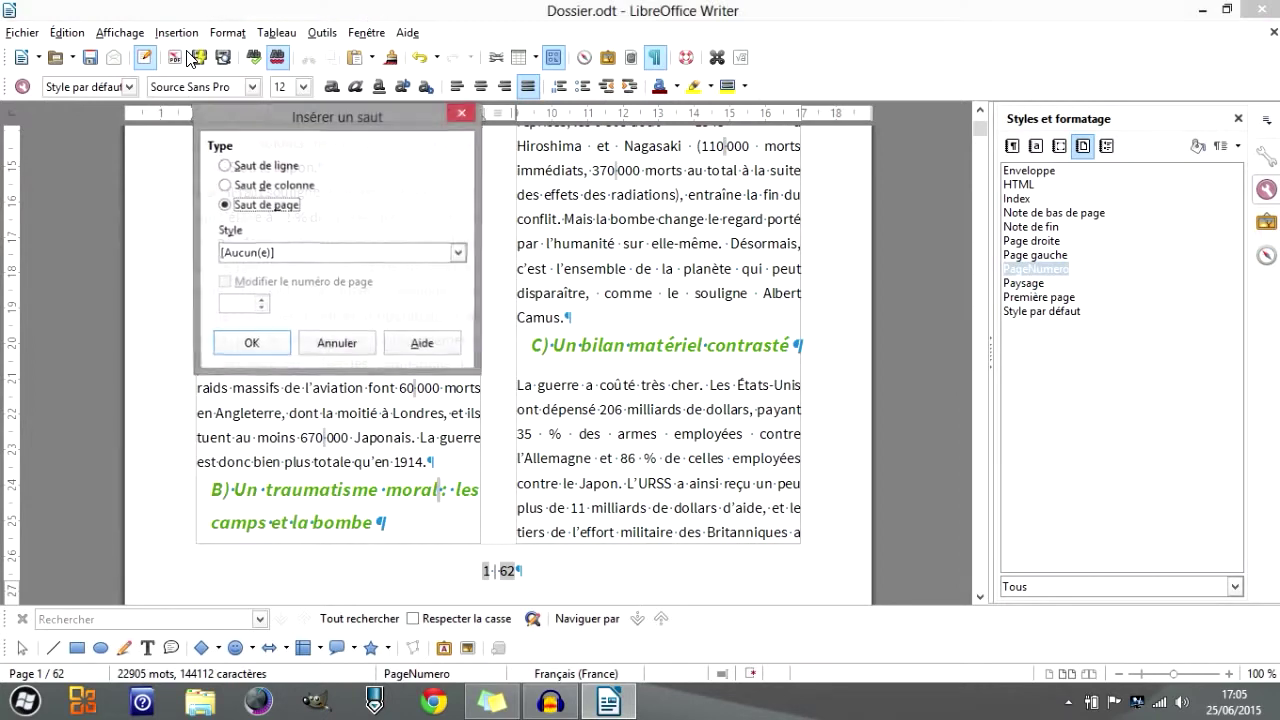
{"action": "left_click", "coordinate": [298, 186]}
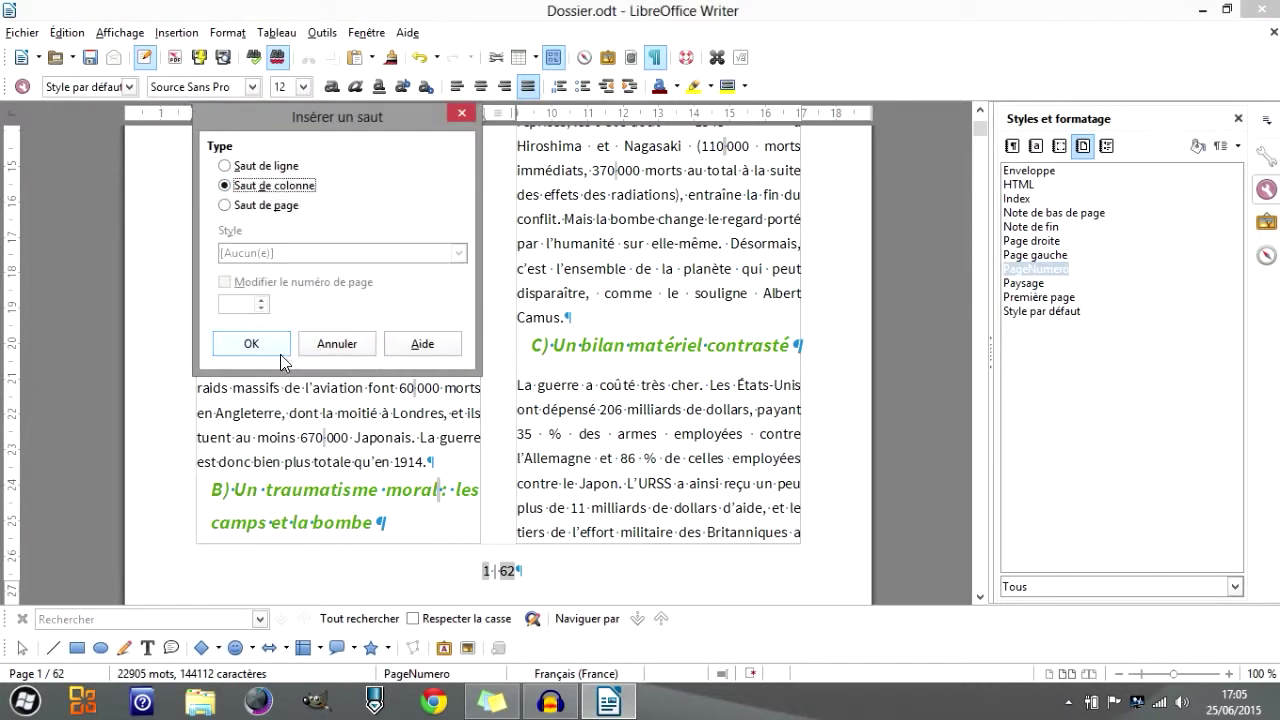
{"action": "left_click", "coordinate": [251, 343]}
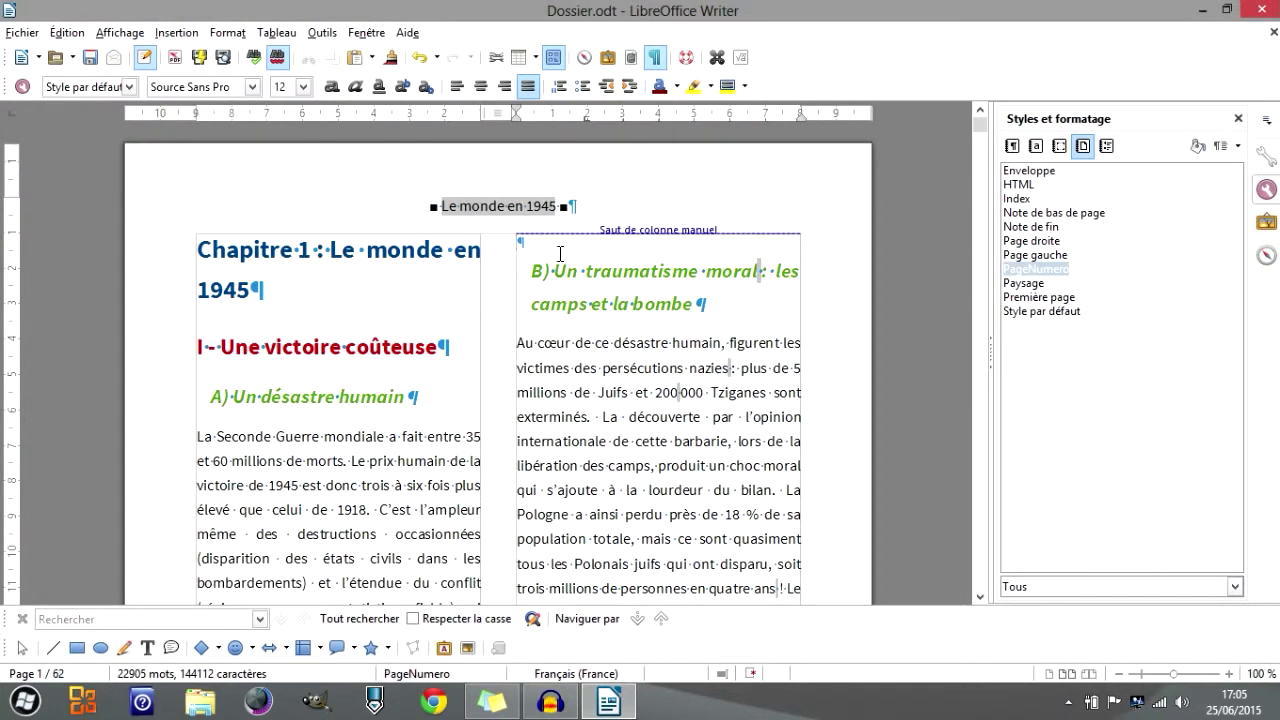
Examine the column layout on page 1, delete the manual column break before heading B), and undo that deletion.
{"action": "scroll", "coordinate": [530, 318], "scroll_direction": "down", "scroll_amount": 10}
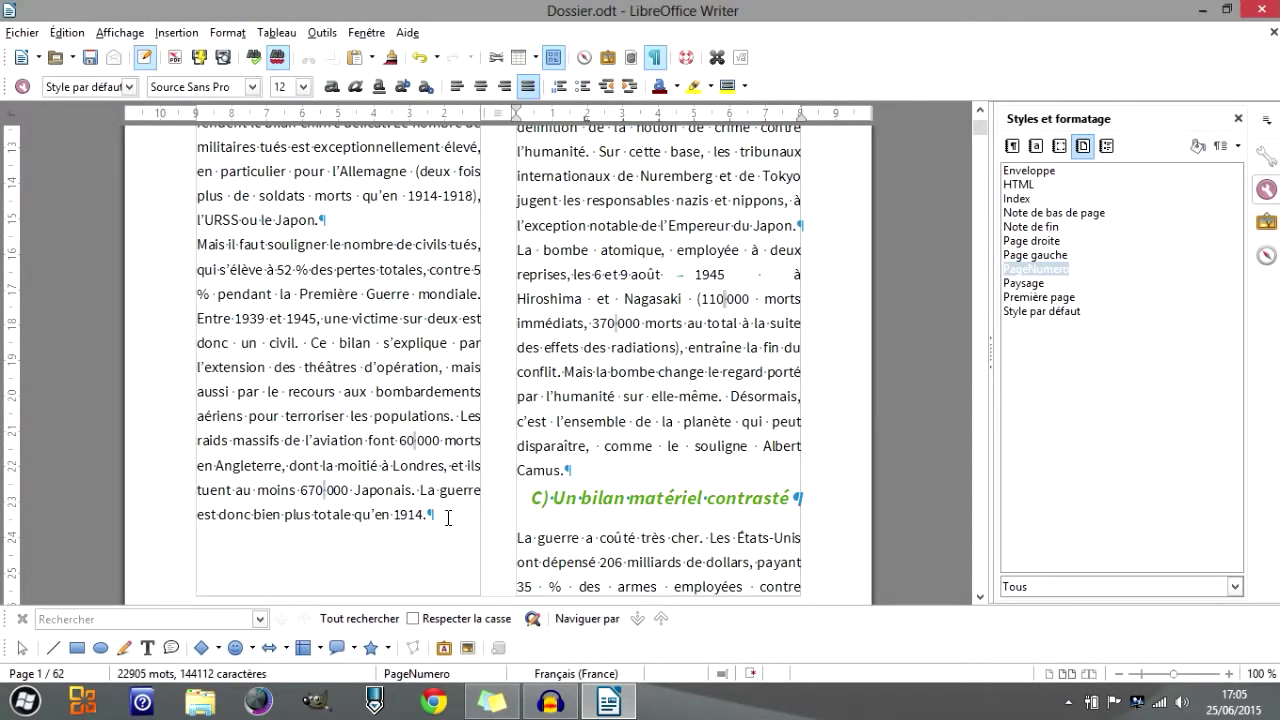
{"action": "scroll", "coordinate": [510, 476], "scroll_direction": "up", "scroll_amount": 8}
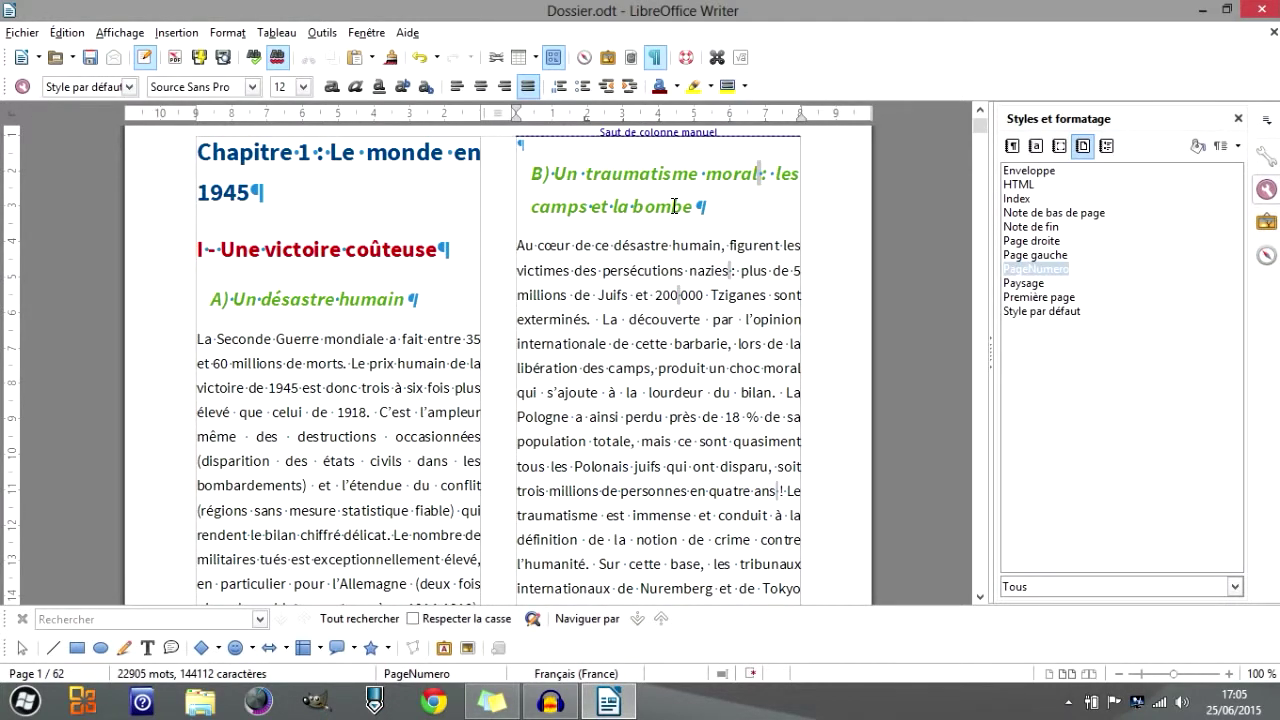
{"action": "scroll", "coordinate": [674, 206], "scroll_direction": "up", "scroll_amount": 2}
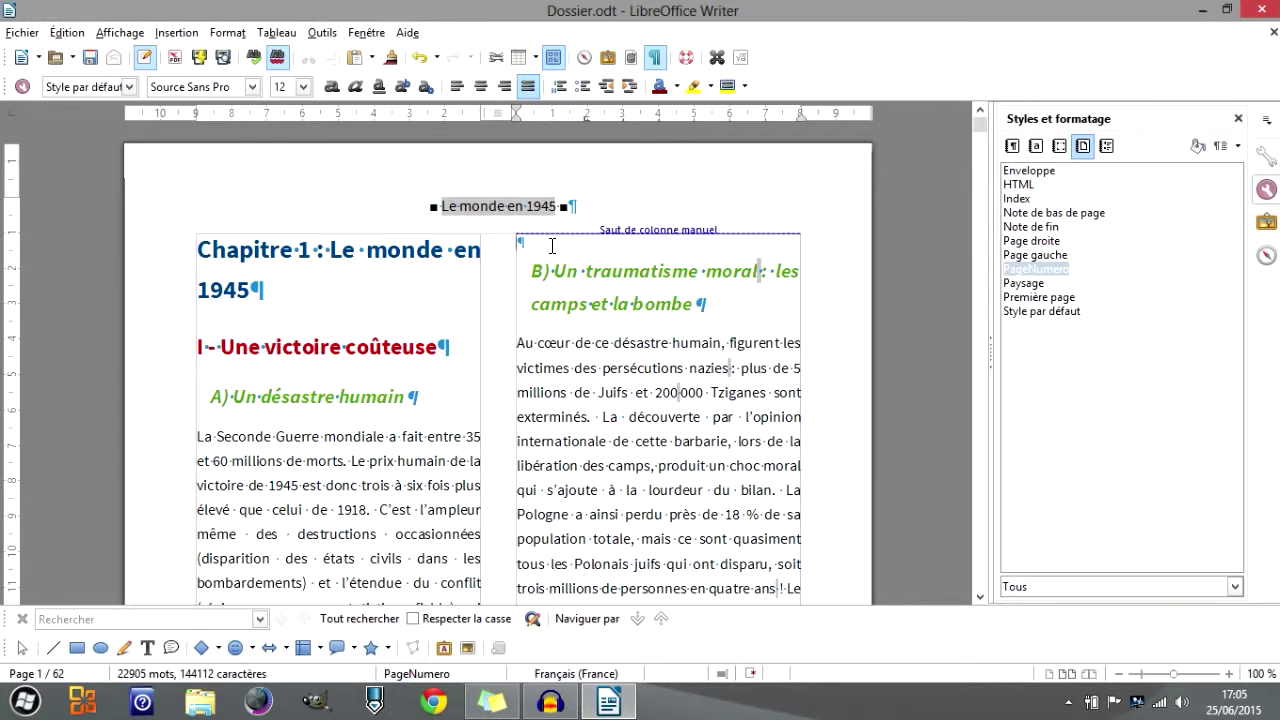
{"action": "scroll", "coordinate": [780, 370], "scroll_direction": "down", "scroll_amount": 2}
{"action": "scroll", "coordinate": [778, 367], "scroll_direction": "up", "scroll_amount": 2}
{"action": "key", "text": "Delete"}
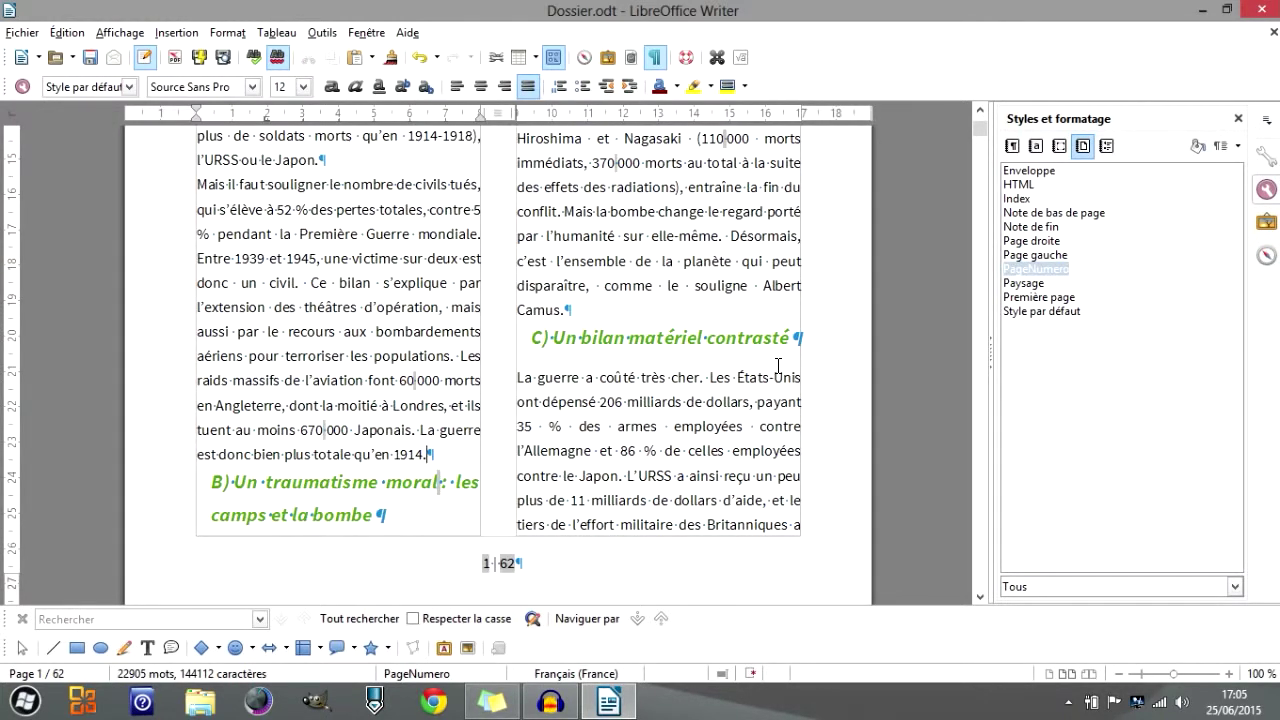
{"action": "key", "text": "ctrl+z"}
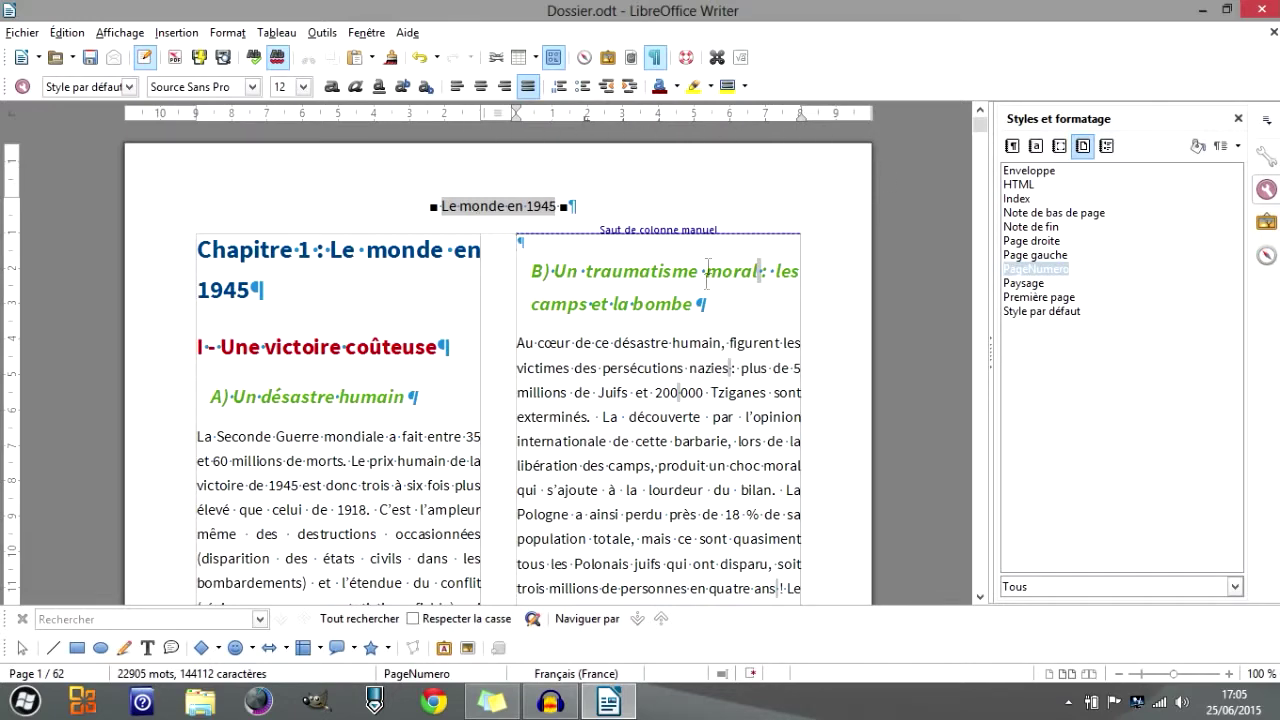
Add two empty paragraphs after "l'URSS ou le Japon.", check the column break on page 1, and remove the added paragraphs.
{"action": "scroll", "coordinate": [594, 295], "scroll_direction": "down", "scroll_amount": 15}
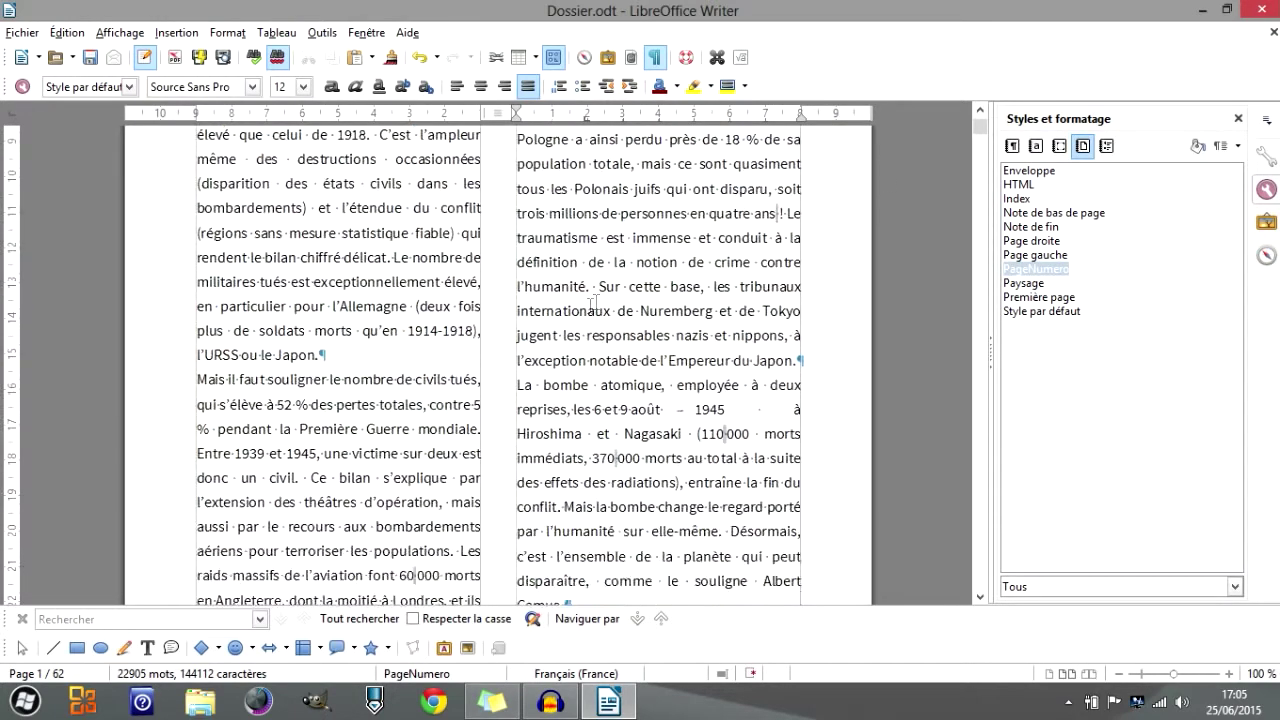
{"action": "scroll", "coordinate": [366, 258], "scroll_direction": "up", "scroll_amount": 2}
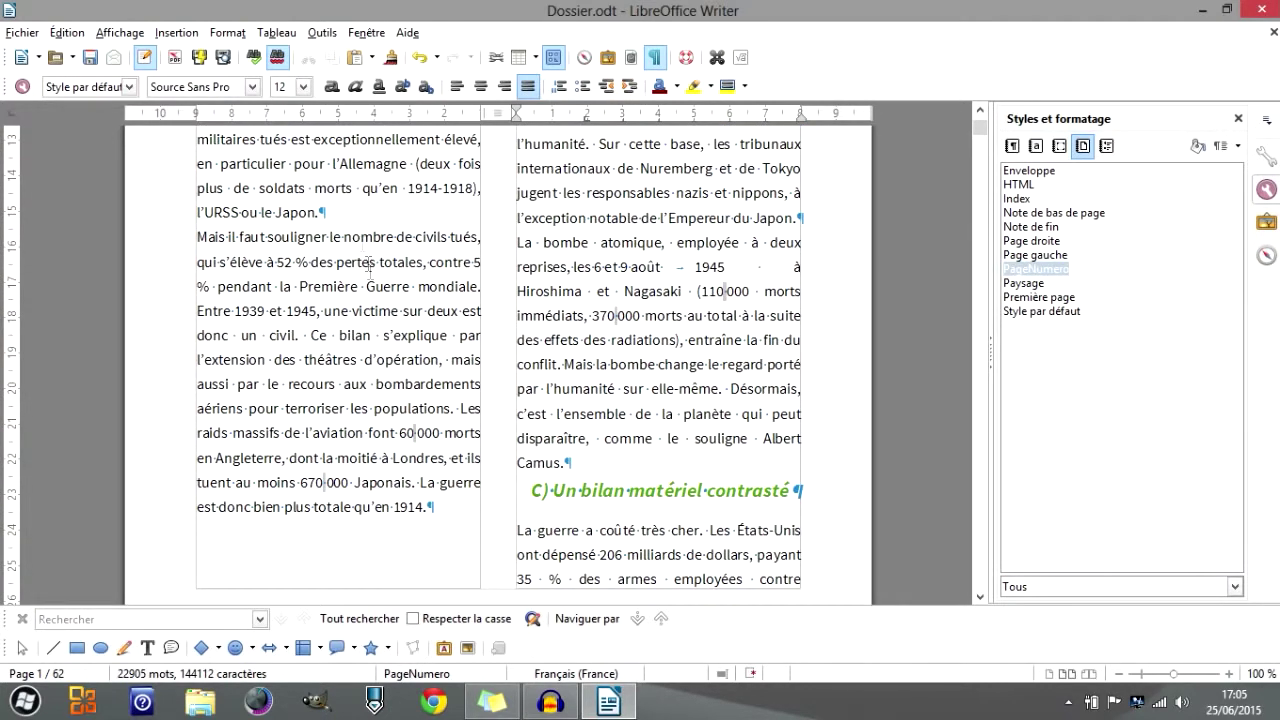
{"action": "left_click", "coordinate": [366, 221]}
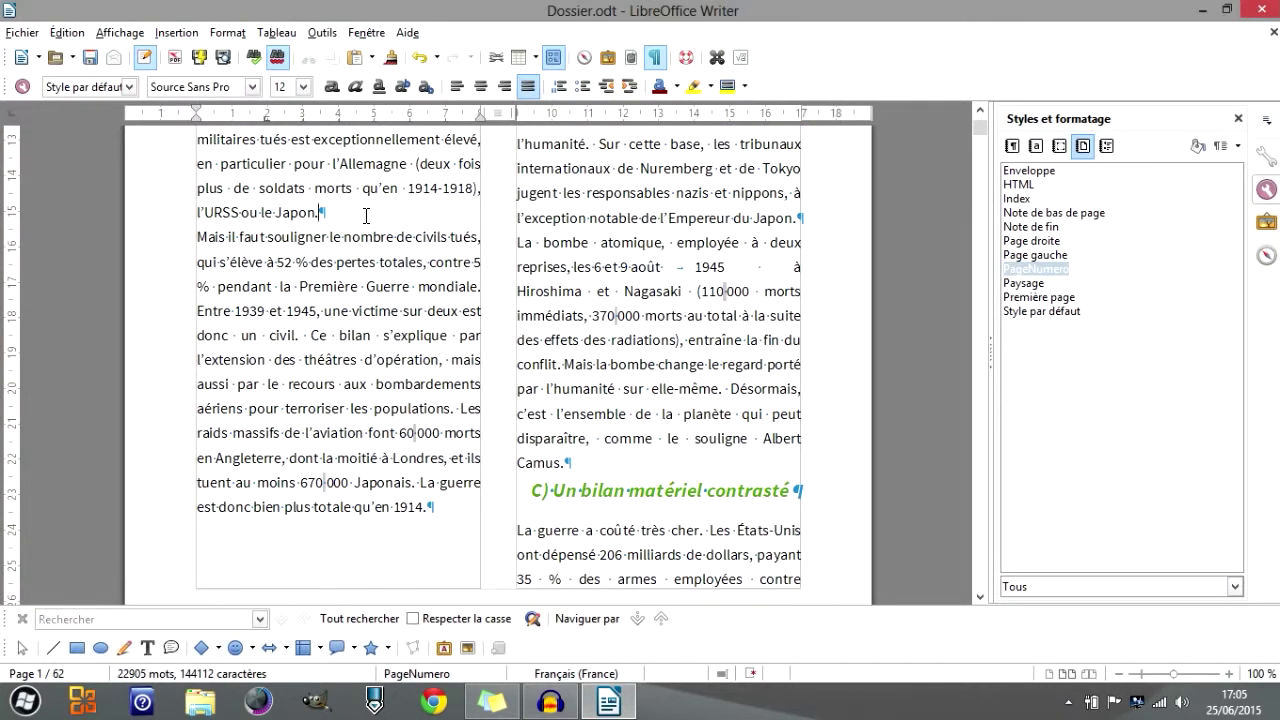
{"action": "key", "text": "Return"}
{"action": "key", "text": "Return"}
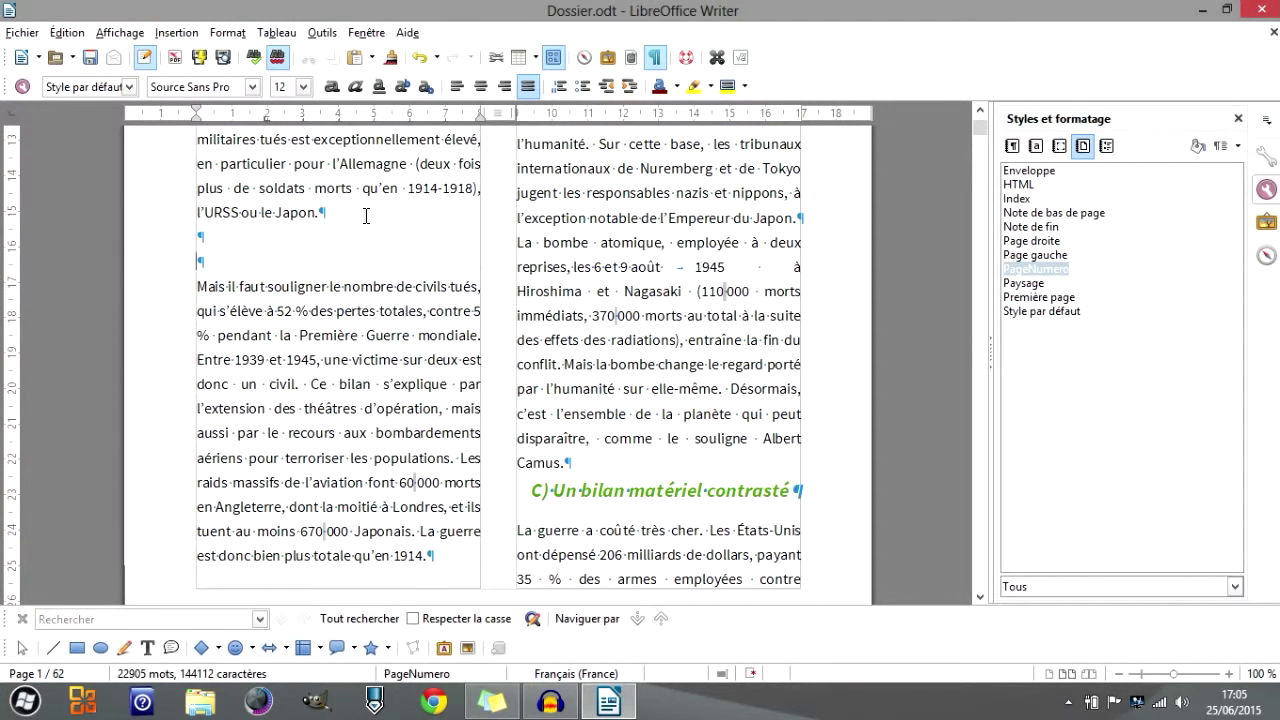
{"action": "scroll", "coordinate": [456, 552], "scroll_direction": "up", "scroll_amount": 5}
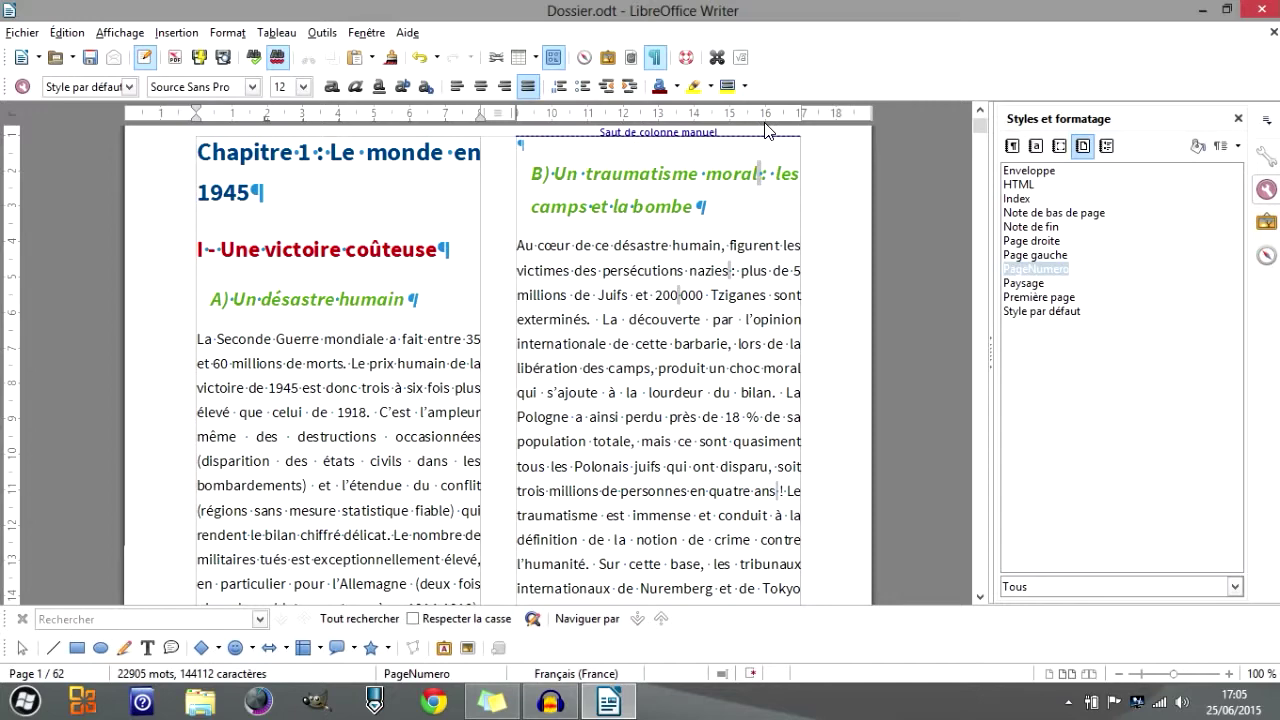
{"action": "scroll", "coordinate": [657, 307], "scroll_direction": "down", "scroll_amount": 3}
{"action": "scroll", "coordinate": [657, 307], "scroll_direction": "down", "scroll_amount": 1}
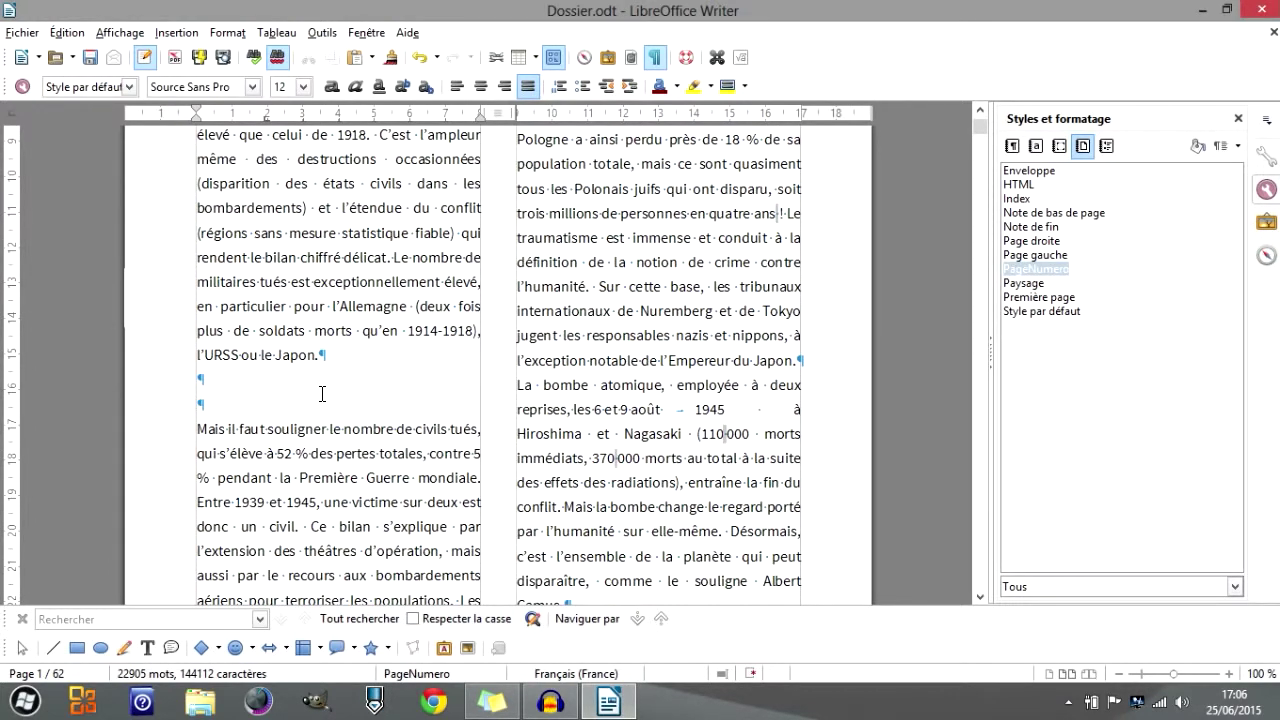
{"action": "key", "text": "BackSpace"}
{"action": "key", "text": "BackSpace"}
Replace the manual column break with three empty paragraphs between "est donc bien plus totale qu'en 1914." and heading B).
{"action": "scroll", "coordinate": [356, 405], "scroll_direction": "down", "scroll_amount": 3}
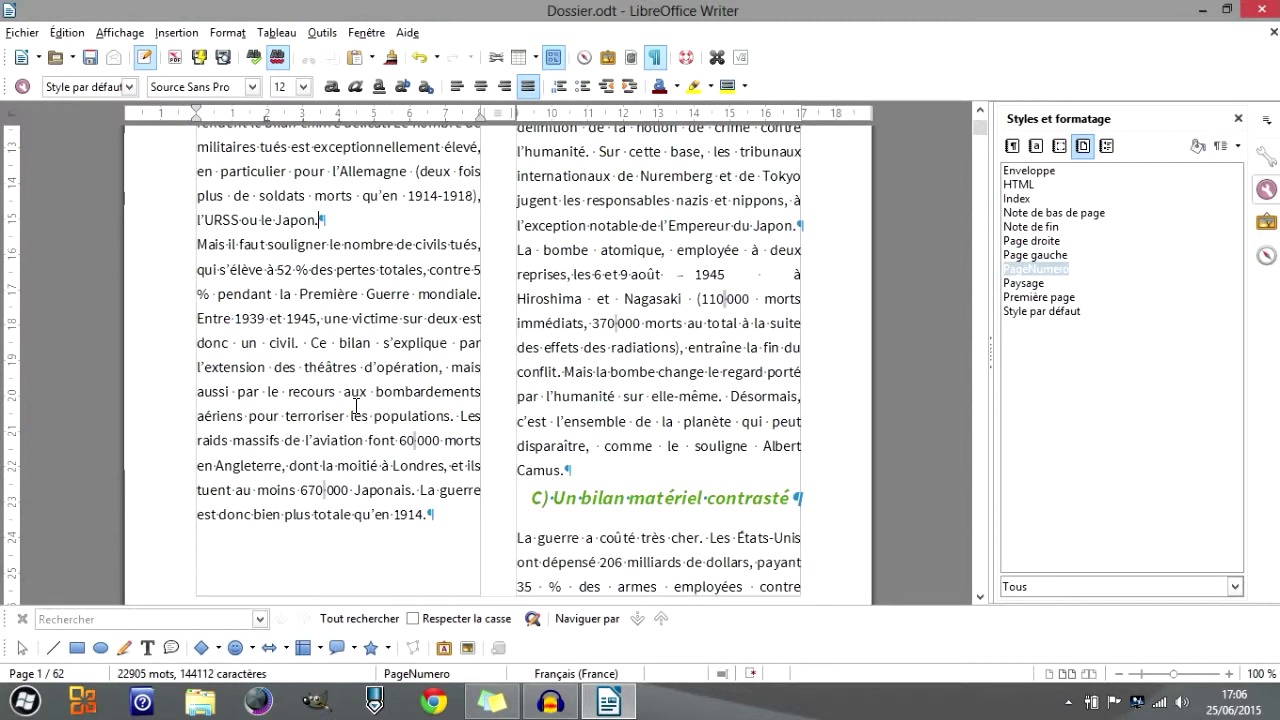
{"action": "key", "text": "Return"}
{"action": "key", "text": "Return"}
{"action": "key", "text": "ctrl+Home"}
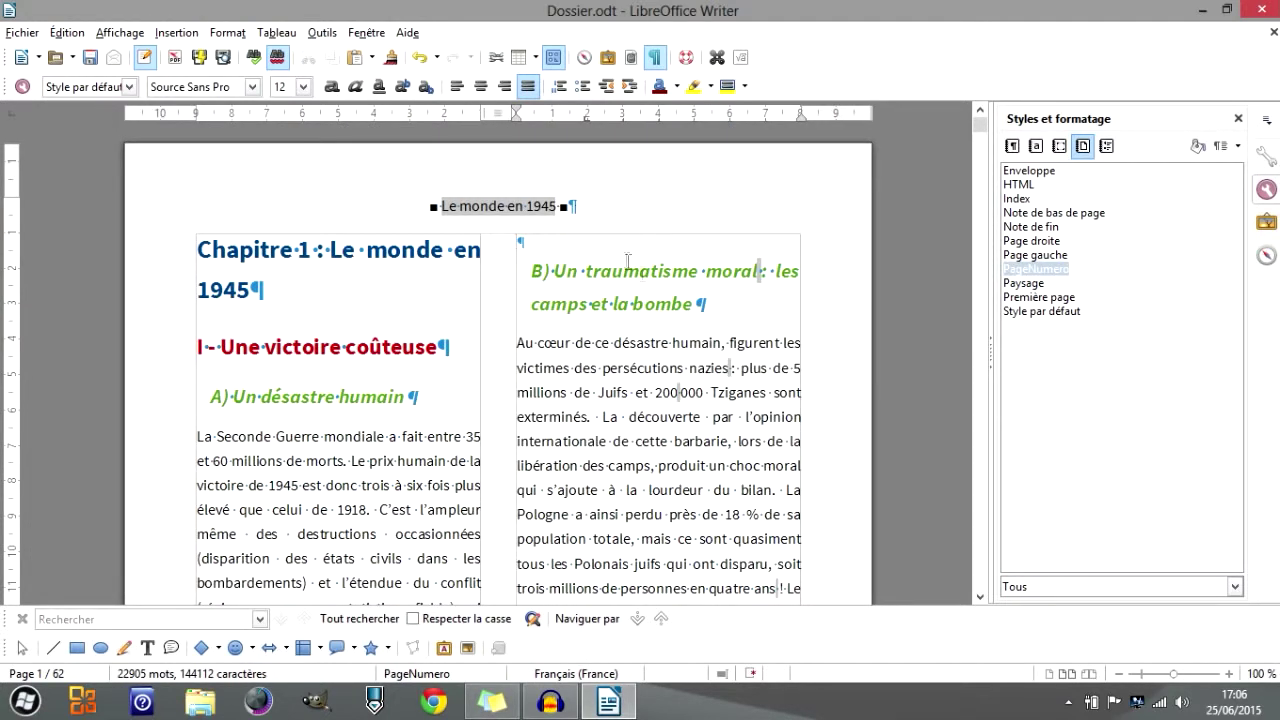
{"action": "scroll", "coordinate": [472, 494], "scroll_direction": "down", "scroll_amount": 5}
{"action": "scroll", "coordinate": [444, 464], "scroll_direction": "down", "scroll_amount": 3}
{"action": "scroll", "coordinate": [255, 520], "scroll_direction": "down", "scroll_amount": 2}
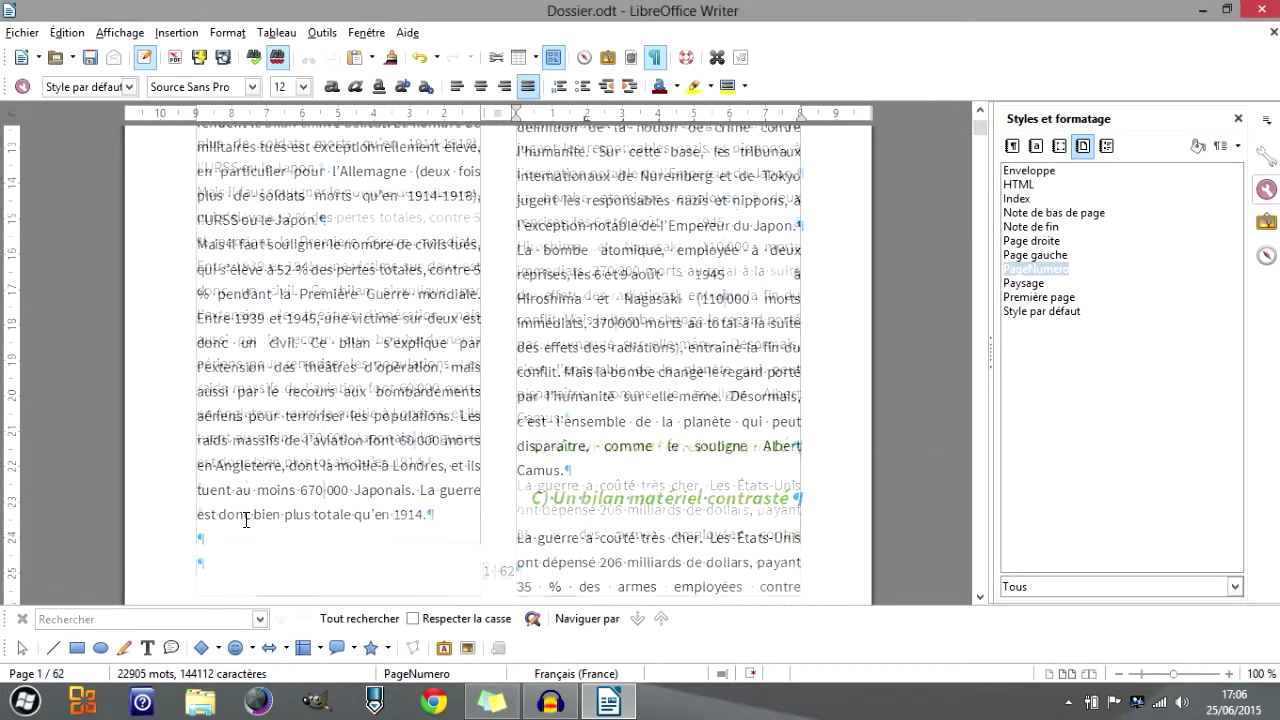
{"action": "scroll", "coordinate": [641, 410], "scroll_direction": "up", "scroll_amount": 6}
{"action": "scroll", "coordinate": [641, 410], "scroll_direction": "up", "scroll_amount": 6}
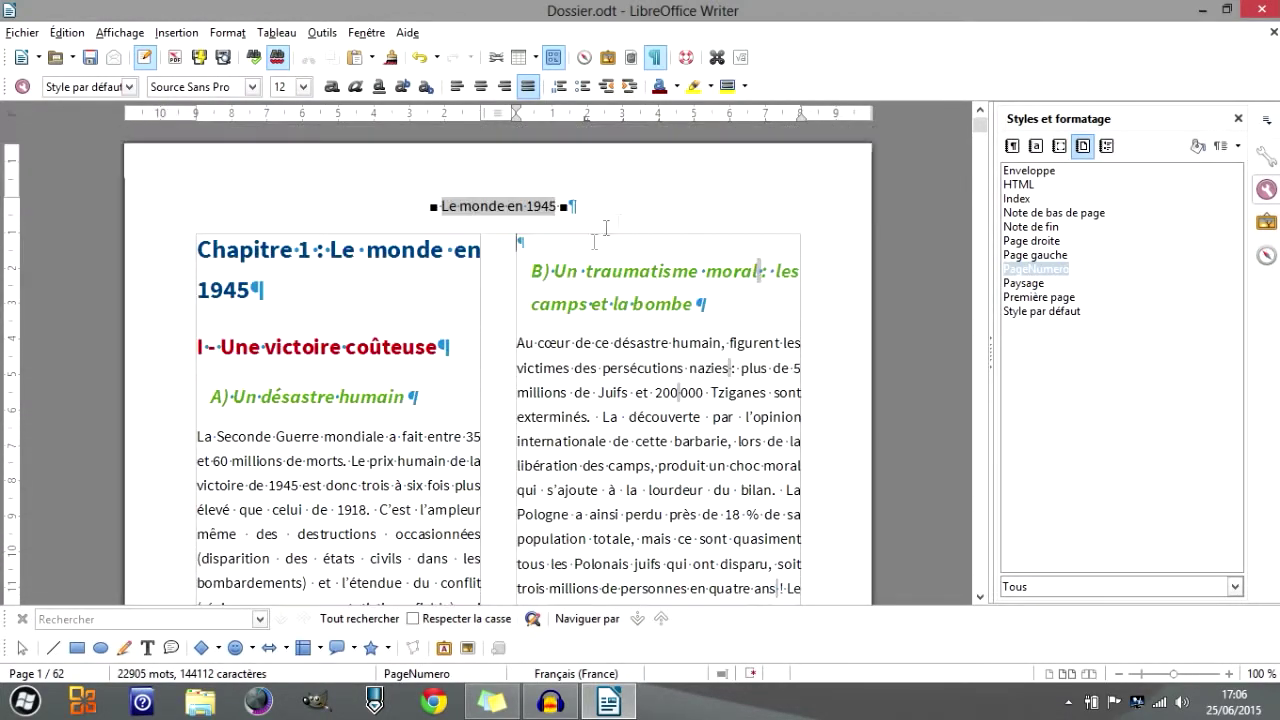
Add one empty paragraph after "l'URSS ou le Japon." and check the start of the second column.
{"action": "scroll", "coordinate": [463, 449], "scroll_direction": "down", "scroll_amount": 6}
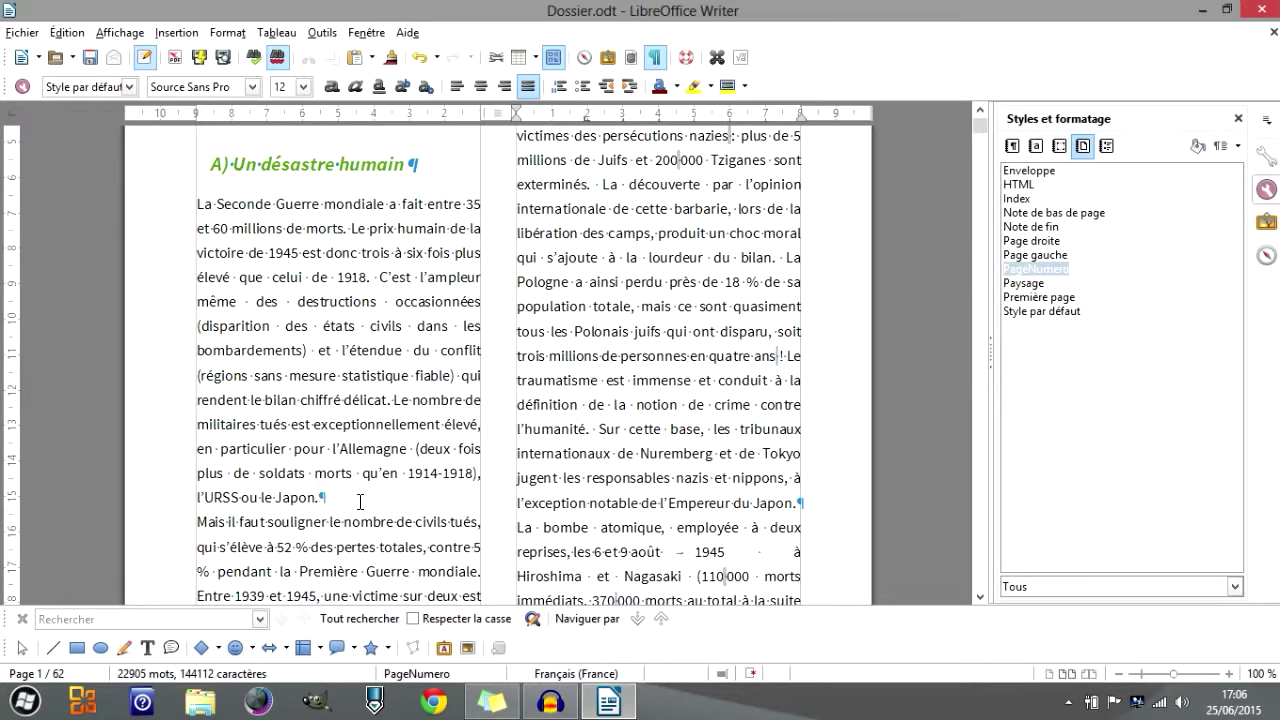
{"action": "scroll", "coordinate": [473, 465], "scroll_direction": "up", "scroll_amount": 2}
{"action": "scroll", "coordinate": [432, 488], "scroll_direction": "down", "scroll_amount": 2}
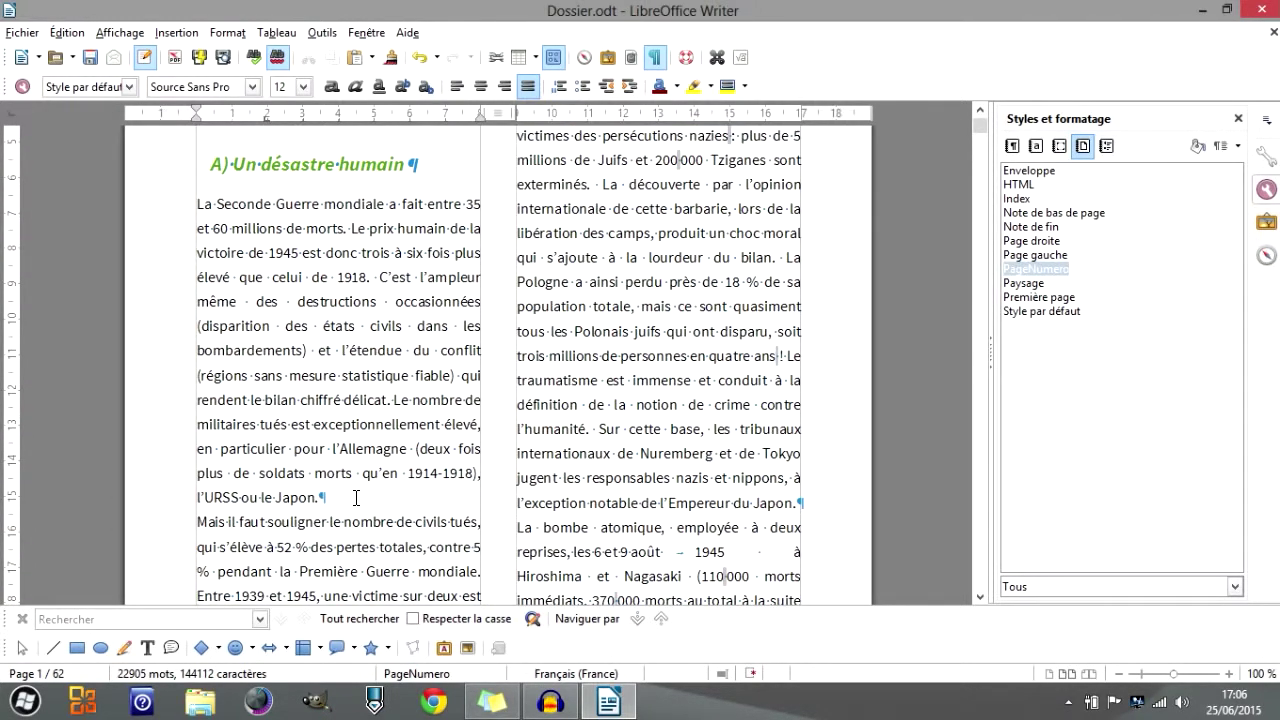
{"action": "scroll", "coordinate": [356, 497], "scroll_direction": "up", "scroll_amount": 1}
{"action": "scroll", "coordinate": [366, 488], "scroll_direction": "up", "scroll_amount": 3}
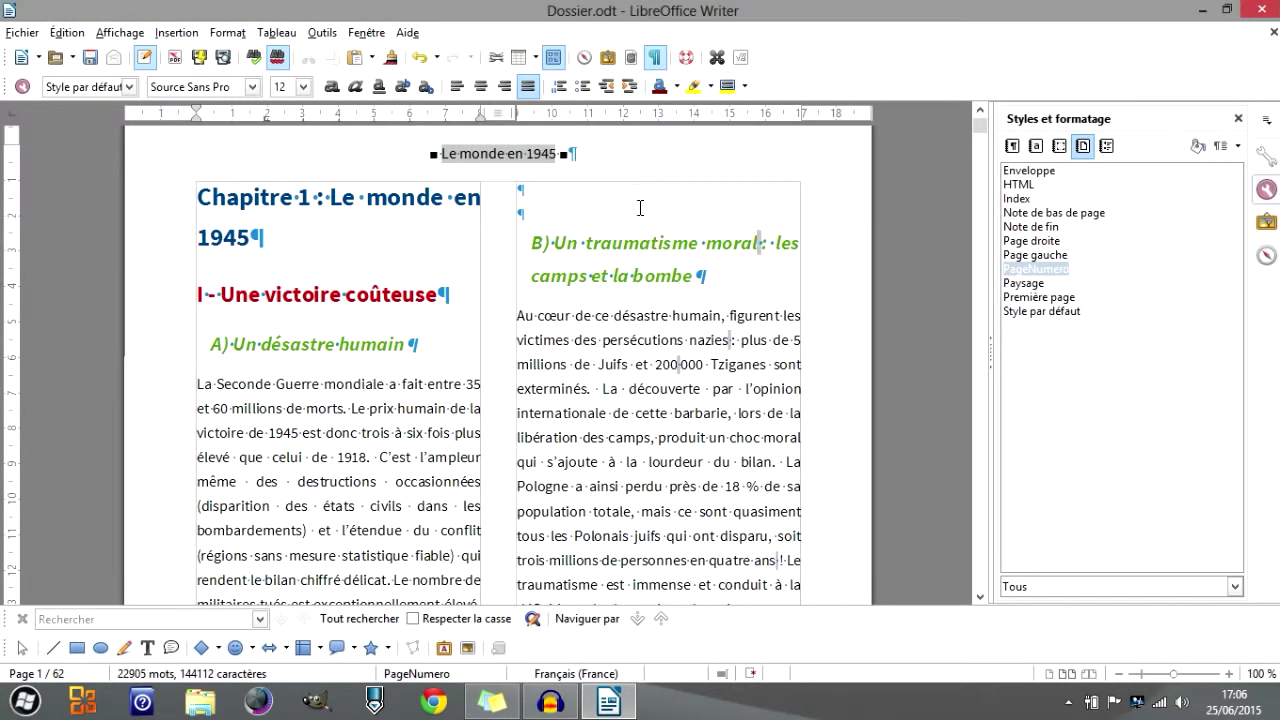
Remove the empty paragraphs before heading B) and the one after "l'URSS ou le Japon.".
{"action": "left_click", "coordinate": [560, 207]}
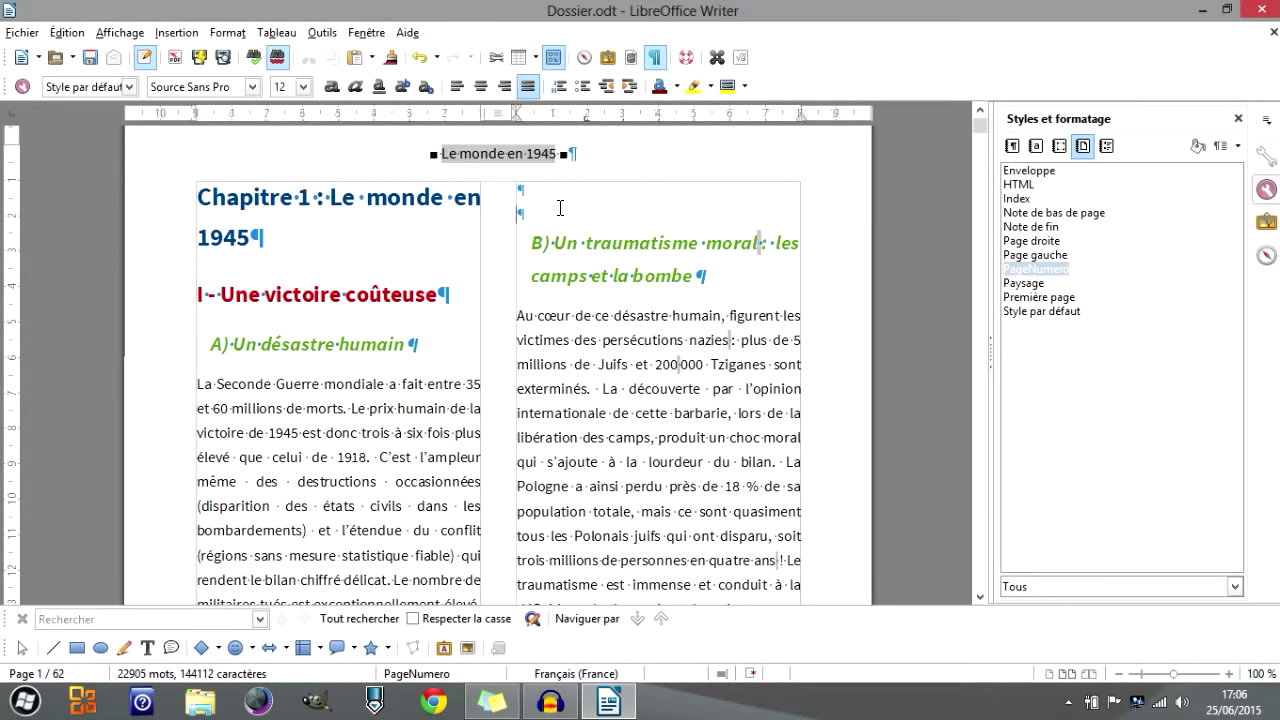
{"action": "scroll", "coordinate": [570, 240], "scroll_direction": "down", "scroll_amount": 5}
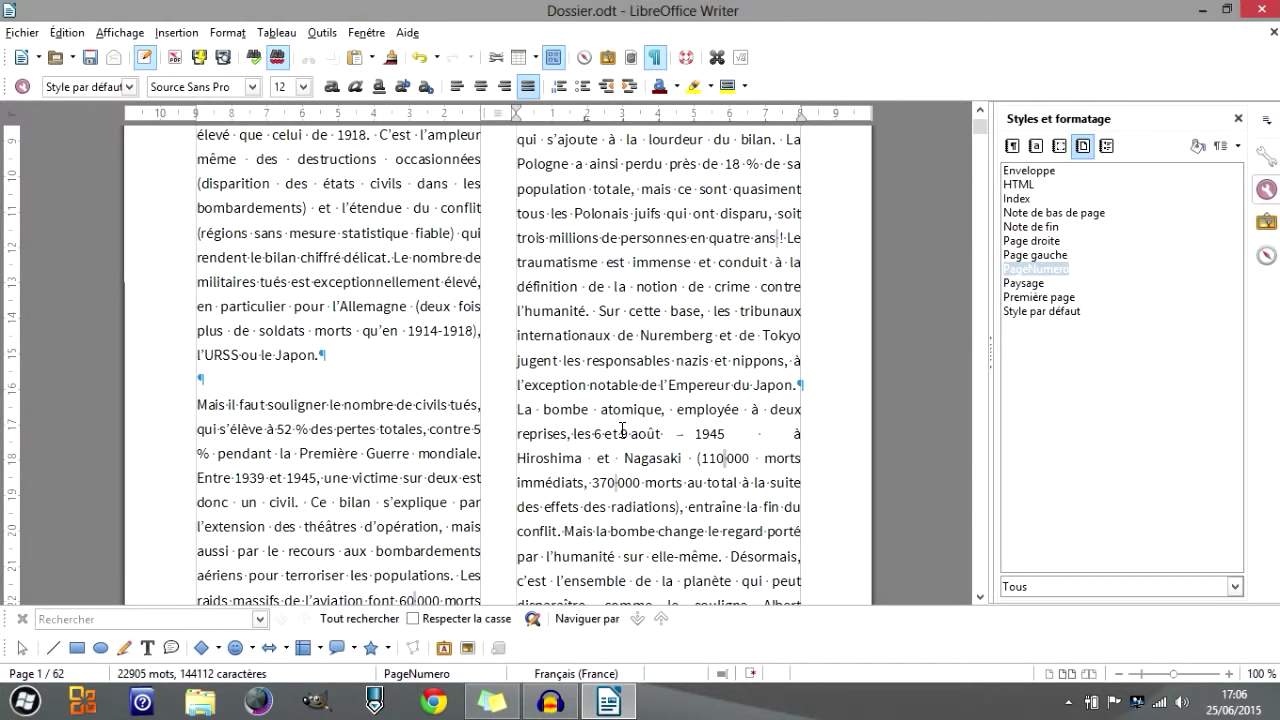
{"action": "scroll", "coordinate": [622, 430], "scroll_direction": "up", "scroll_amount": 5}
{"action": "scroll", "coordinate": [622, 430], "scroll_direction": "down", "scroll_amount": 10}
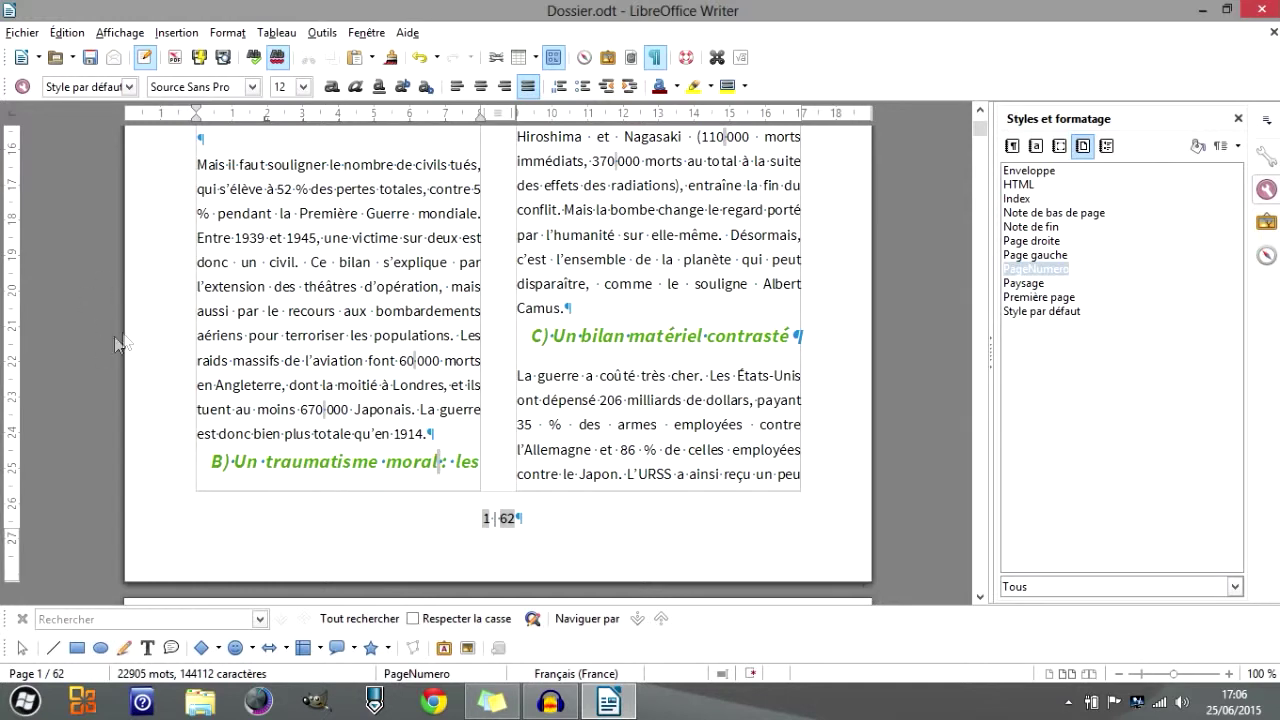
{"action": "scroll", "coordinate": [158, 316], "scroll_direction": "up", "scroll_amount": 2}
{"action": "left_click", "coordinate": [240, 281]}
{"action": "key", "text": "BackSpace"}
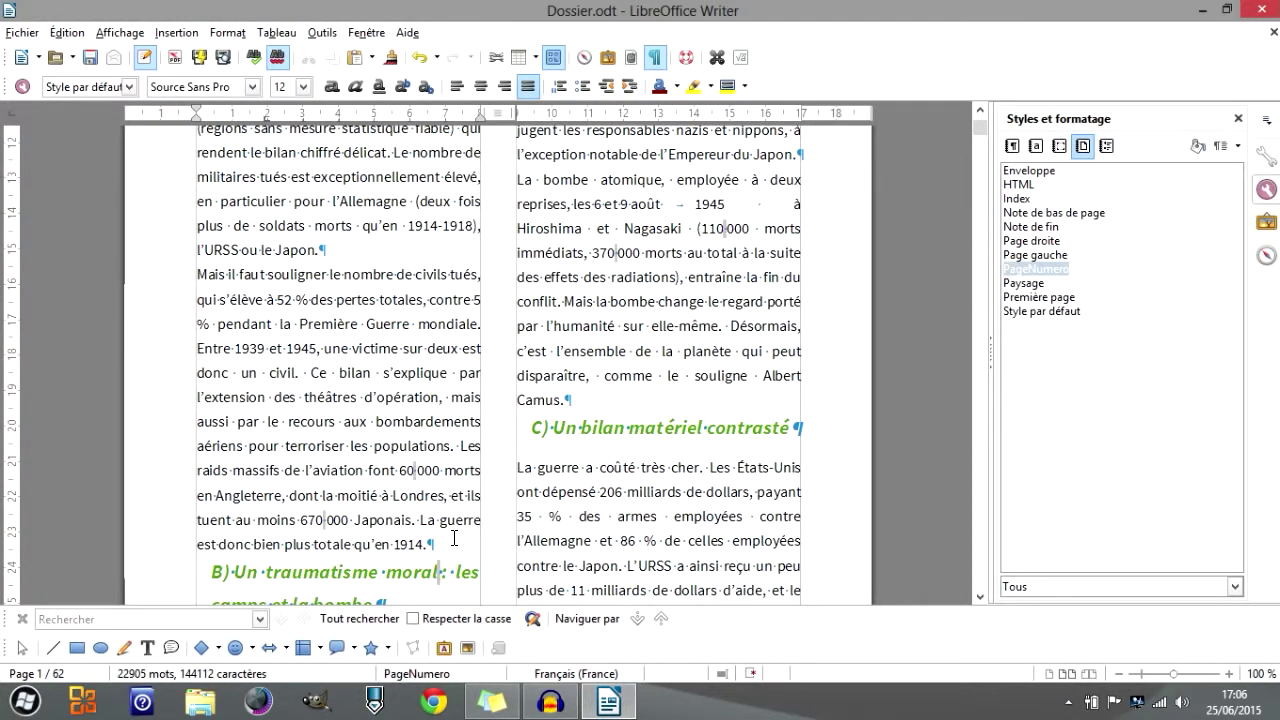
{"action": "scroll", "coordinate": [513, 300], "scroll_direction": "up", "scroll_amount": 4}
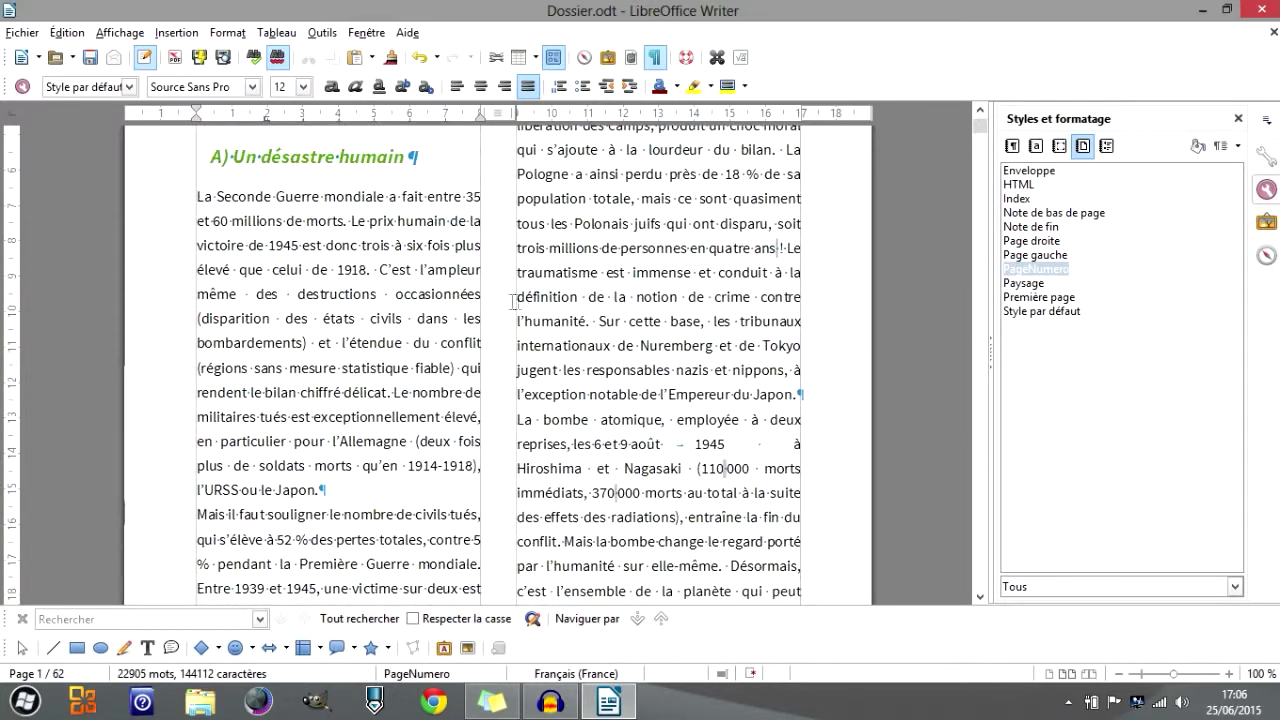
Set the PageNumero page style to a single column.
{"action": "right_click", "coordinate": [436, 286]}
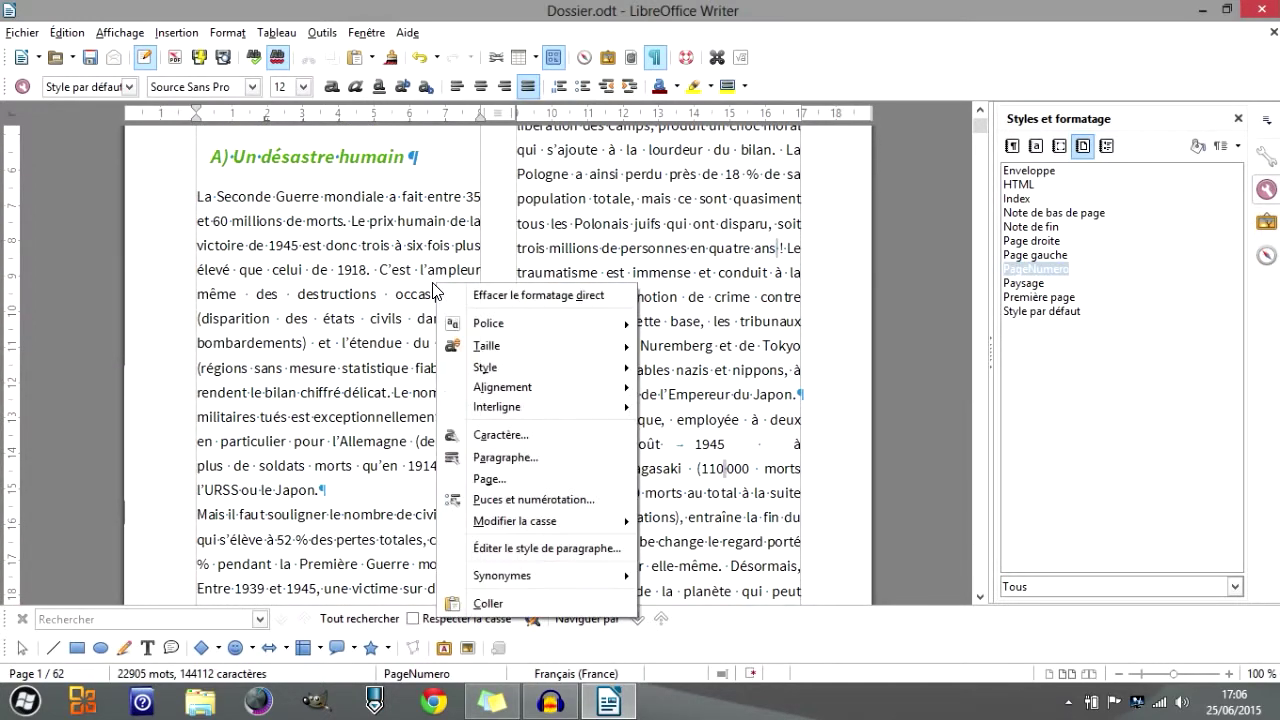
{"action": "left_click", "coordinate": [513, 482]}
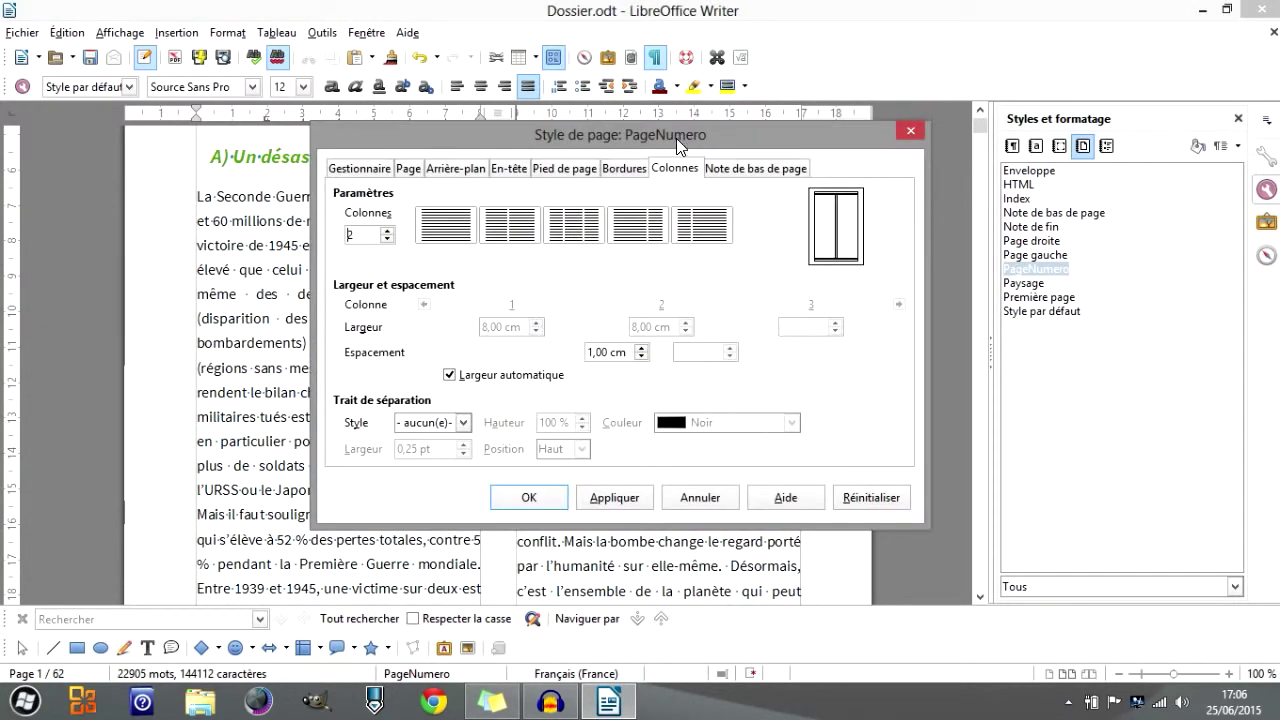
{"action": "left_click", "coordinate": [440, 226]}
{"action": "left_click", "coordinate": [528, 497]}
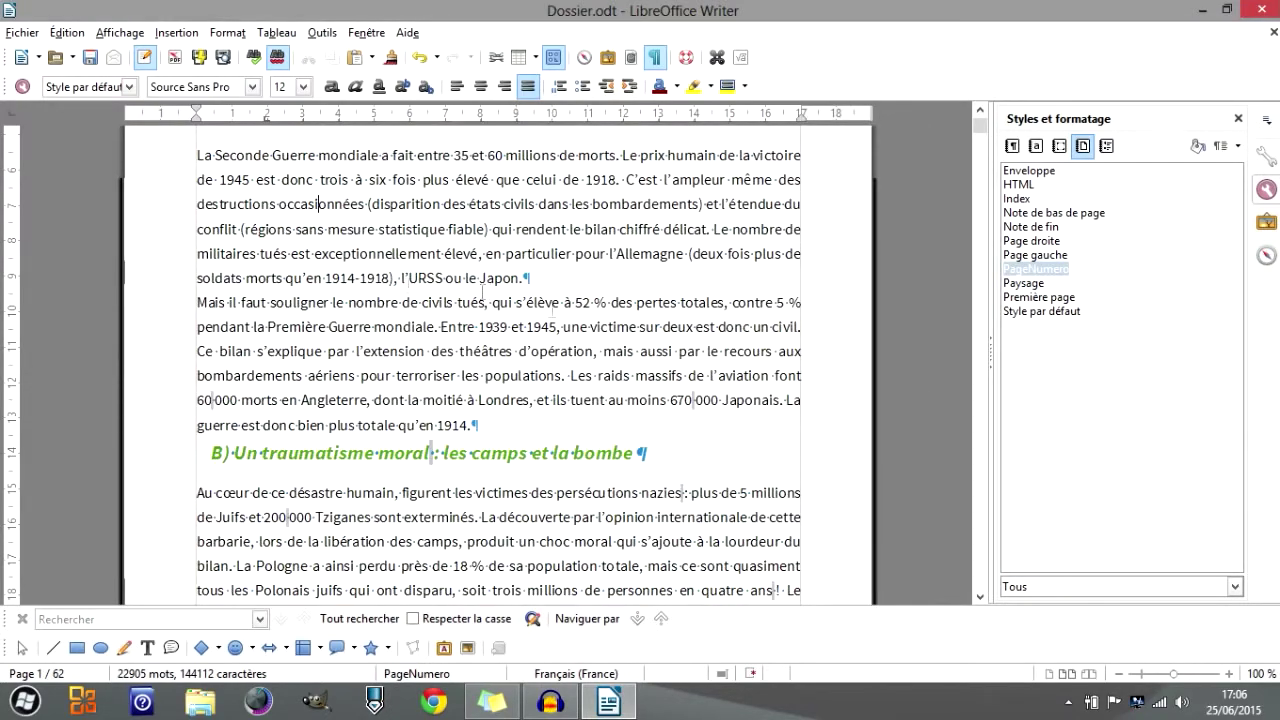
{"action": "scroll", "coordinate": [300, 360], "scroll_direction": "up", "scroll_amount": 5}
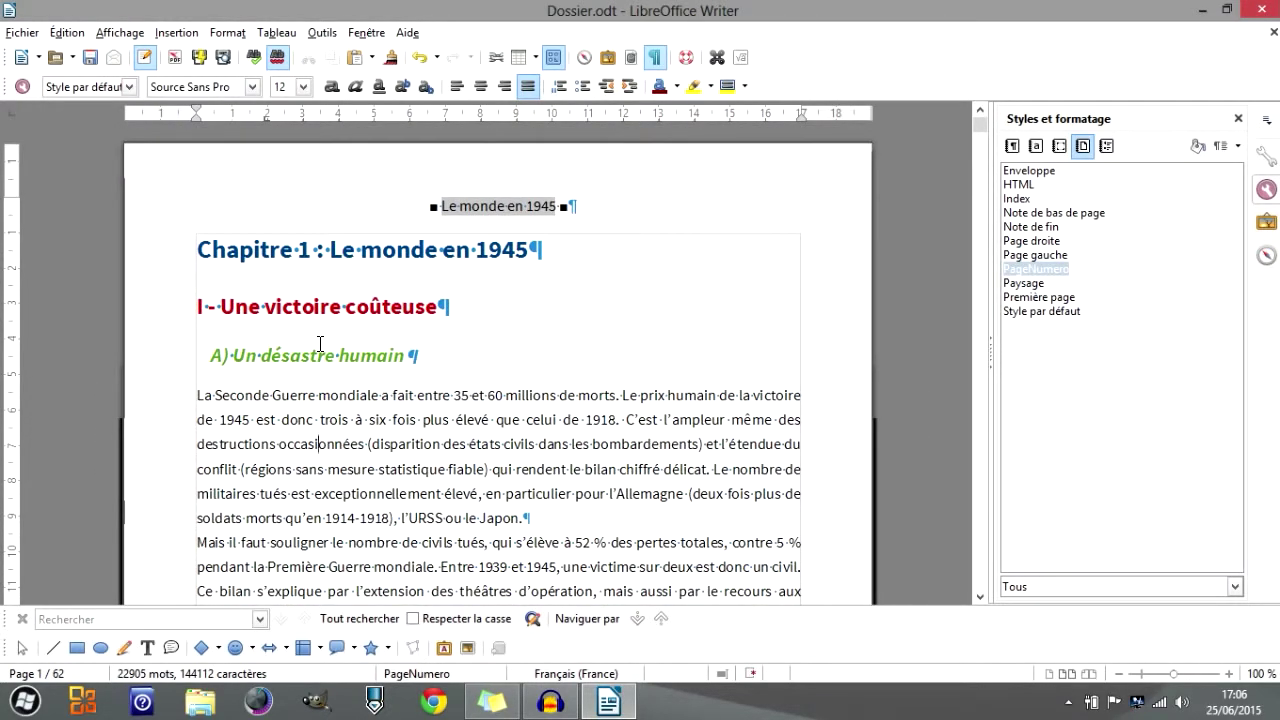
Insert a page break before the heading "Chapitre 2 : La guerre froide" and remove the empty paragraph above it.
{"action": "scroll", "coordinate": [316, 343], "scroll_direction": "down", "scroll_amount": 20}
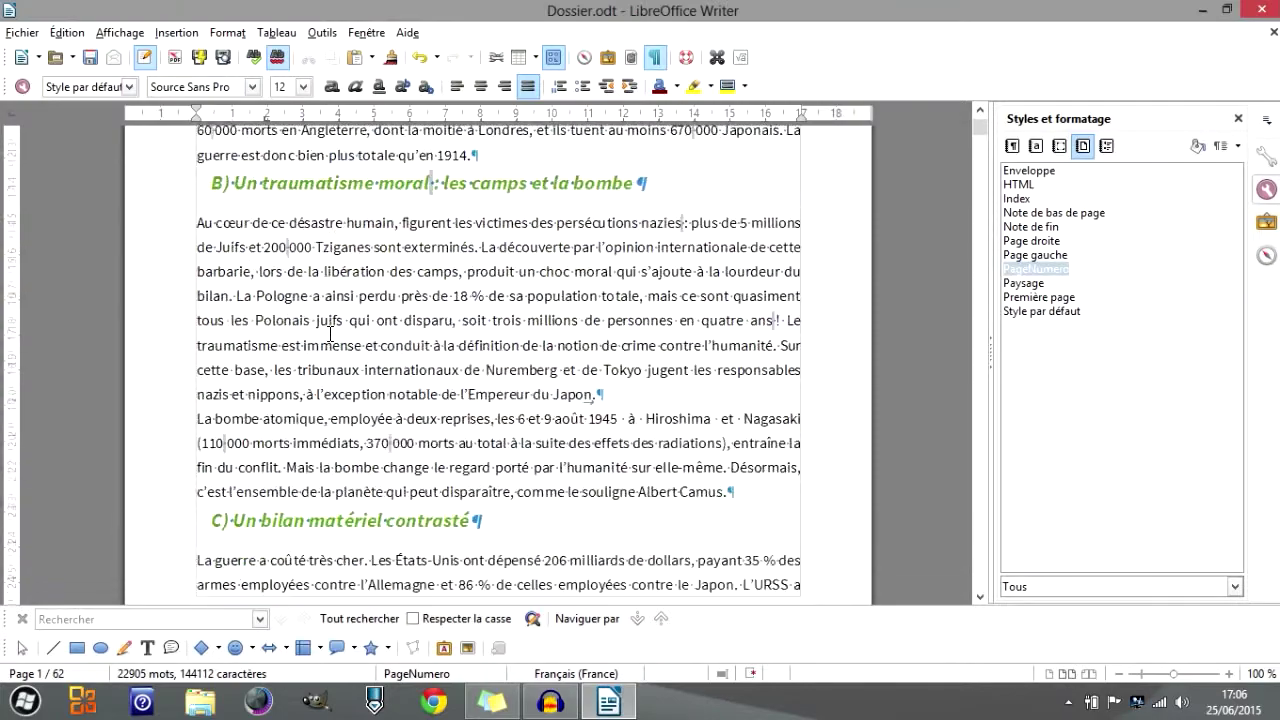
{"action": "scroll", "coordinate": [330, 334], "scroll_direction": "down", "scroll_amount": 10}
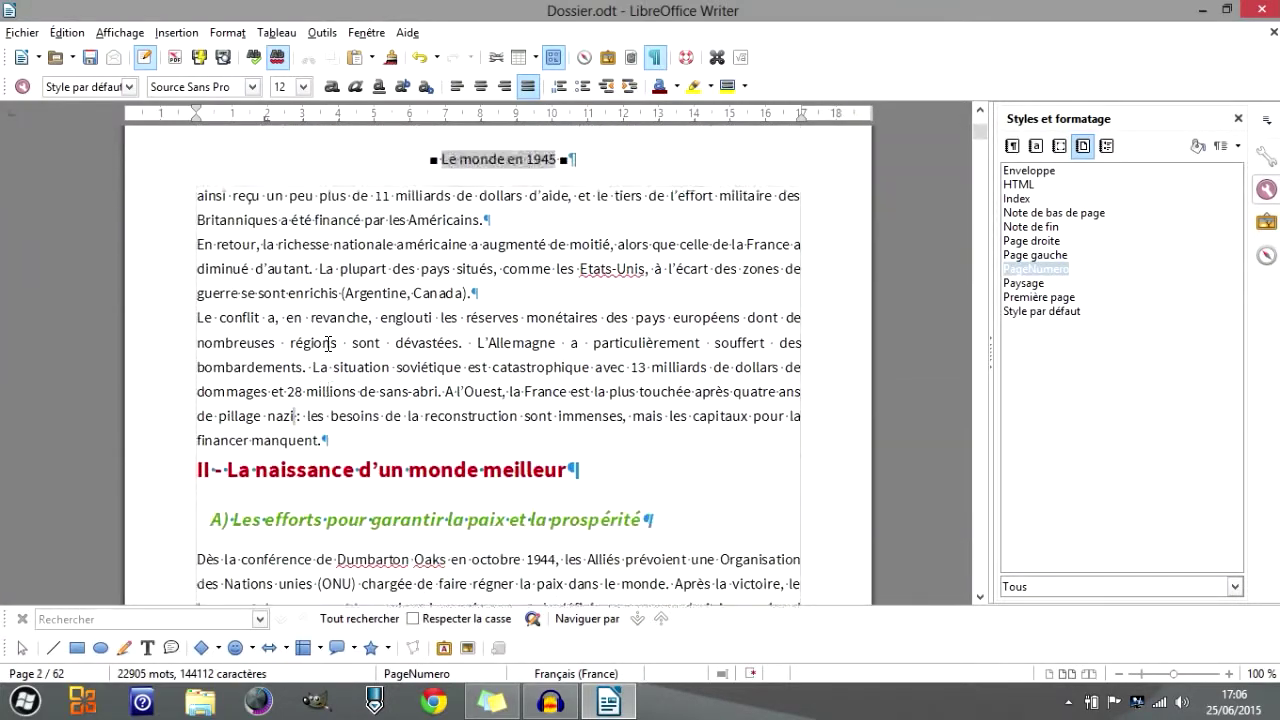
{"action": "scroll", "coordinate": [328, 343], "scroll_direction": "down", "scroll_amount": 3}
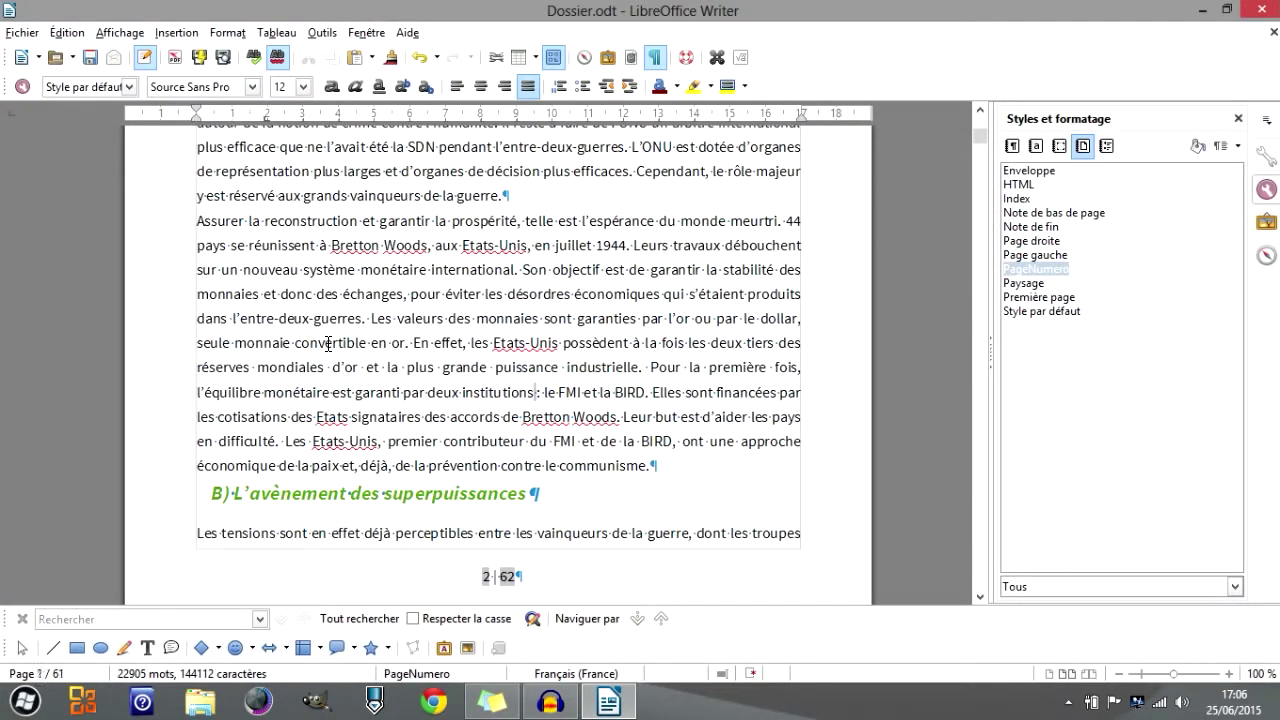
{"action": "scroll", "coordinate": [328, 343], "scroll_direction": "down", "scroll_amount": 15}
{"action": "scroll", "coordinate": [328, 343], "scroll_direction": "up", "scroll_amount": 3}
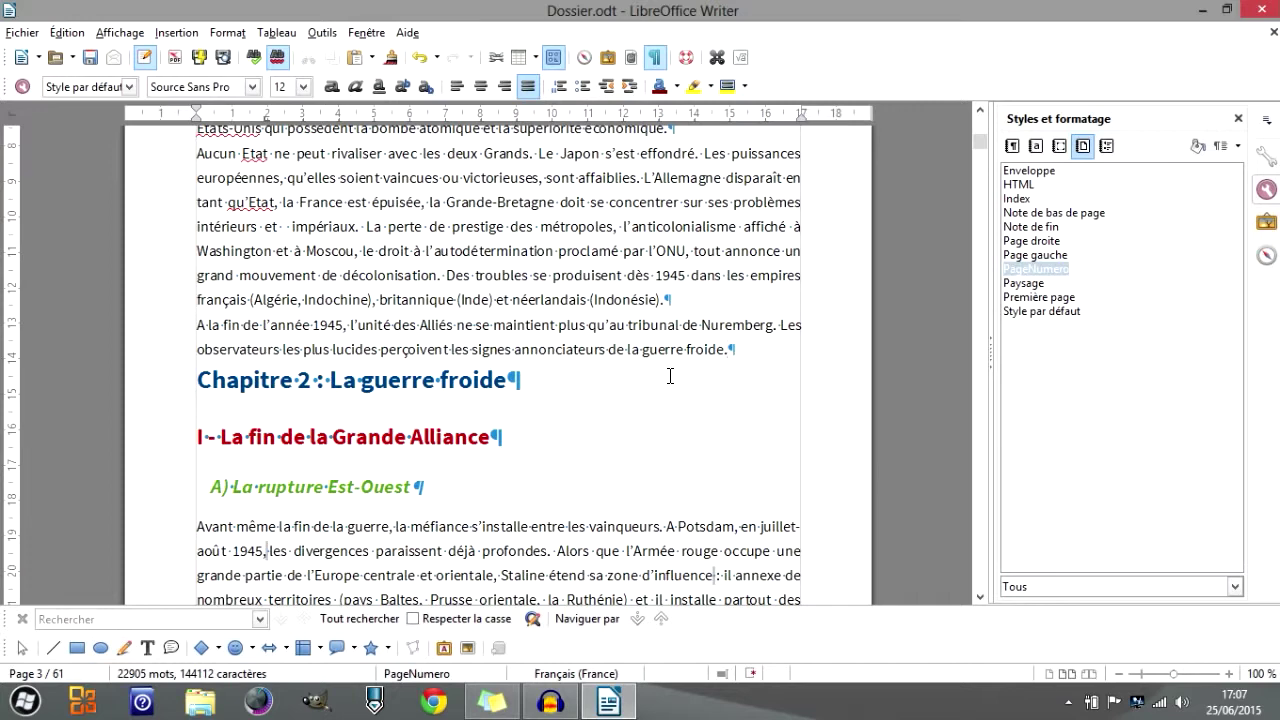
{"action": "key", "text": "ctrl+Return"}
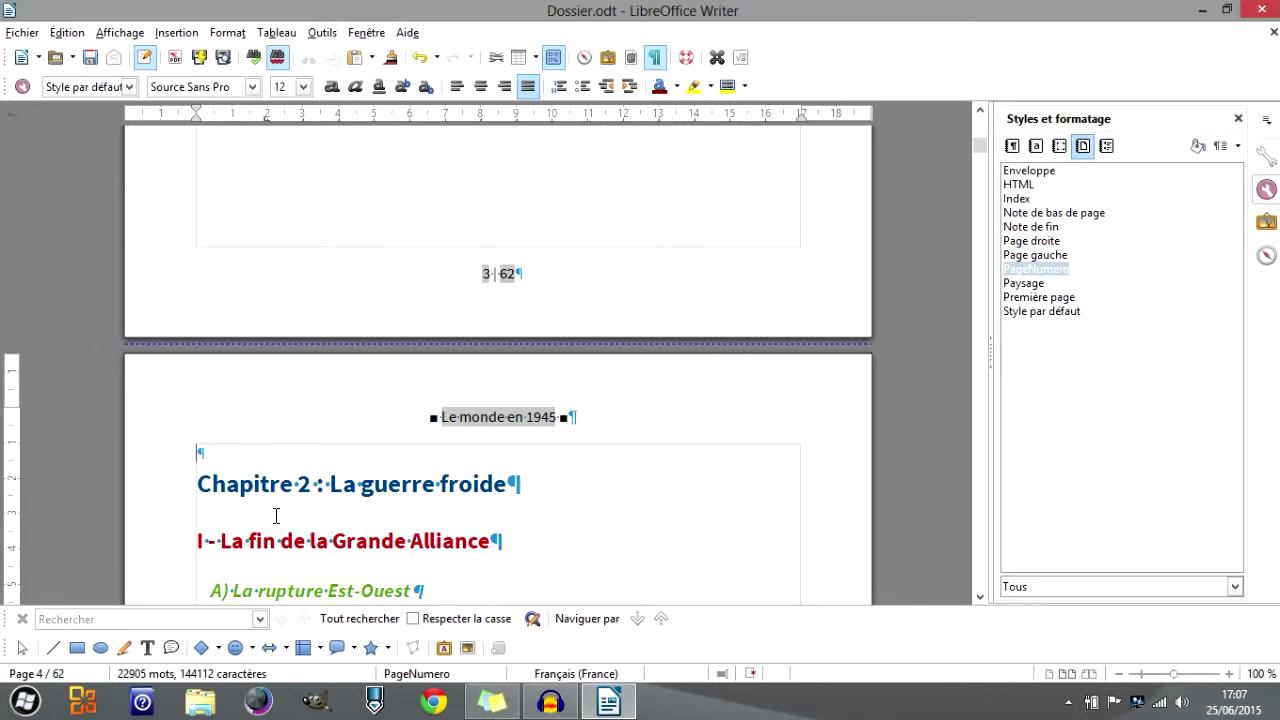
{"action": "key", "text": "Delete"}
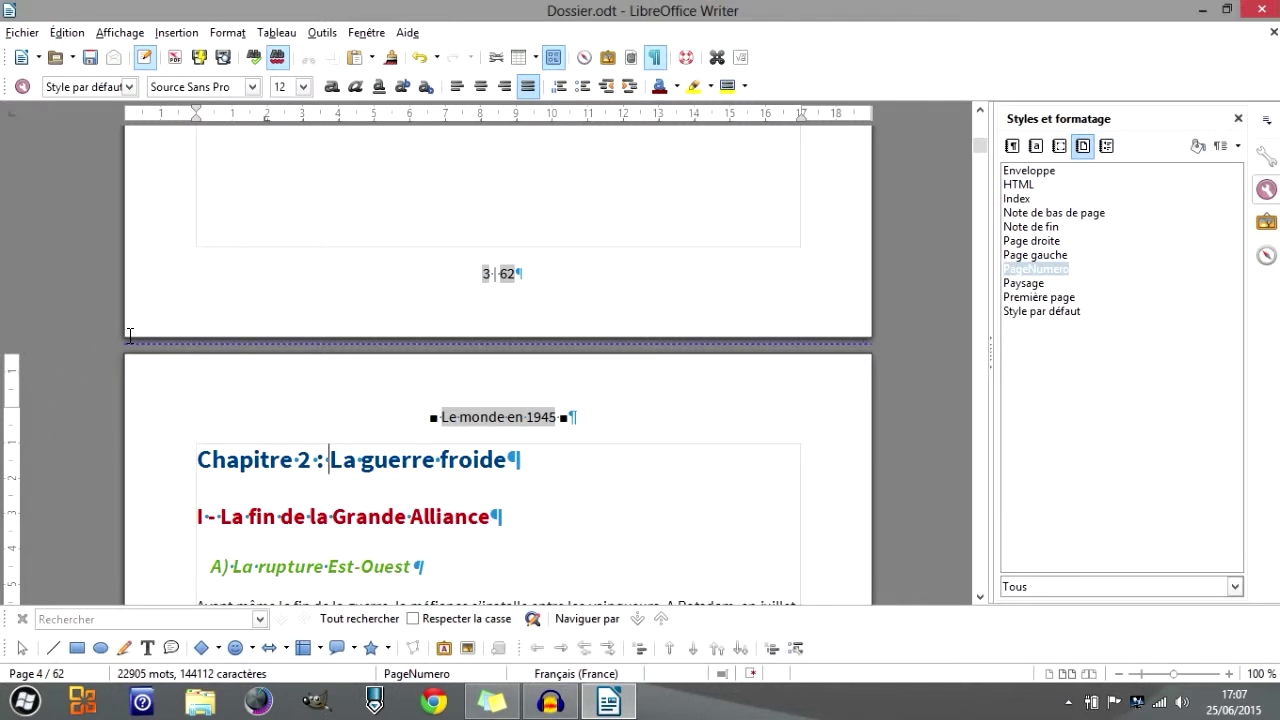
{"action": "left_click", "coordinate": [330, 456]}
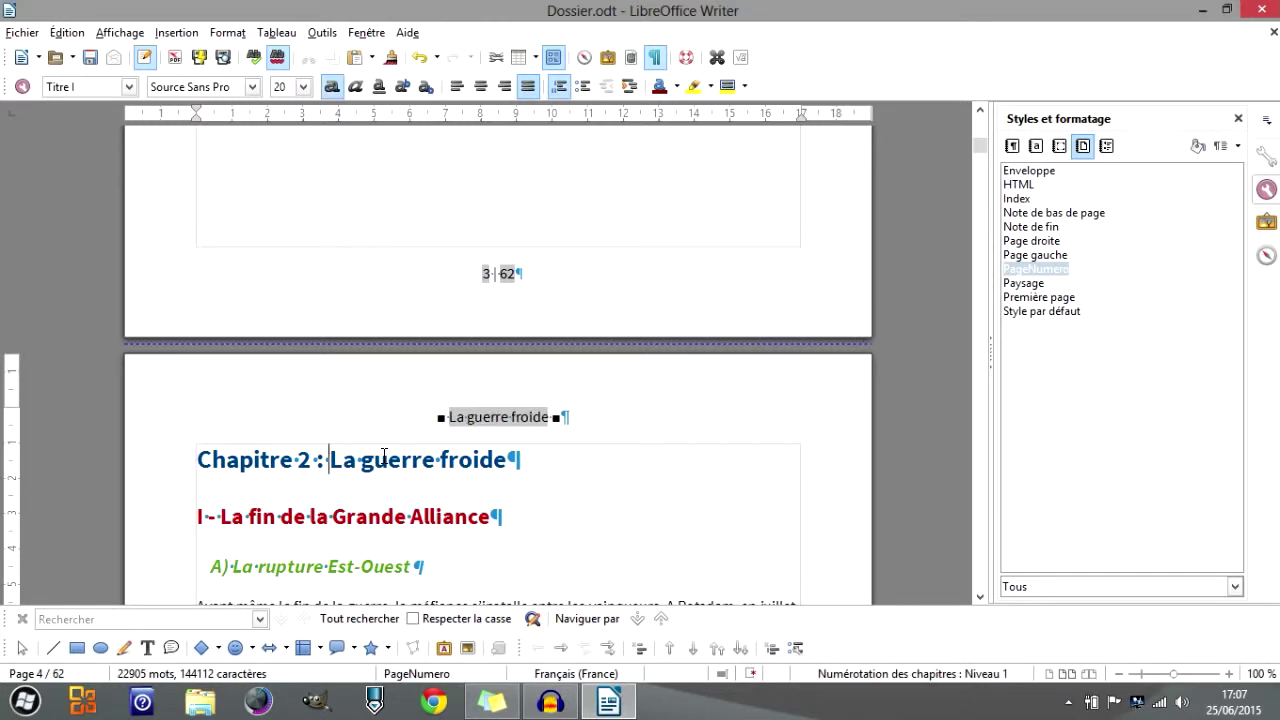
Examine the text flow settings of the page break before Chapitre 2, including its type and position, keeping the break enabled.
{"action": "mouse_move", "coordinate": [862, 350]}
{"action": "left_click", "coordinate": [862, 346]}
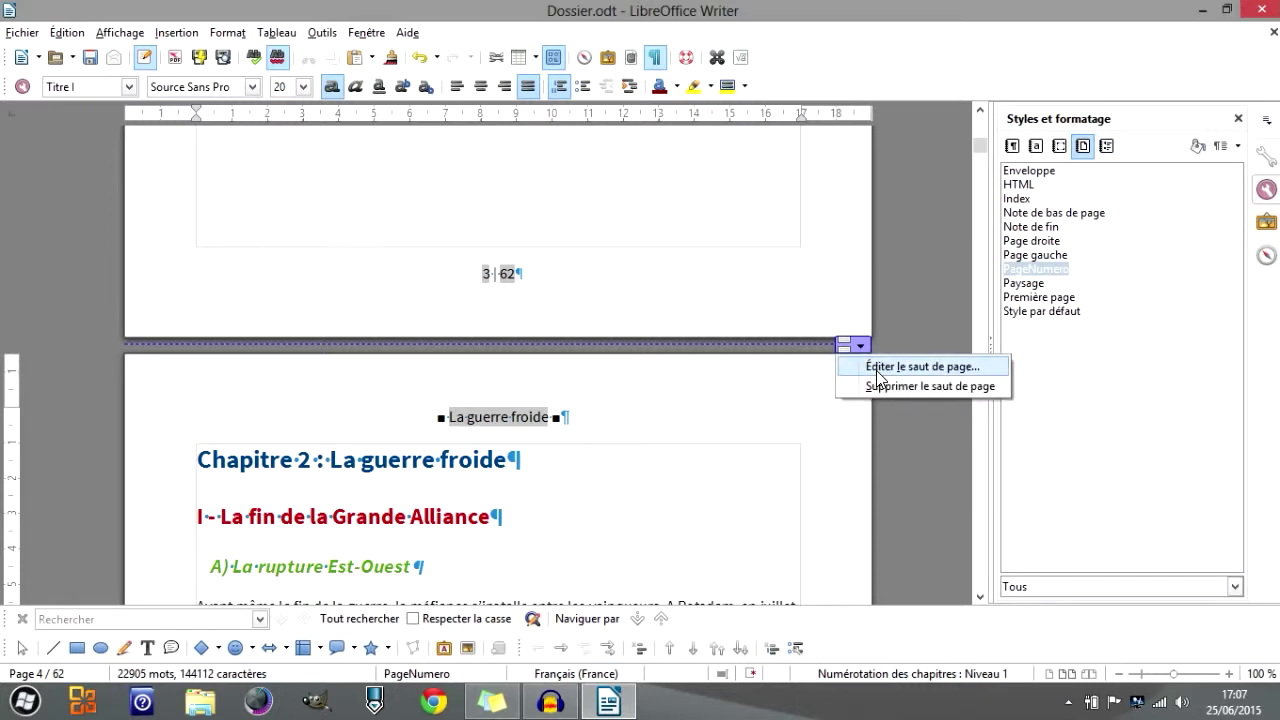
{"action": "left_click", "coordinate": [879, 369]}
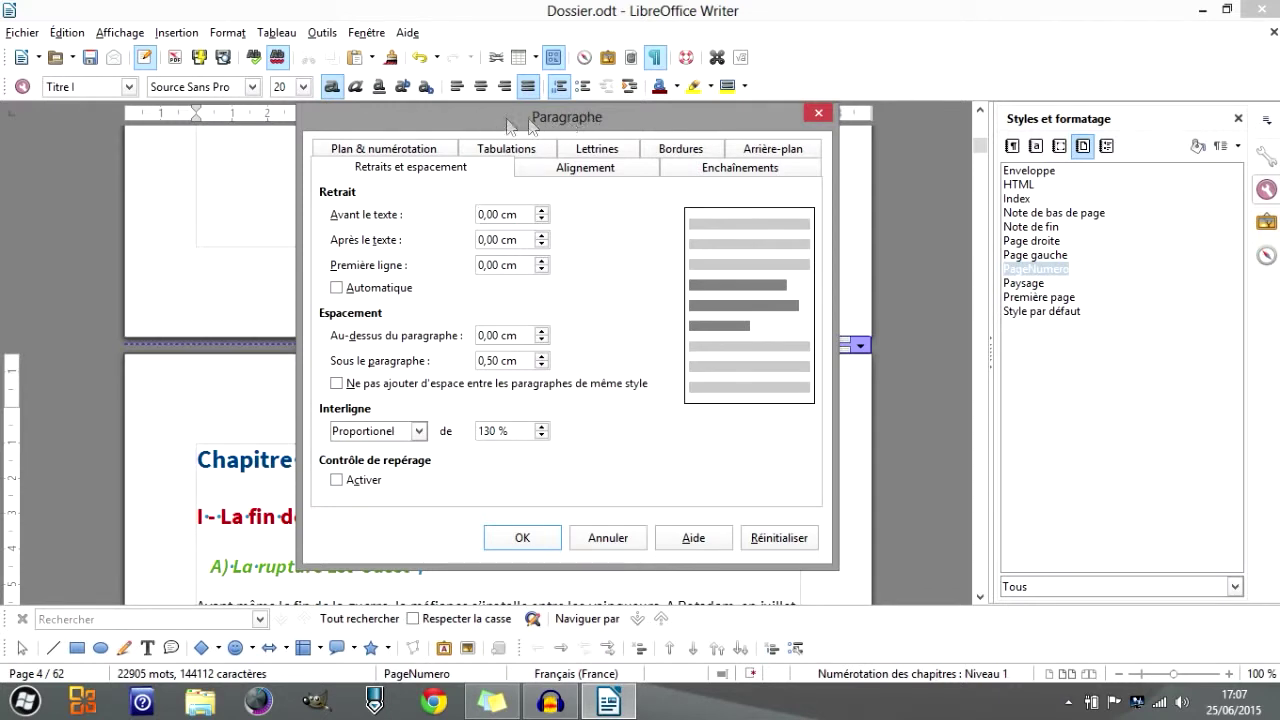
{"action": "left_click", "coordinate": [697, 170]}
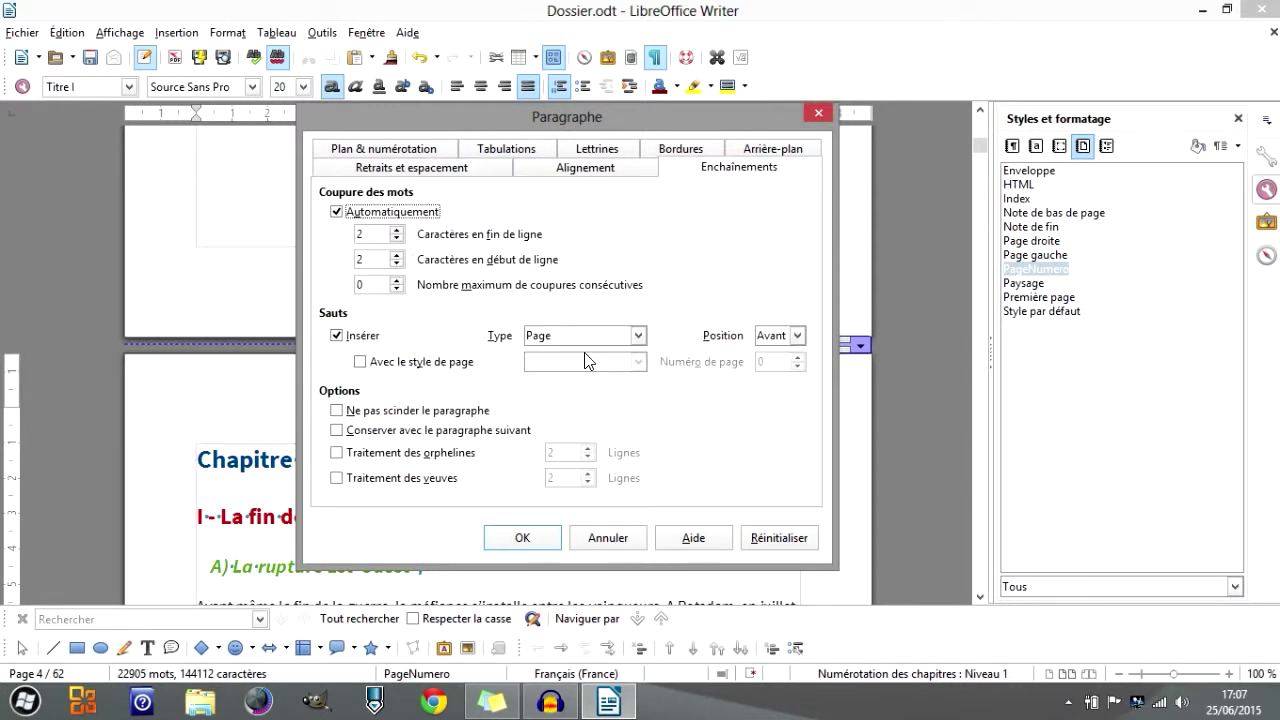
{"action": "left_click_drag", "start_coordinate": [600, 121], "coordinate": [941, 80]}
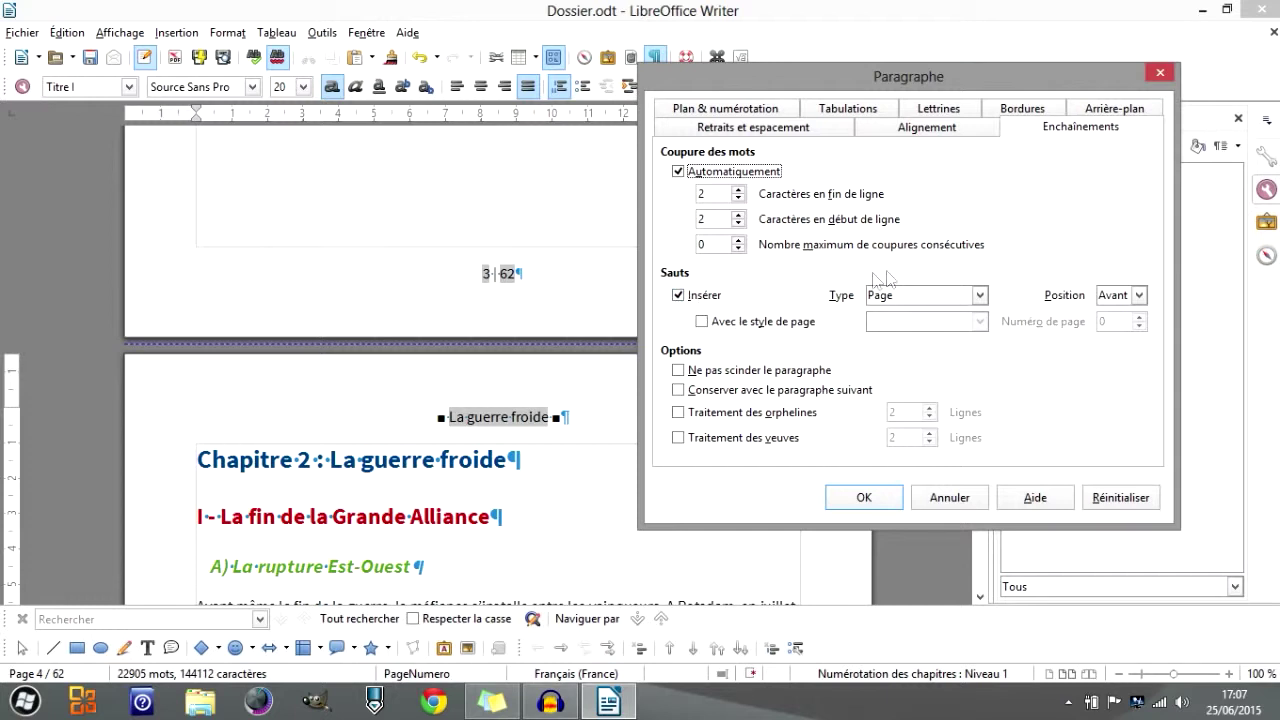
{"action": "left_click", "coordinate": [980, 295]}
{"action": "left_click", "coordinate": [980, 295]}
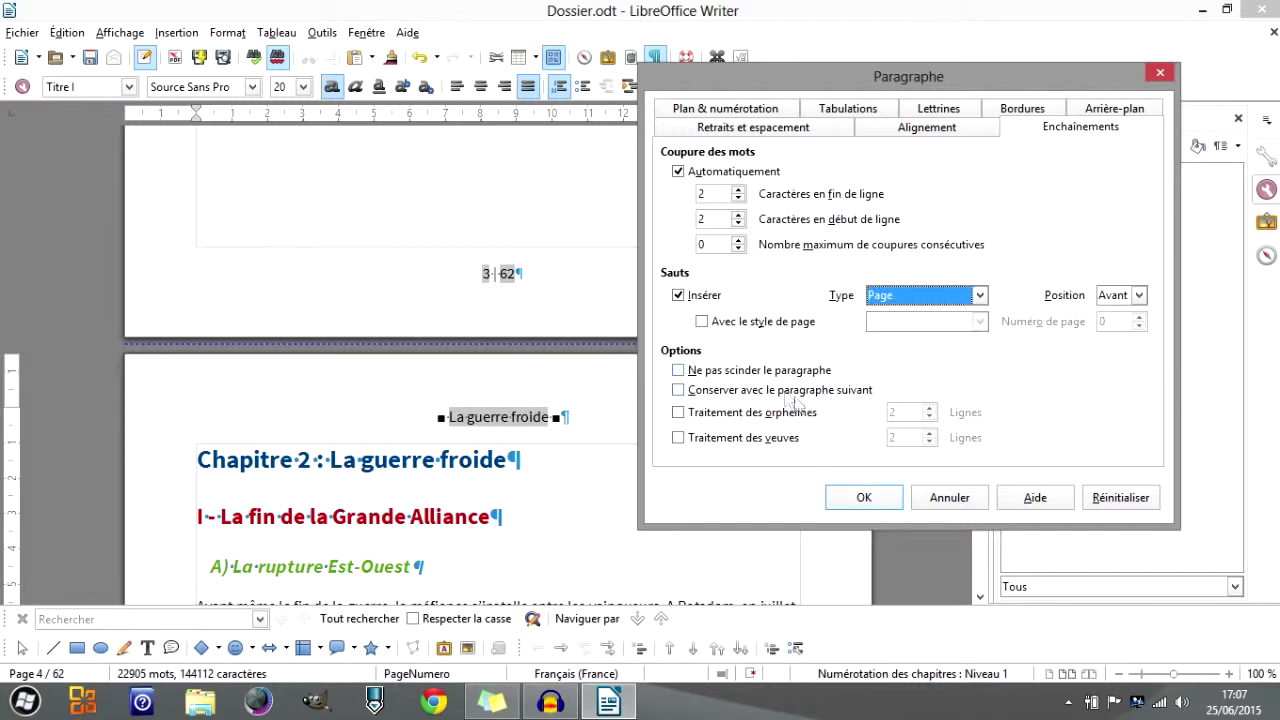
{"action": "left_click", "coordinate": [679, 296]}
{"action": "left_click", "coordinate": [679, 296]}
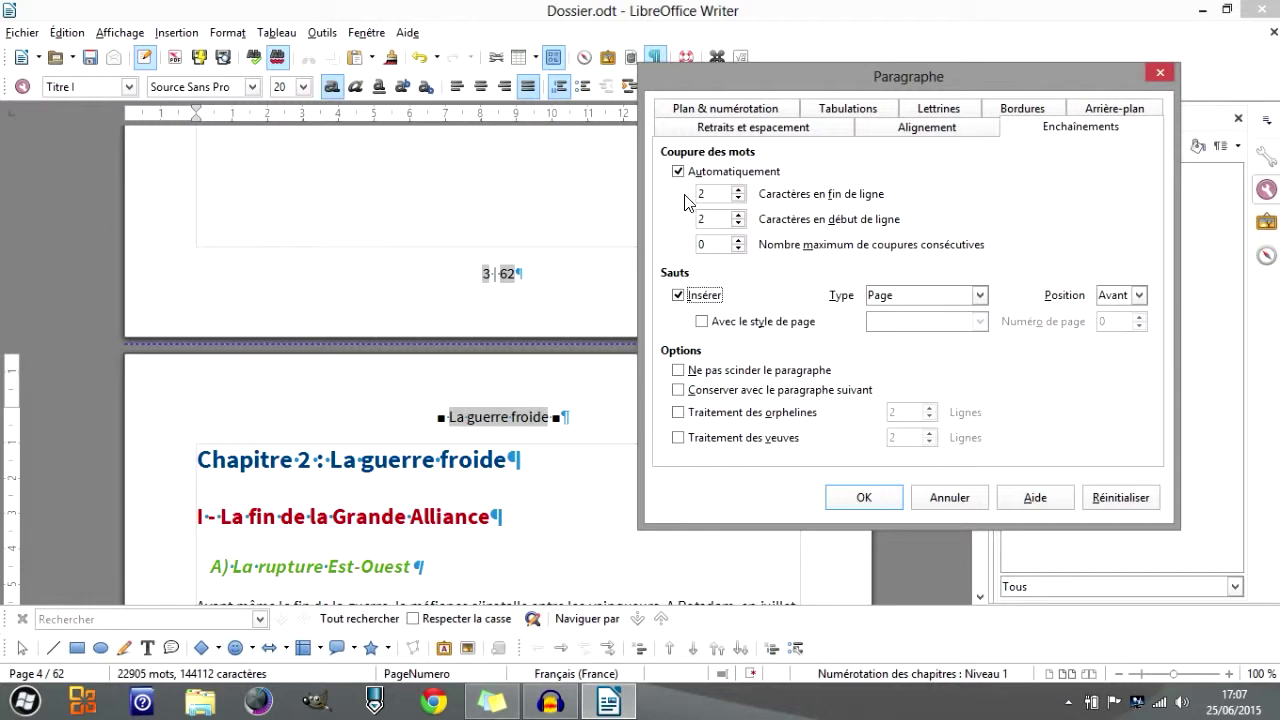
{"action": "key", "text": "Return"}
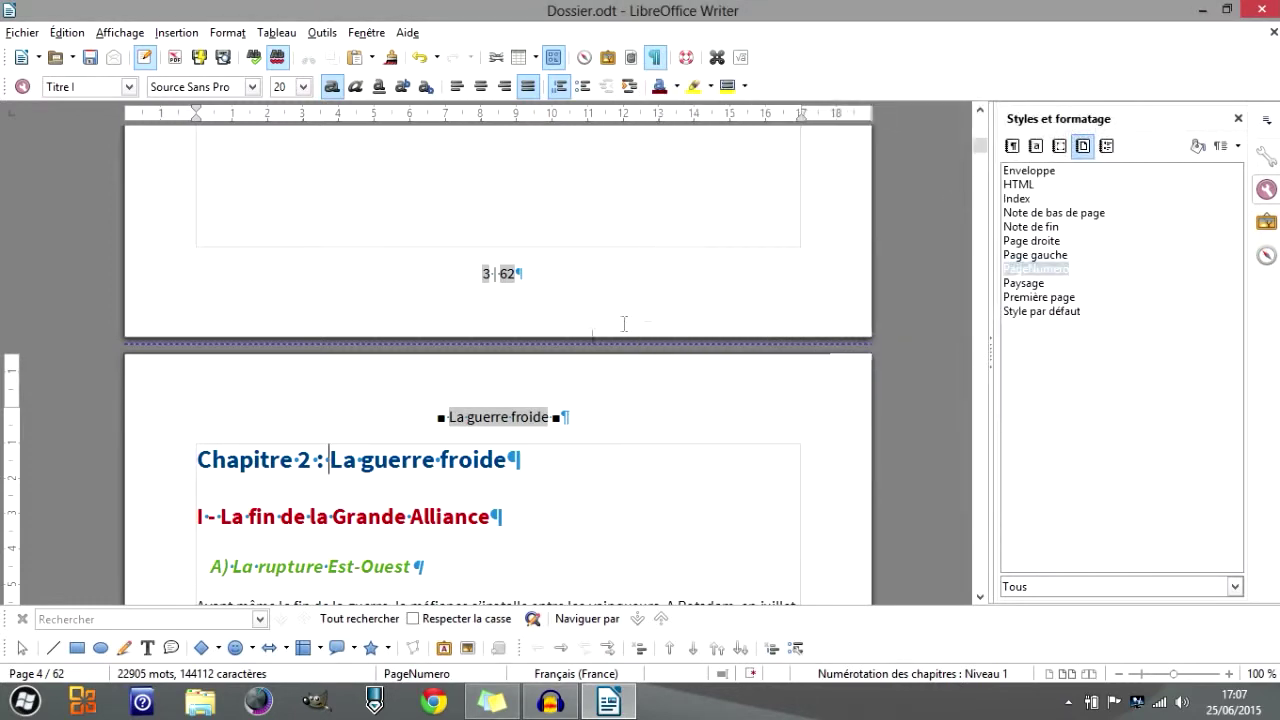
Try out the manual page break options with the Paysage page style and page number 1, without inserting the break.
{"action": "left_click", "coordinate": [188, 36]}
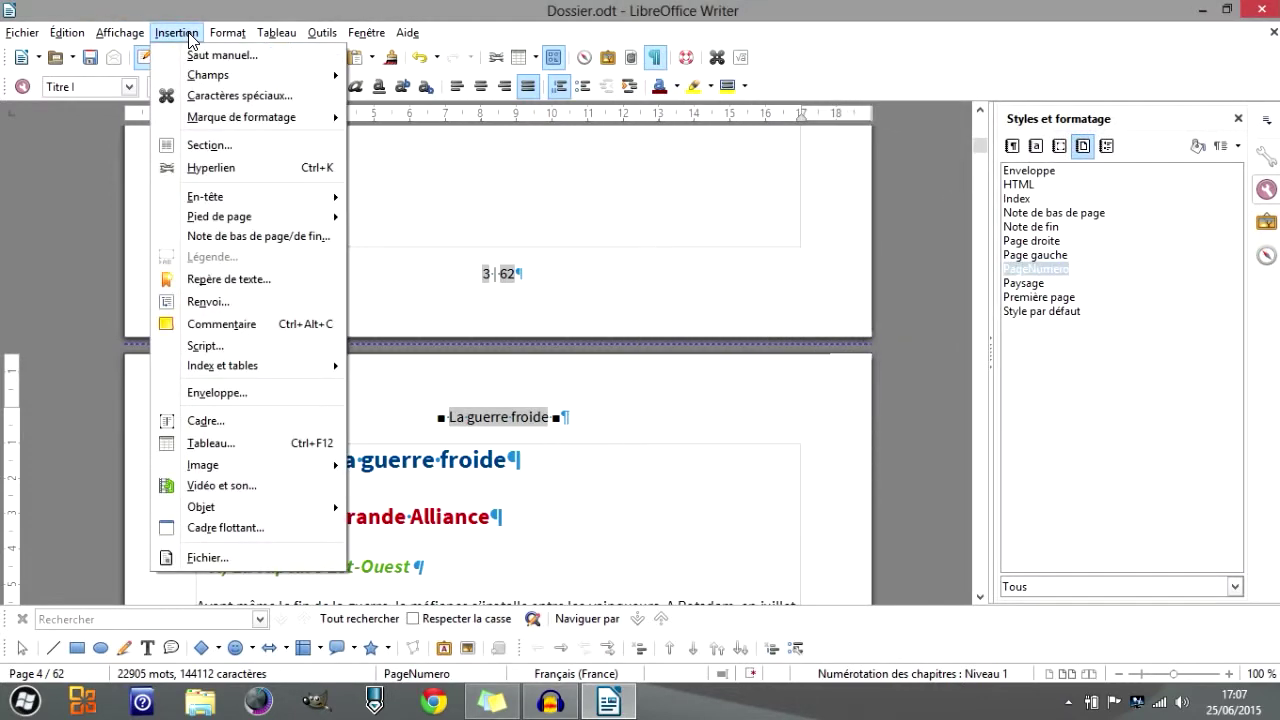
{"action": "left_click", "coordinate": [195, 56]}
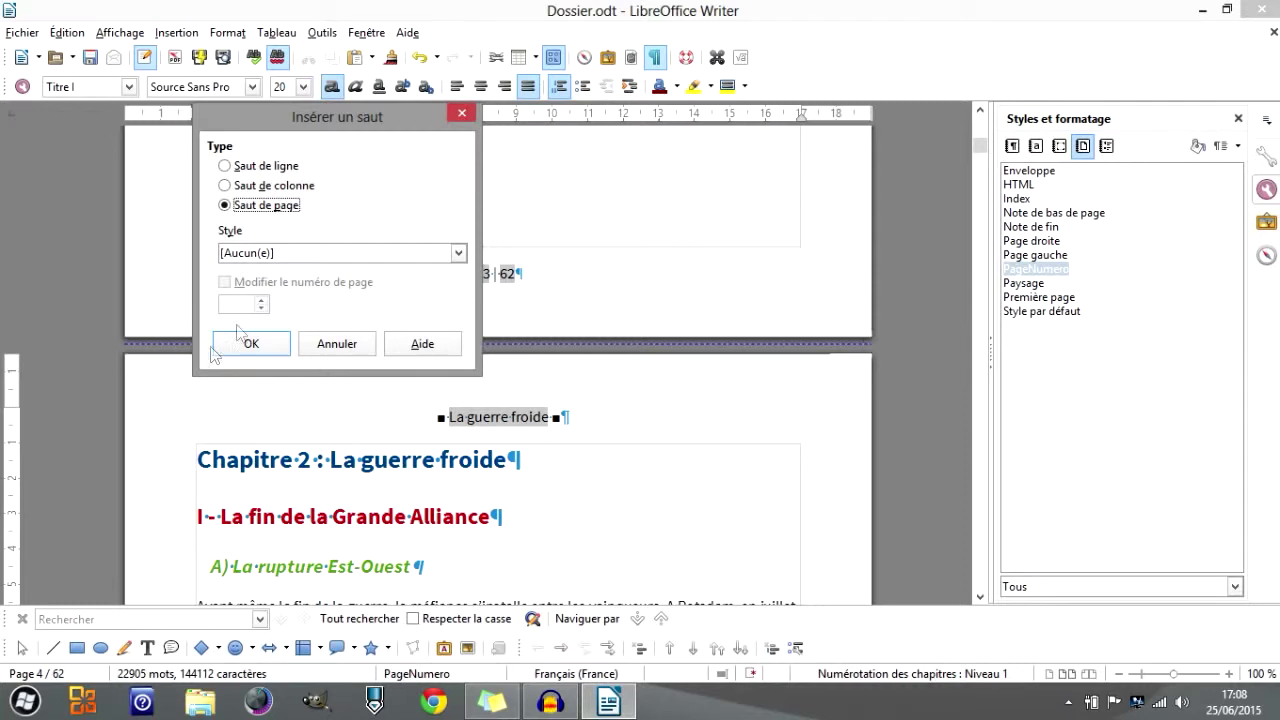
{"action": "left_click", "coordinate": [249, 255]}
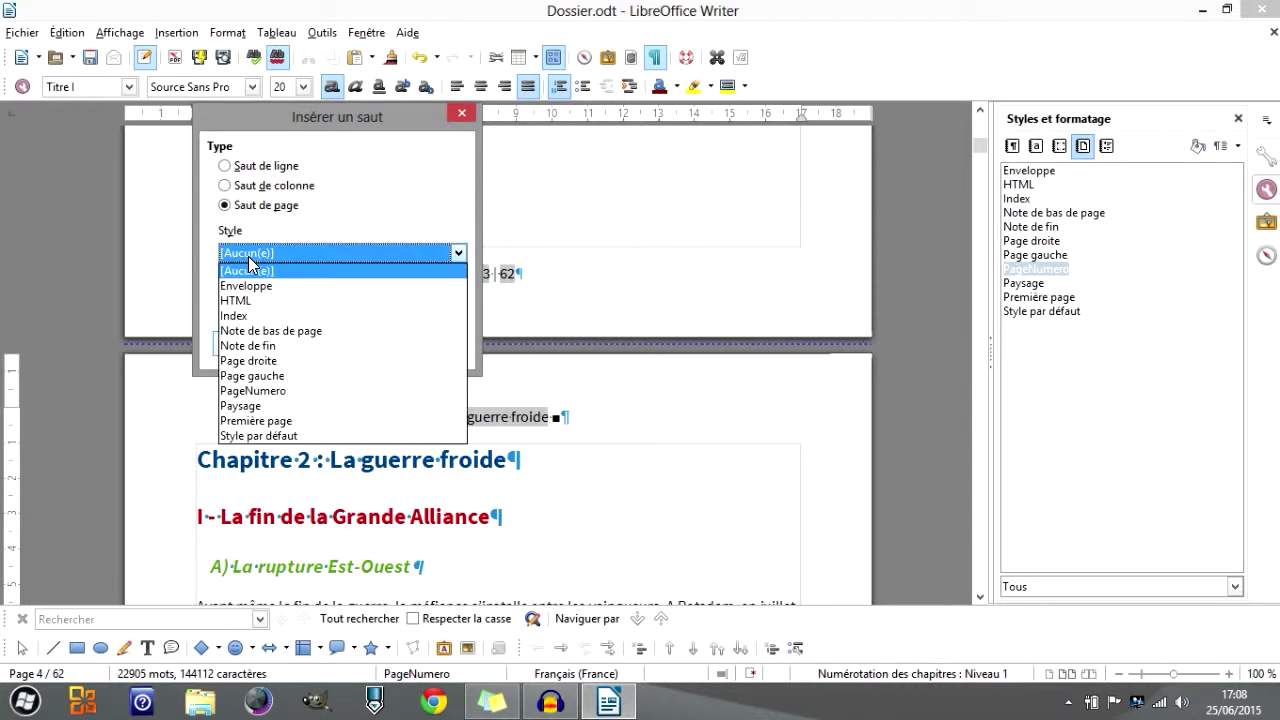
{"action": "left_click", "coordinate": [272, 406]}
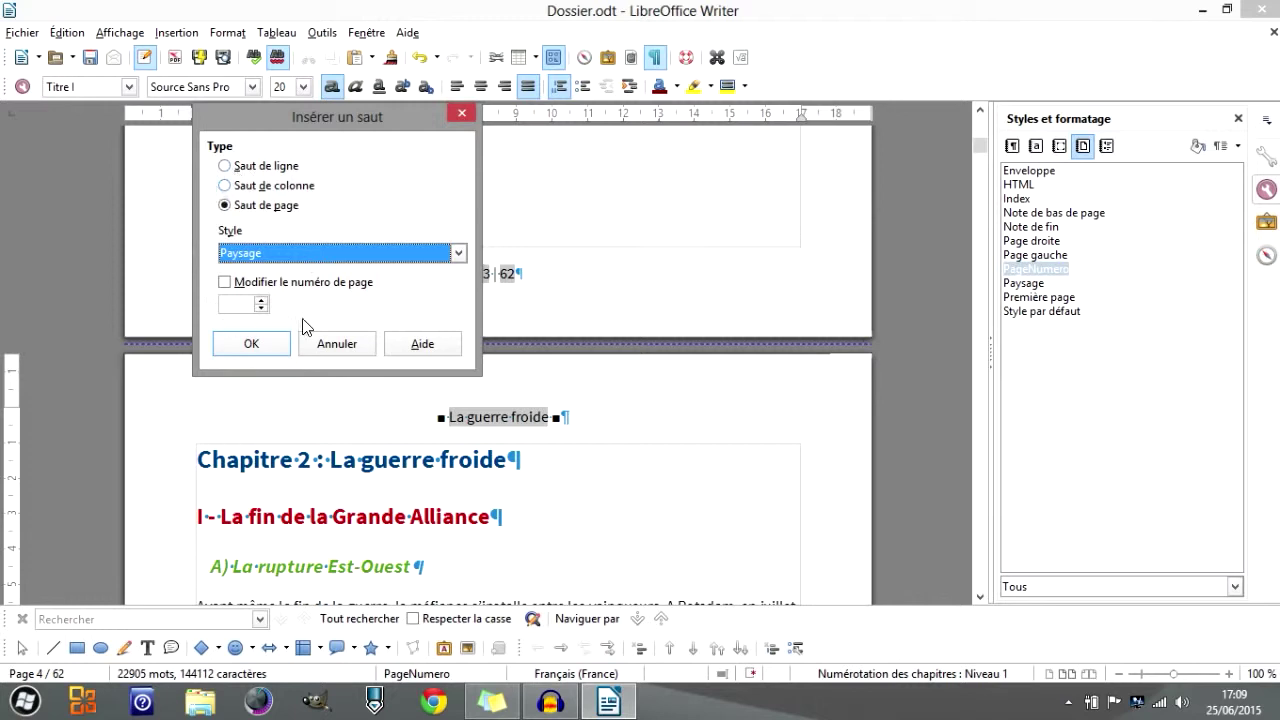
{"action": "left_click", "coordinate": [224, 283]}
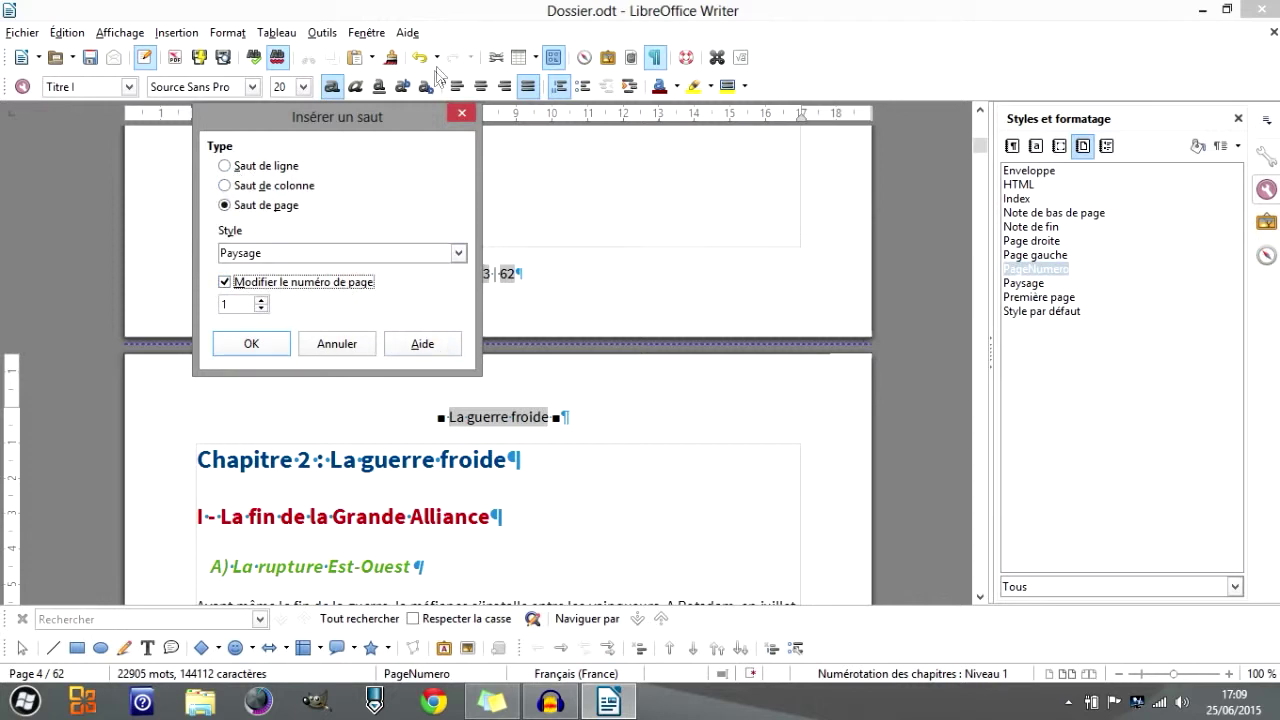
{"action": "left_click", "coordinate": [461, 113]}
Edit the Titre I paragraph style to insert a page break before every chapter heading.
{"action": "left_click", "coordinate": [550, 468]}
{"action": "right_click", "coordinate": [551, 472]}
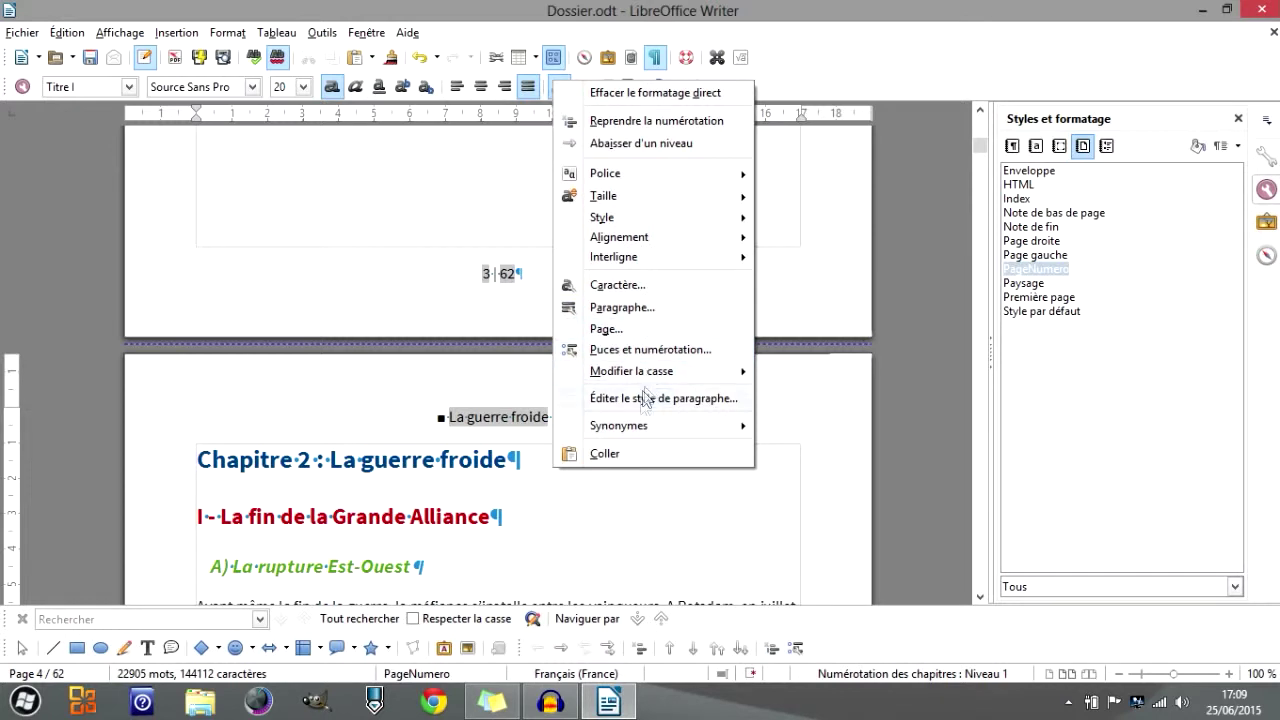
{"action": "left_click", "coordinate": [702, 399]}
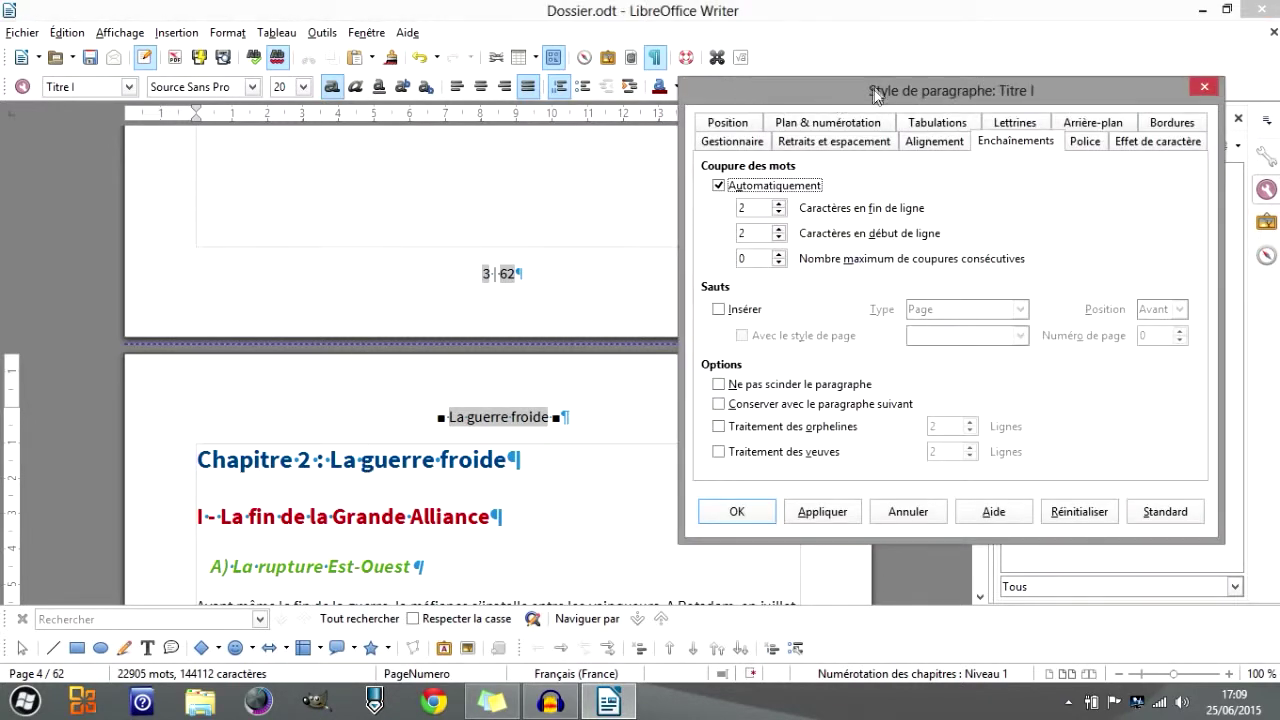
{"action": "left_click", "coordinate": [718, 310]}
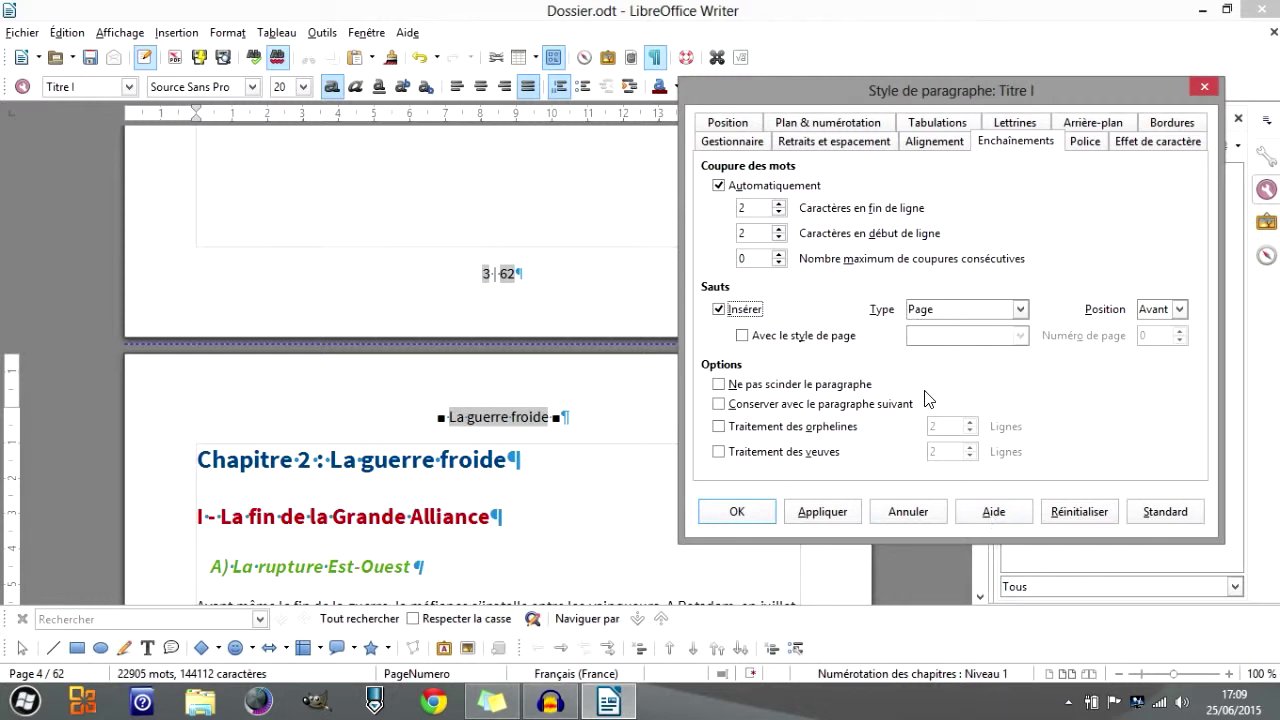
{"action": "left_click", "coordinate": [716, 513]}
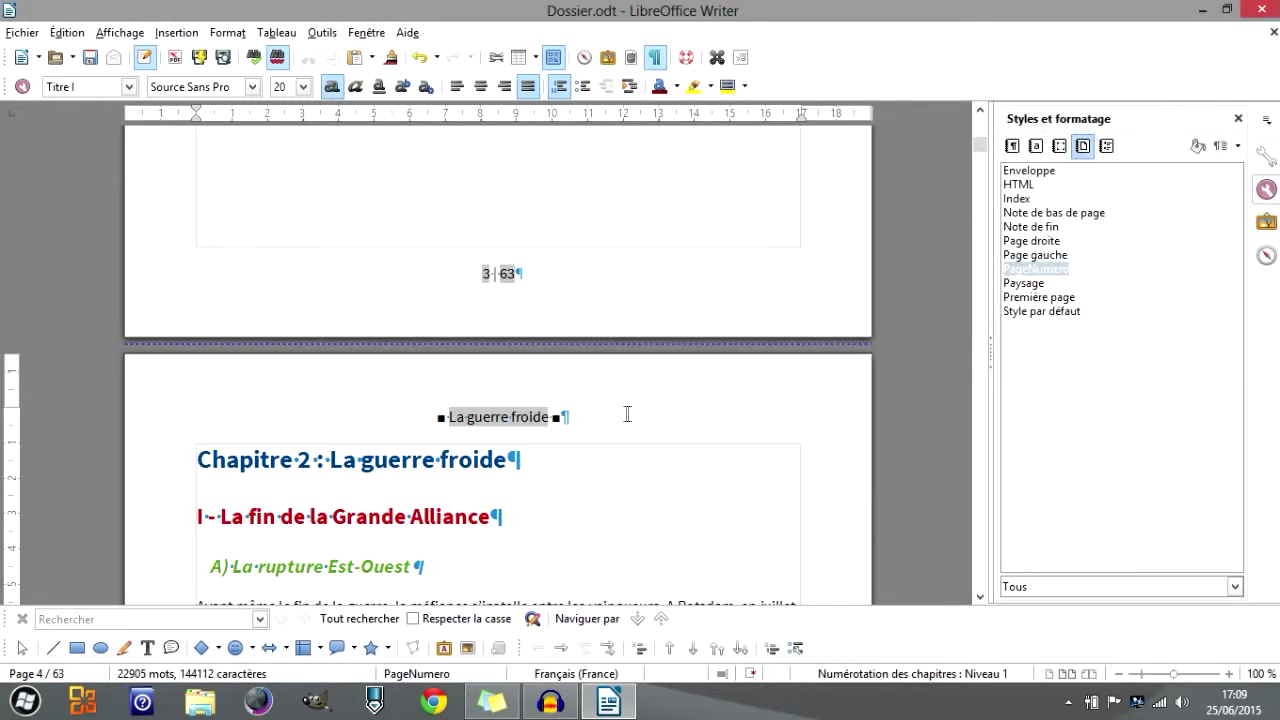
Check the page breaks and headers at the chapter headings up to Chapitre 3, and return to page 1.
{"action": "scroll", "coordinate": [624, 418], "scroll_direction": "down", "scroll_amount": 20}
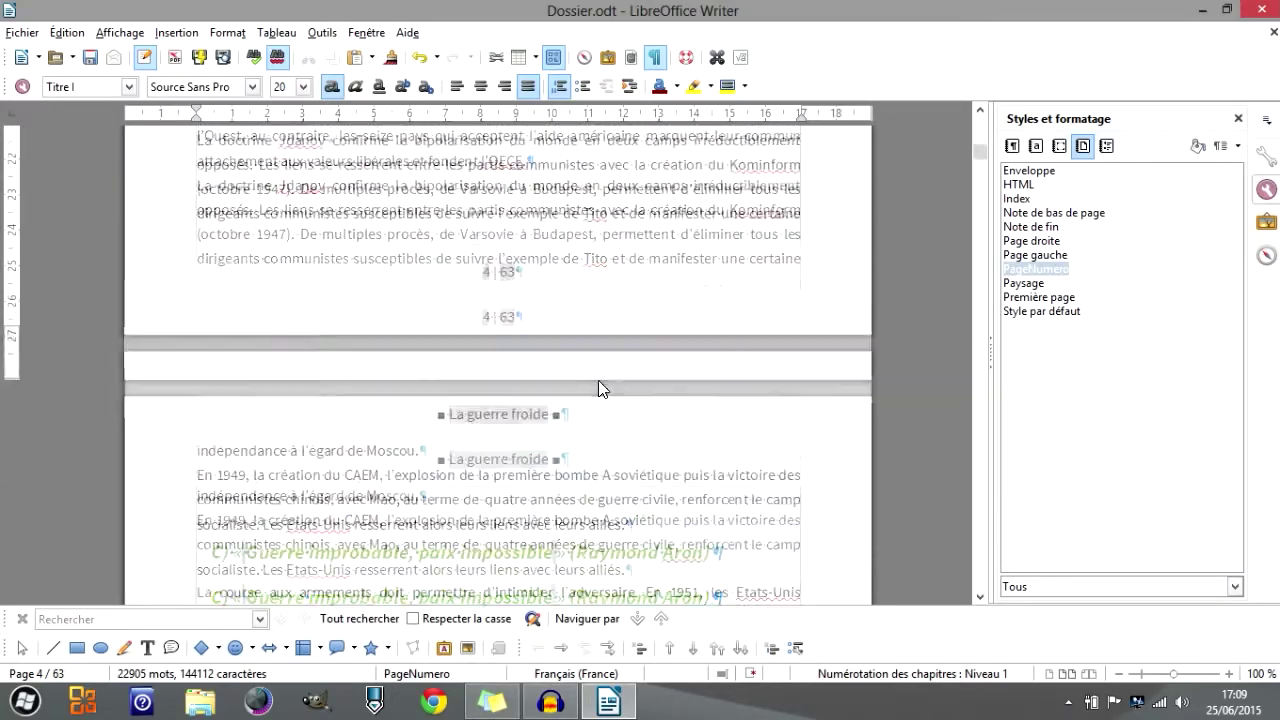
{"action": "scroll", "coordinate": [600, 388], "scroll_direction": "down", "scroll_amount": 20}
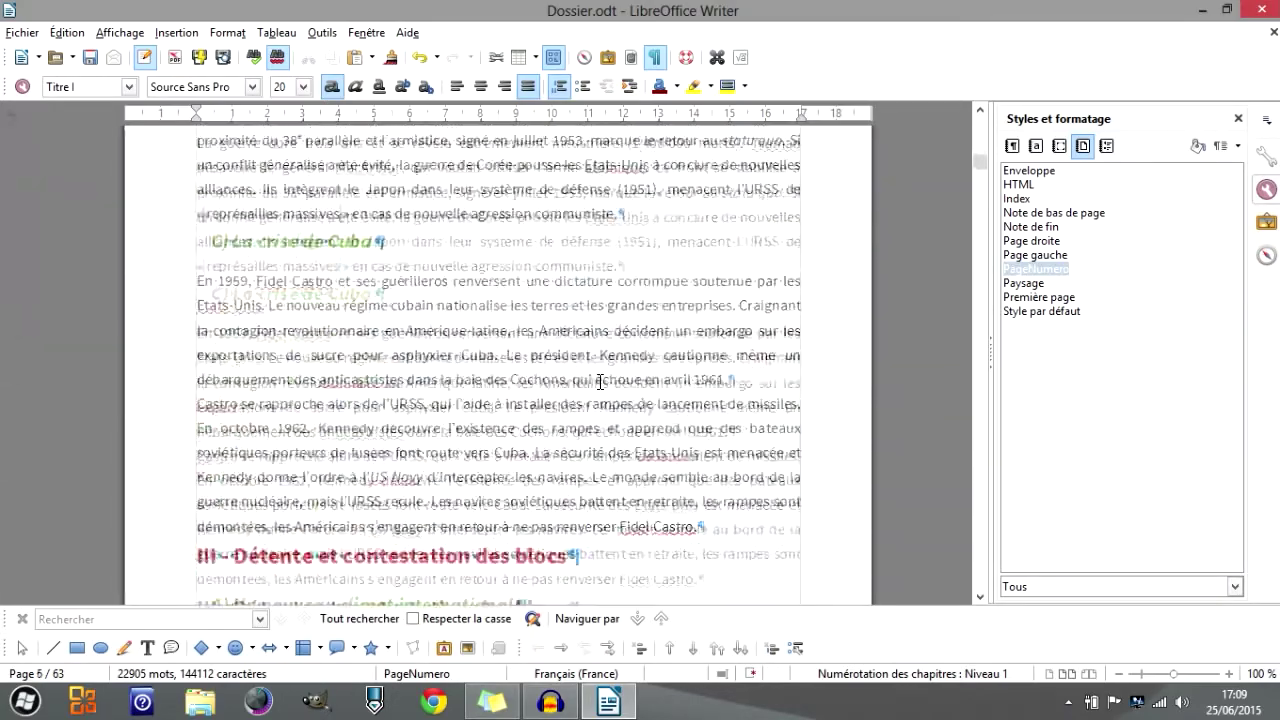
{"action": "scroll", "coordinate": [600, 383], "scroll_direction": "down", "scroll_amount": 20}
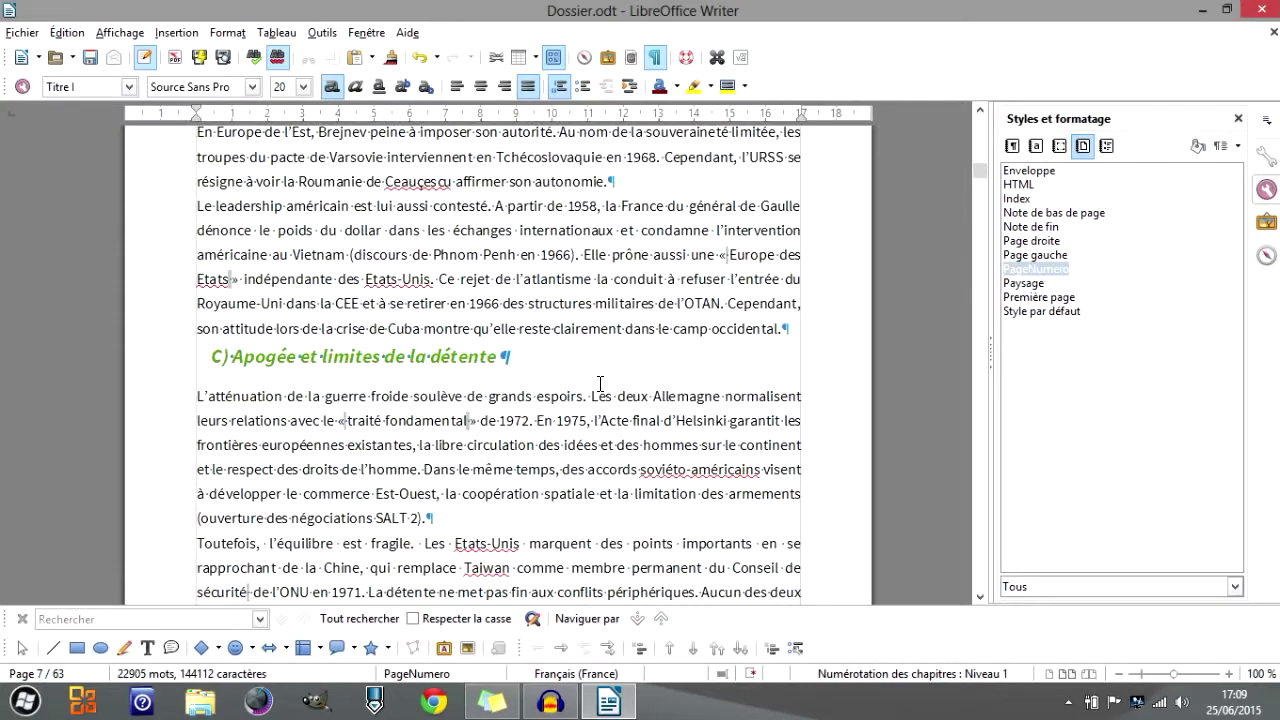
{"action": "scroll", "coordinate": [600, 383], "scroll_direction": "down", "scroll_amount": 20}
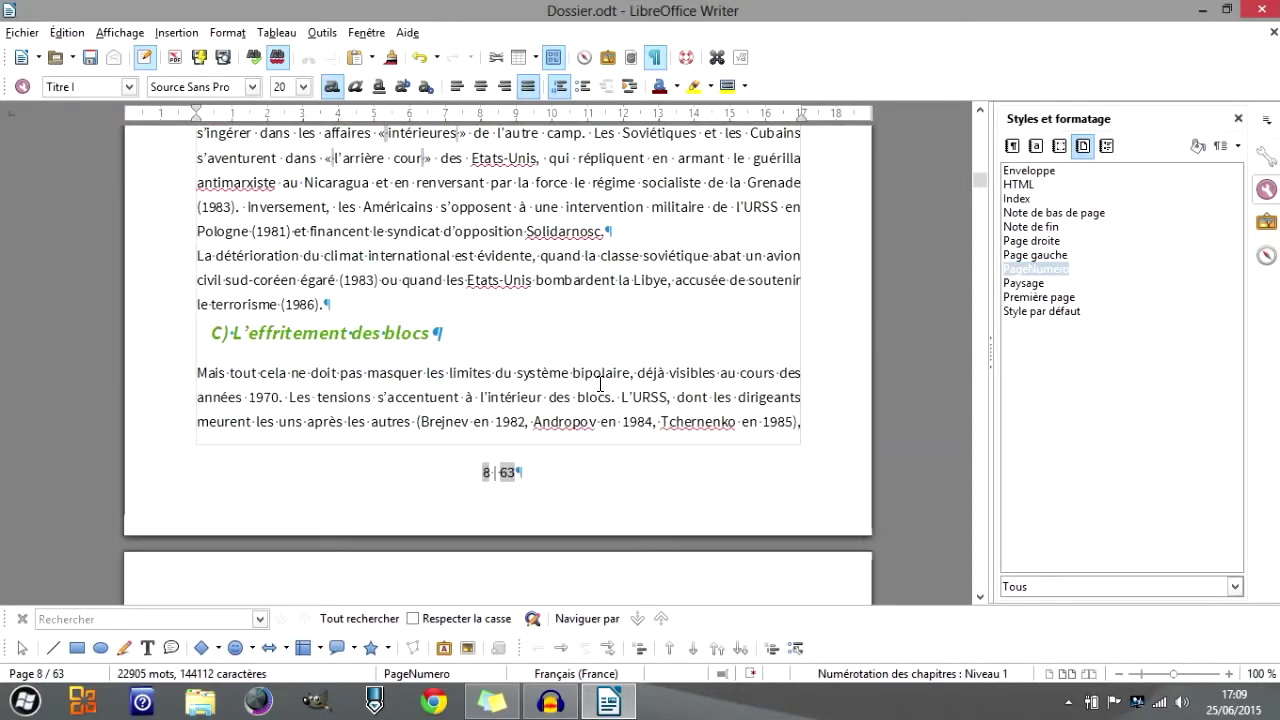
{"action": "scroll", "coordinate": [600, 383], "scroll_direction": "down", "scroll_amount": 20}
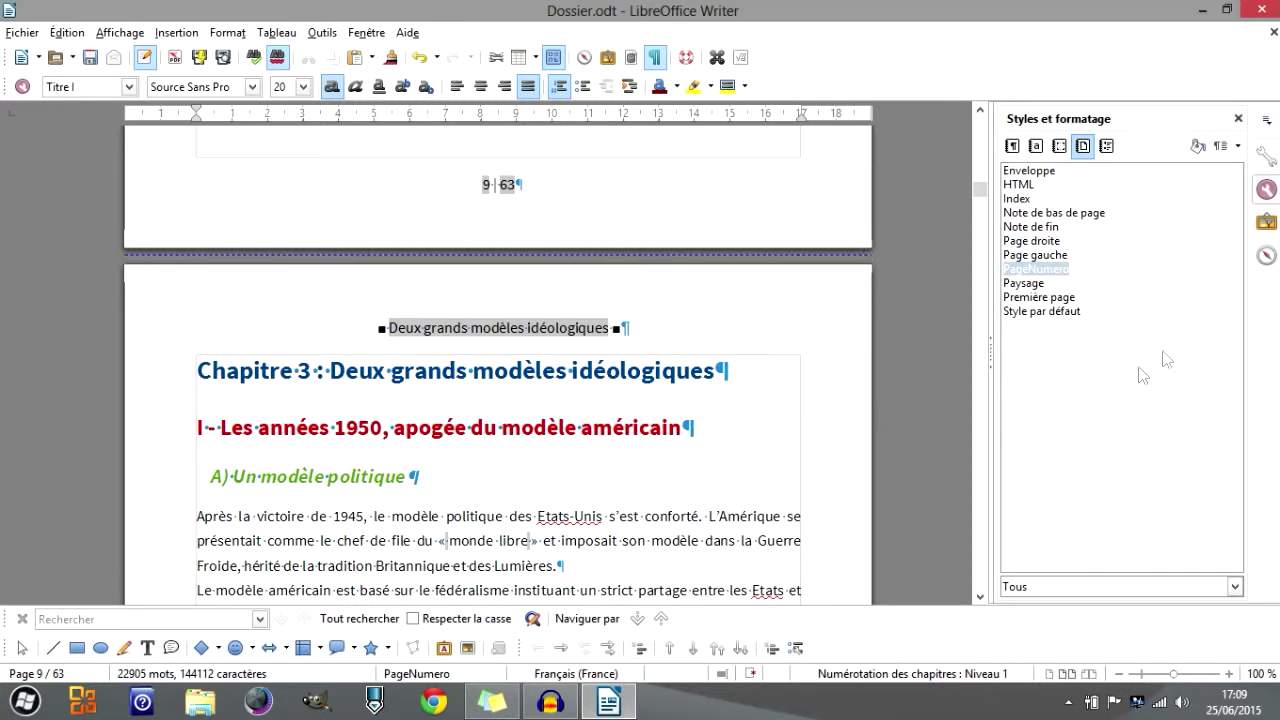
{"action": "left_click_drag", "start_coordinate": [980, 189], "coordinate": [981, 121]}
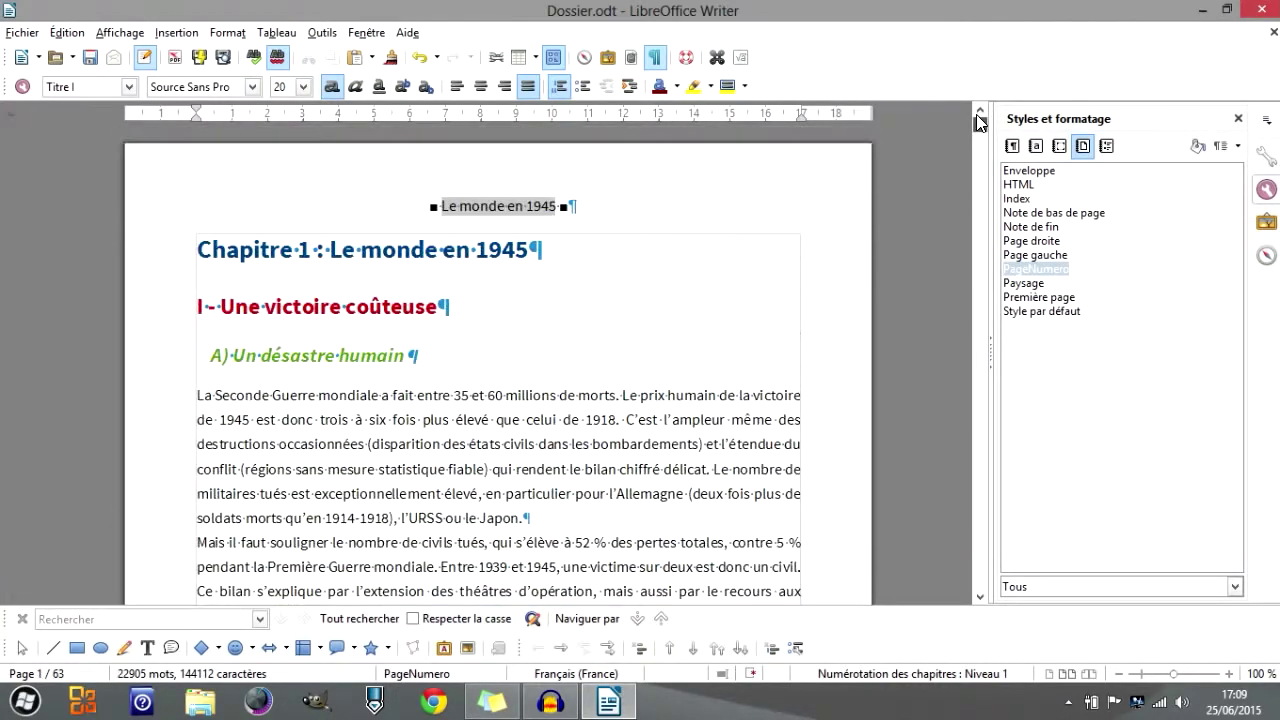
{"action": "left_click", "coordinate": [517, 307]}
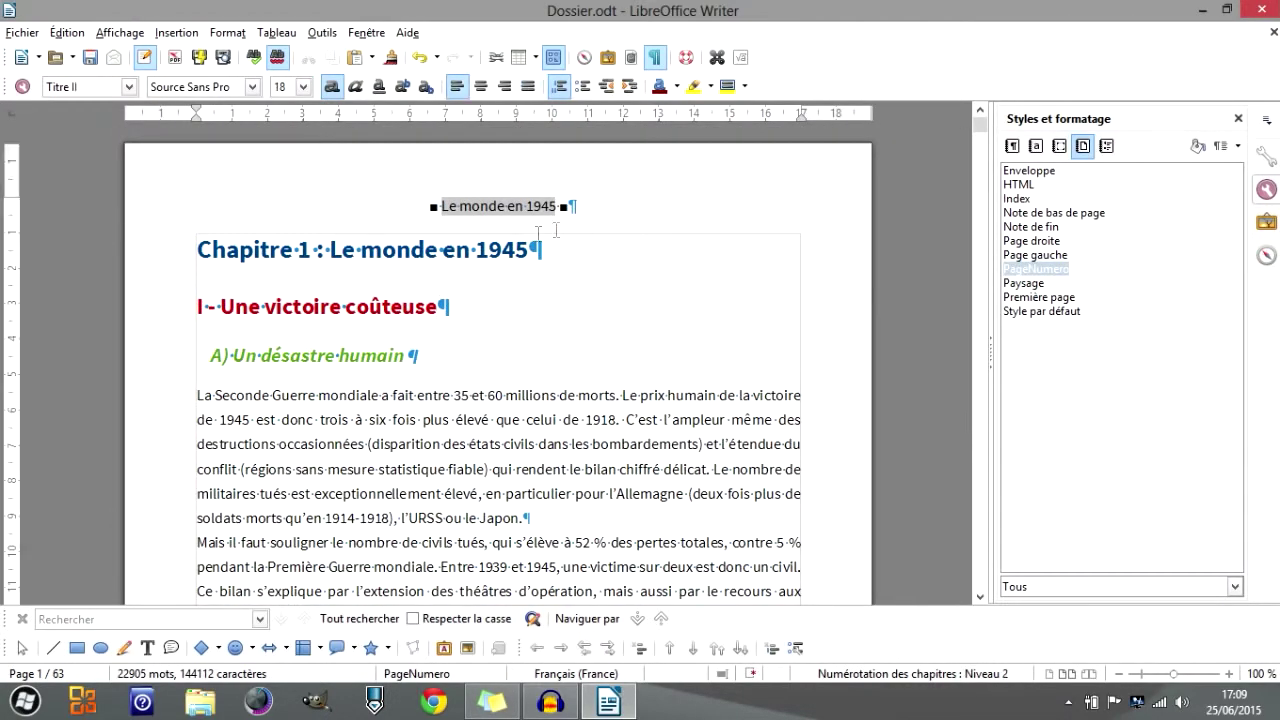
{"action": "scroll", "coordinate": [455, 313], "scroll_direction": "down", "scroll_amount": 4}
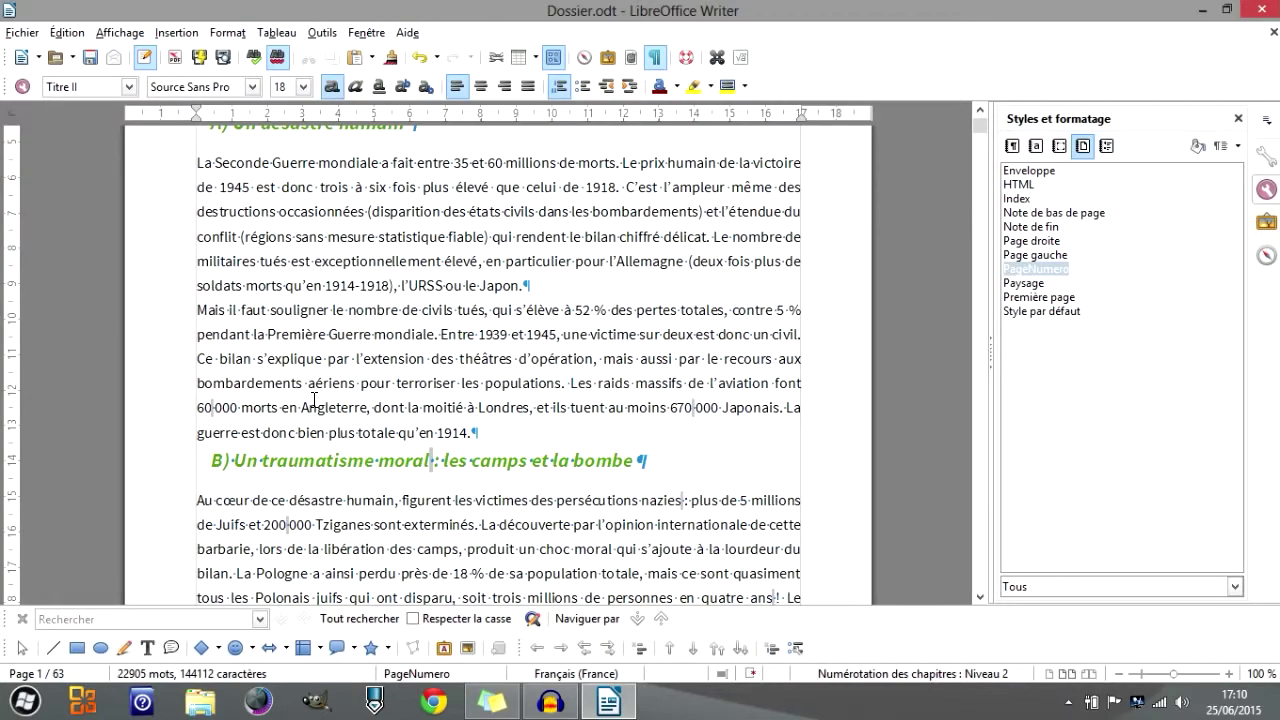
Make the last two paragraphs of Chapitre 1 bold and check the page break before Chapitre 2.
{"action": "scroll", "coordinate": [688, 428], "scroll_direction": "down", "scroll_amount": 5}
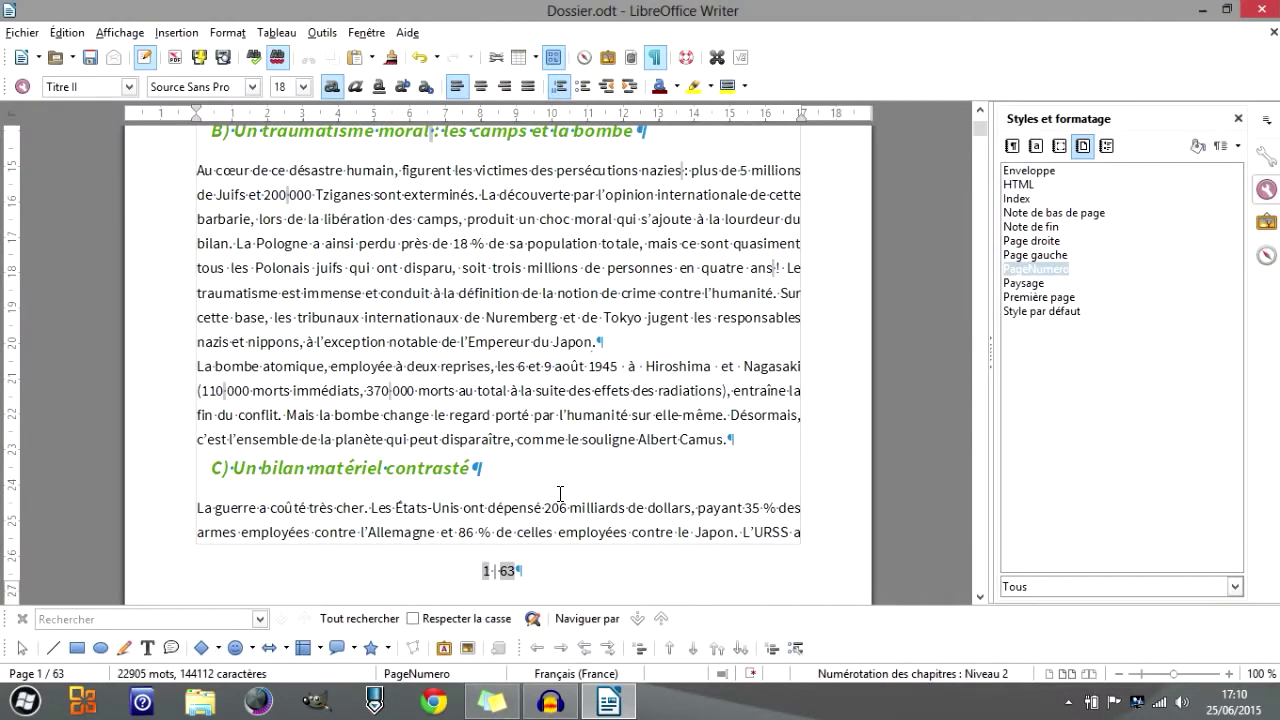
{"action": "scroll", "coordinate": [560, 493], "scroll_direction": "down", "scroll_amount": 20}
{"action": "scroll", "coordinate": [580, 465], "scroll_direction": "down", "scroll_amount": 8}
{"action": "scroll", "coordinate": [580, 463], "scroll_direction": "up", "scroll_amount": 5}
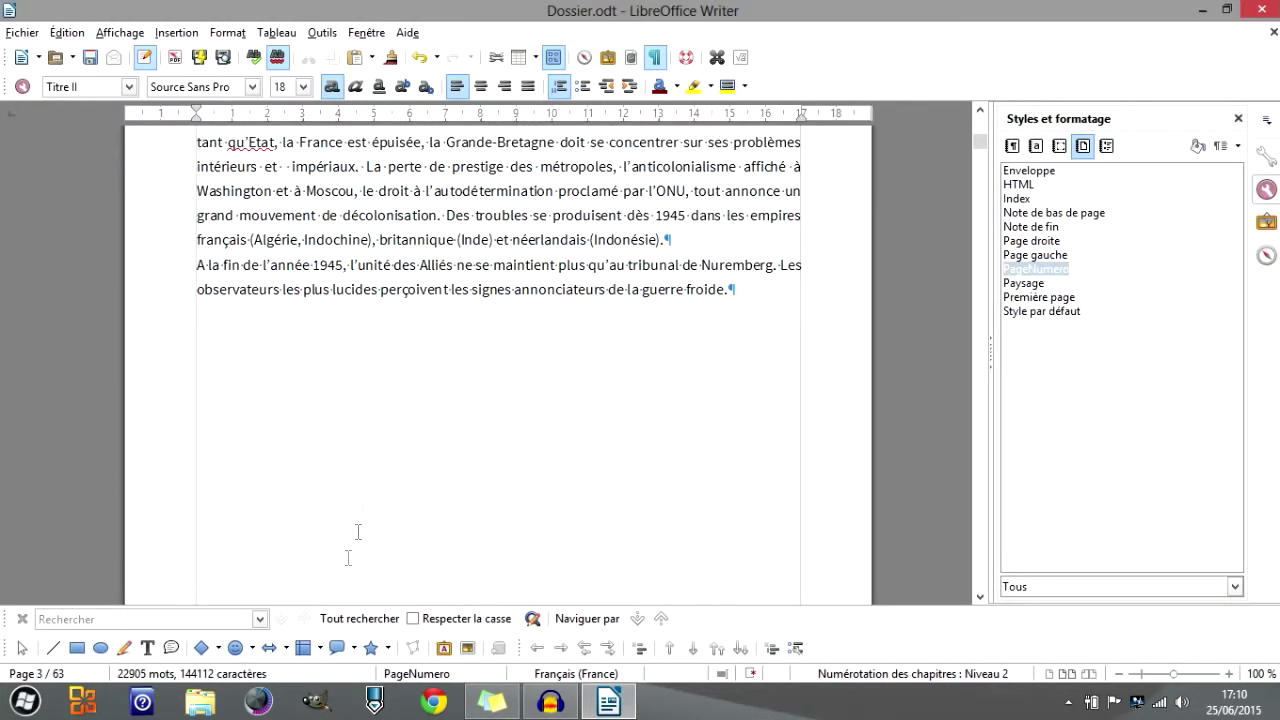
{"action": "scroll", "coordinate": [448, 418], "scroll_direction": "up", "scroll_amount": 4}
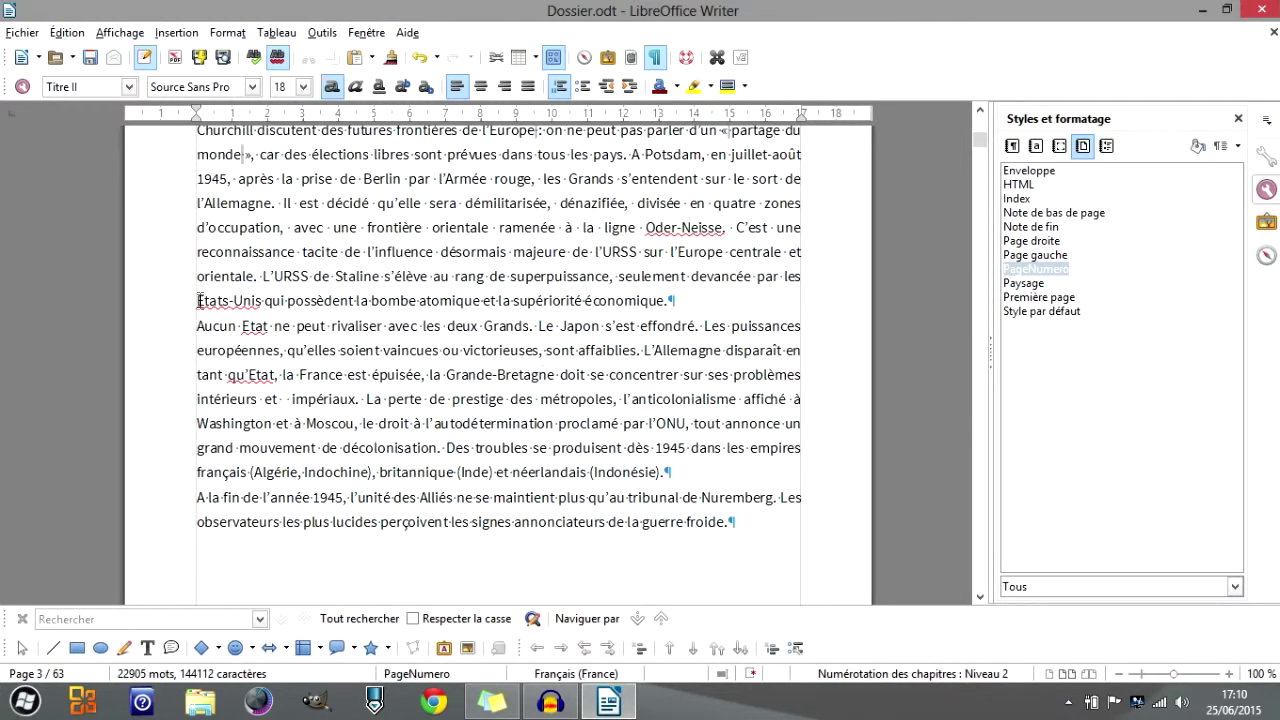
{"action": "left_click_drag", "start_coordinate": [155, 326], "coordinate": [856, 576]}
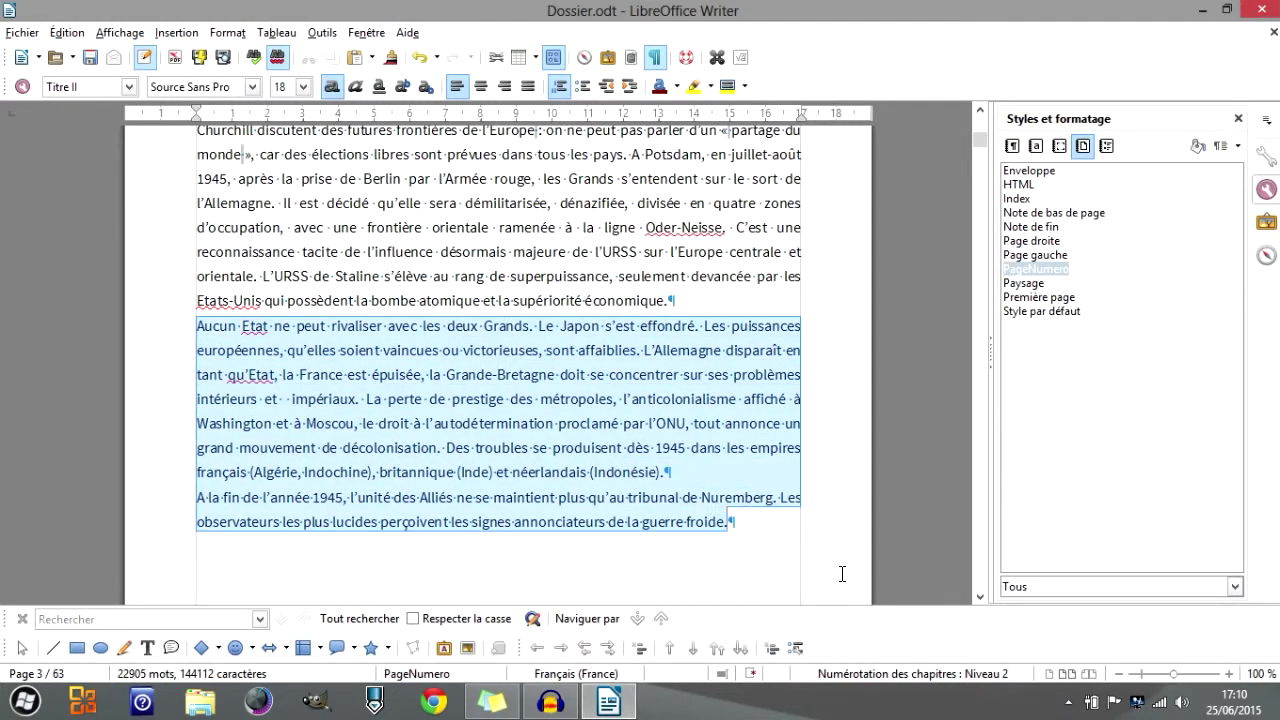
{"action": "scroll", "coordinate": [660, 511], "scroll_direction": "down", "scroll_amount": 9}
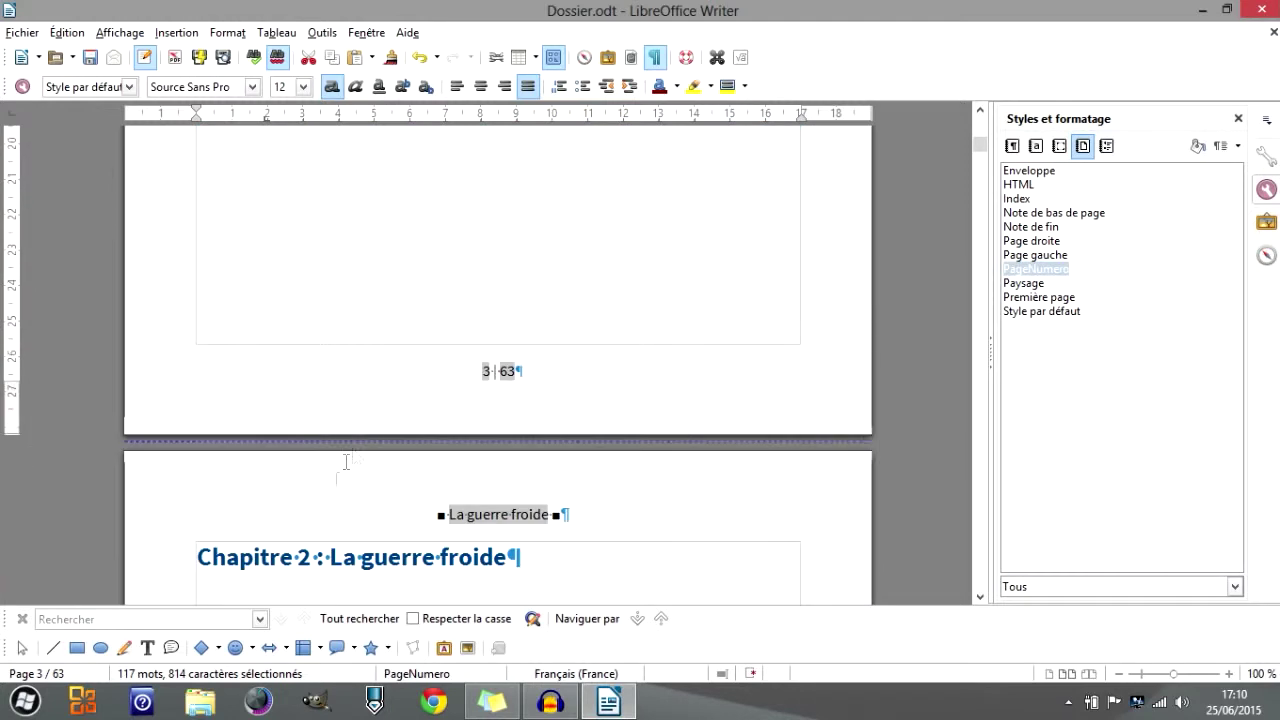
{"action": "scroll", "coordinate": [360, 443], "scroll_direction": "down", "scroll_amount": 1}
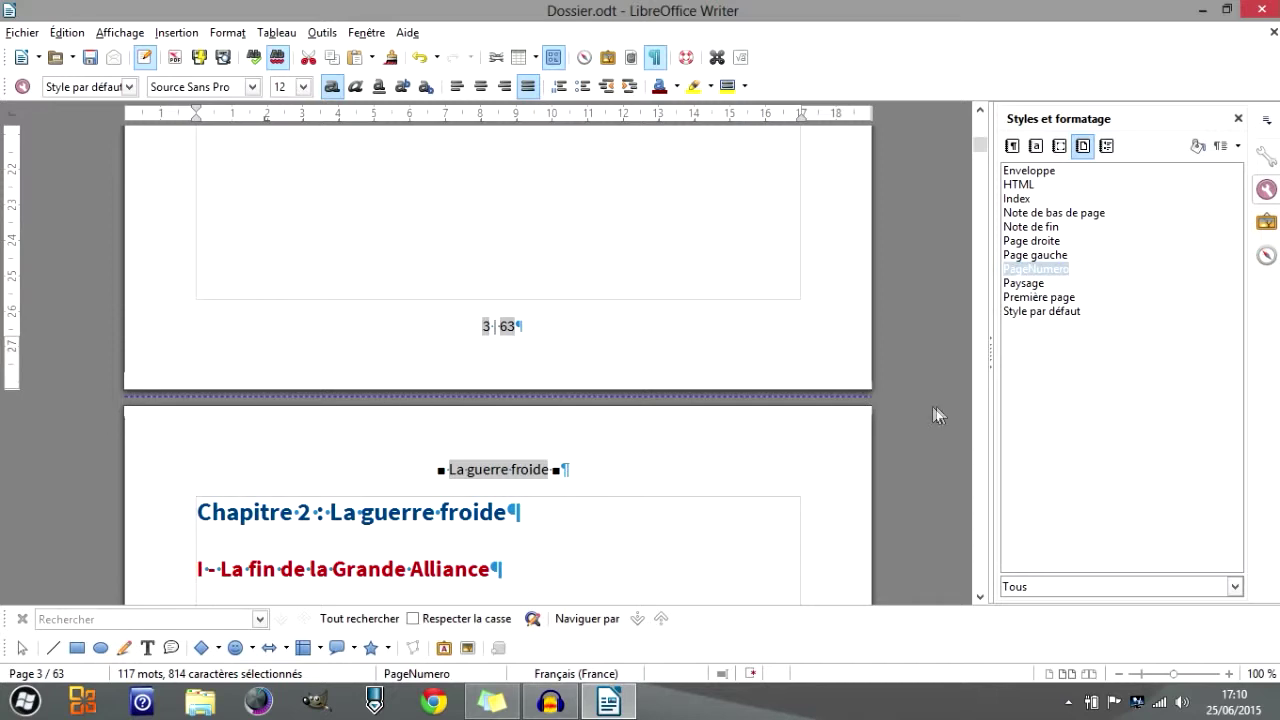
Add empty paragraphs after the end of Chapitre 1 until they overflow page 3, and check where Chapitre 2 starts.
{"action": "scroll", "coordinate": [383, 440], "scroll_direction": "up", "scroll_amount": 5}
{"action": "left_click", "coordinate": [309, 410]}
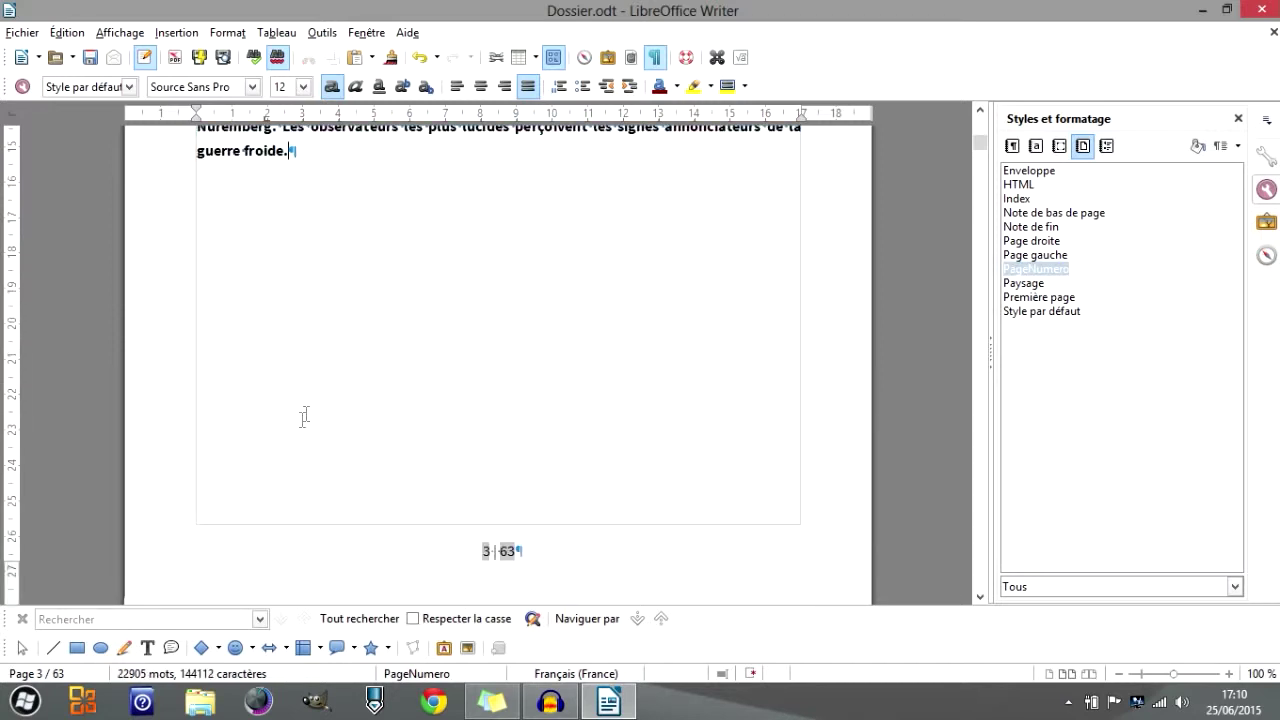
{"action": "key", "text": "Return"}
{"action": "key", "text": "Return"}
{"action": "key", "text": "Return"}
{"action": "key", "text": "Return"}
{"action": "key", "text": "Return"}
{"action": "key", "text": "Return"}
{"action": "key", "text": "Return"}
{"action": "key", "text": "Return"}
{"action": "key", "text": "Return"}
{"action": "key", "text": "Return"}
{"action": "key", "text": "Return"}
{"action": "scroll", "coordinate": [394, 437], "scroll_direction": "down", "scroll_amount": 4}
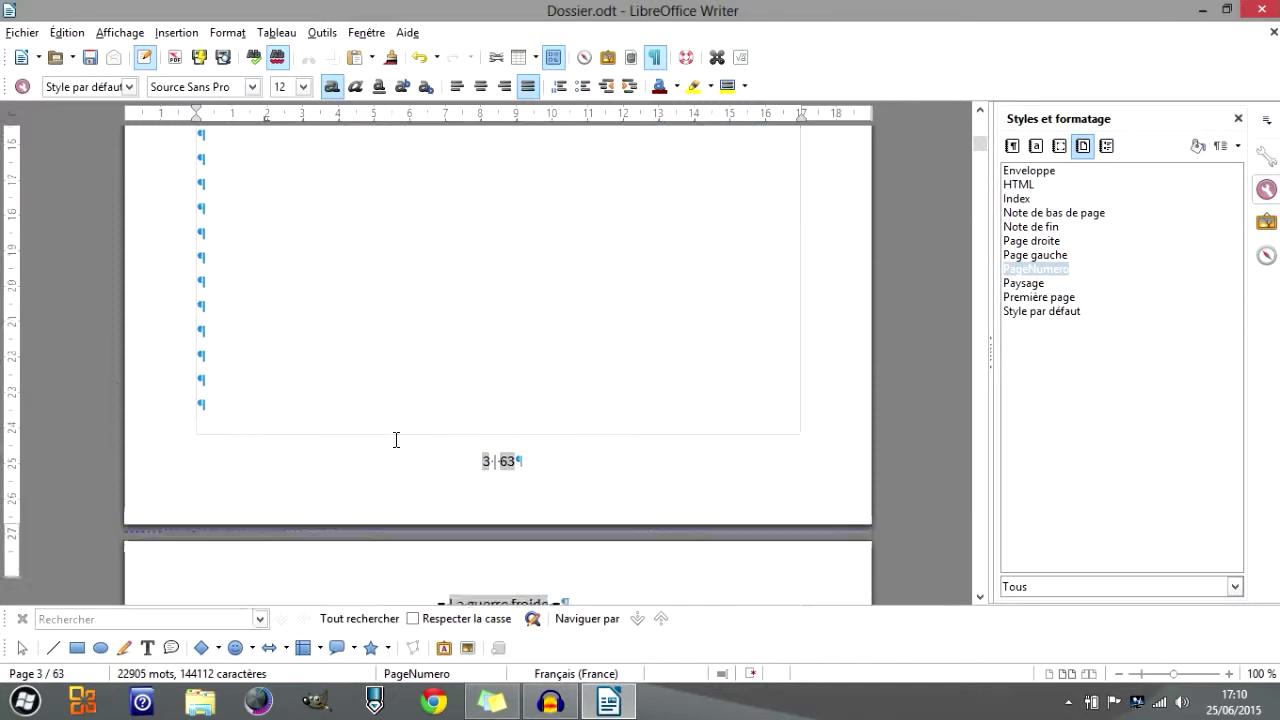
{"action": "key", "text": "Return"}
{"action": "scroll", "coordinate": [417, 458], "scroll_direction": "down", "scroll_amount": 5}
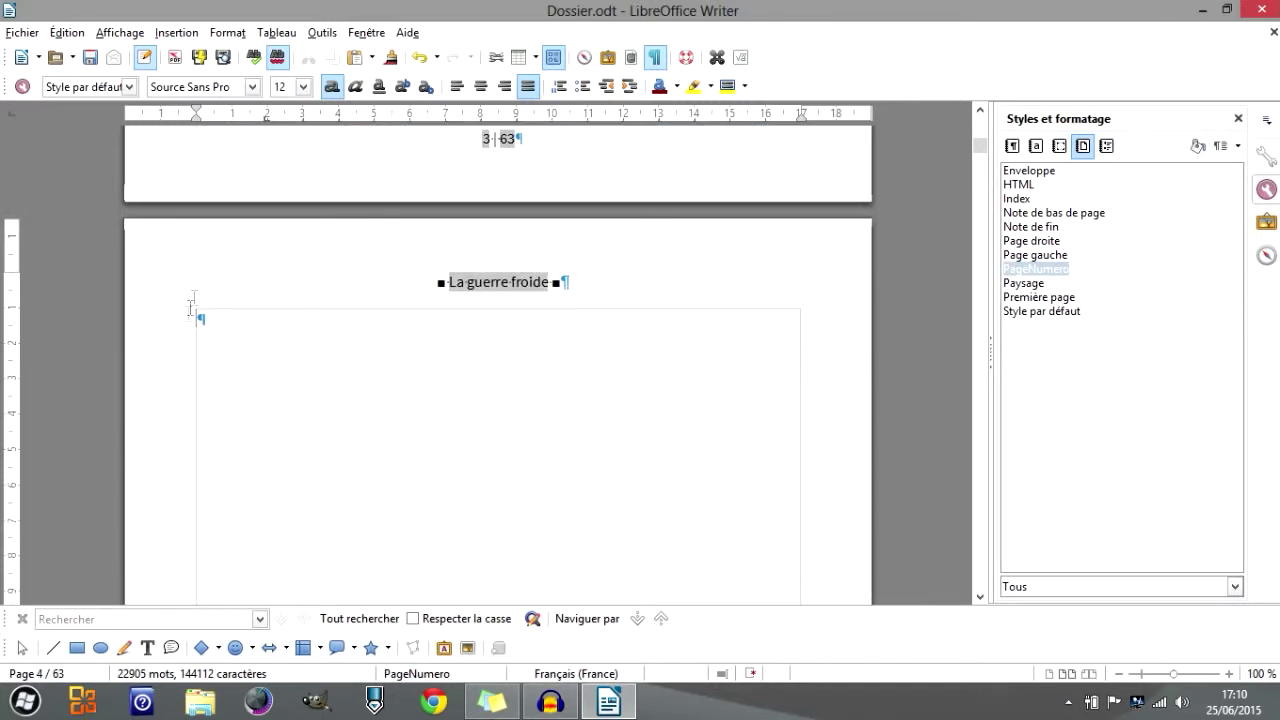
{"action": "scroll", "coordinate": [537, 366], "scroll_direction": "down", "scroll_amount": 18}
{"action": "scroll", "coordinate": [556, 374], "scroll_direction": "up", "scroll_amount": 1}
{"action": "scroll", "coordinate": [537, 443], "scroll_direction": "up", "scroll_amount": 20}
{"action": "scroll", "coordinate": [534, 443], "scroll_direction": "down", "scroll_amount": 4}
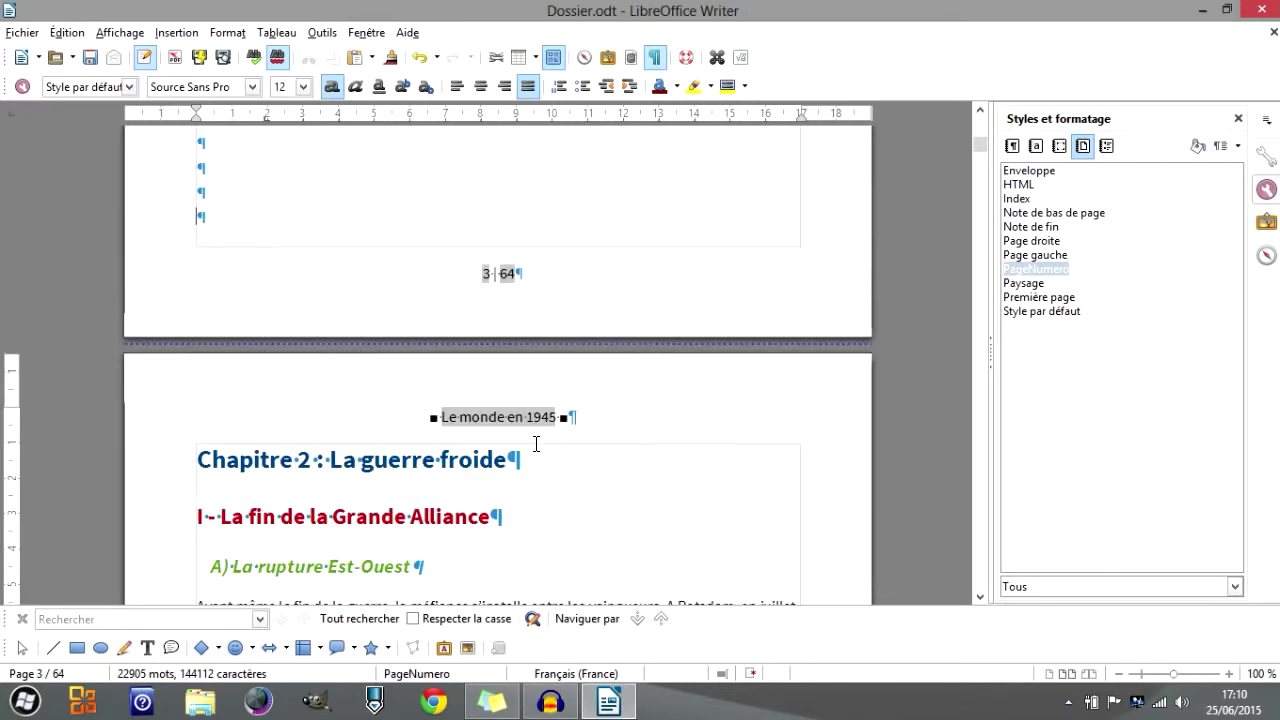
Delete the empty paragraphs added after the last sentence of Chapitre 1.
{"action": "scroll", "coordinate": [534, 443], "scroll_direction": "up", "scroll_amount": 3}
{"action": "scroll", "coordinate": [536, 456], "scroll_direction": "up", "scroll_amount": 10}
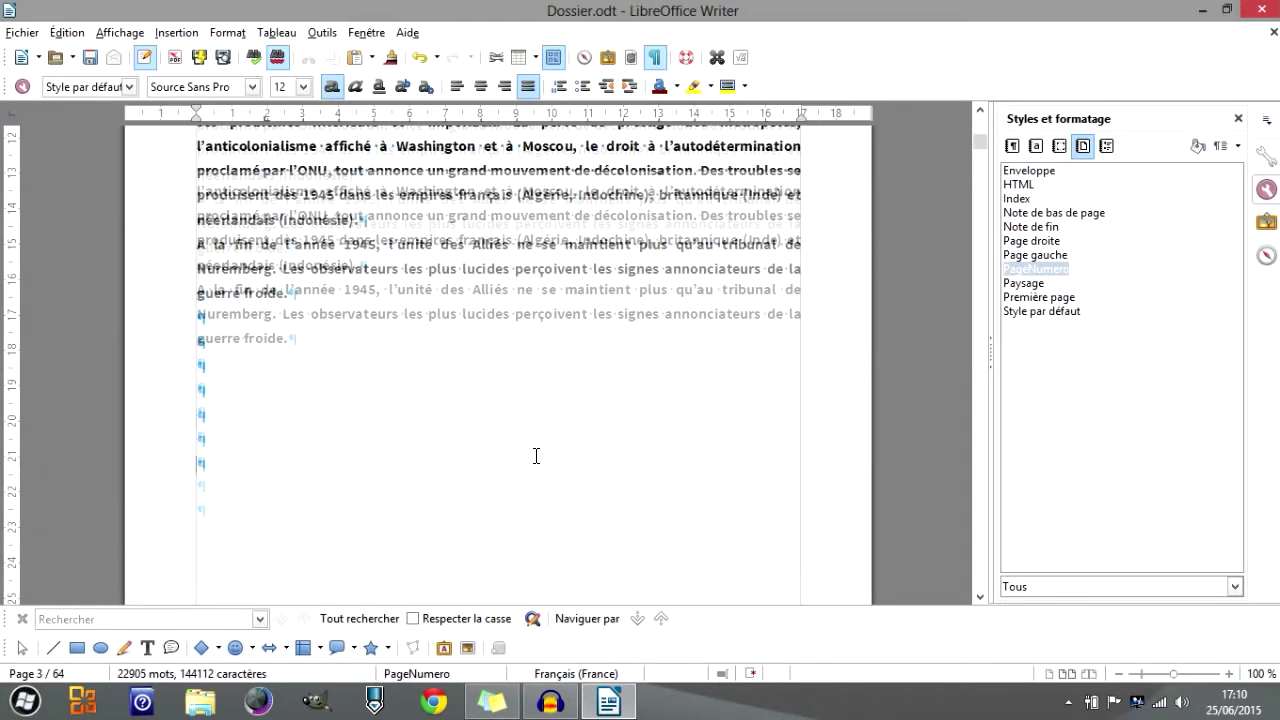
{"action": "left_click", "coordinate": [418, 474], "text": "shift"}
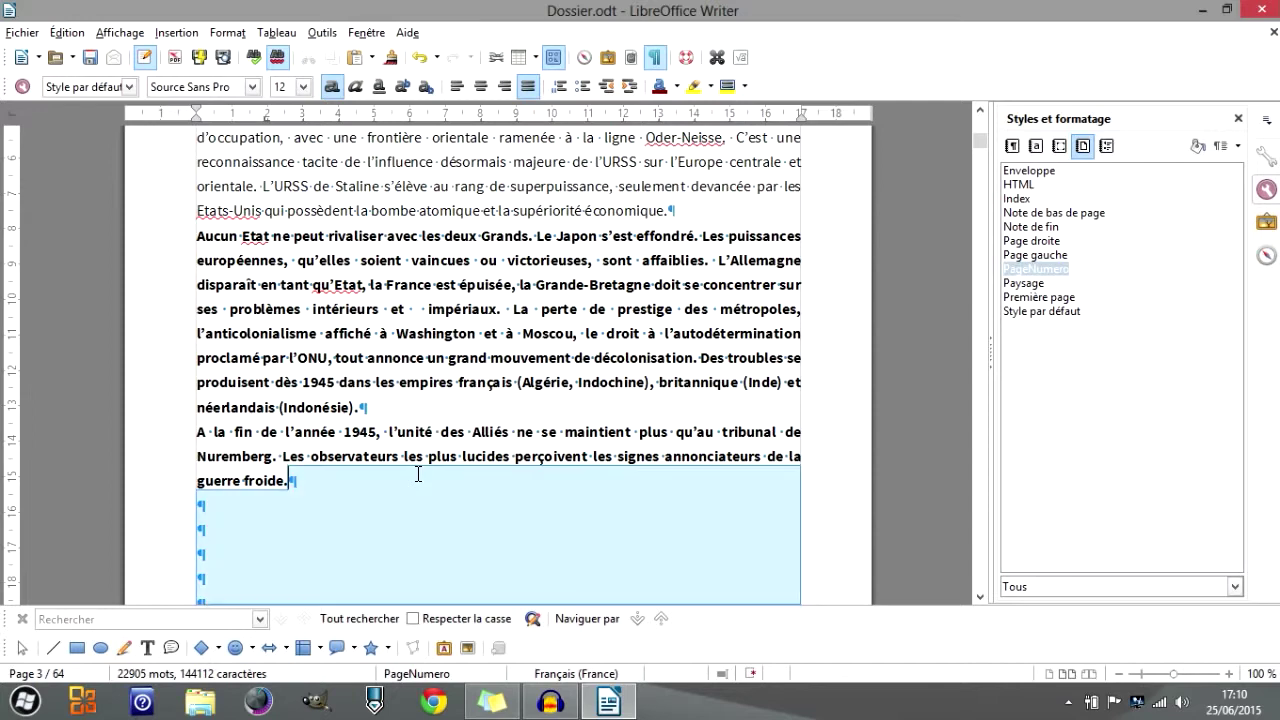
{"action": "left_click", "coordinate": [418, 474]}
Reset the last two paragraphs of Chapitre 1 to Style par défaut and justify them.
{"action": "left_click_drag", "start_coordinate": [418, 474], "coordinate": [126, 230]}
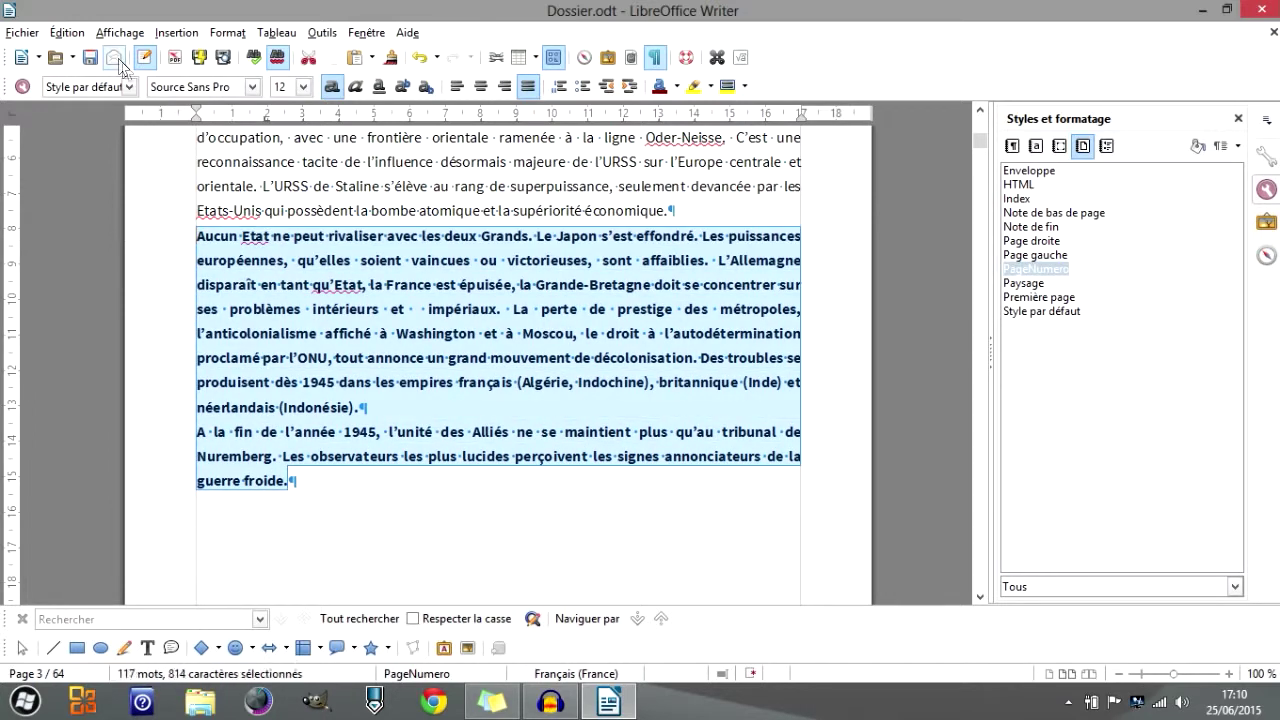
{"action": "left_click", "coordinate": [129, 86]}
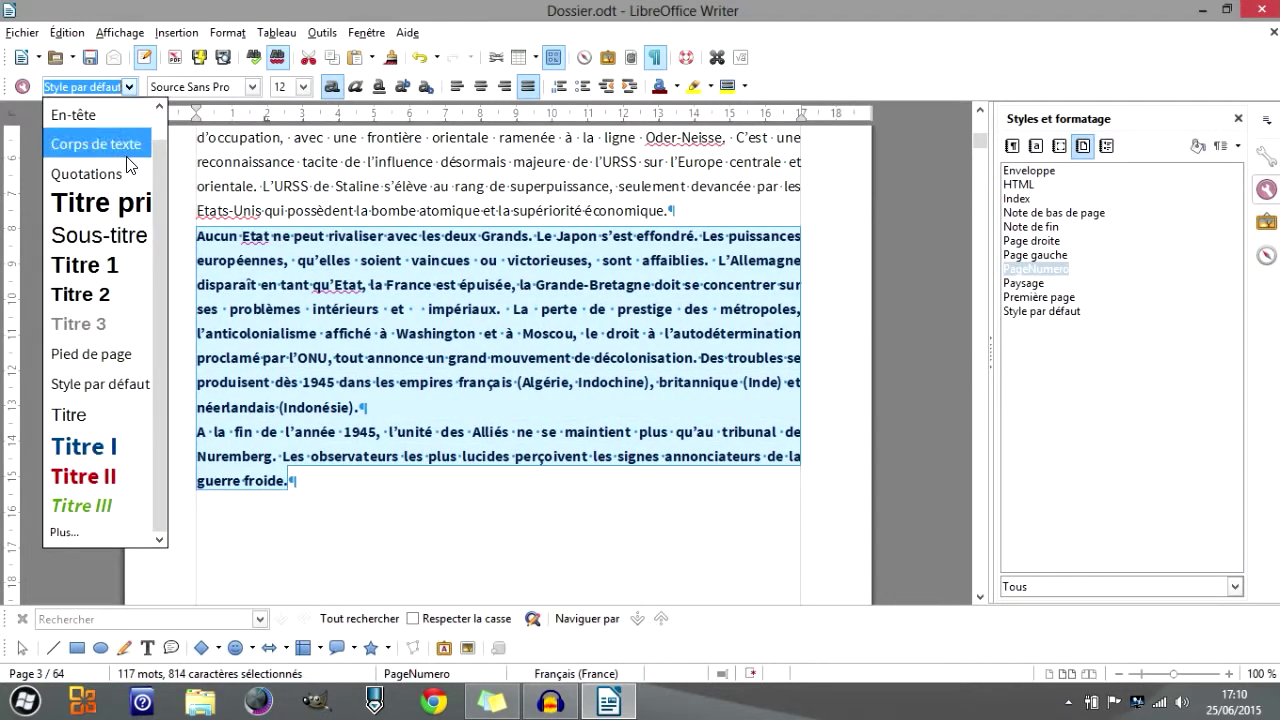
{"action": "left_click", "coordinate": [104, 382]}
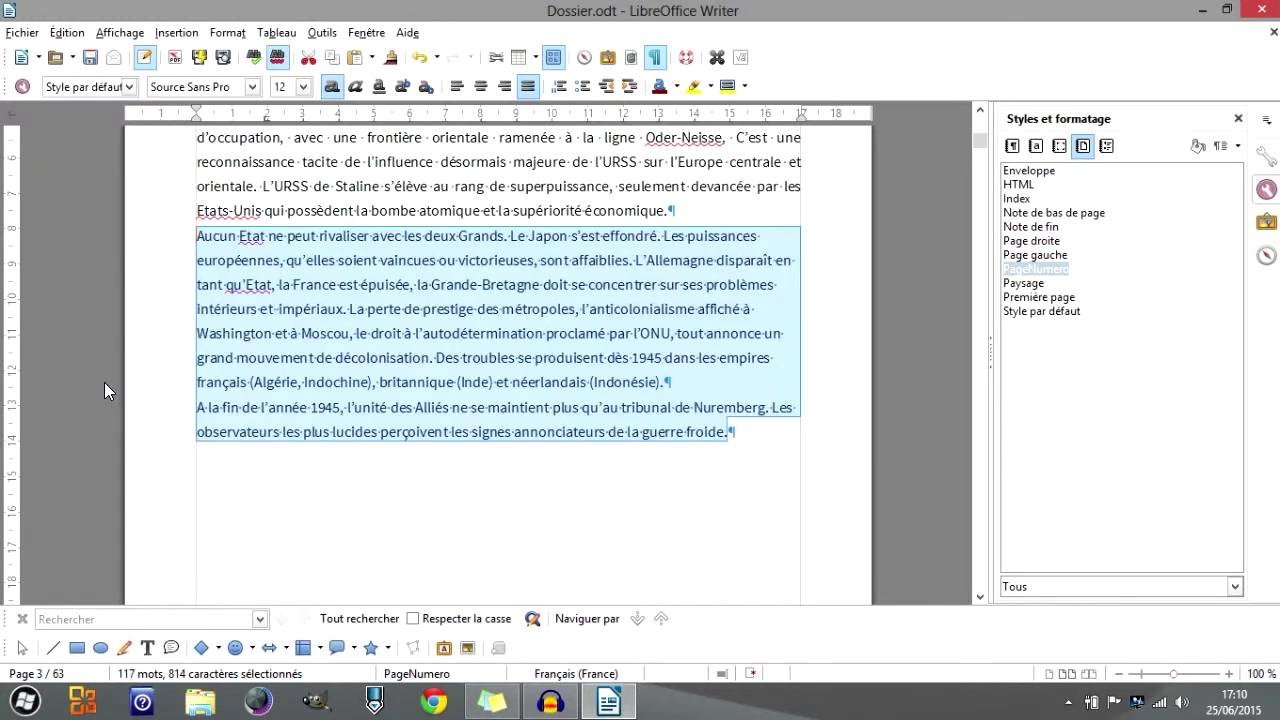
{"action": "left_click", "coordinate": [768, 441]}
{"action": "left_click_drag", "start_coordinate": [780, 440], "coordinate": [70, 230]}
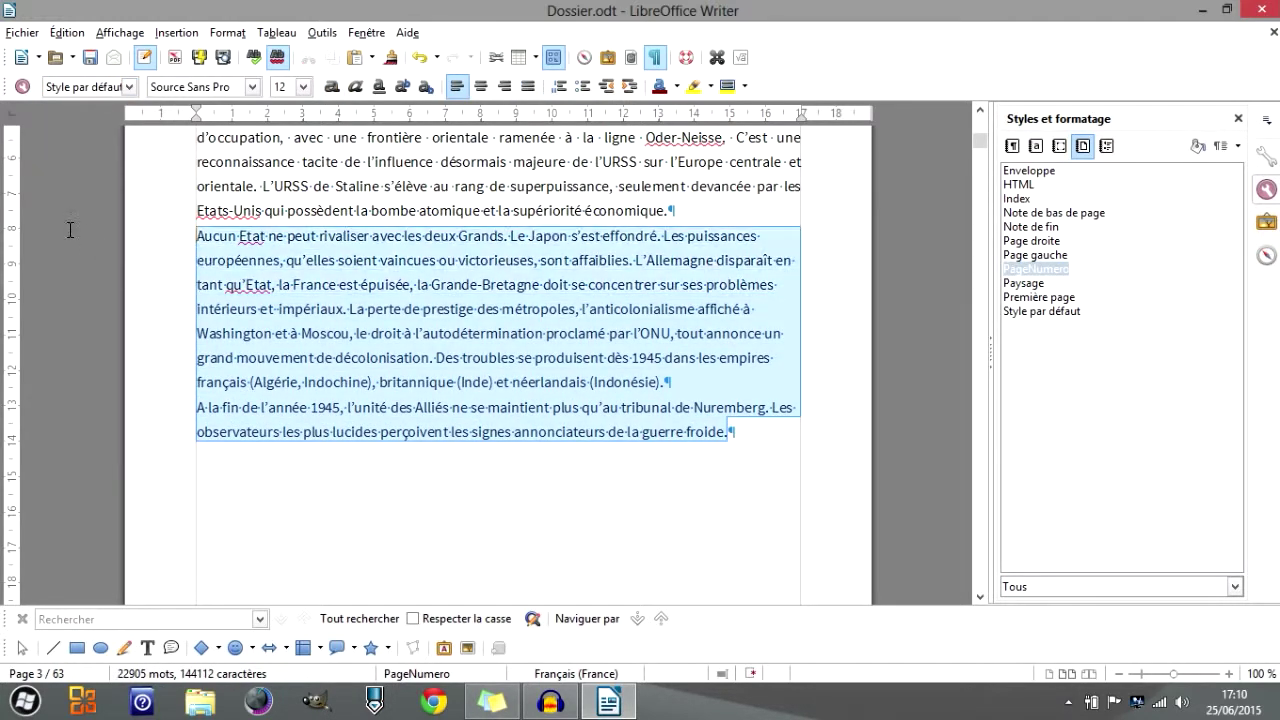
{"action": "key", "text": "ctrl+j"}
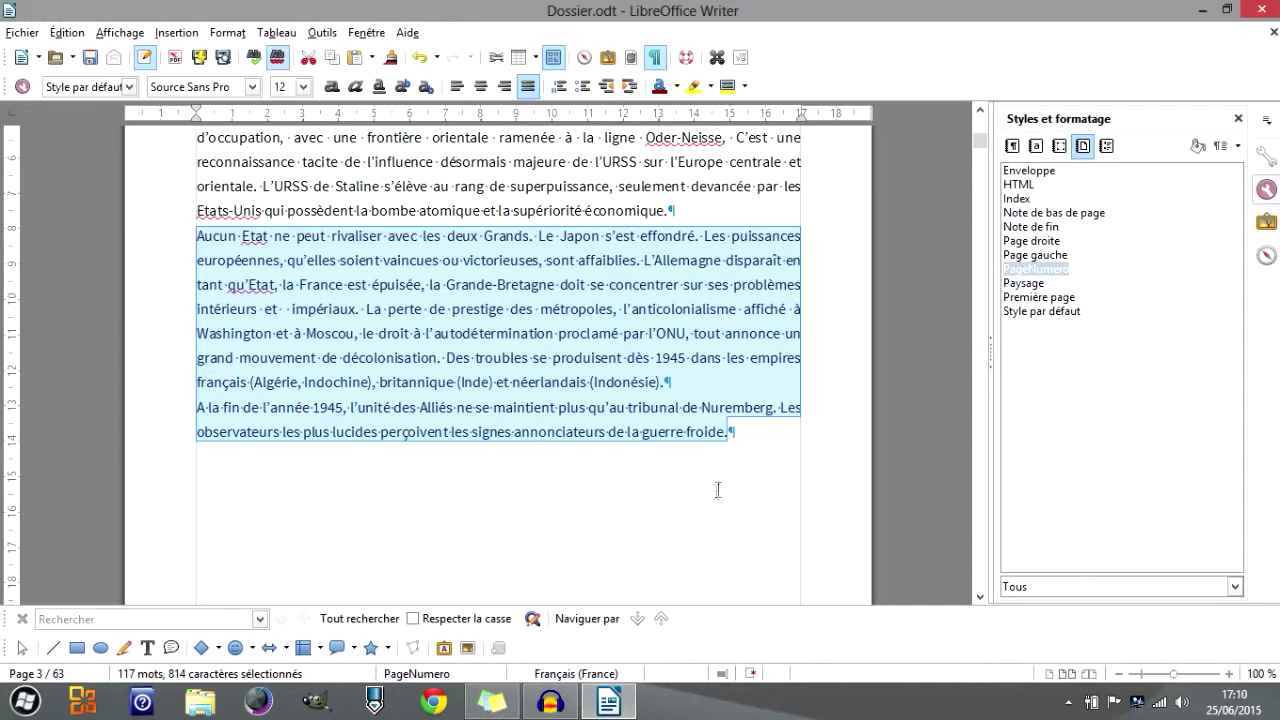
{"action": "left_click", "coordinate": [760, 434]}
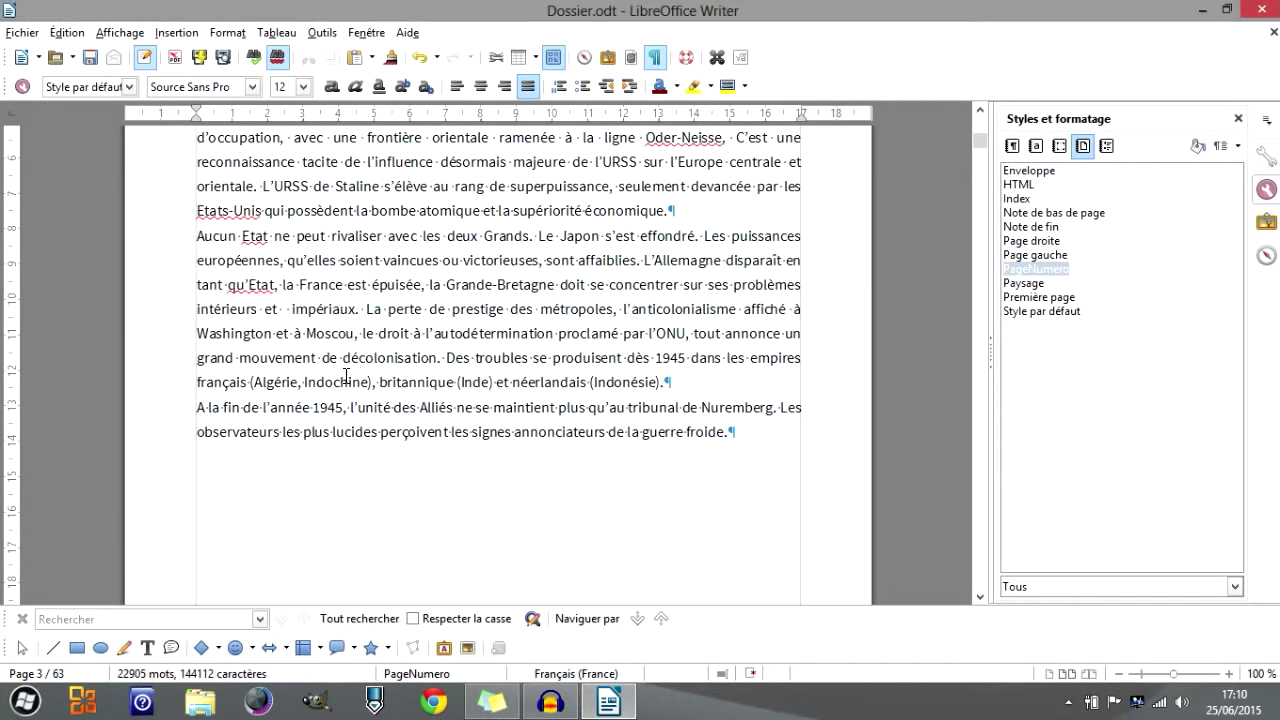
Look at the formatting marks available for insertion, such as the non-breaking space and hyphen, without inserting any.
{"action": "left_click", "coordinate": [176, 32]}
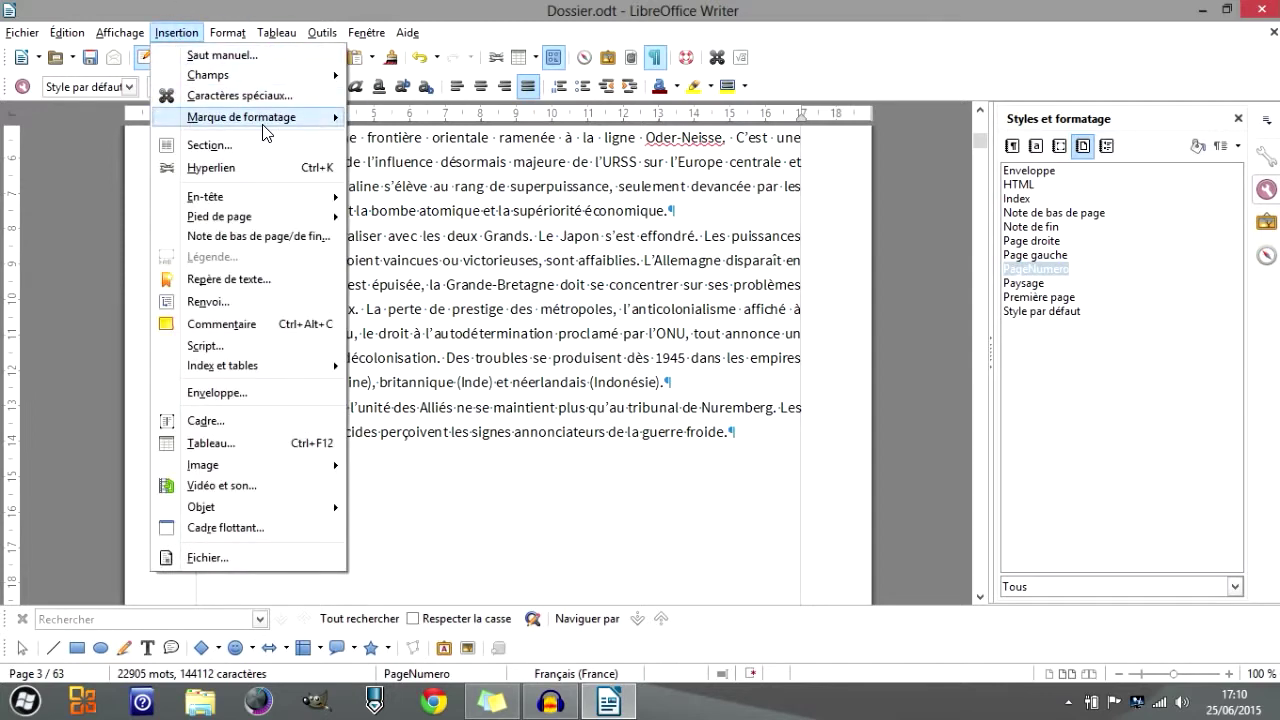
{"action": "mouse_move", "coordinate": [268, 125]}
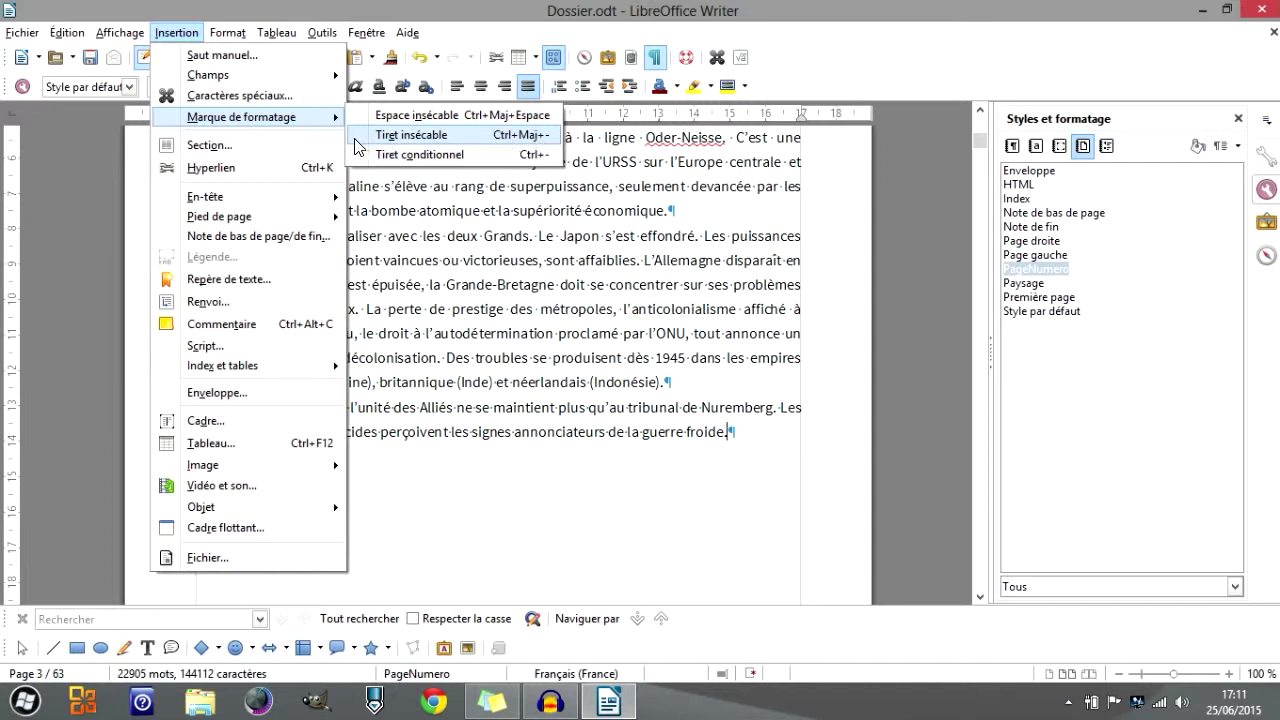
{"action": "left_click", "coordinate": [618, 332]}
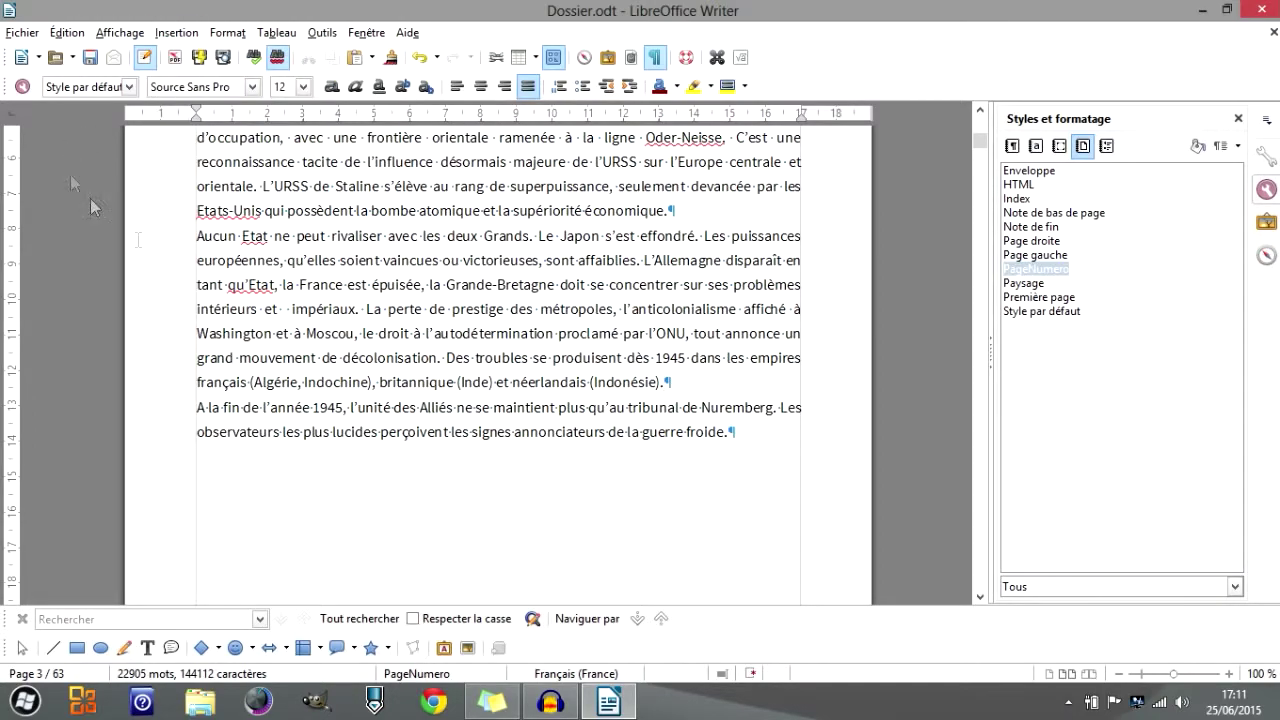
Place the cursor in the heading "Une victoire coûteuse" on page 1 and hide the formatting marks.
{"action": "scroll", "coordinate": [690, 378], "scroll_direction": "up", "scroll_amount": 10}
{"action": "scroll", "coordinate": [597, 380], "scroll_direction": "up", "scroll_amount": 20}
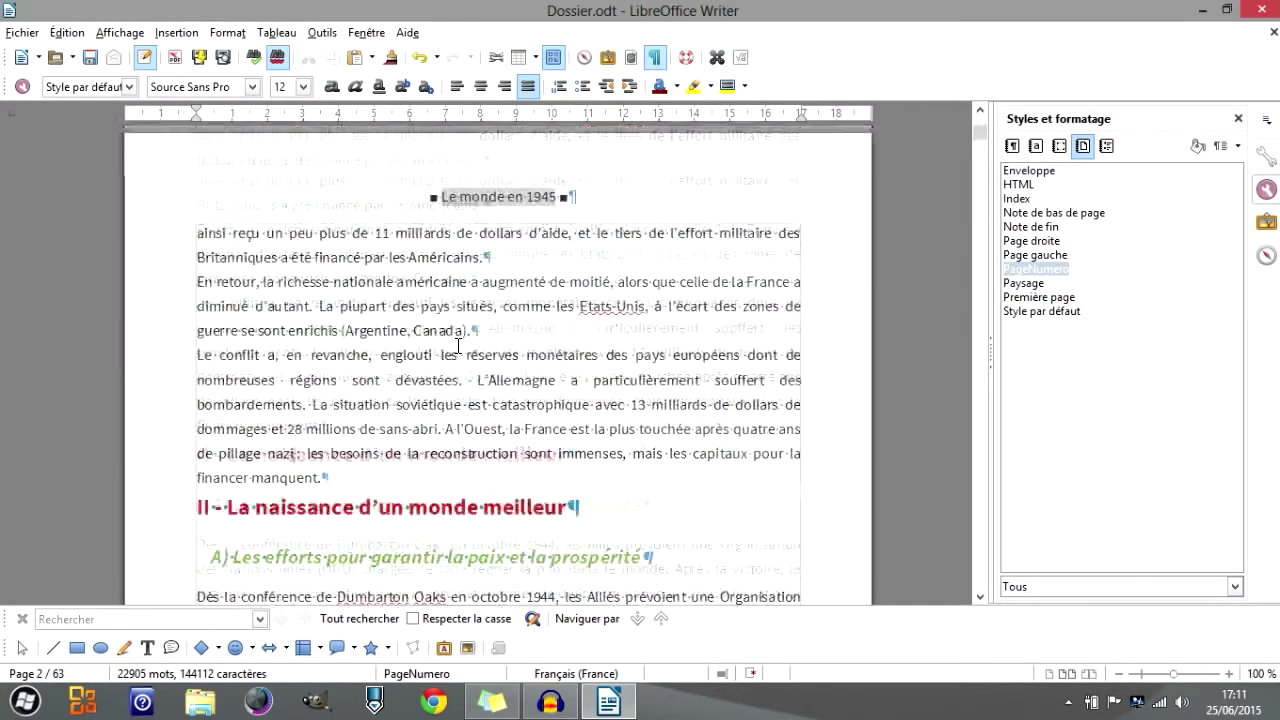
{"action": "left_click", "coordinate": [589, 306]}
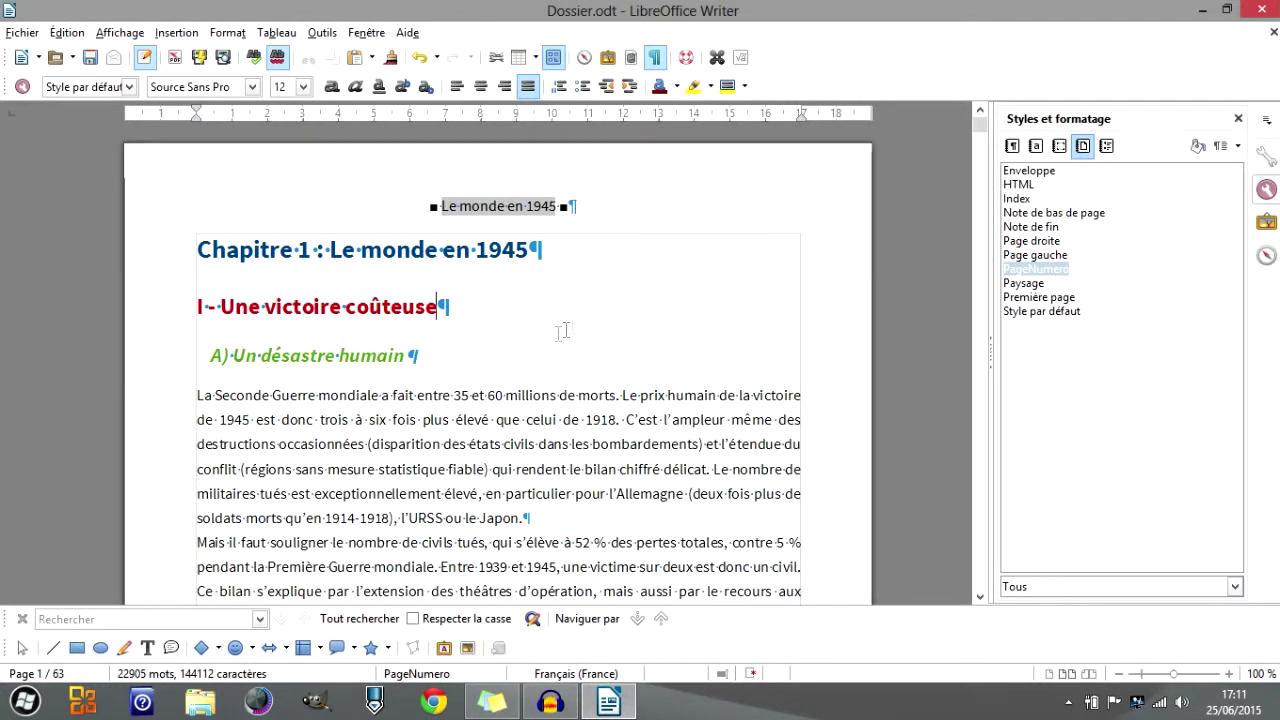
{"action": "left_click", "coordinate": [654, 57]}
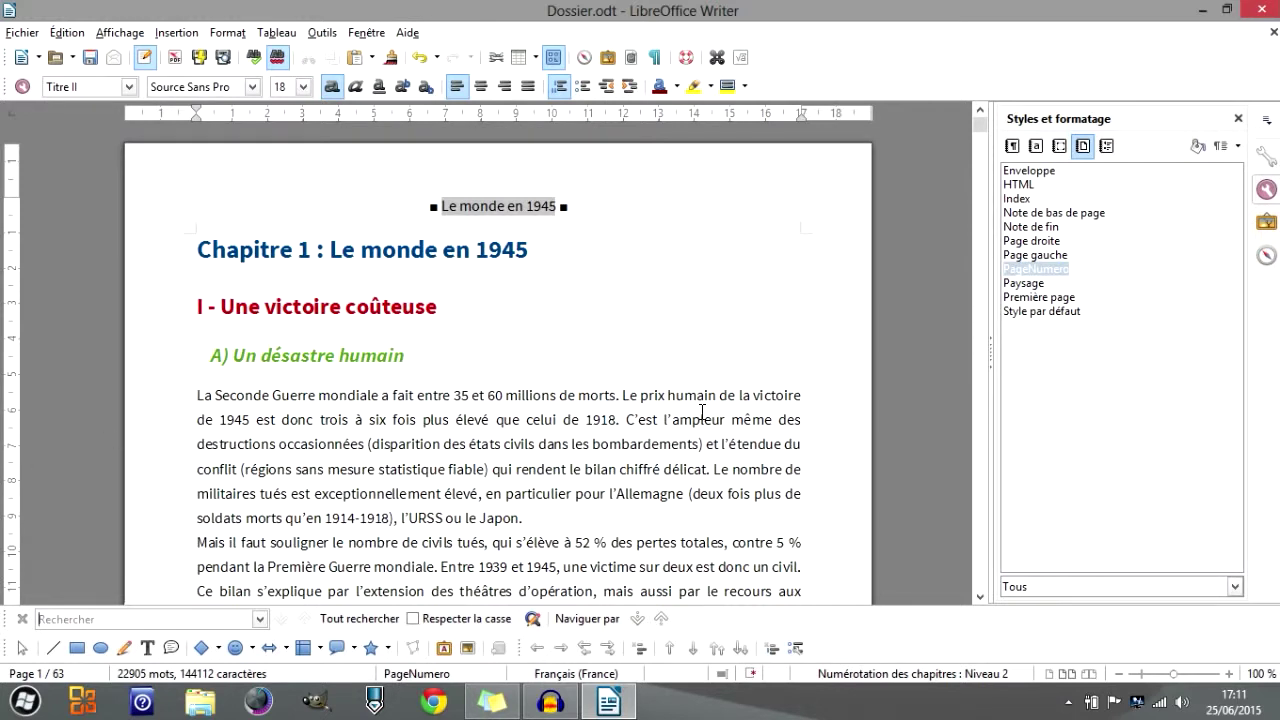
Search the whole document for every "-" and locate the hyphen in 1914-1918.
{"action": "key", "text": "ctrl+f"}
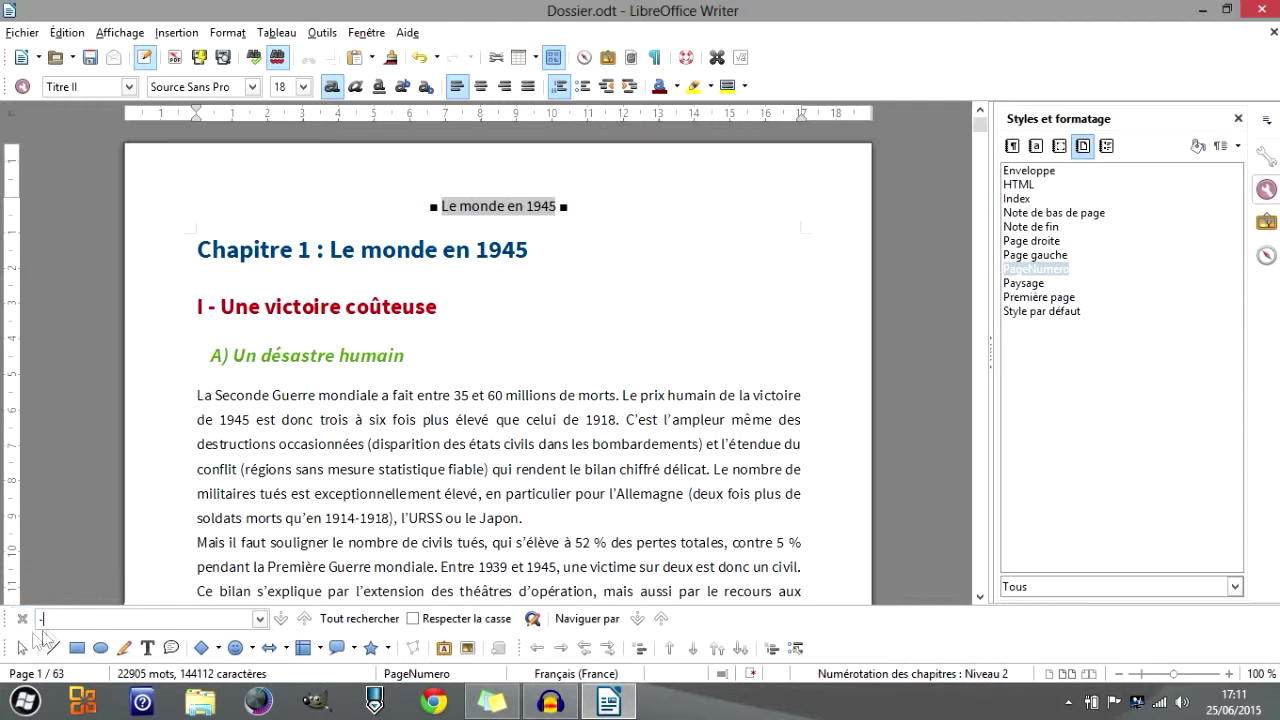
{"action": "left_click", "coordinate": [352, 619]}
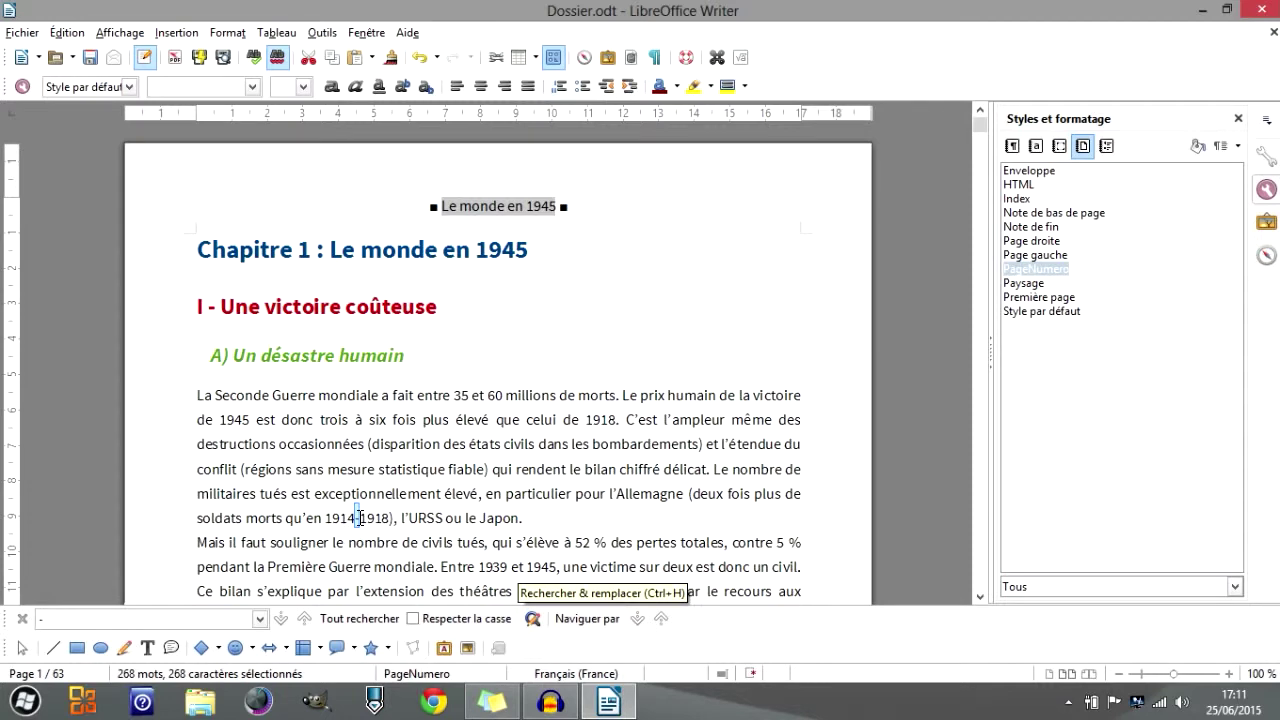
{"action": "scroll", "coordinate": [474, 510], "scroll_direction": "down", "scroll_amount": 3}
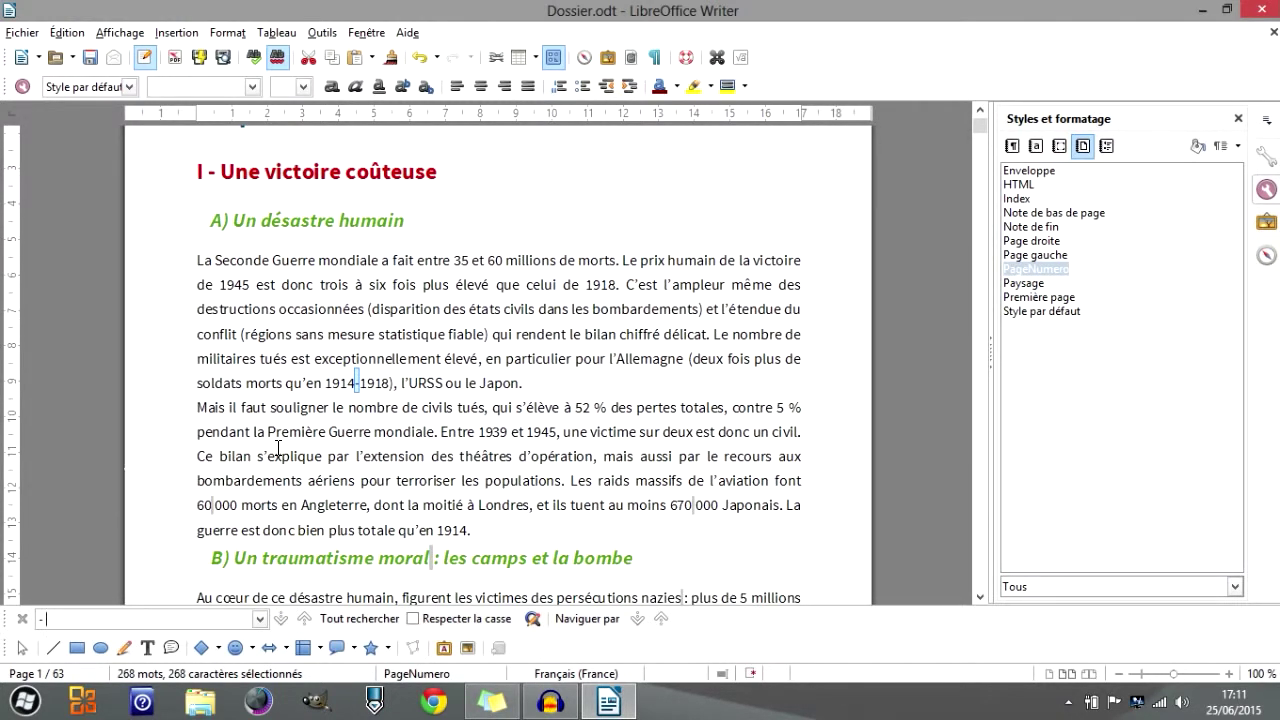
Replace the hyphen in 1914-1918 with a hyphen surrounded by spaces.
{"action": "left_click", "coordinate": [354, 383]}
{"action": "double_click", "coordinate": [356, 383]}
{"action": "type", "text": "-"}
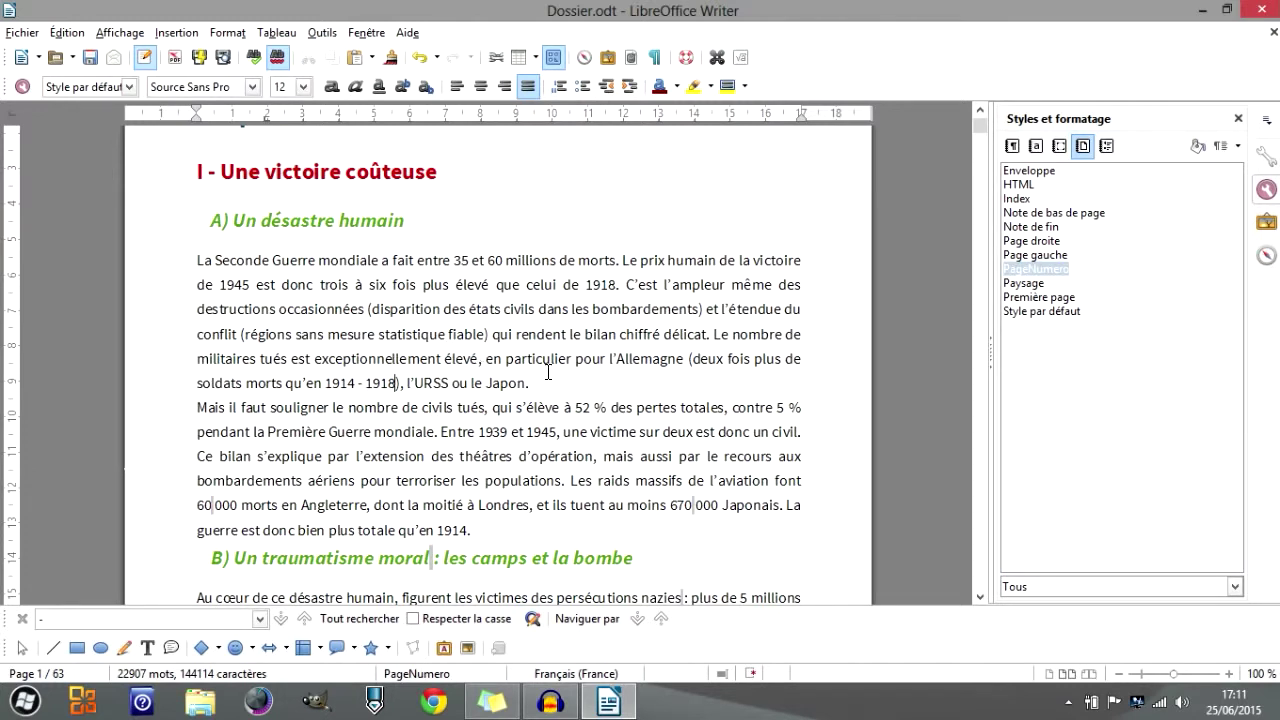
Replace the dash between 1914 and 1918 with a non-breaking hyphen and add a space after 1918.
{"action": "double_click", "coordinate": [360, 383]}
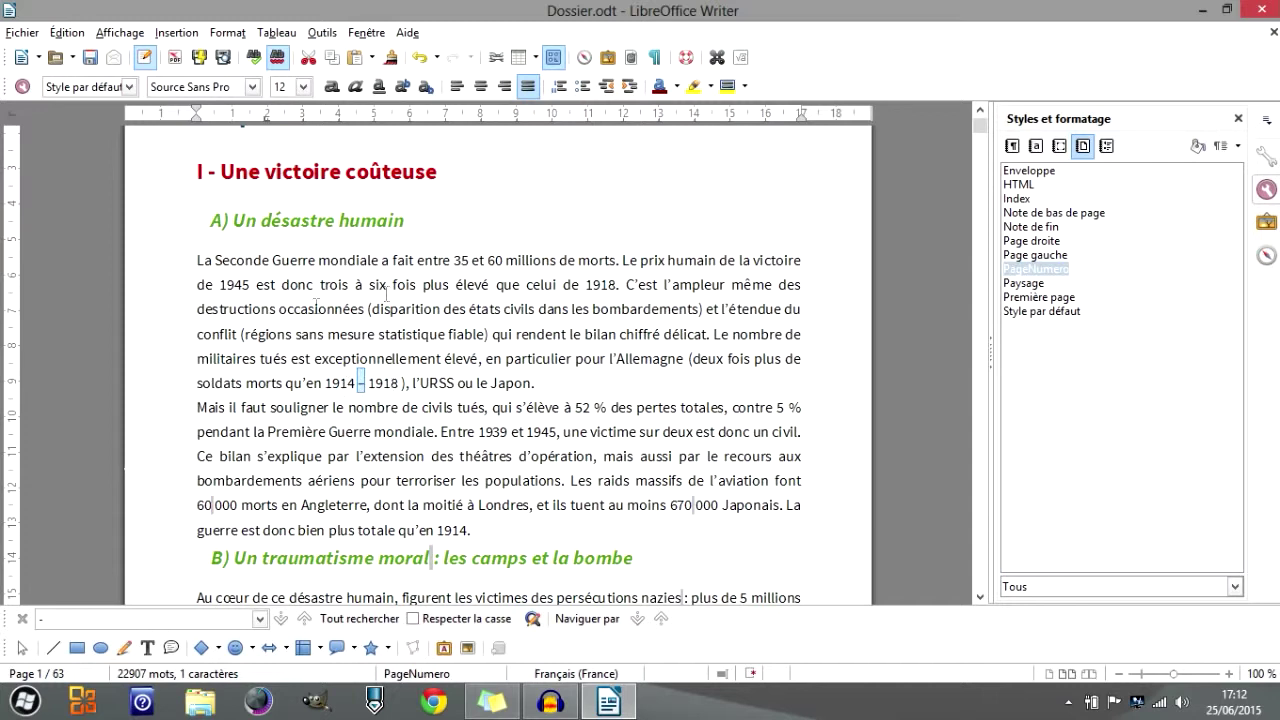
{"action": "key", "text": "Delete"}
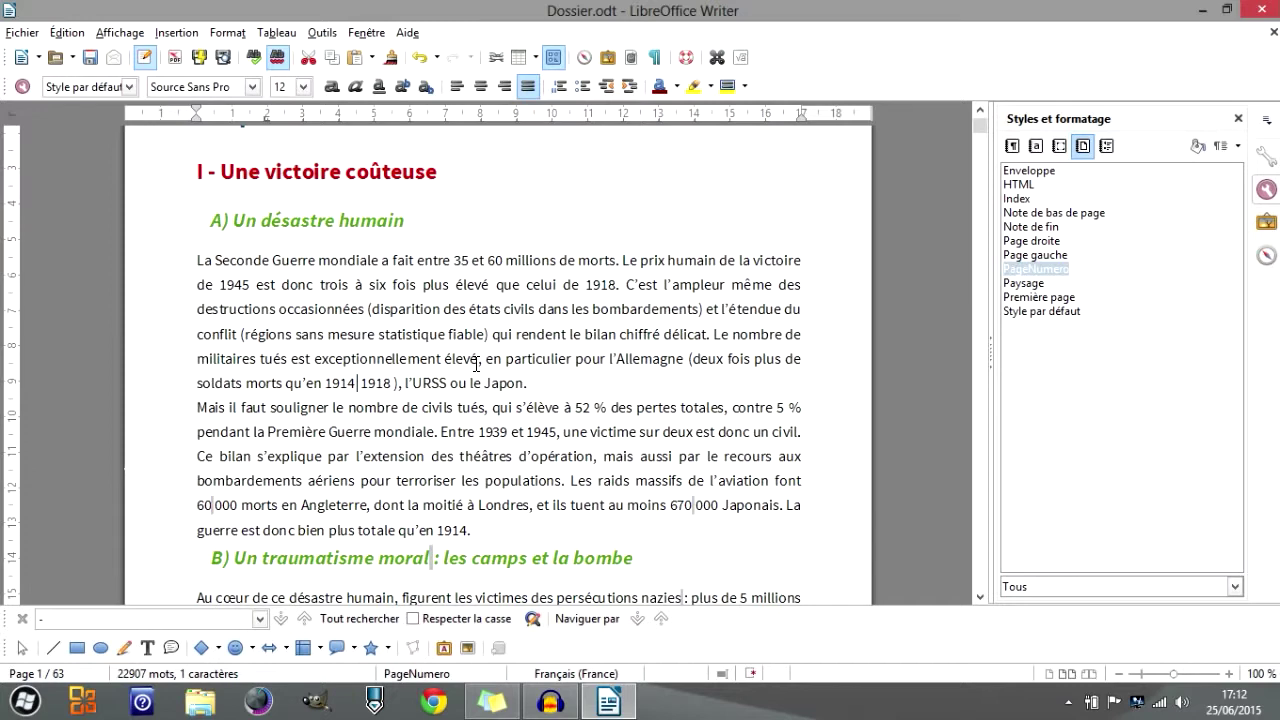
{"action": "left_click", "coordinate": [165, 34]}
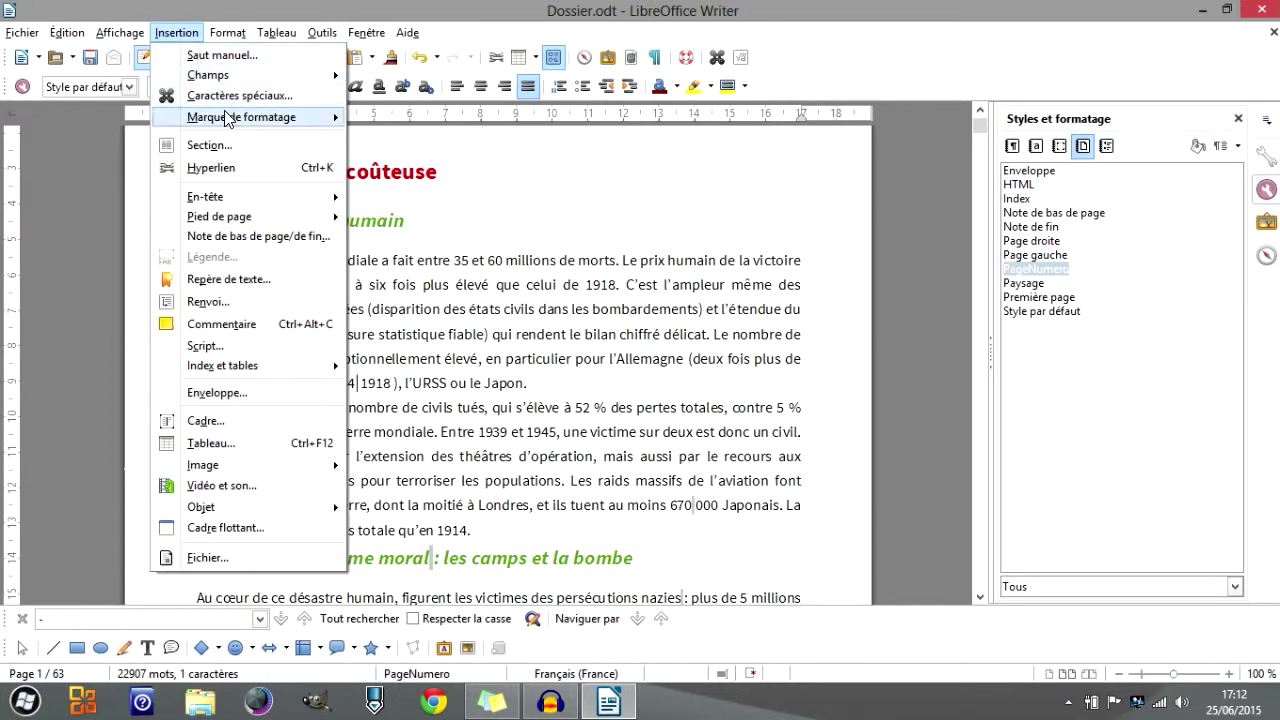
{"action": "mouse_move", "coordinate": [264, 122]}
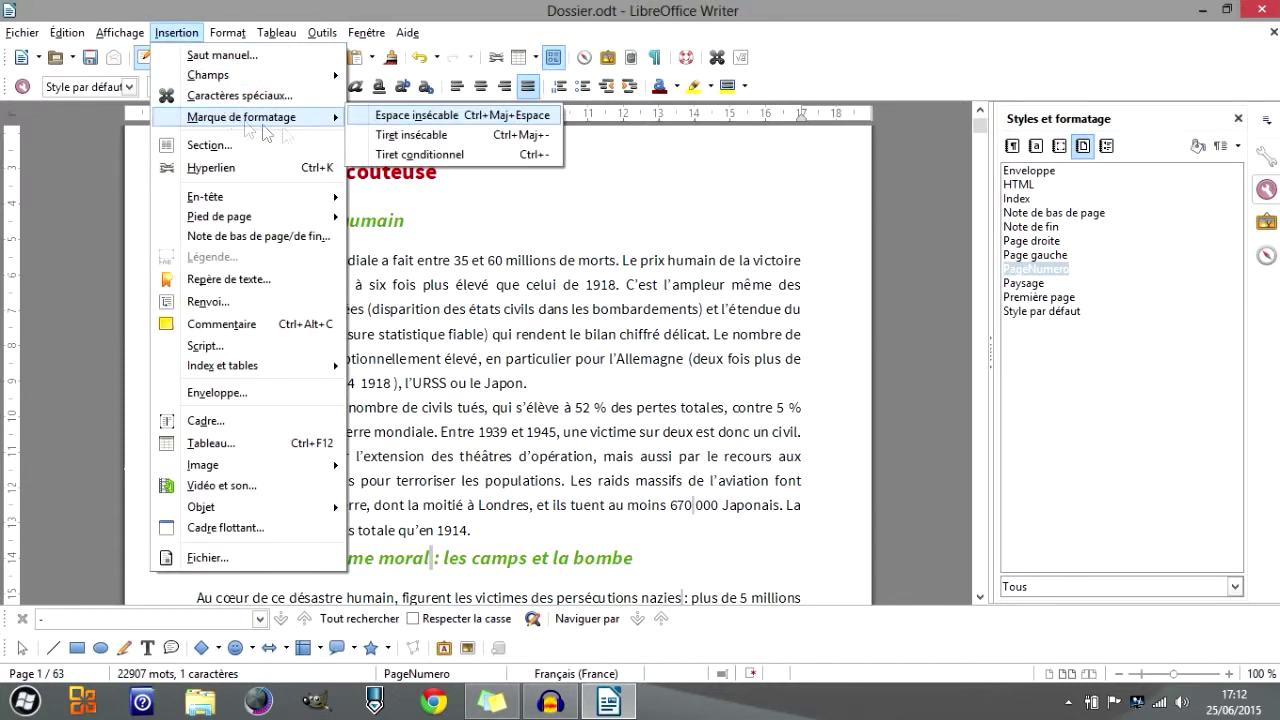
{"action": "left_click", "coordinate": [412, 135]}
{"action": "left_click_drag", "start_coordinate": [357, 383], "coordinate": [364, 383]}
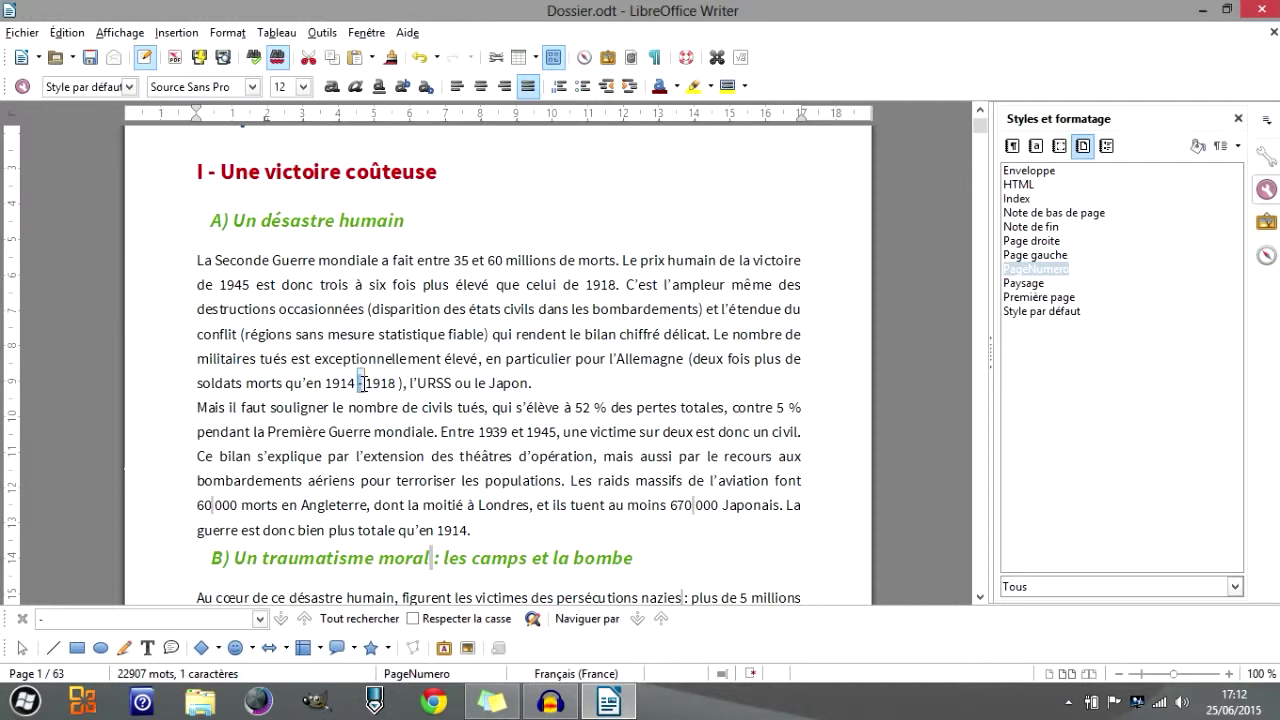
{"action": "left_click", "coordinate": [363, 383]}
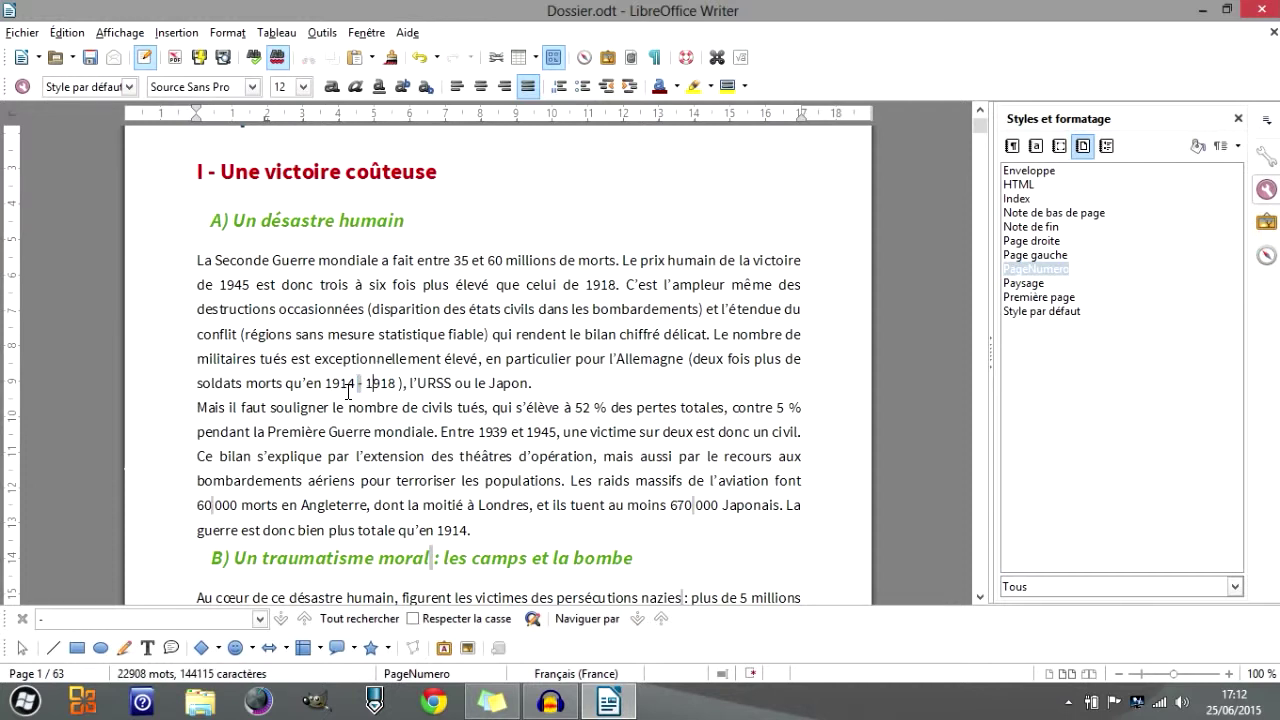
{"action": "left_click", "coordinate": [398, 380]}
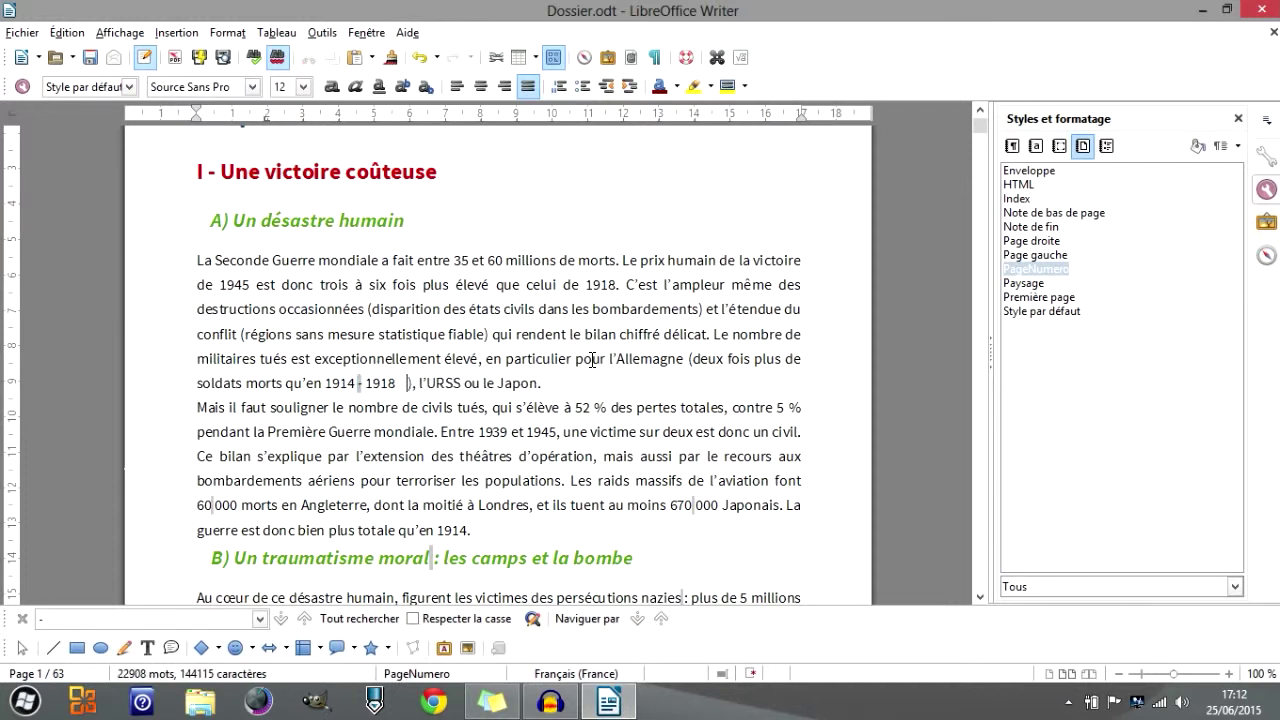
Delete the extra spaces after 1918 and select the non-breaking hyphen between 1914 and 1918 to examine it.
{"action": "key", "text": "BackSpace"}
{"action": "key", "text": "BackSpace"}
{"action": "key", "text": "BackSpace"}
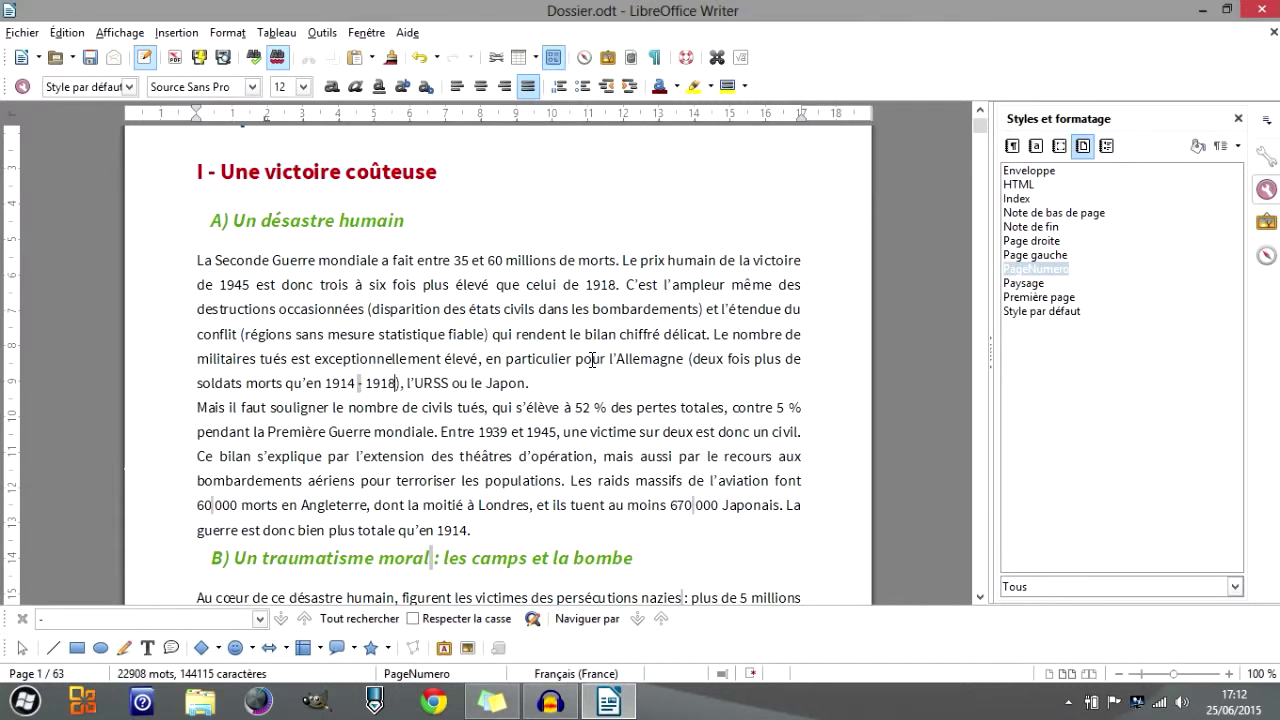
{"action": "left_click", "coordinate": [362, 389]}
{"action": "key", "text": "shift+Right"}
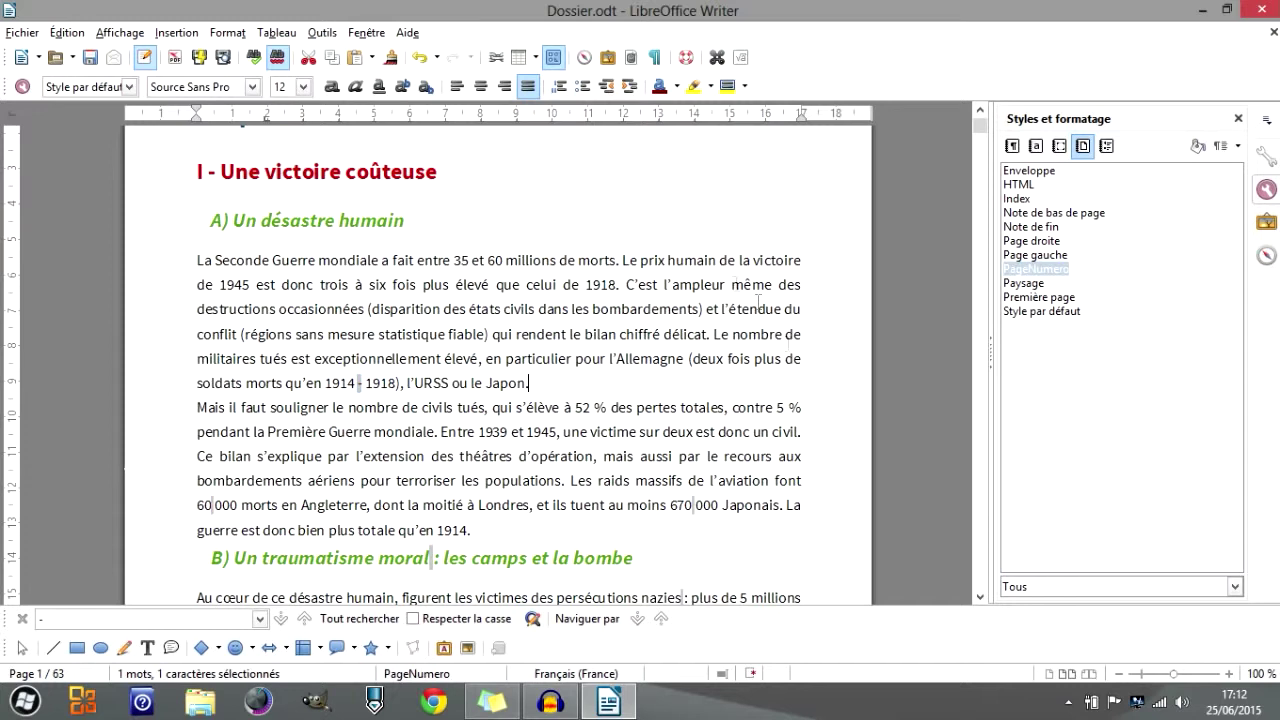
{"action": "left_click_drag", "start_coordinate": [355, 384], "coordinate": [366, 386]}
{"action": "left_click", "coordinate": [396, 383]}
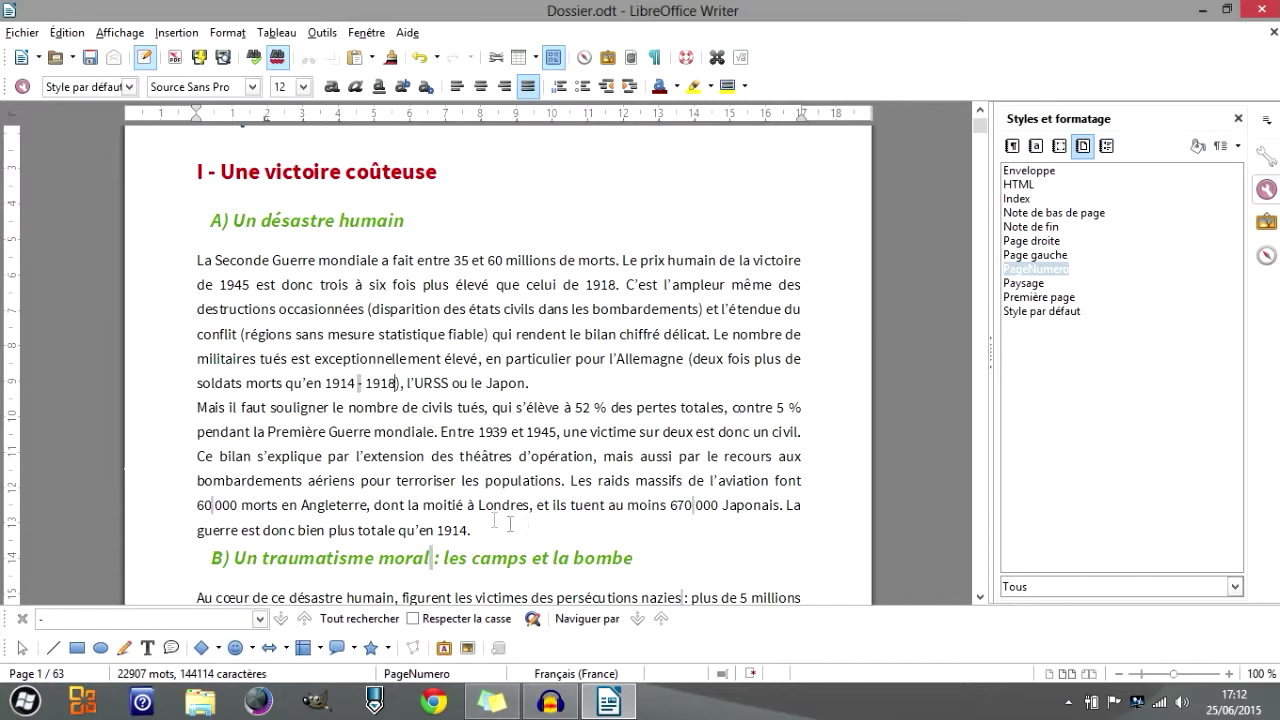
Compare the non-breaking space before the colon with an ordinary space in the heading "Un traumatisme moral : les camps et la bombe".
{"action": "scroll", "coordinate": [568, 490], "scroll_direction": "down", "scroll_amount": 2}
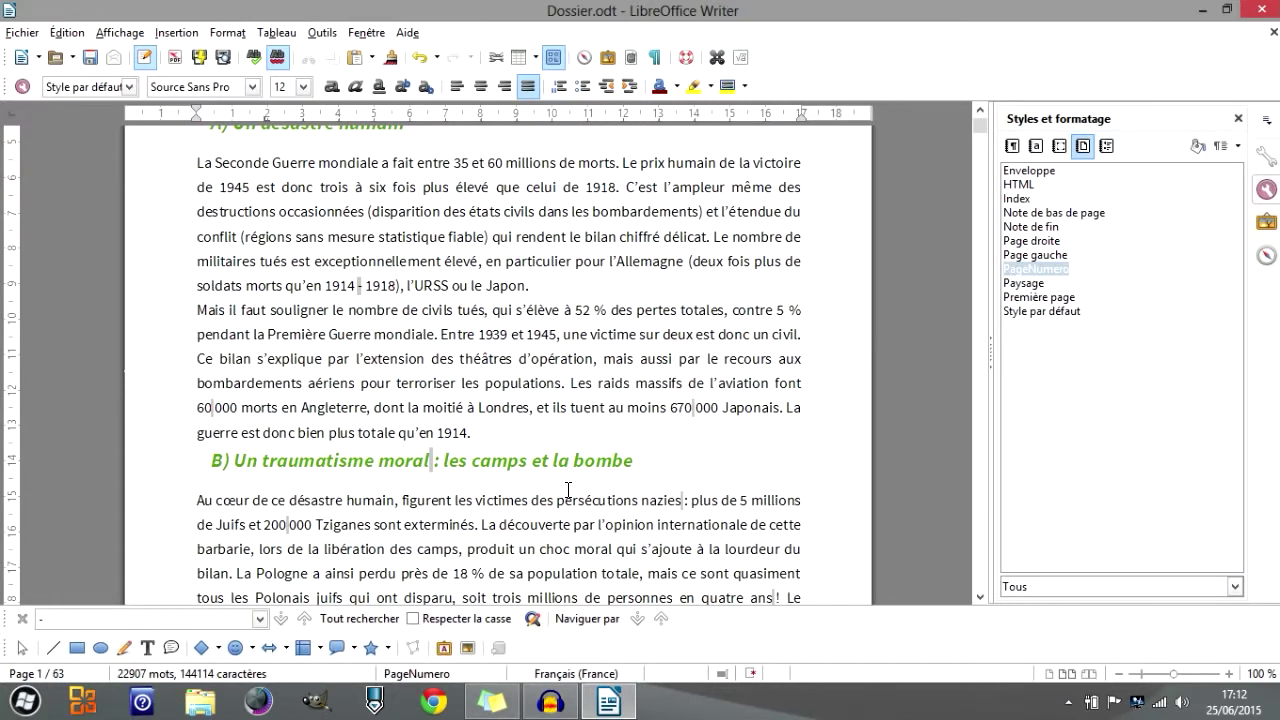
{"action": "double_click", "coordinate": [592, 309]}
{"action": "double_click", "coordinate": [431, 460]}
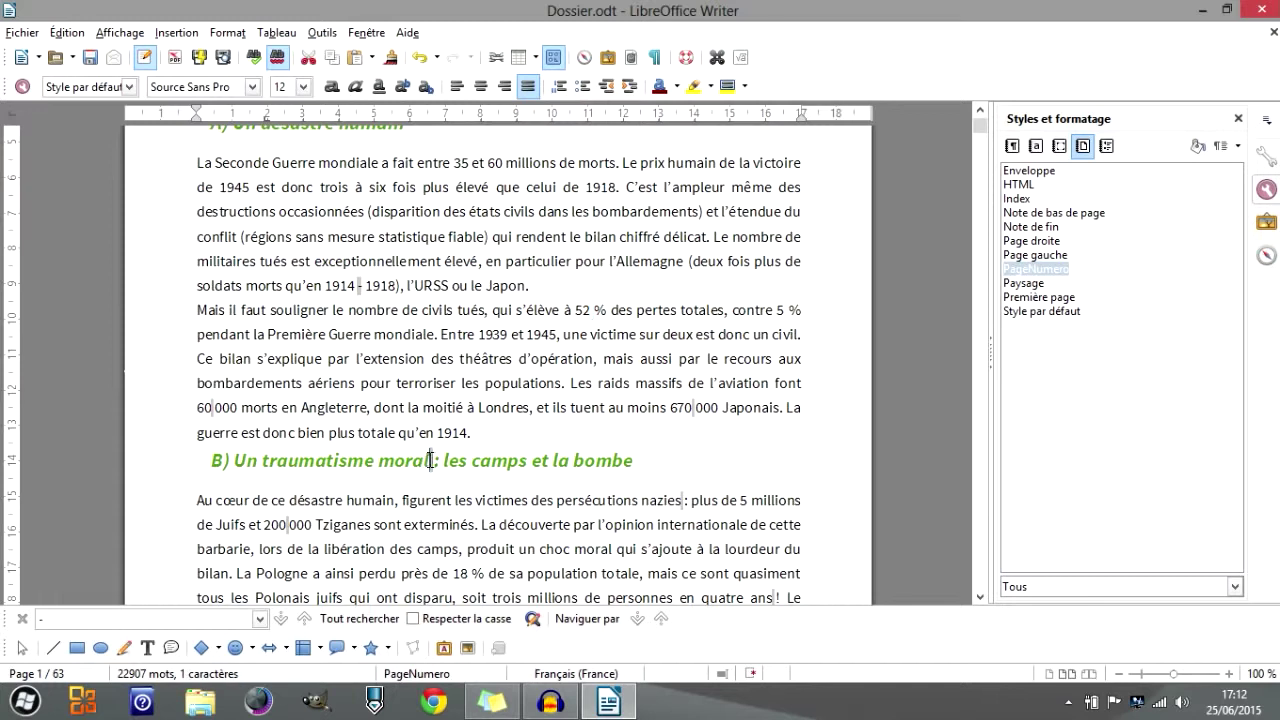
{"action": "key", "text": "ctrl+v"}
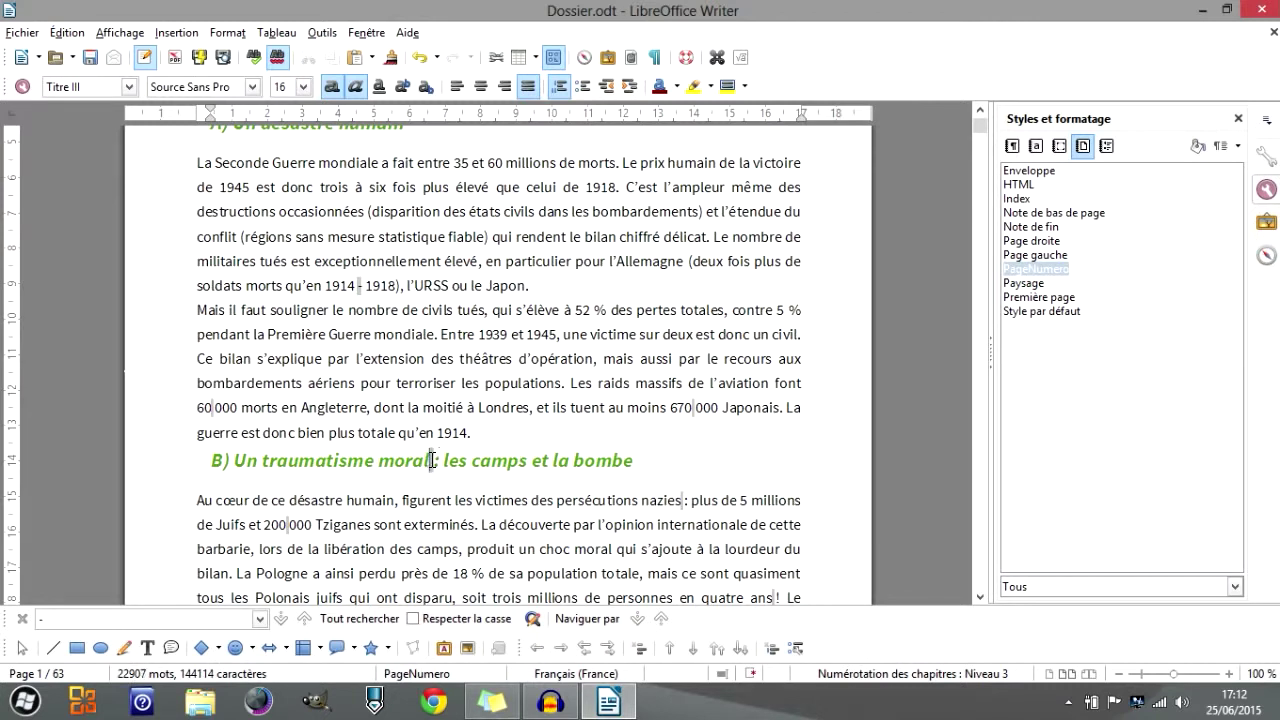
{"action": "left_click", "coordinate": [640, 460]}
{"action": "left_click", "coordinate": [377, 460]}
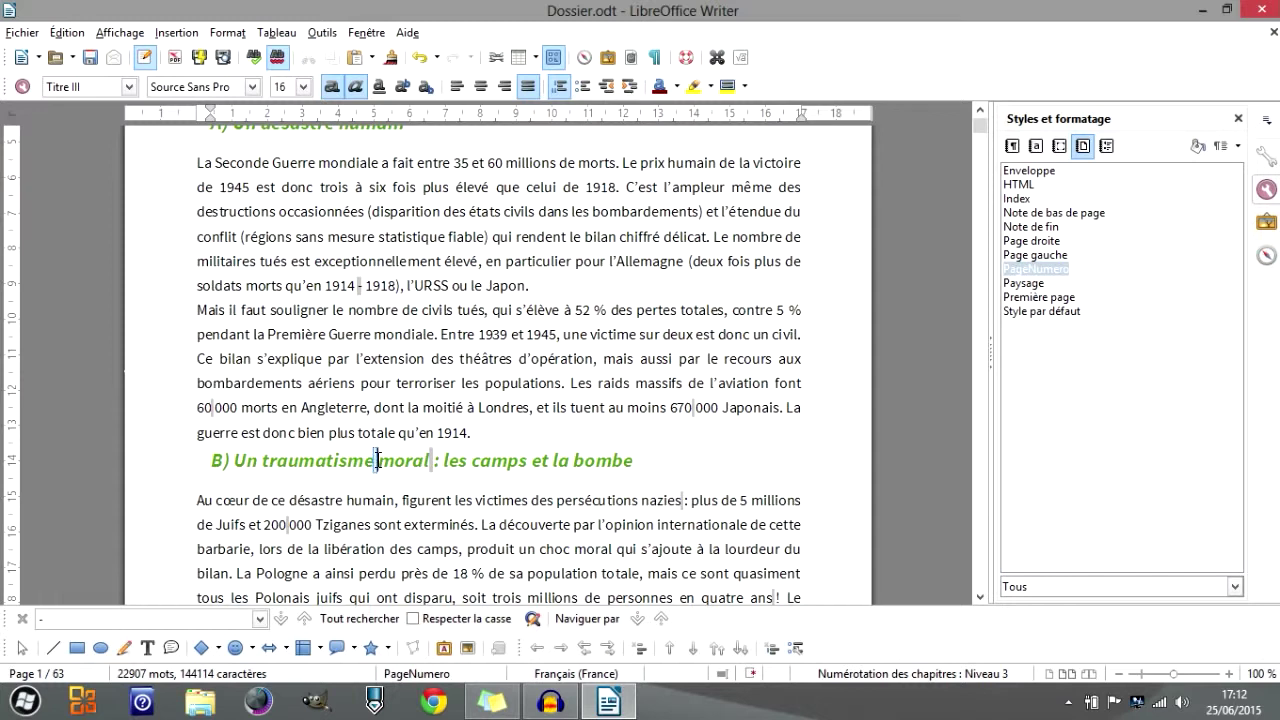
Insert a line break at the end of heading B and compare its justified ordinary spaces with the non-breaking space before the colon.
{"action": "left_click", "coordinate": [708, 462]}
{"action": "key", "text": "shift+Return"}
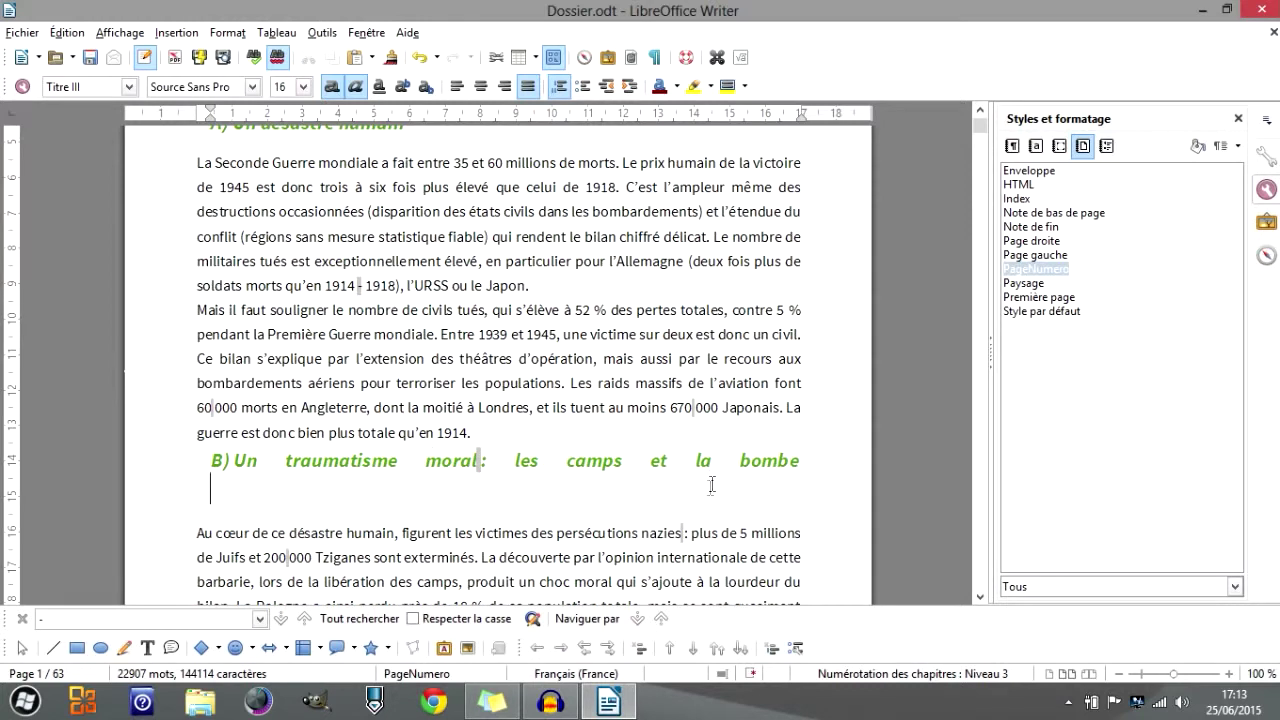
{"action": "left_click_drag", "start_coordinate": [258, 460], "coordinate": [285, 460]}
{"action": "left_click_drag", "start_coordinate": [399, 461], "coordinate": [514, 463]}
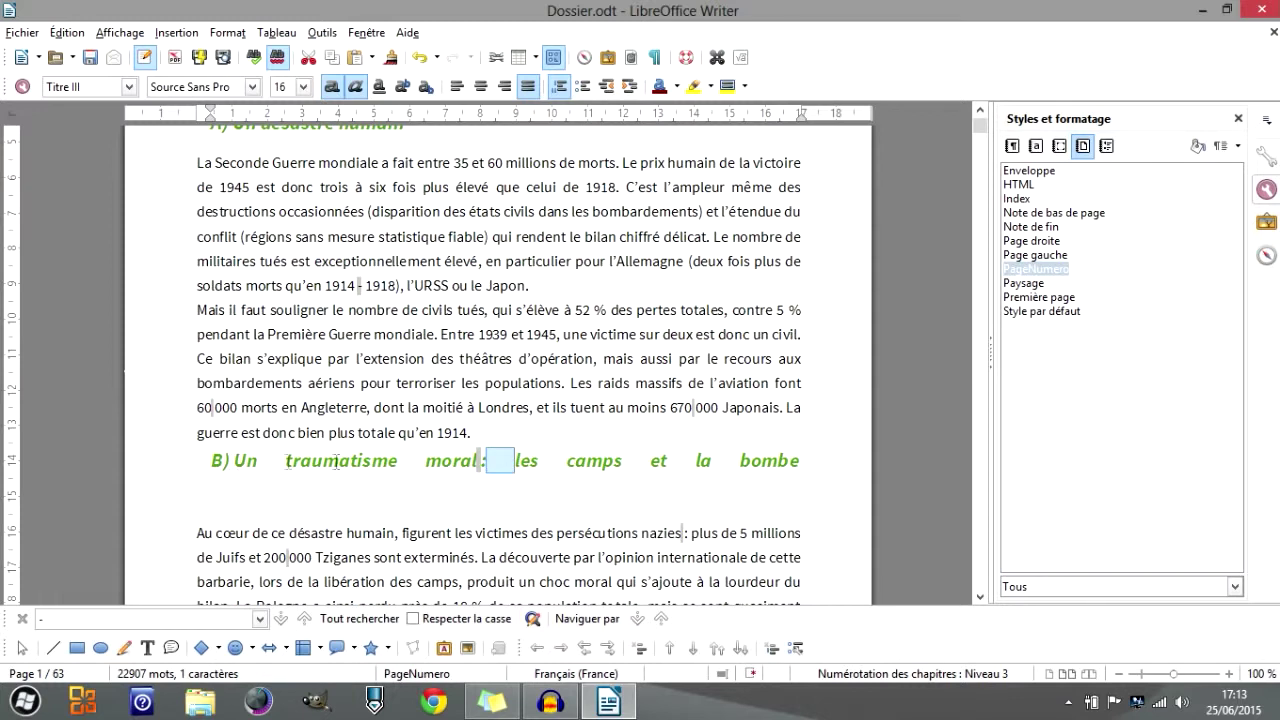
{"action": "left_click_drag", "start_coordinate": [486, 462], "coordinate": [478, 462]}
{"action": "left_click_drag", "start_coordinate": [487, 458], "coordinate": [505, 456]}
{"action": "left_click", "coordinate": [539, 460]}
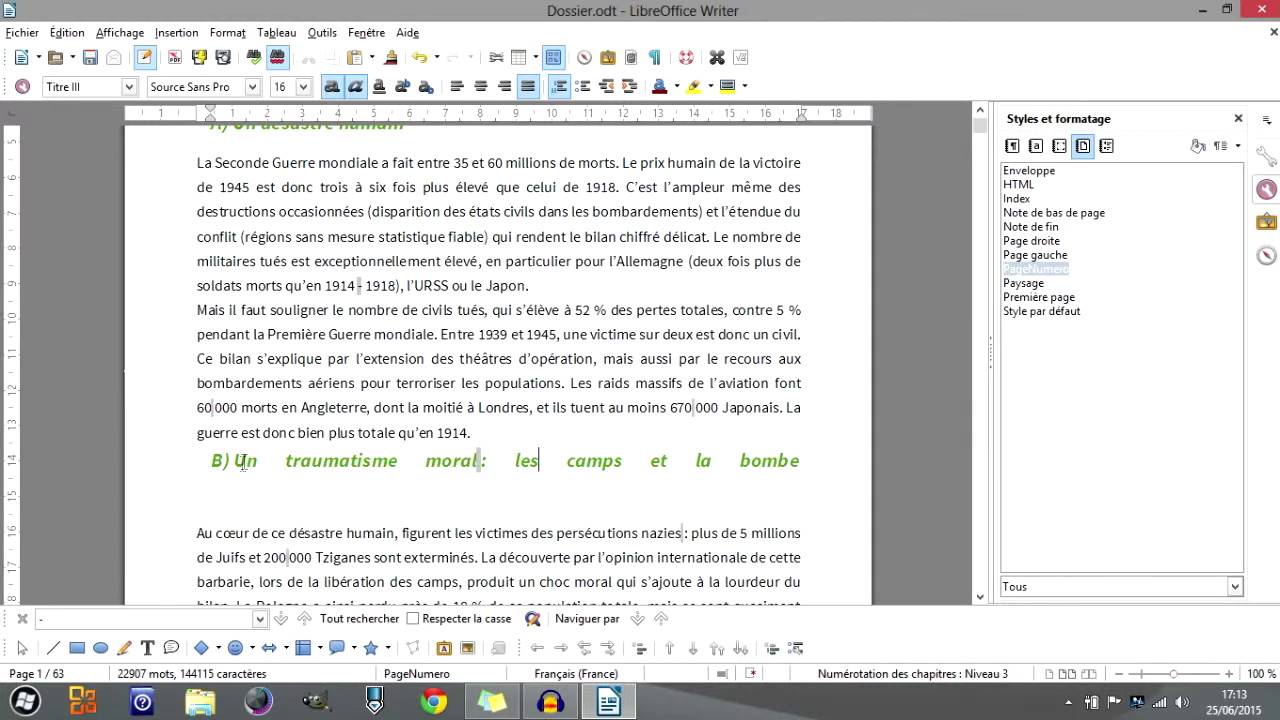
{"action": "left_click_drag", "start_coordinate": [259, 460], "coordinate": [276, 458]}
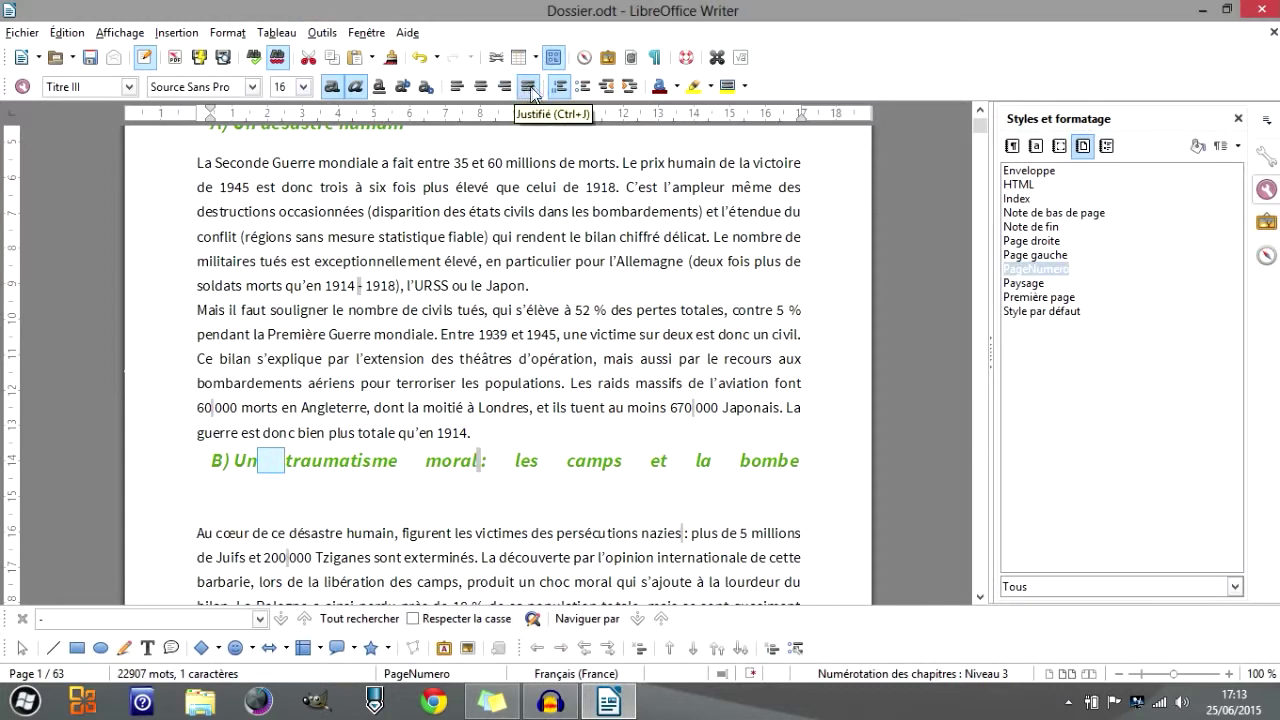
Remove the line break from the end of the heading "Un traumatisme moral : les camps et la bombe".
{"action": "left_click", "coordinate": [244, 490]}
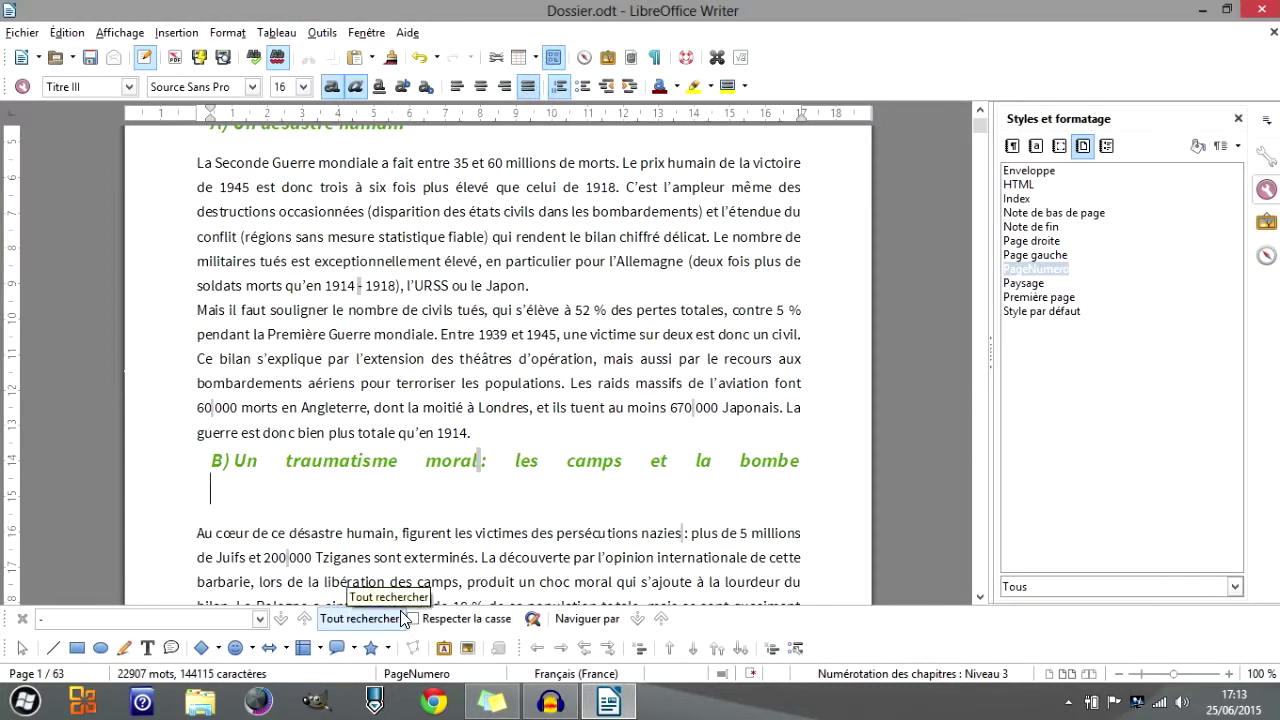
{"action": "key", "text": "BackSpace"}
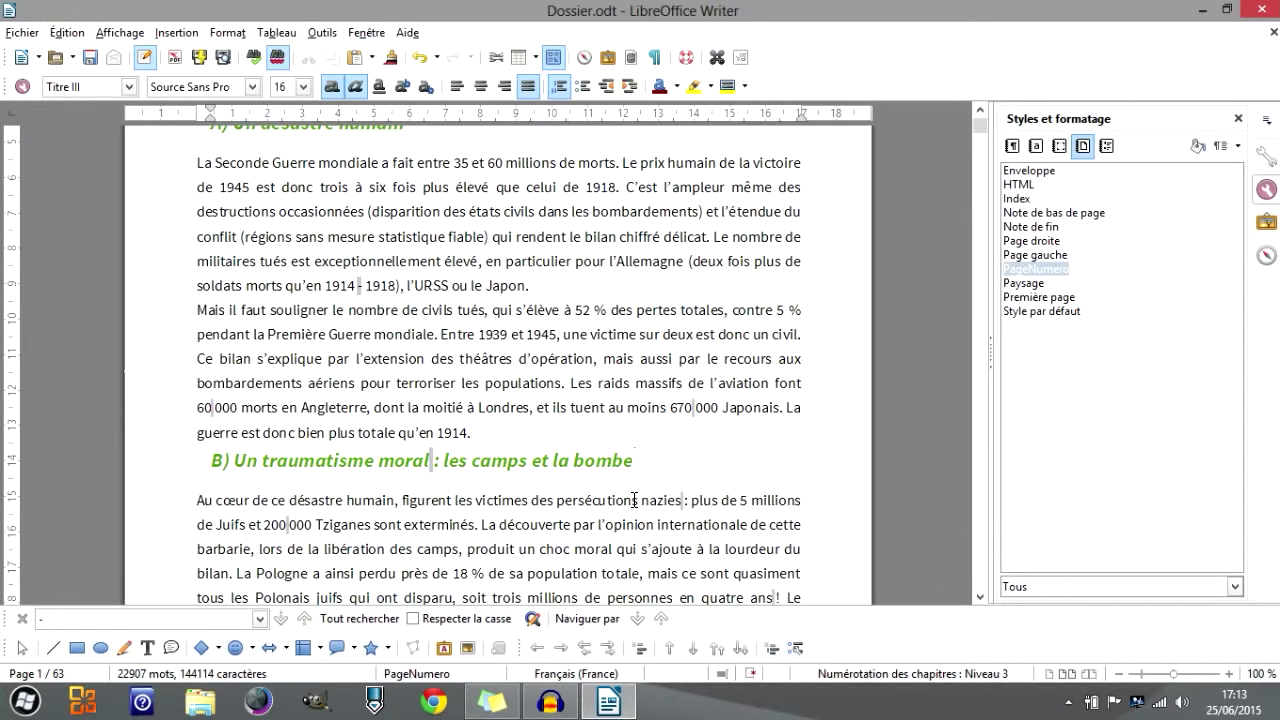
Review the formatting marks available for insertion and the available table commands without applying any.
{"action": "left_click", "coordinate": [176, 32]}
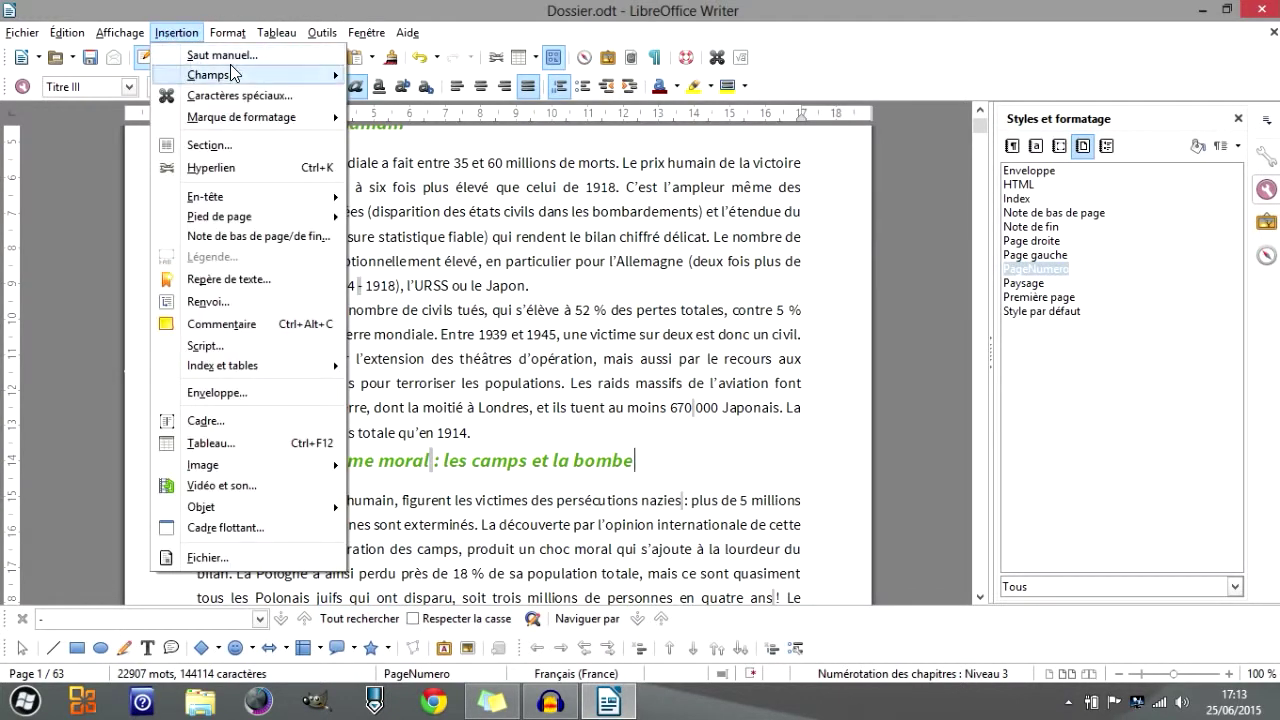
{"action": "mouse_move", "coordinate": [231, 117]}
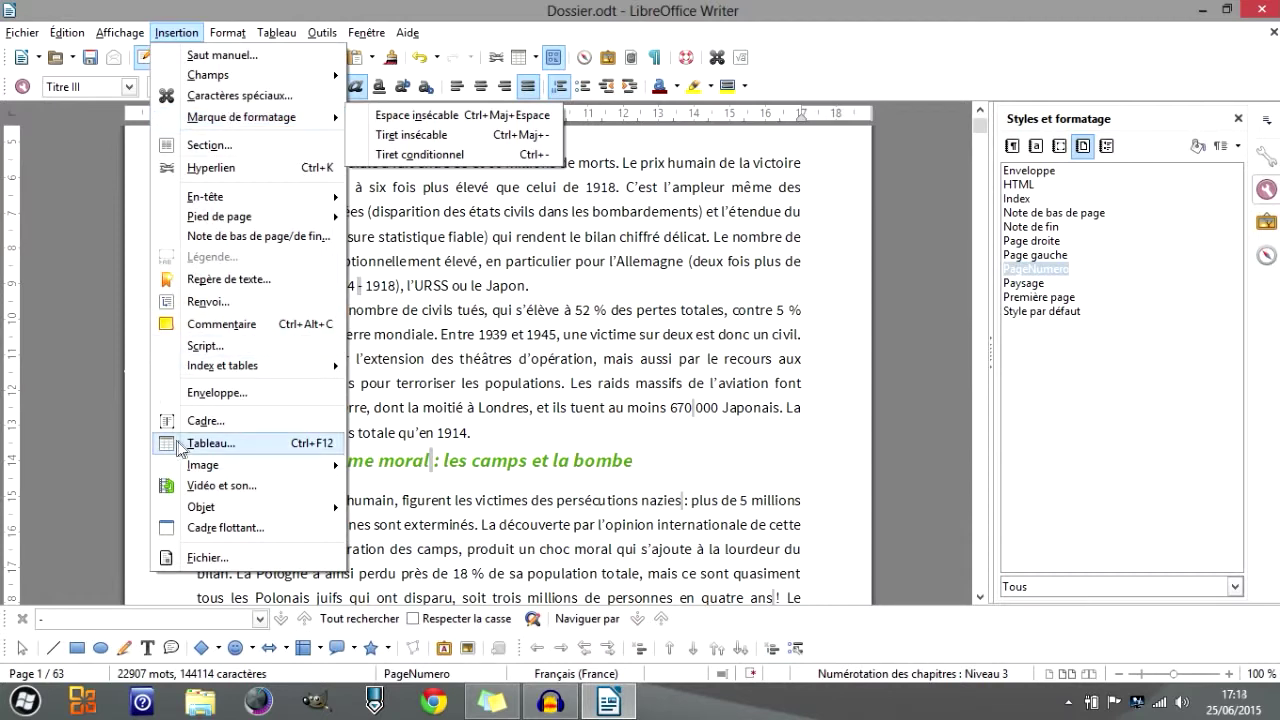
{"action": "left_click", "coordinate": [284, 8]}
{"action": "key", "text": "ctrl+s"}
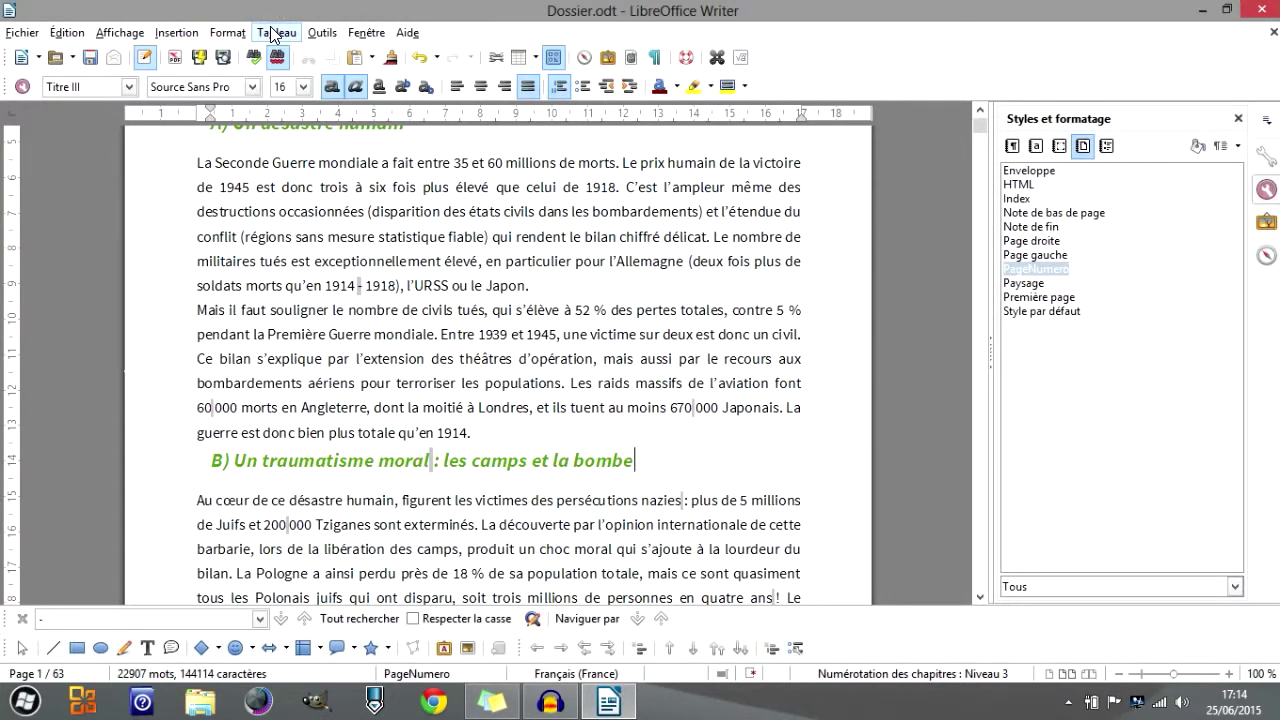
{"action": "left_click", "coordinate": [272, 34]}
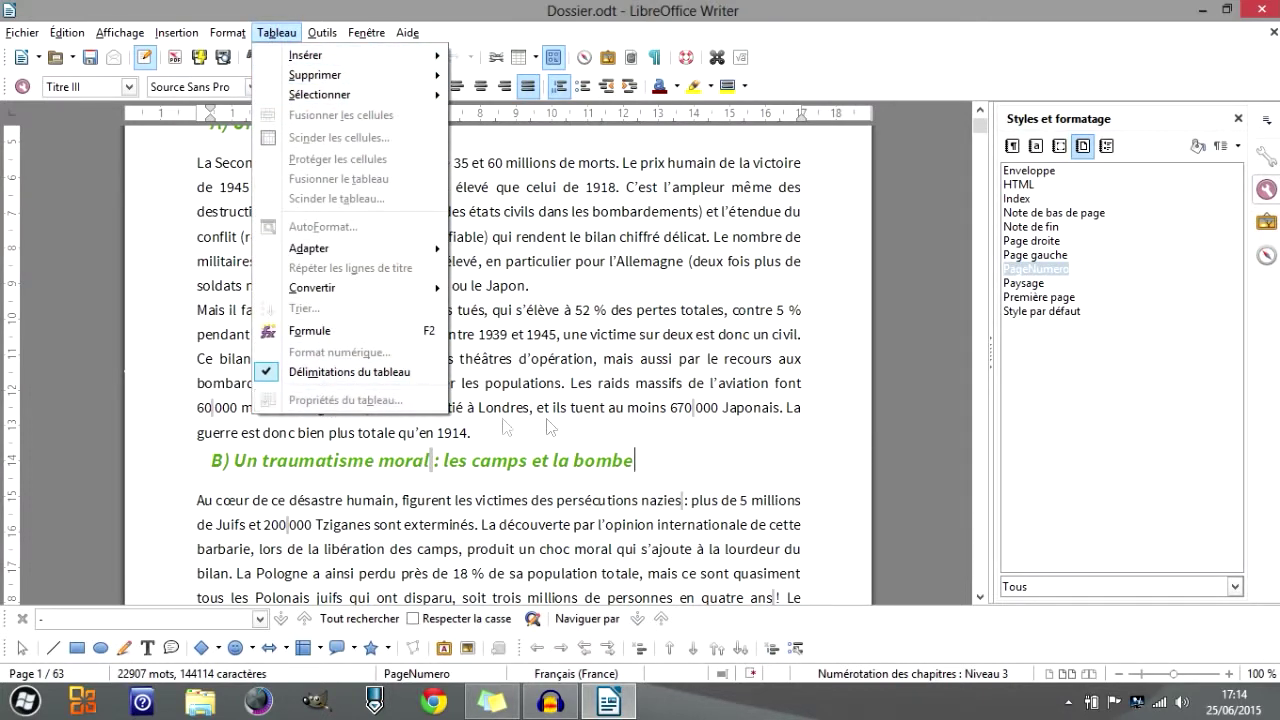
{"action": "left_click", "coordinate": [686, 466]}
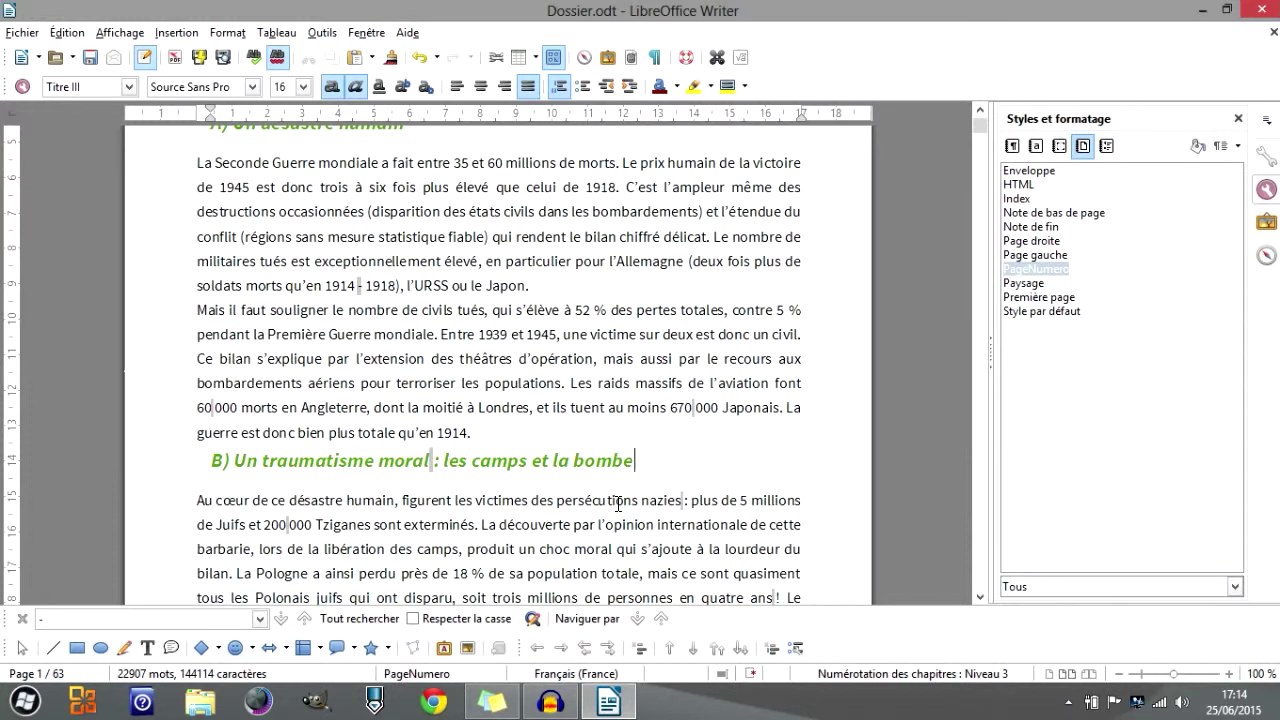